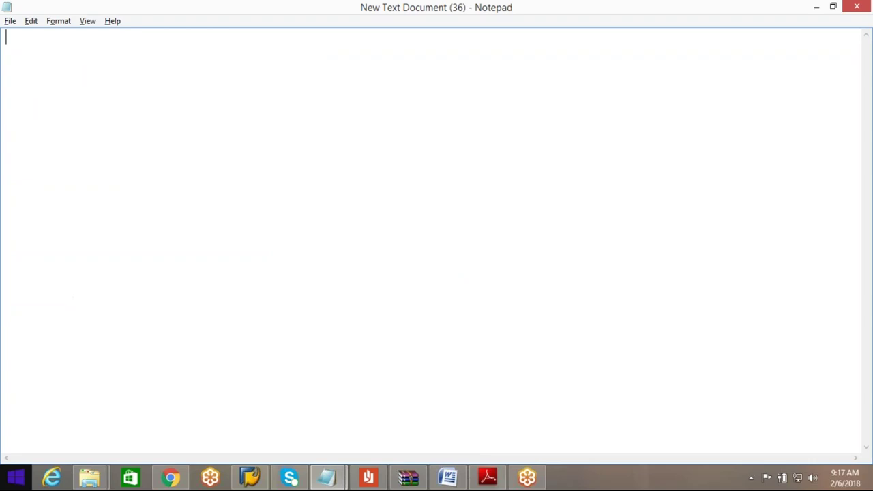
Step: Switch to SAP Logon, allow saplogon.exe to run, and open the EWM-EXT connection
click(250, 478)
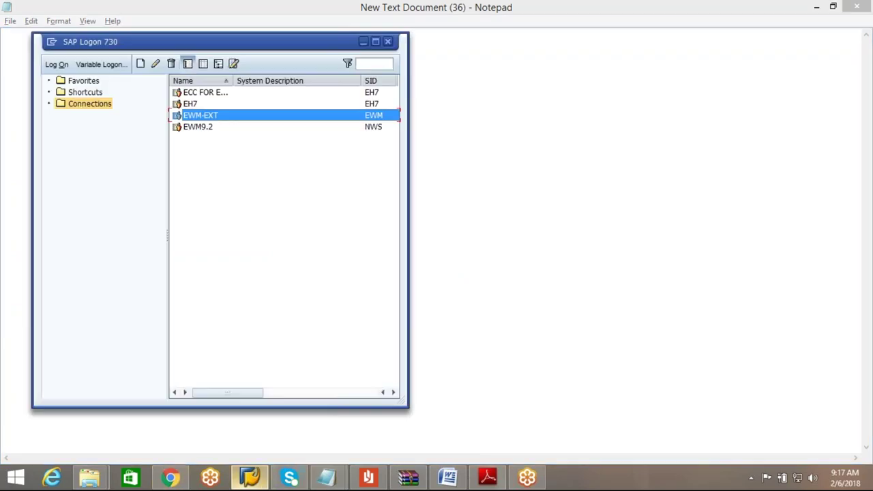
double_click(212, 127)
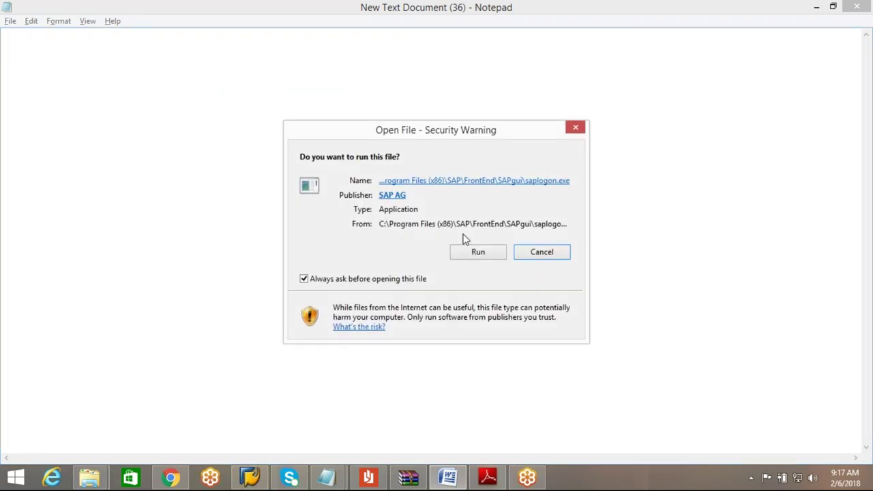
click(478, 252)
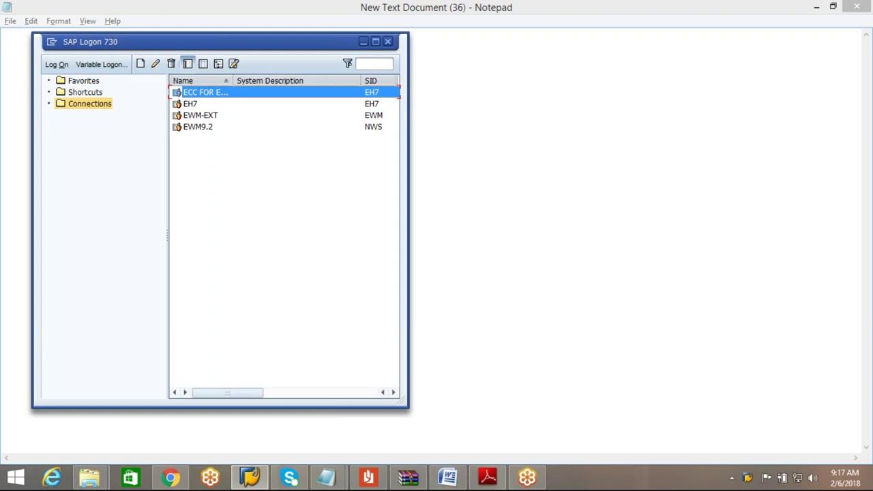
click(216, 118)
key(Return)
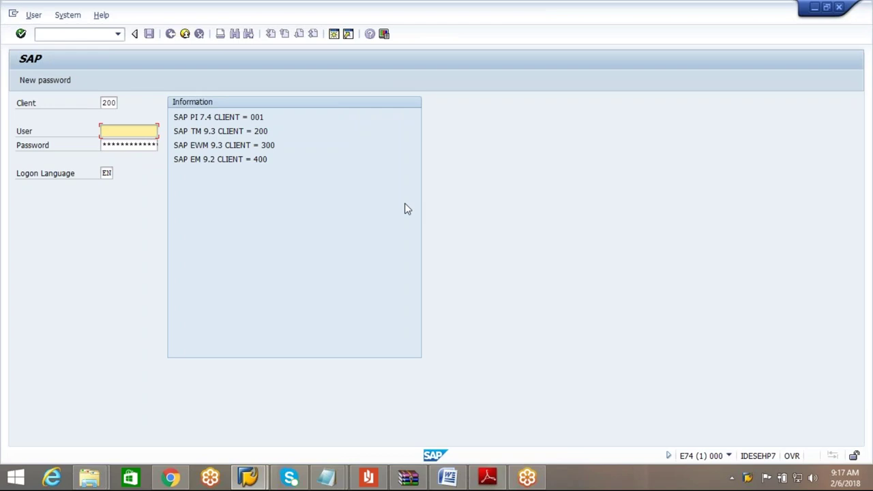
Step: Log on to client 300 with the first suggested user ID and its account password
click(113, 105)
text(300)
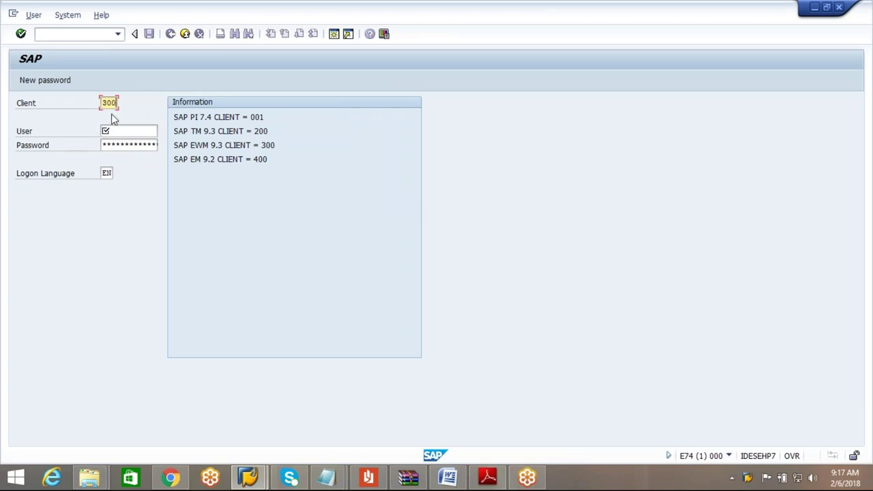
click(118, 130)
click(123, 131)
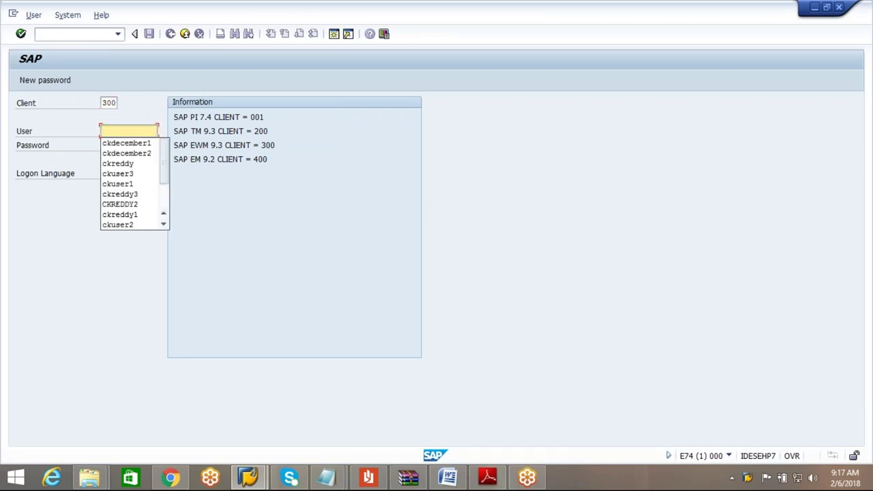
click(126, 144)
key(Tab)
text(****)
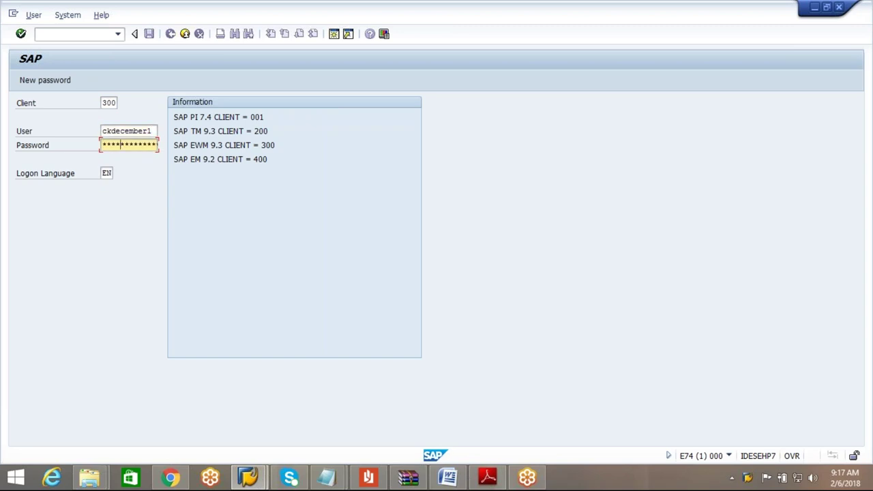
click(164, 195)
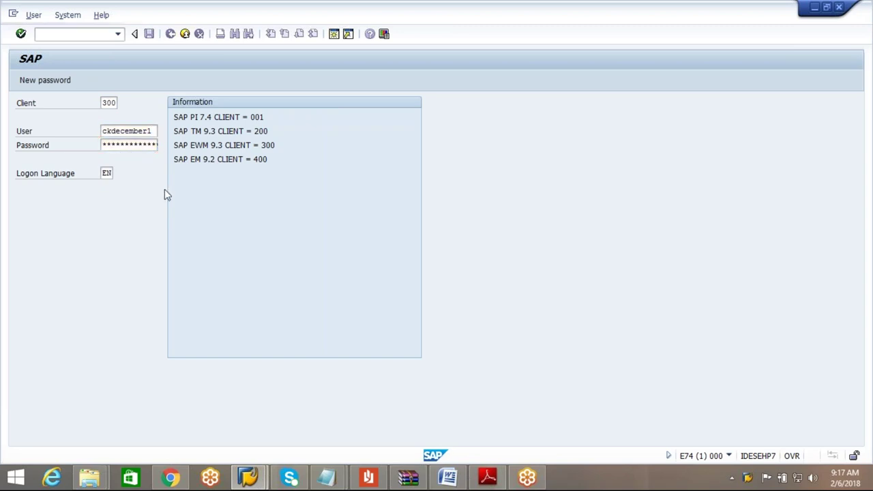
key(Return)
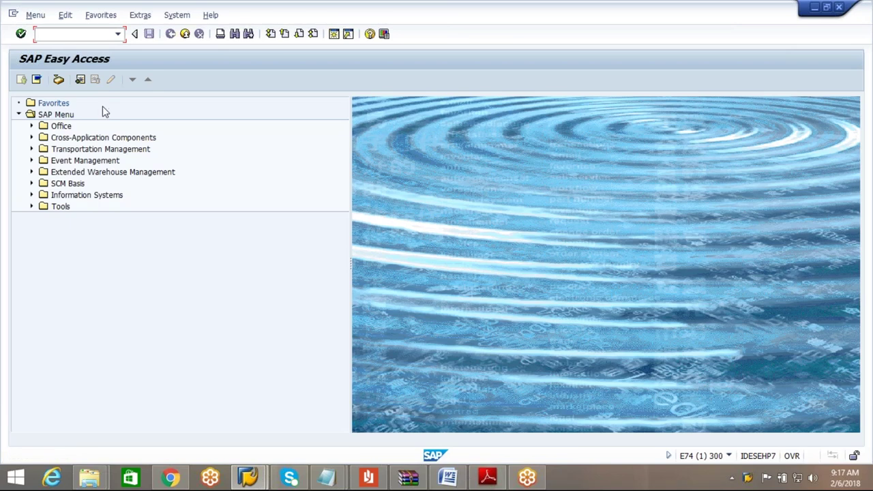
Step: Run the spro transaction and display the SAP Reference IMG
text(spro)
key(Return)
click(88, 83)
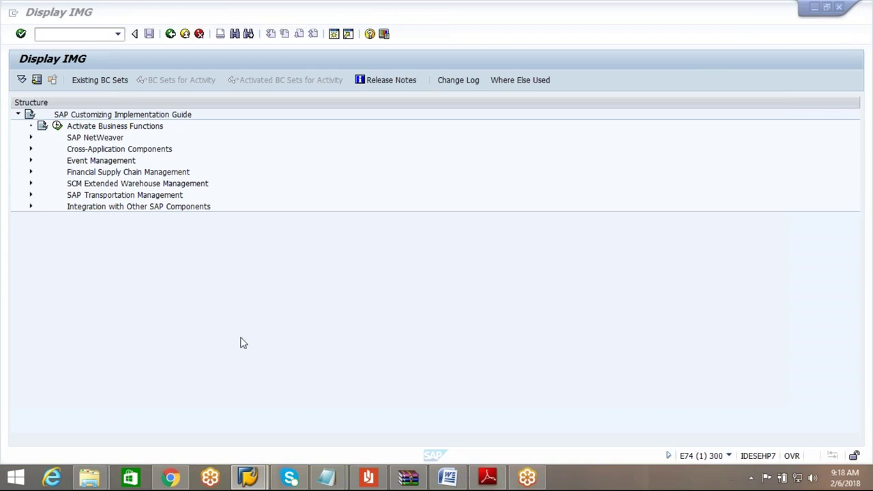
Step: Return to SAP Logon and examine the connection parameters required for a new user-specified system entry, without creating one
mouse_move(248, 478)
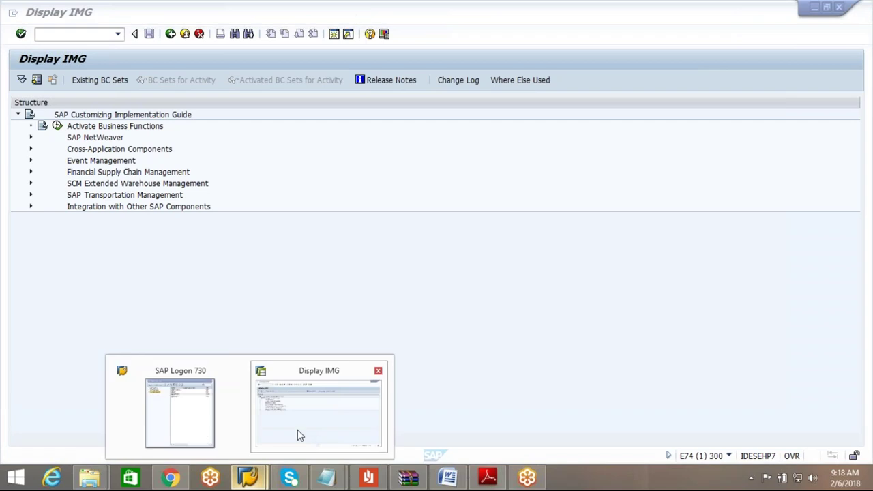
click(196, 425)
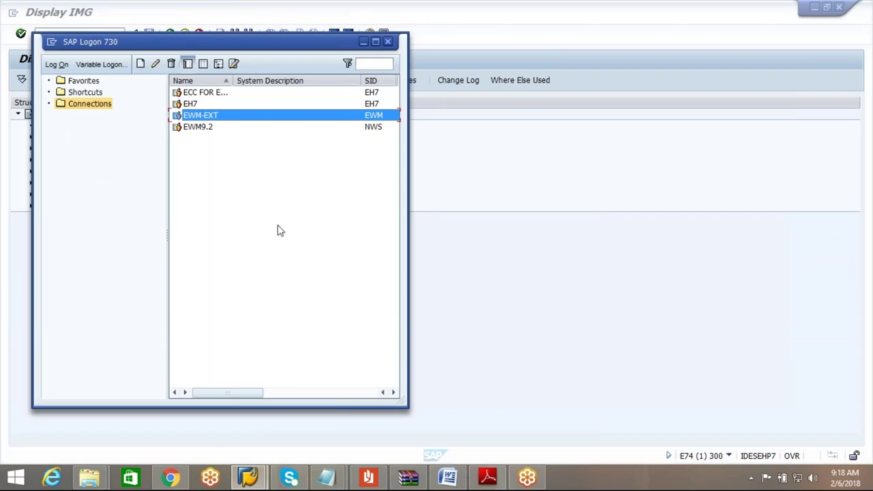
click(249, 199)
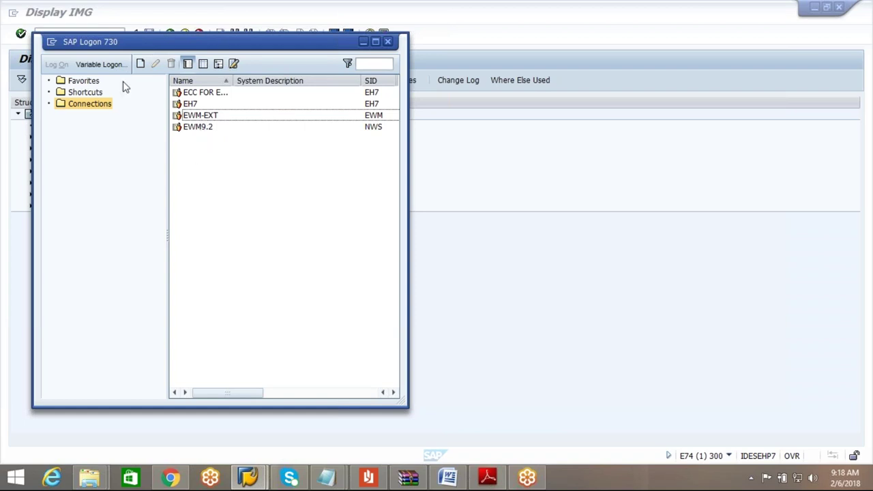
click(141, 64)
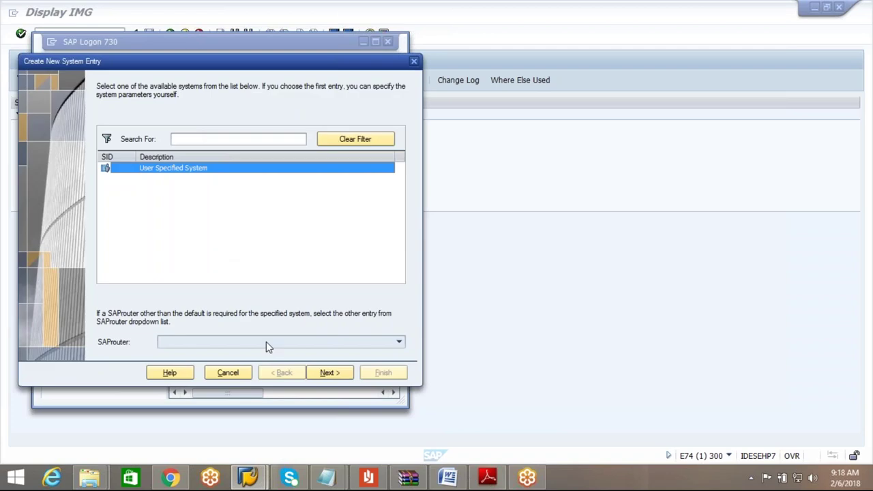
click(329, 372)
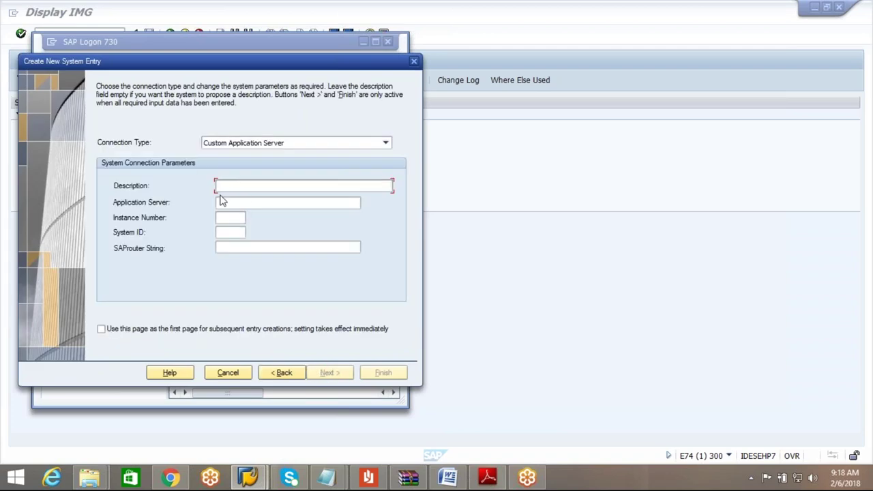
click(414, 62)
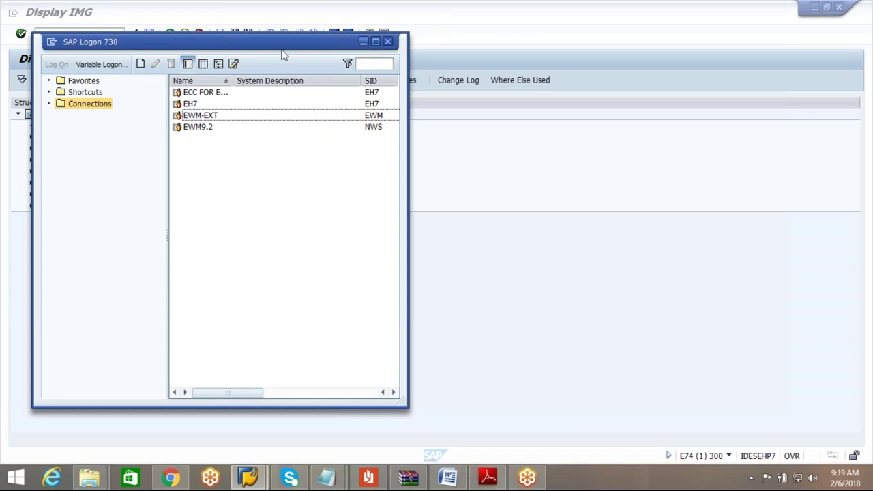
click(143, 65)
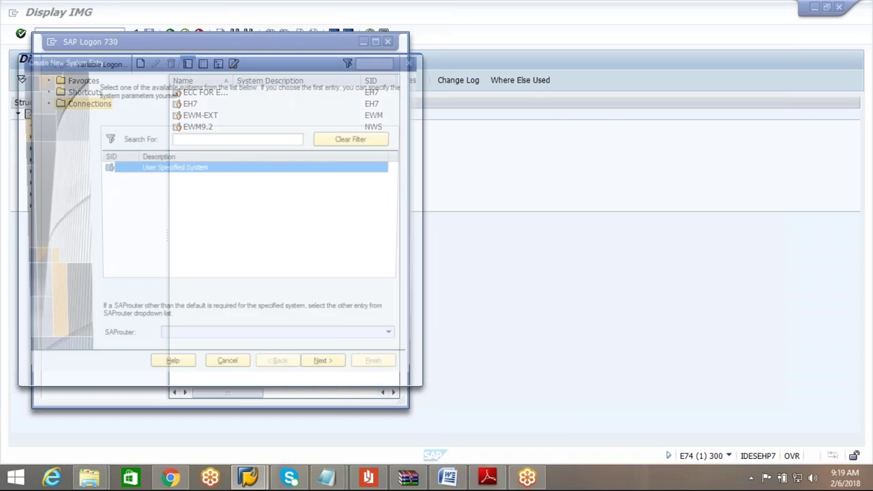
click(328, 374)
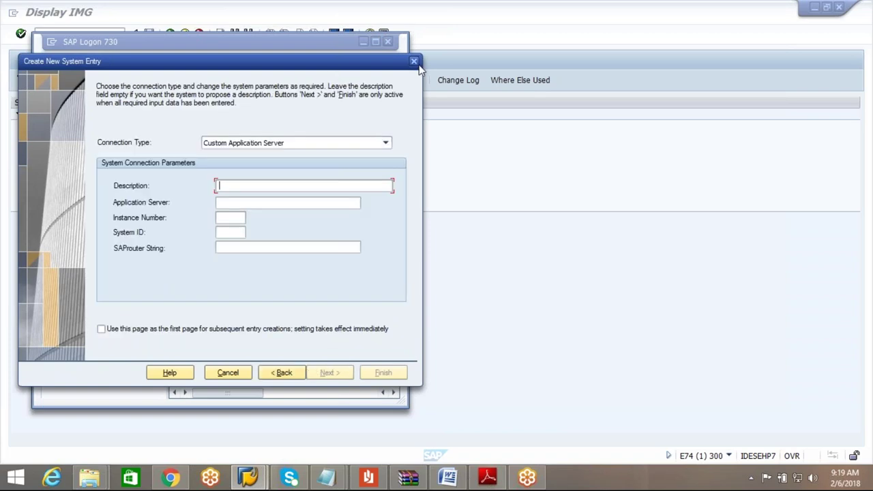
click(282, 202)
click(414, 62)
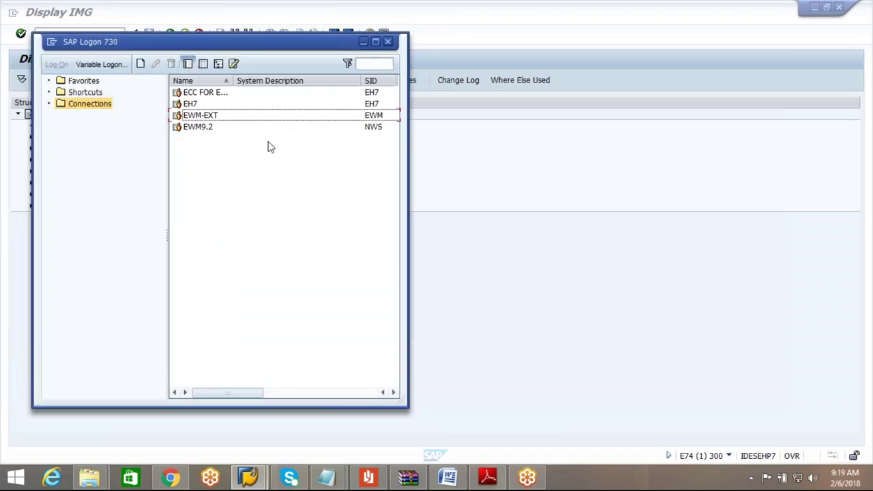
Step: Review the connection properties of the EWM-EXT system entry and close them without changes
click(197, 121)
click(155, 64)
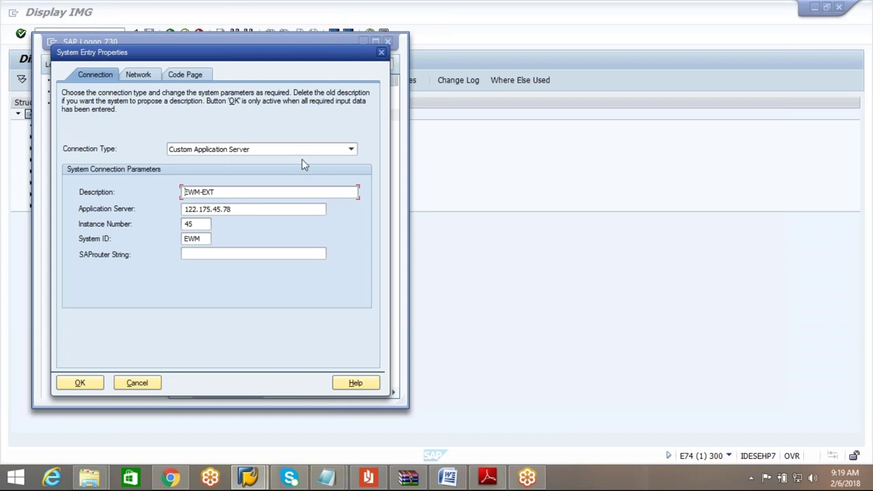
click(381, 52)
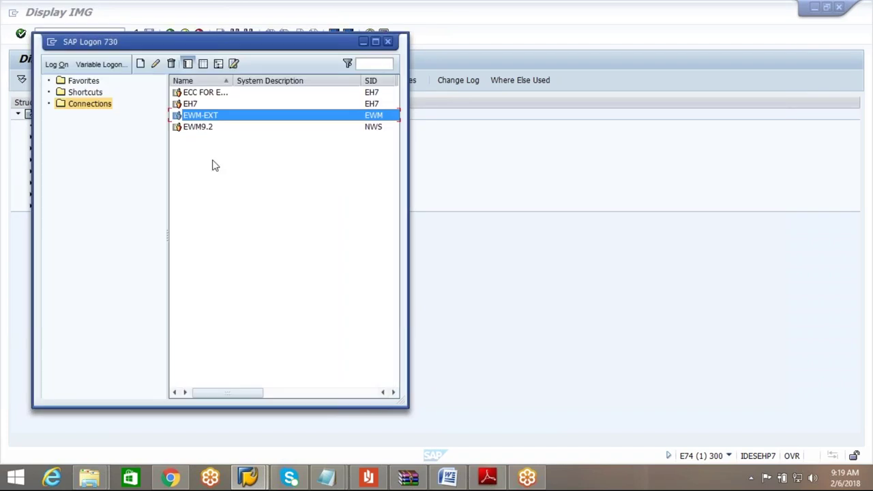
Step: Reopen the EWM-EXT connection and log on to client 300 with the first suggested user ID and its account password
double_click(213, 116)
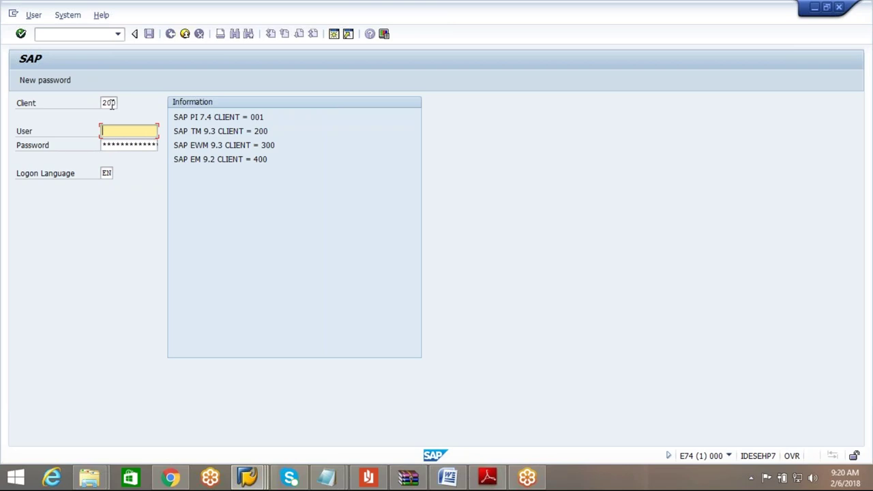
click(111, 103)
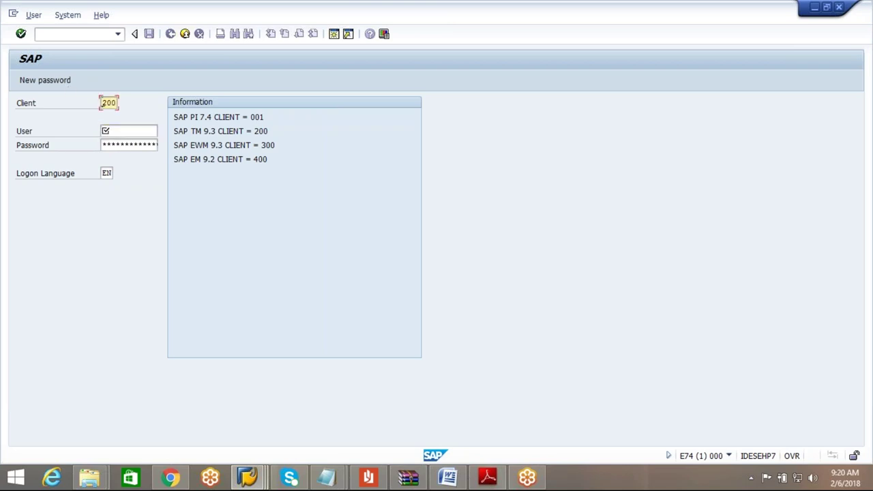
double_click(108, 103)
text(300)
click(129, 130)
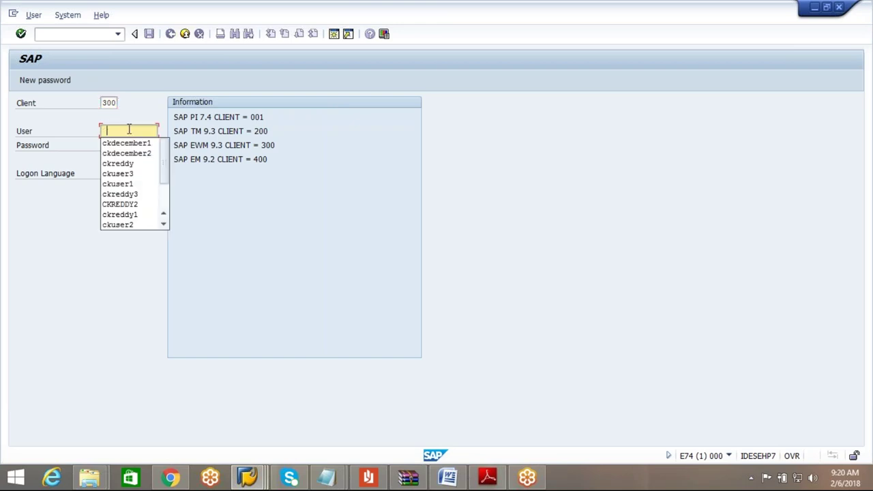
click(126, 143)
click(126, 144)
text(************)
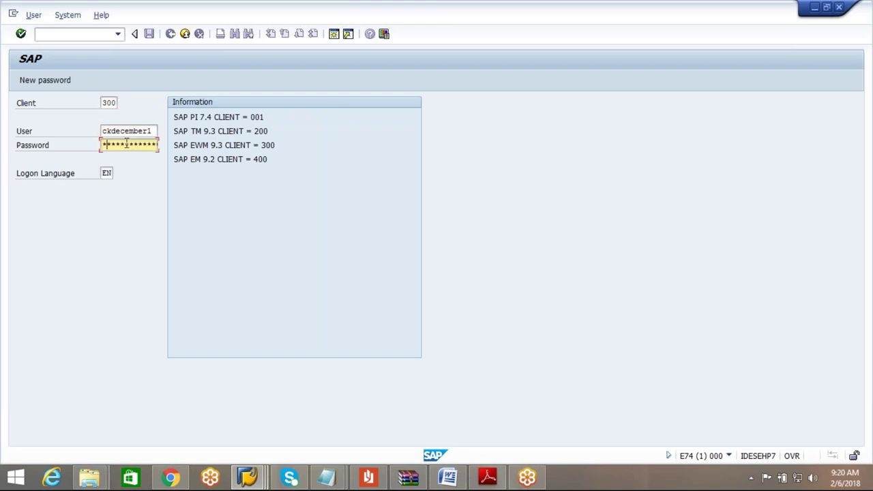
key(Return)
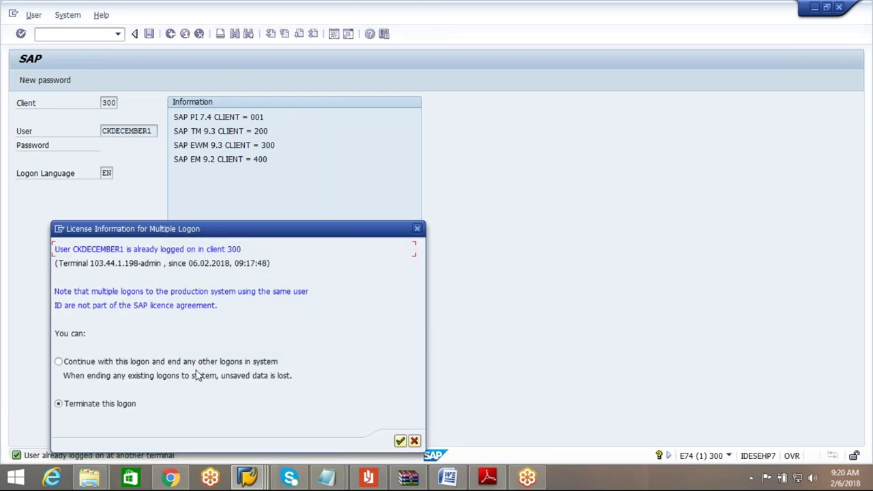
Step: Continue with this logon, ending any other logons in the system, and dismiss the closed session's system message
click(199, 363)
click(400, 442)
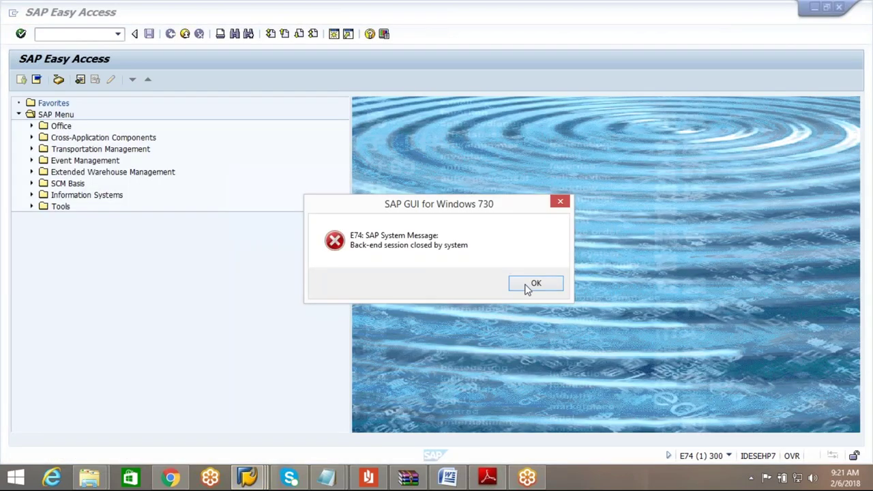
click(529, 285)
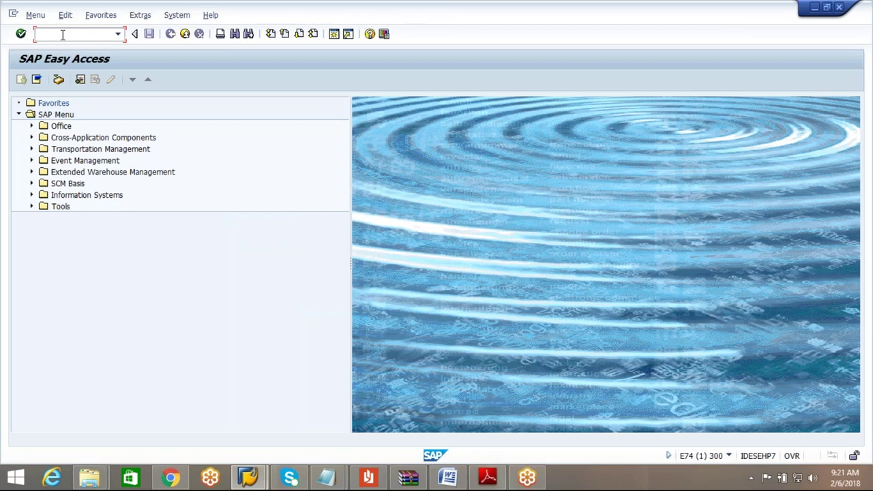
Step: Start transaction spro in the new session and open the SAP Reference IMG
text(spro)
key(Return)
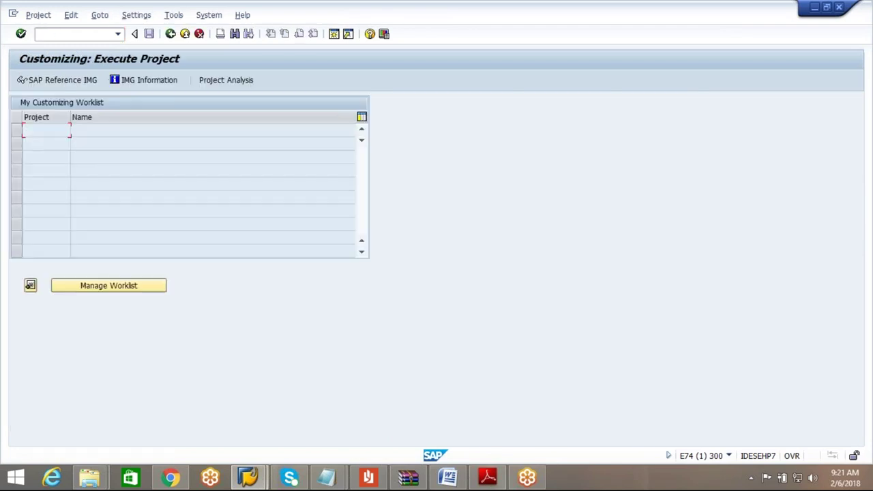
click(68, 82)
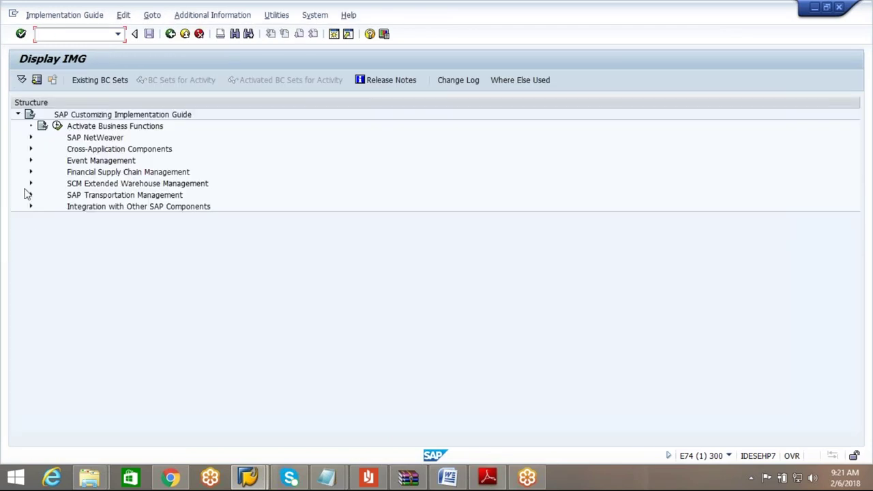
Step: Execute the Define Storage Type activity under SCM Extended Warehouse Management, Extended Warehouse Management, Master Data
click(30, 184)
click(43, 195)
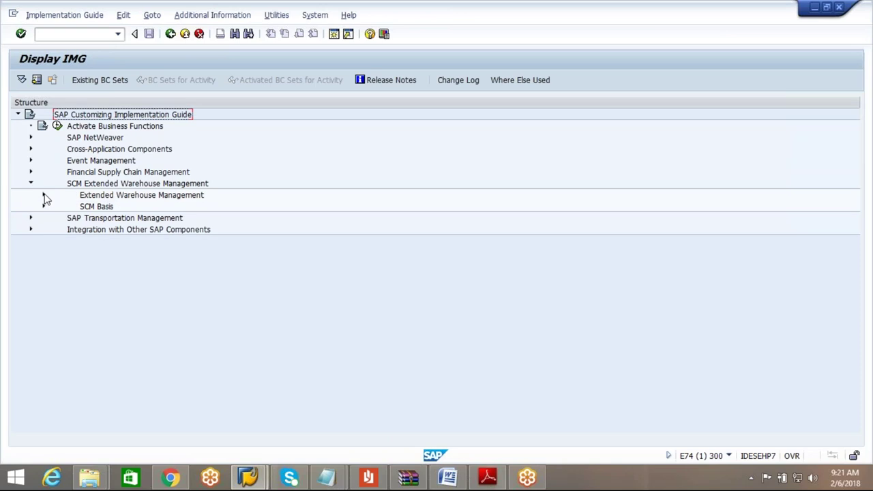
click(56, 206)
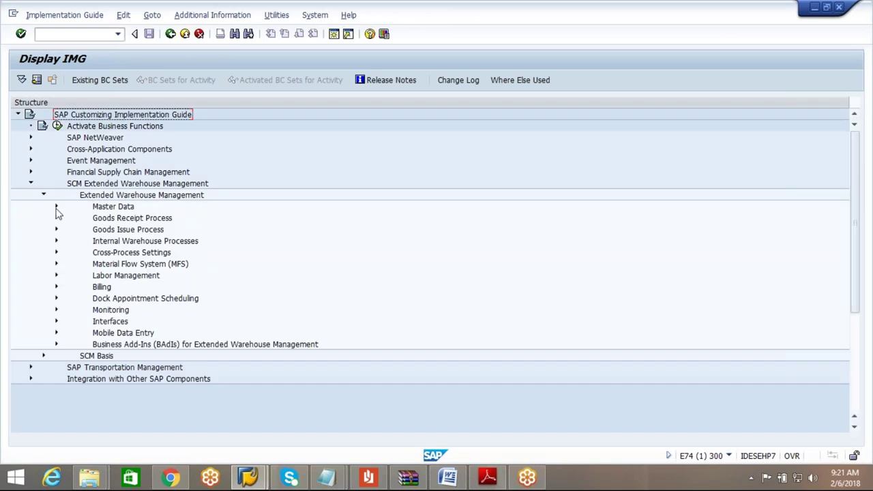
click(164, 266)
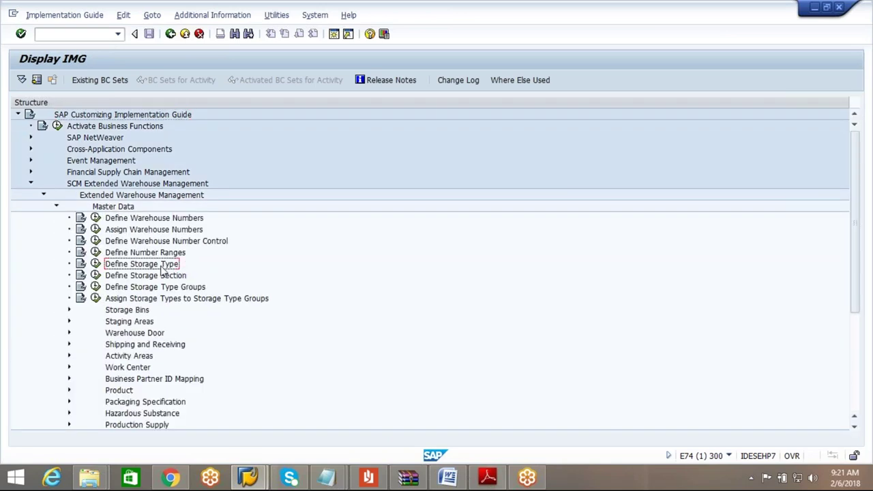
click(95, 264)
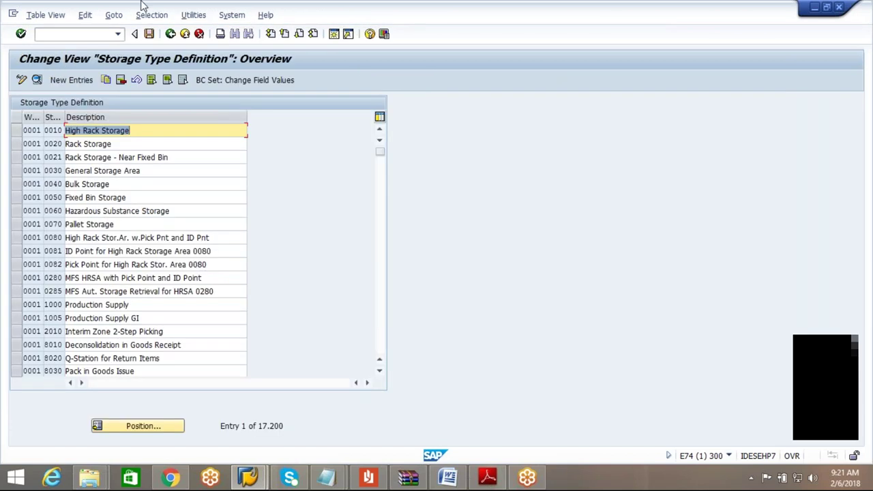
Step: Filter the storage type definitions by contents so that Warehouse Number equals AIPL
click(151, 15)
click(174, 29)
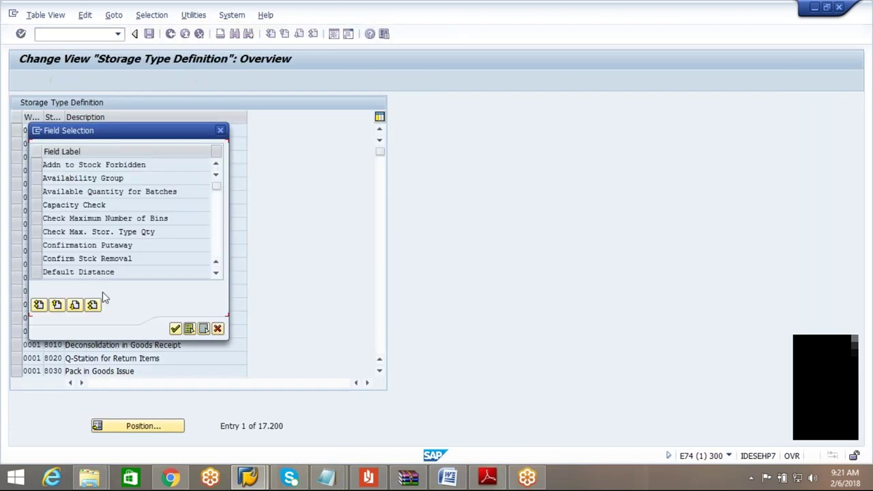
scroll(217, 259, down, 4)
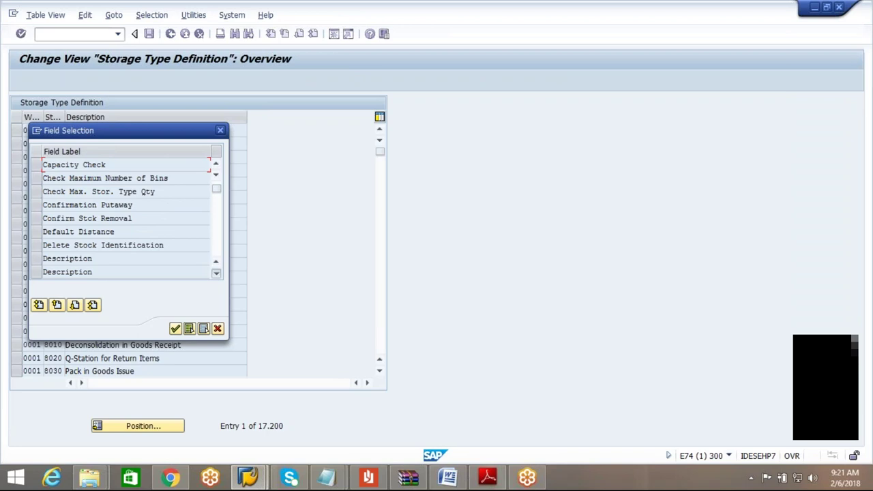
scroll(218, 257, down, 10)
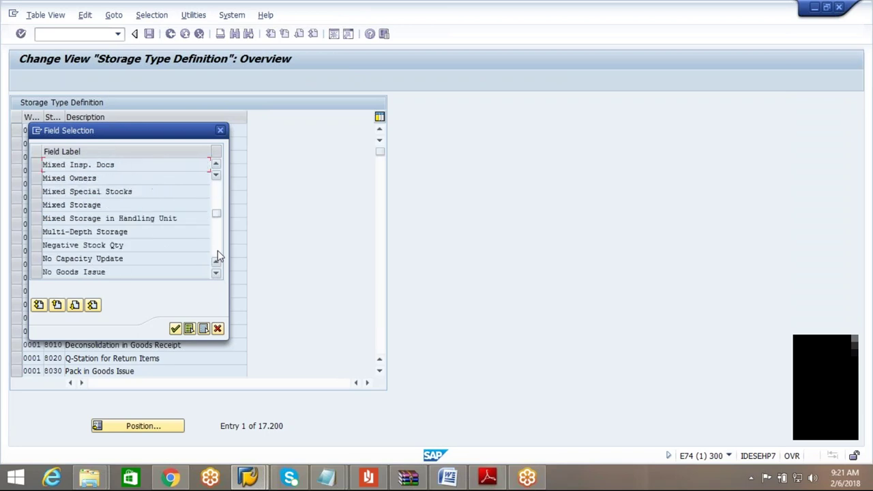
scroll(218, 250, down, 10)
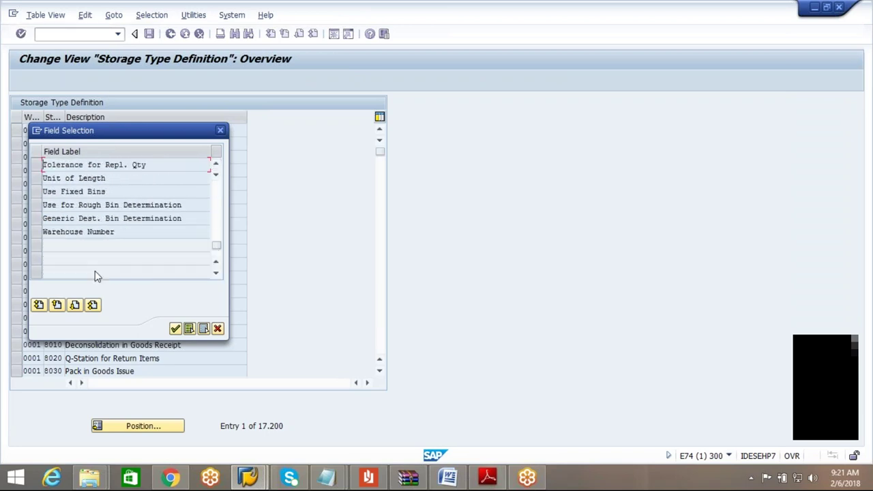
click(35, 232)
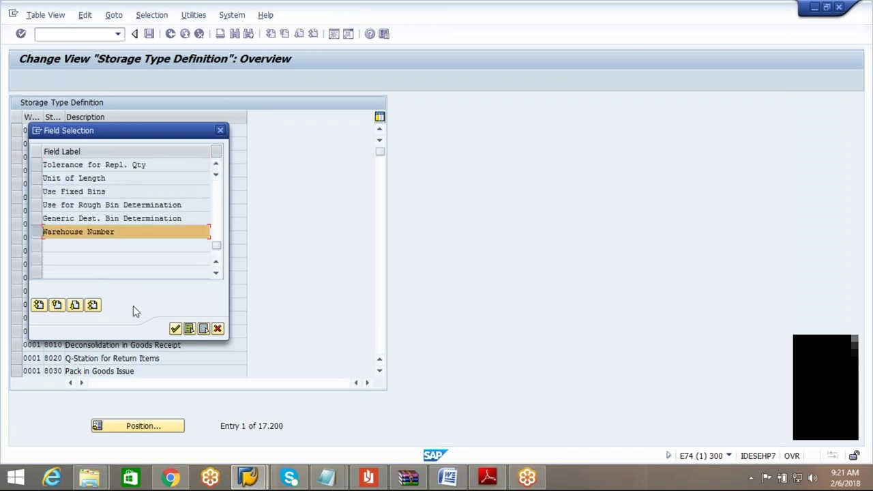
click(175, 329)
click(248, 167)
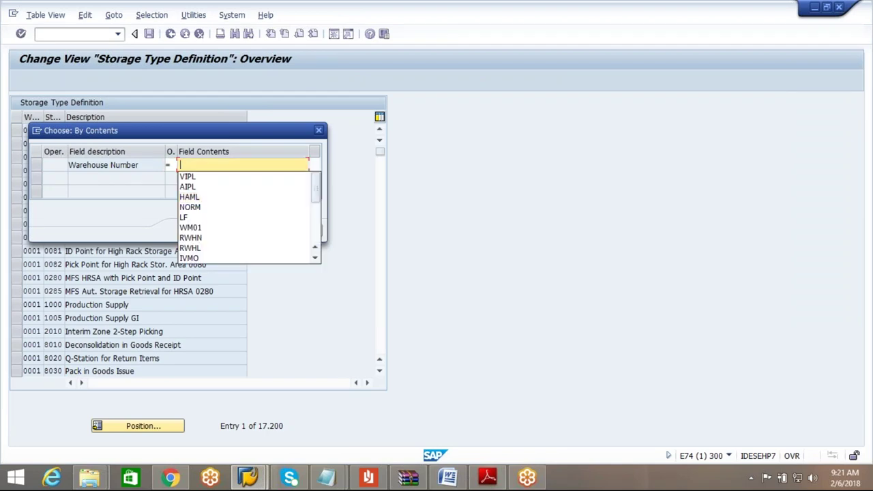
click(205, 187)
click(206, 230)
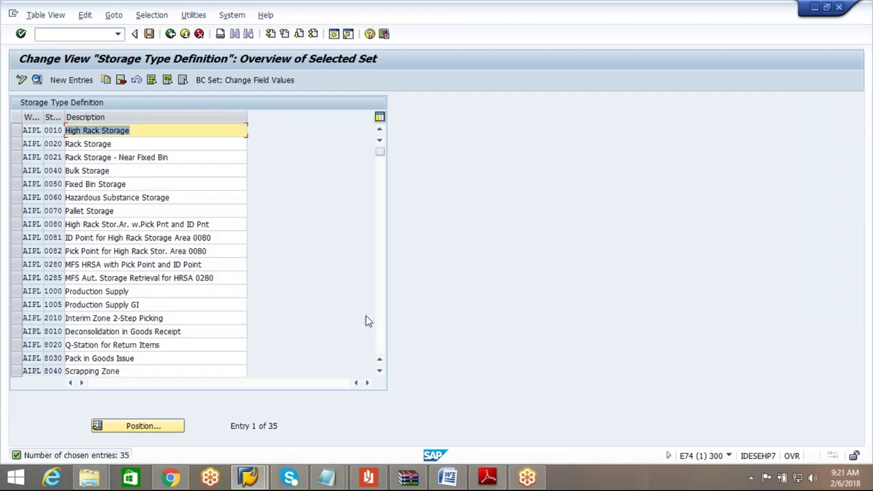
Step: Look through the storage types defined for warehouse AIPL down to the last entry and return to the first
click(381, 350)
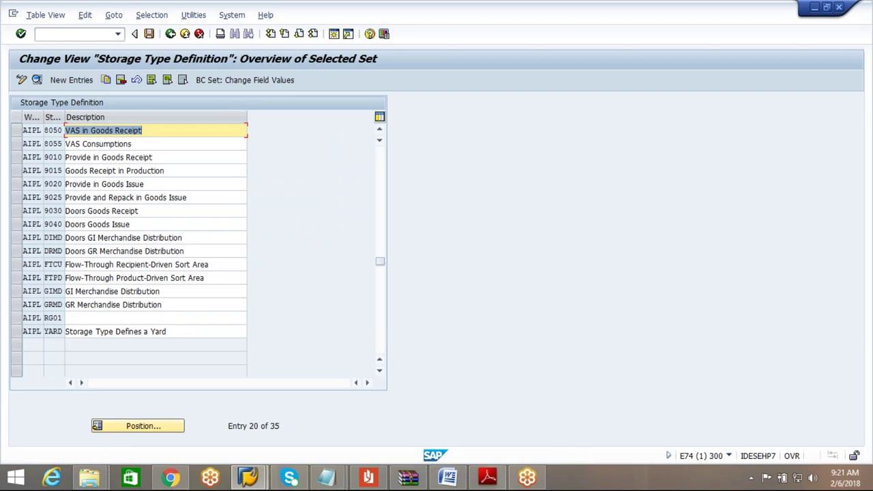
click(17, 131)
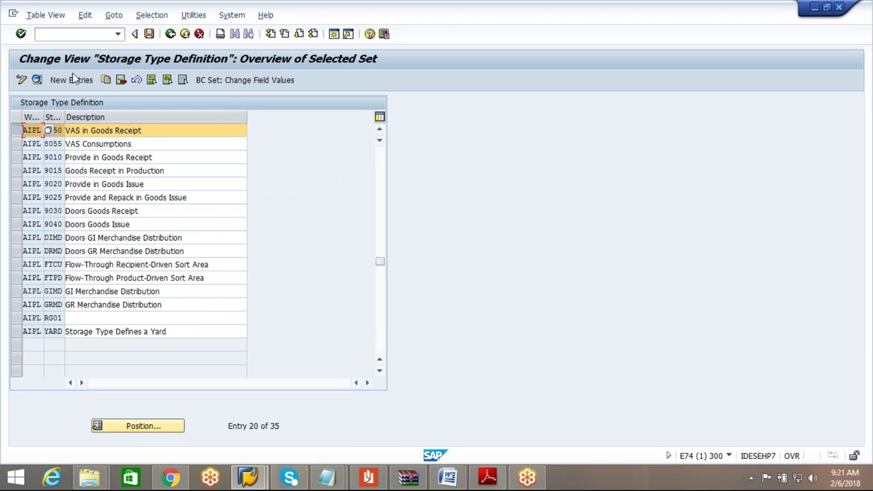
click(17, 130)
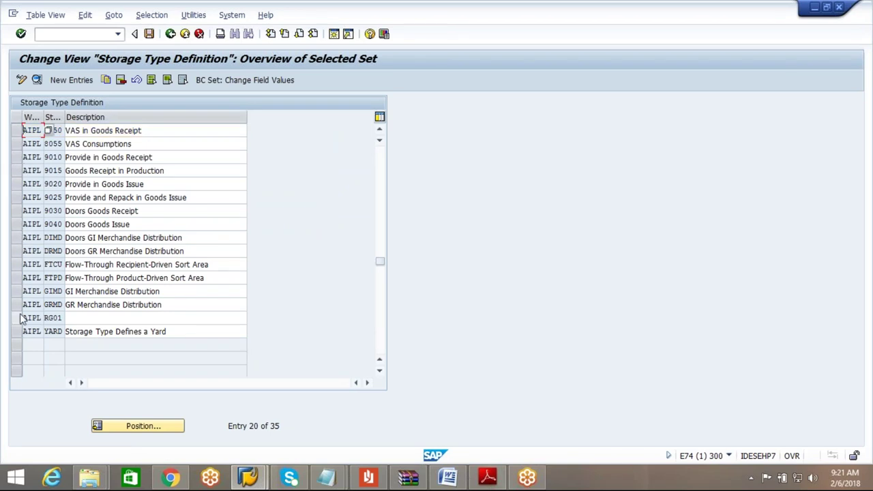
click(380, 133)
click(380, 132)
click(380, 132)
click(380, 132)
click(380, 132)
click(380, 132)
click(380, 132)
click(379, 133)
click(380, 132)
click(380, 133)
click(380, 132)
click(380, 133)
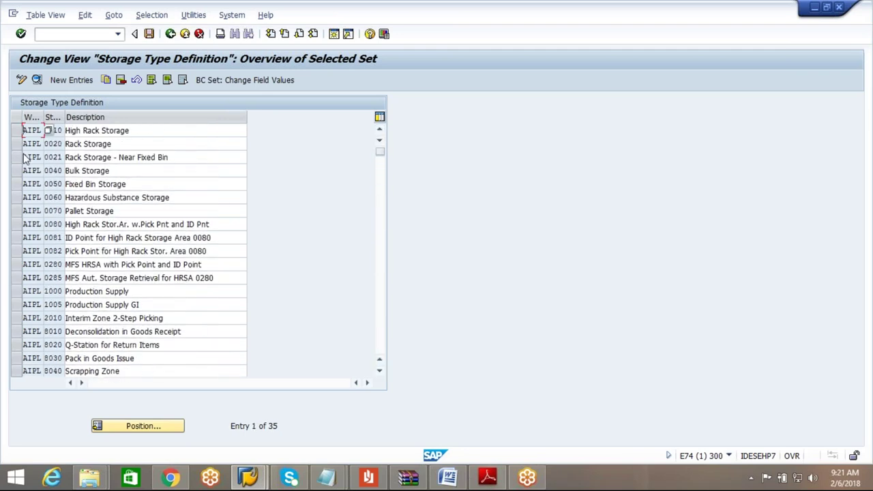
Step: Open the details of storage type 0020 Rack Storage in warehouse AIPL
click(16, 146)
click(38, 79)
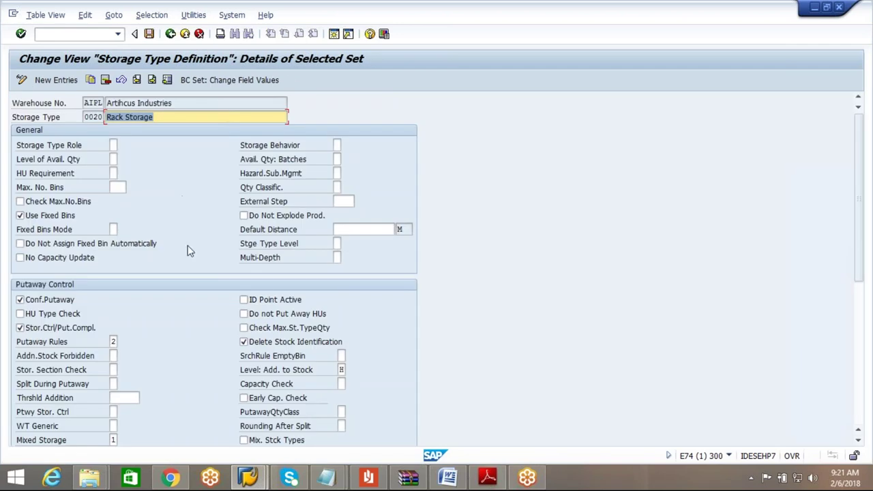
click(167, 115)
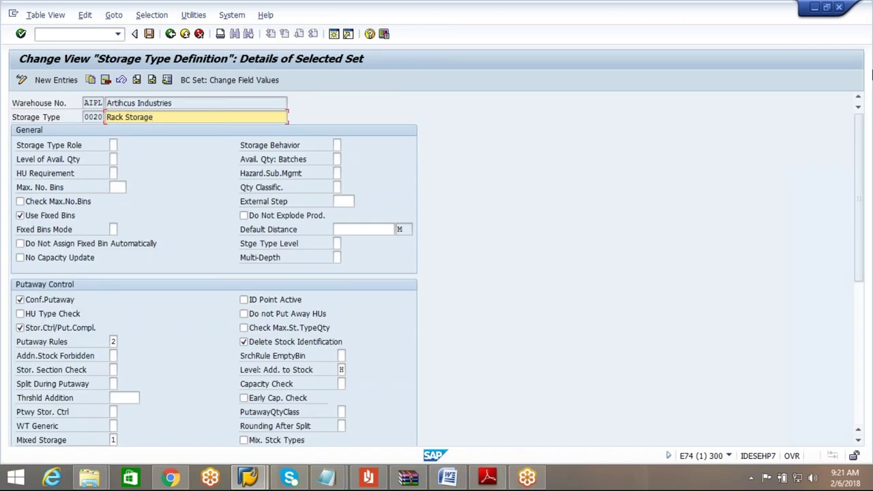
Step: Review the Stock Removal Control settings, including Negative Stock, the possible entries for HU Picking Ctrl, and Stock Removal Rule
scroll(860, 148, down, 7)
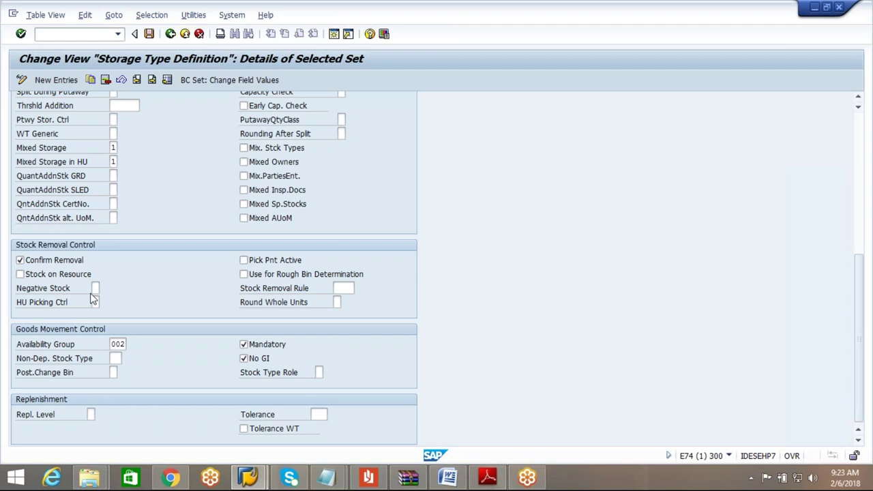
click(96, 288)
click(96, 302)
click(104, 302)
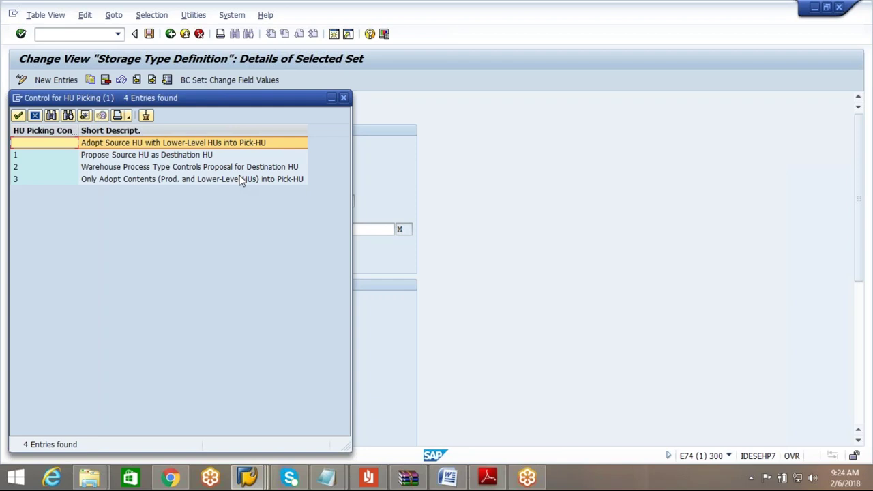
click(344, 98)
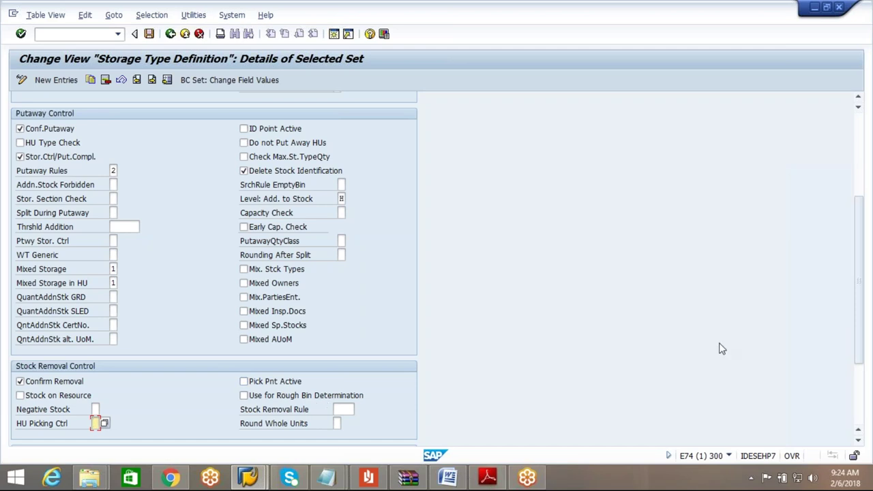
drag(860, 318, 864, 371)
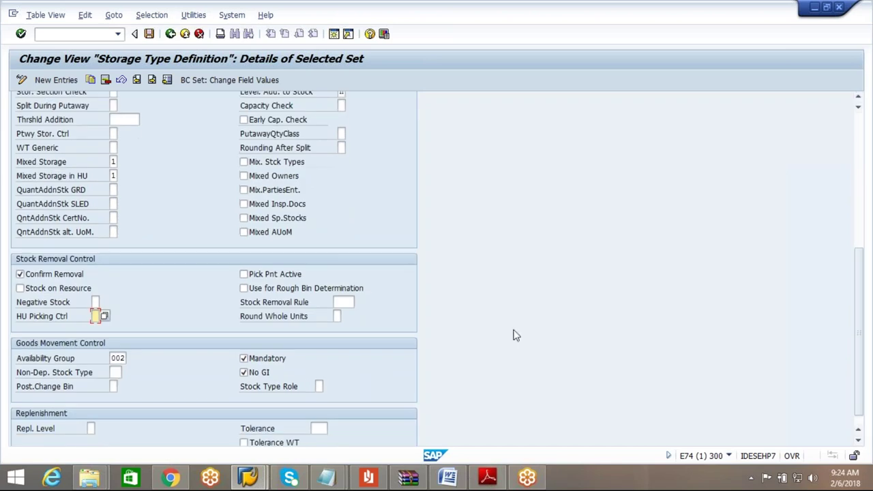
click(346, 302)
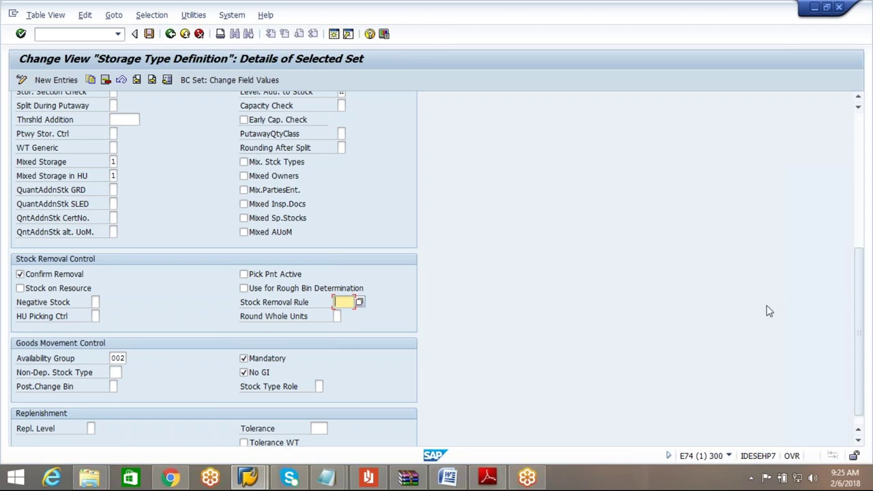
scroll(865, 341, down, 1)
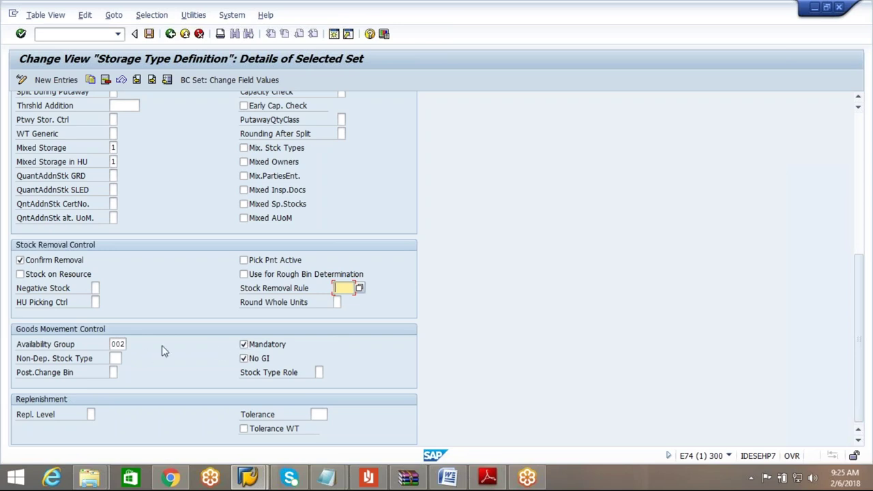
Step: Examine Non-Dep. Stock Type and the possible entries for Post.Change Bin under Goods Movement Control, closing the list without choosing one
click(114, 360)
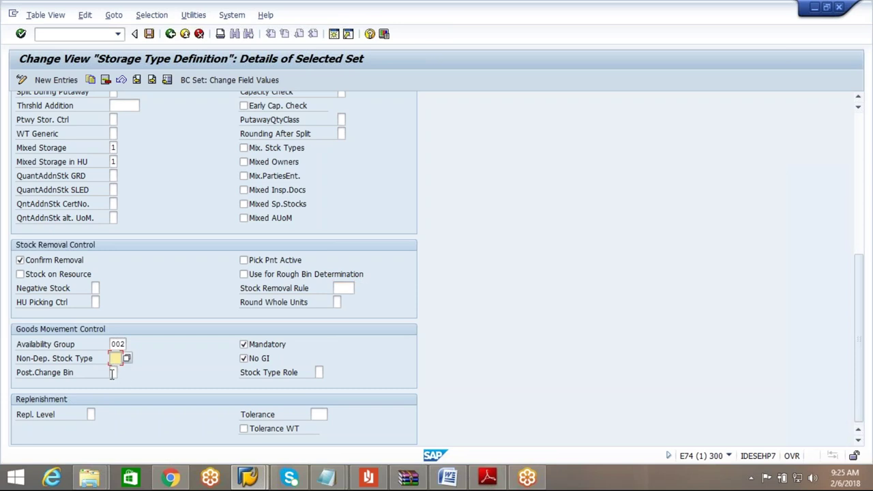
click(113, 373)
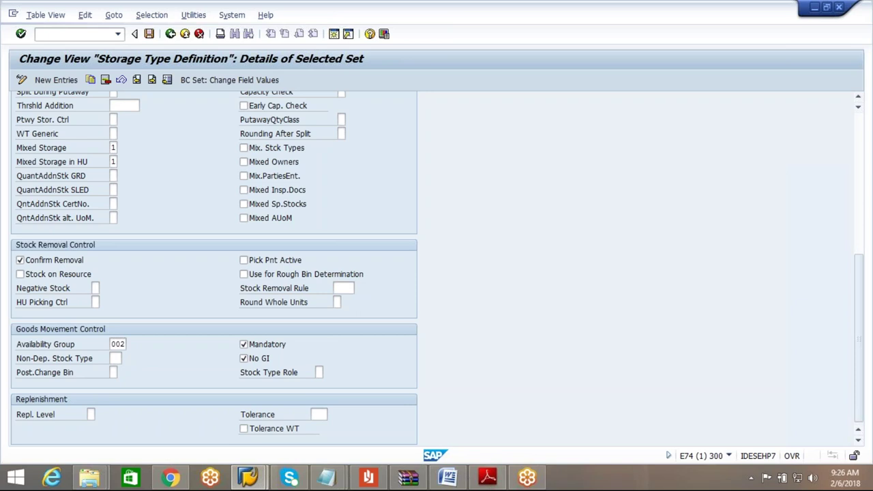
key(F4)
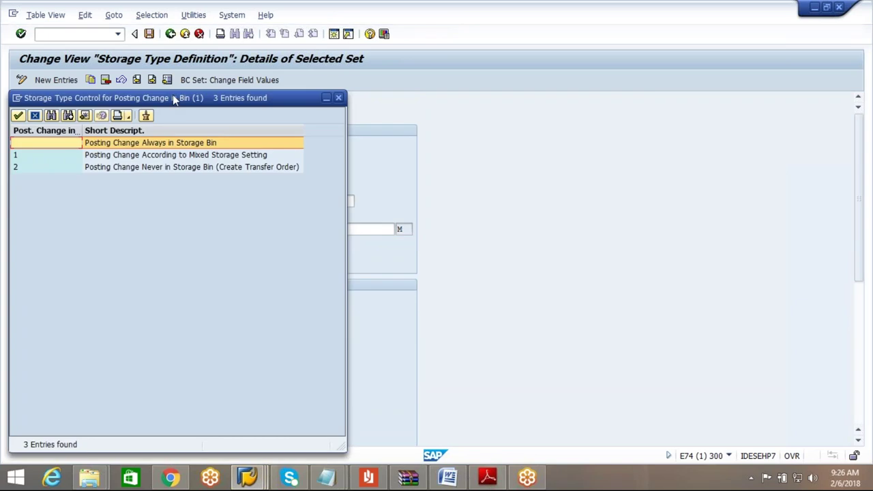
drag(172, 97, 421, 64)
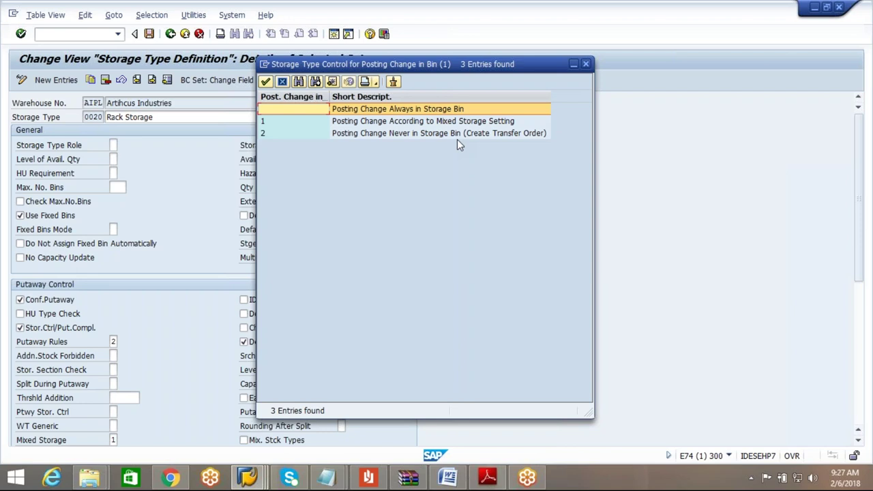
click(437, 122)
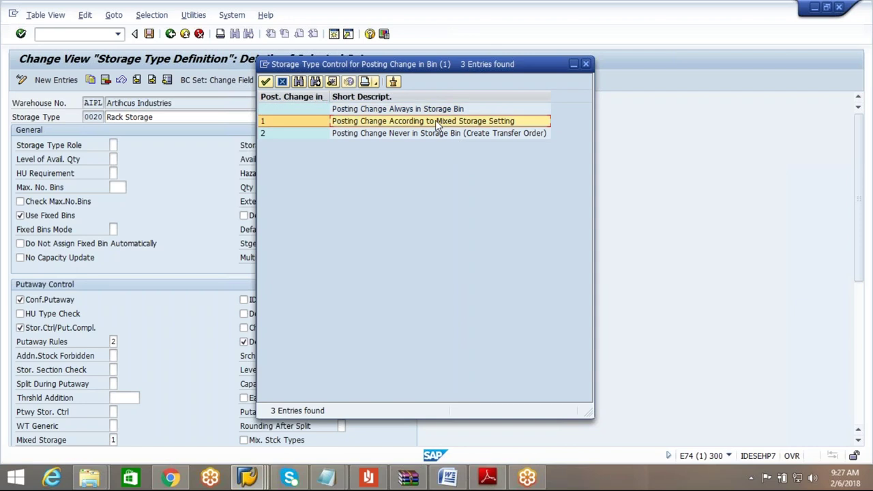
click(587, 65)
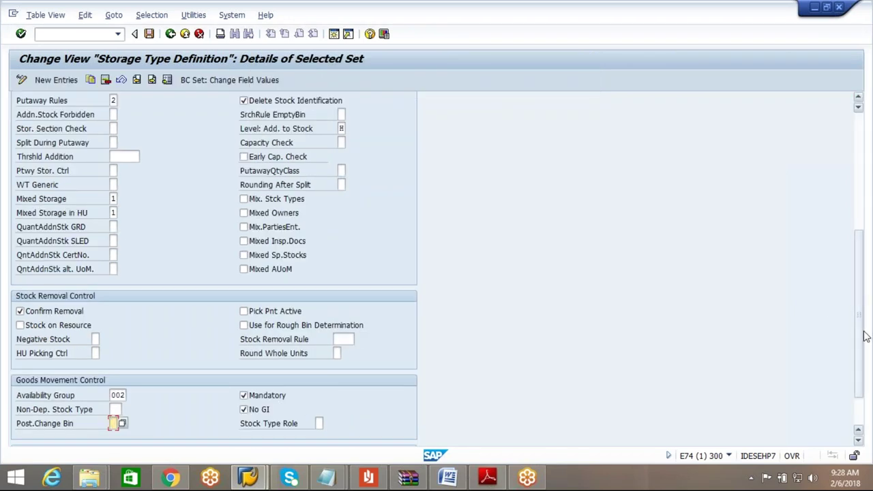
Step: Clear the No GI setting under Goods Movement Control and read its field help
scroll(867, 357, down, 2)
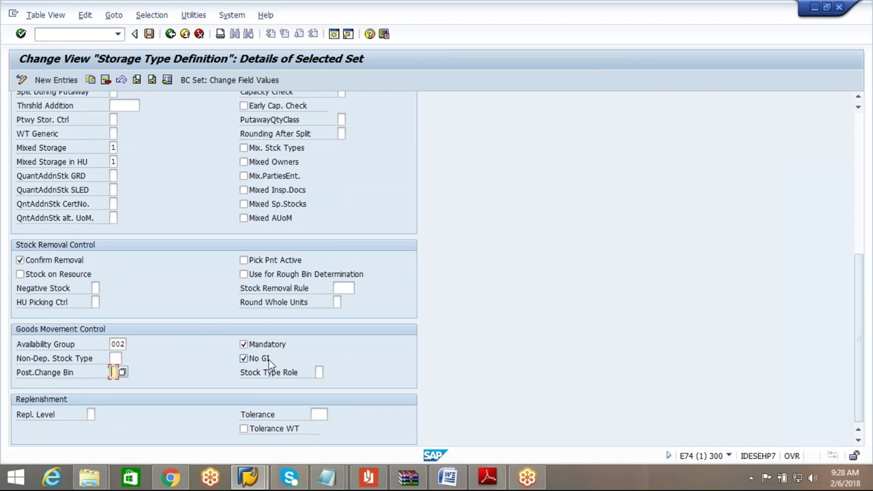
click(243, 359)
key(F1)
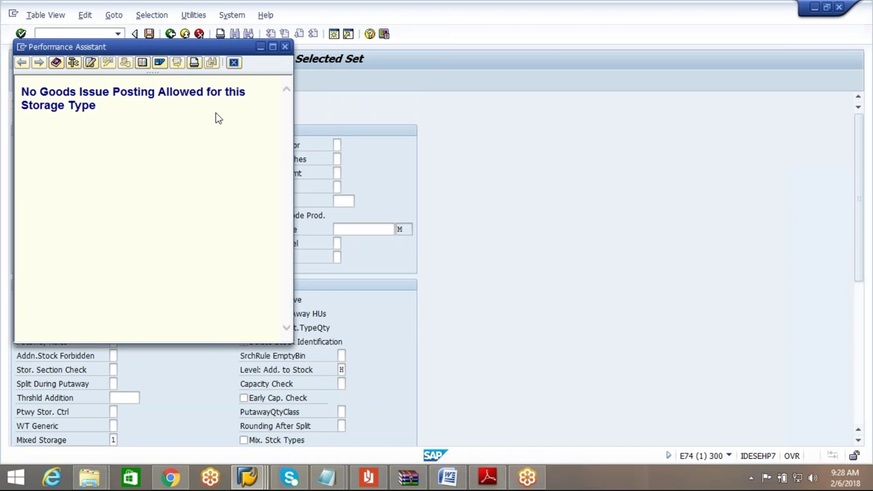
click(284, 47)
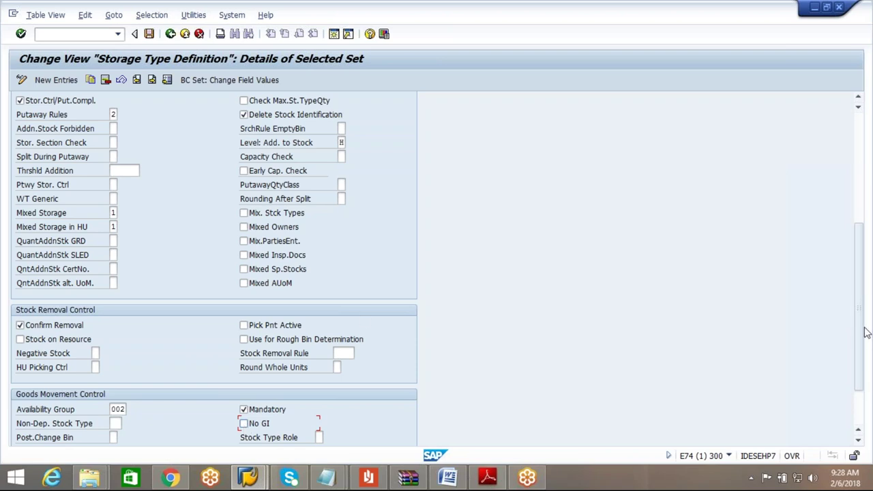
Step: Leave the Rack Storage details and go back to the unfiltered storage type overview
scroll(864, 332, down, 2)
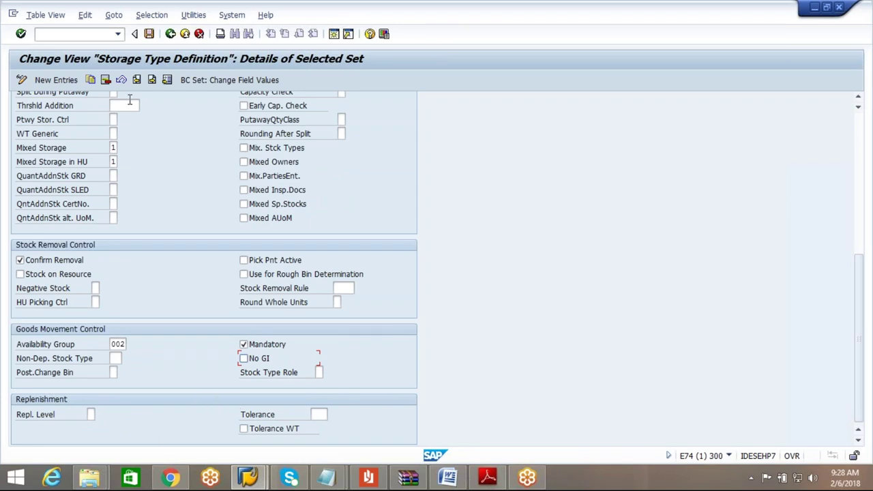
click(169, 35)
click(170, 35)
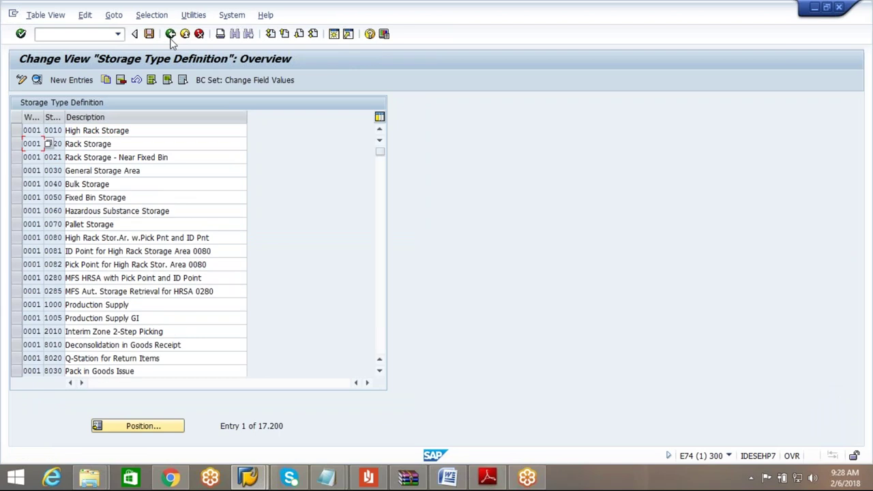
Step: Start a new storage type entry for warehouse AIPL with storage type FAST and description FAST MOVING ITEMS
click(71, 80)
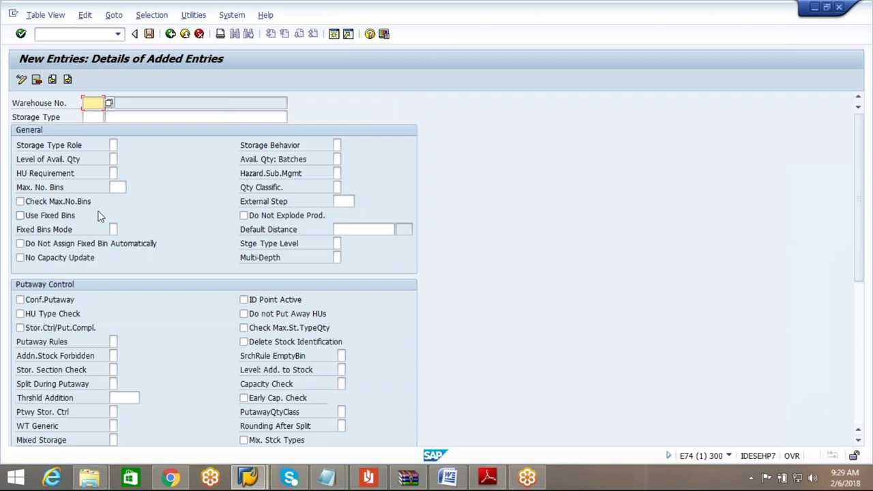
text(AIPL)
click(91, 116)
text(FAST)
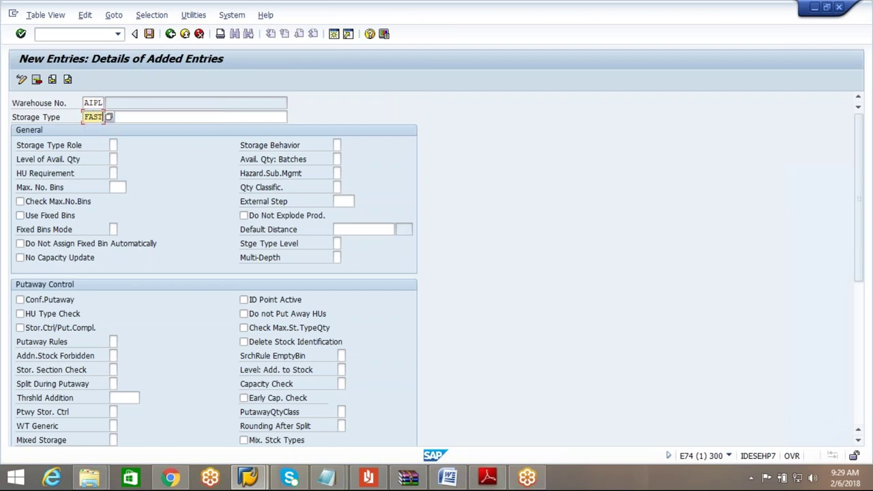
click(153, 117)
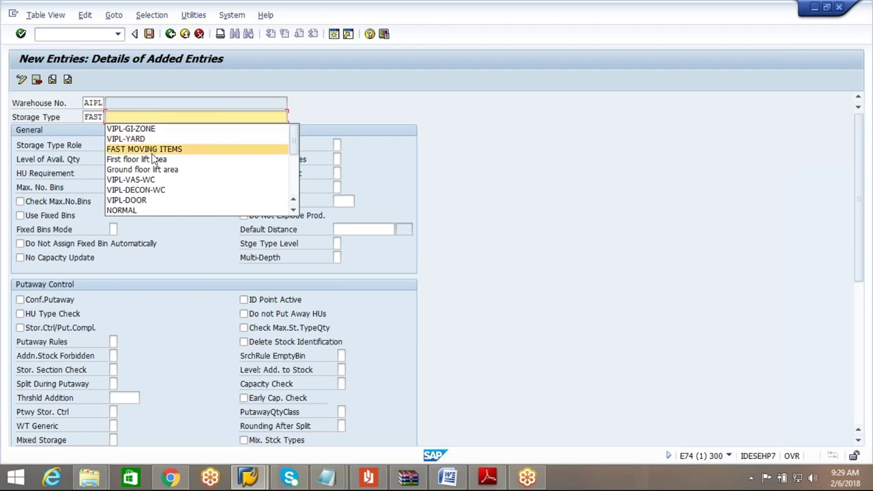
click(154, 150)
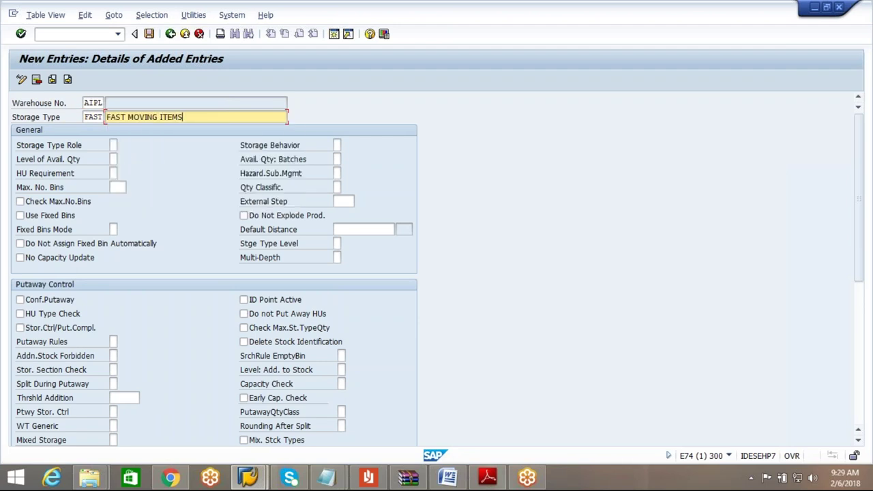
Step: Turn on Conf.Putaway for storage type FAST and choose putaway rule 2, Addition to Existing Stock/Empty Bin
click(113, 145)
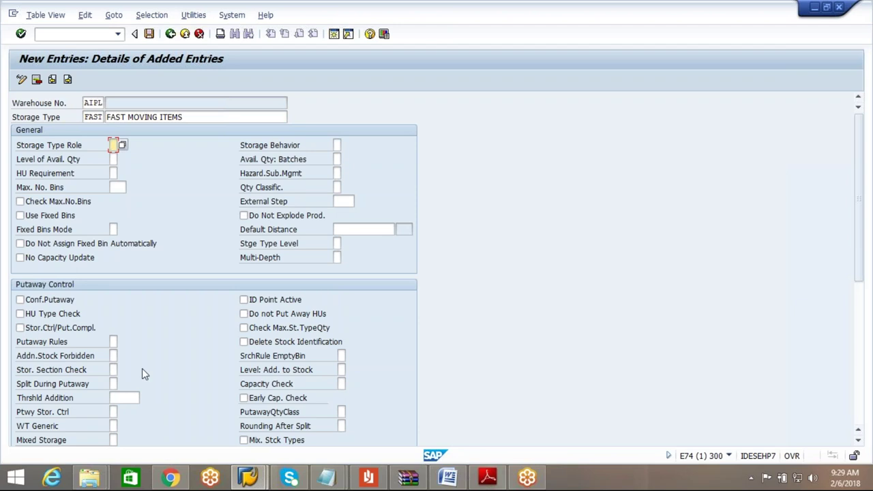
click(21, 300)
click(114, 342)
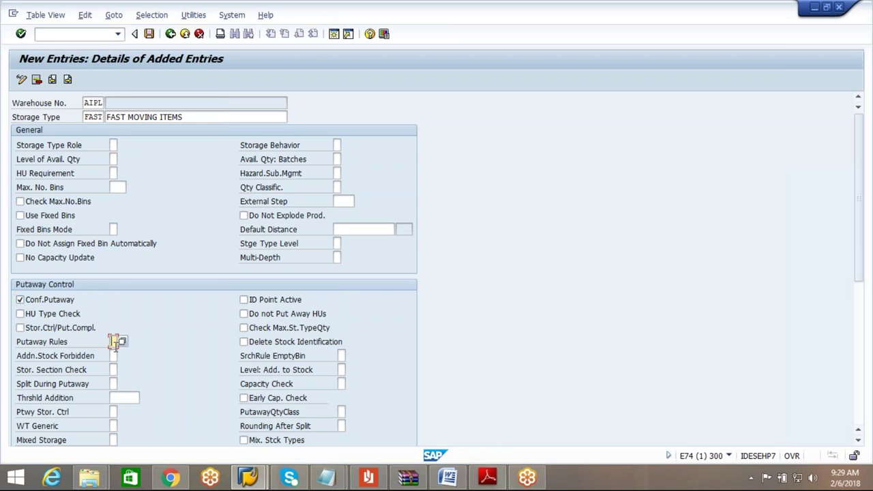
key(F4)
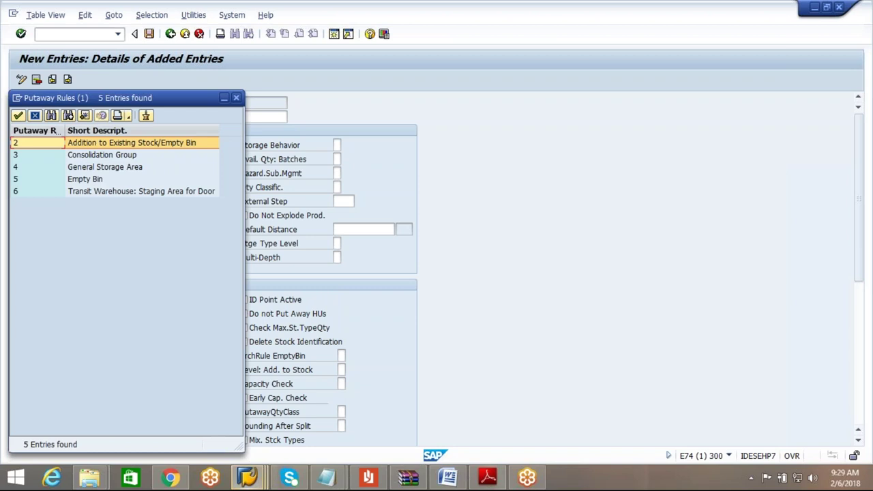
double_click(158, 147)
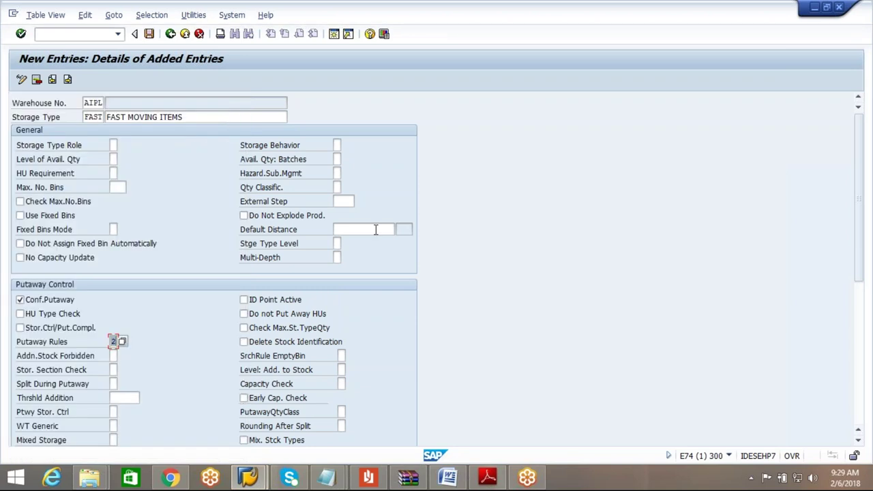
Step: Activate Confirm Removal and mandatory availability group 002 for storage type FAST, and save the entry in the proposed customizing request
drag(859, 203, 865, 333)
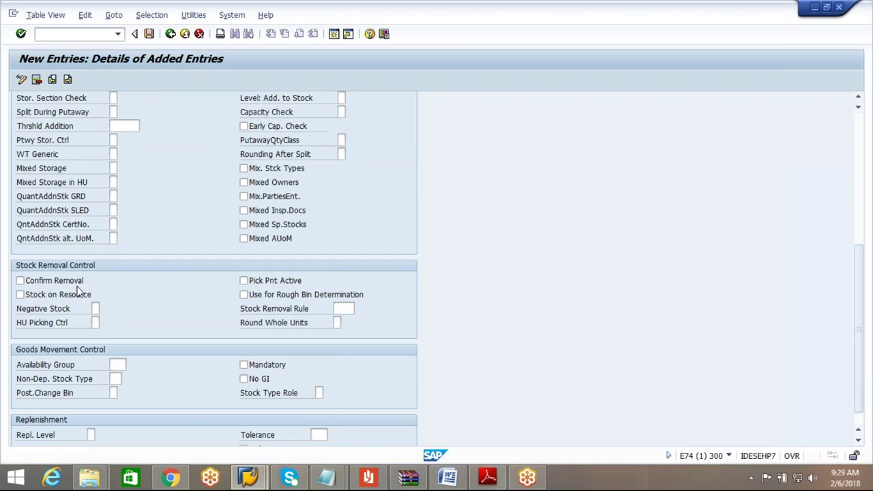
click(21, 281)
click(120, 365)
click(122, 372)
click(244, 365)
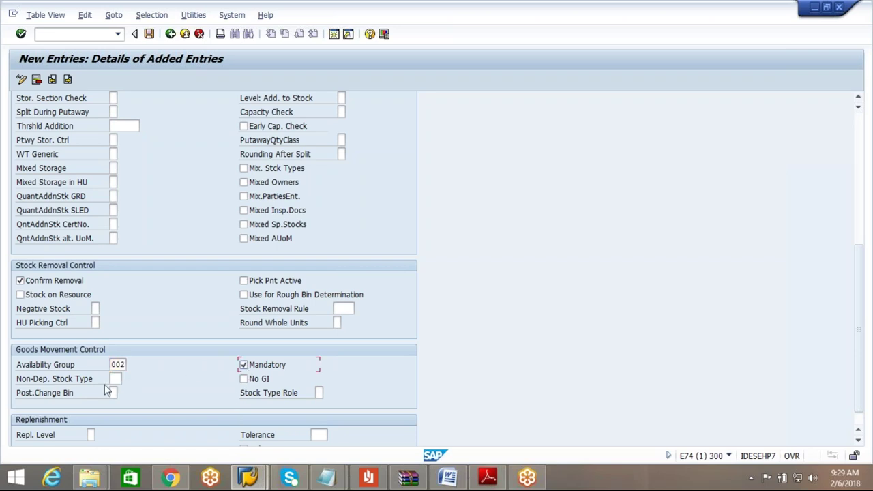
click(149, 35)
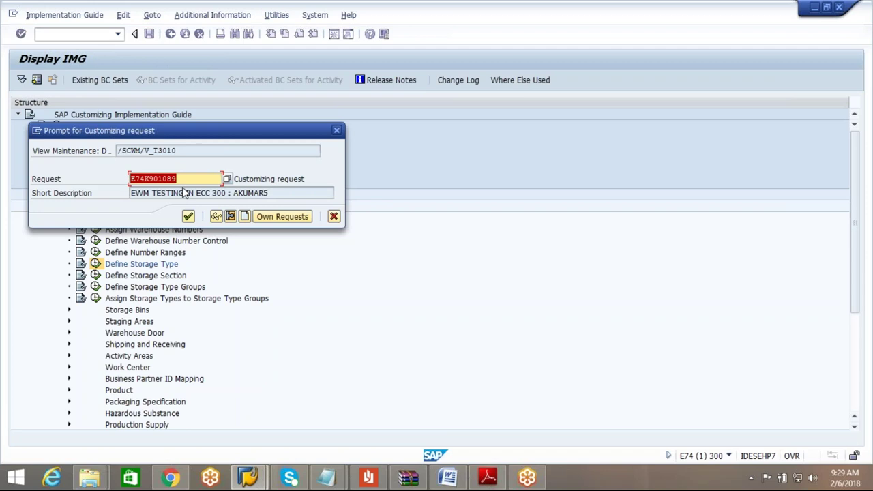
click(188, 217)
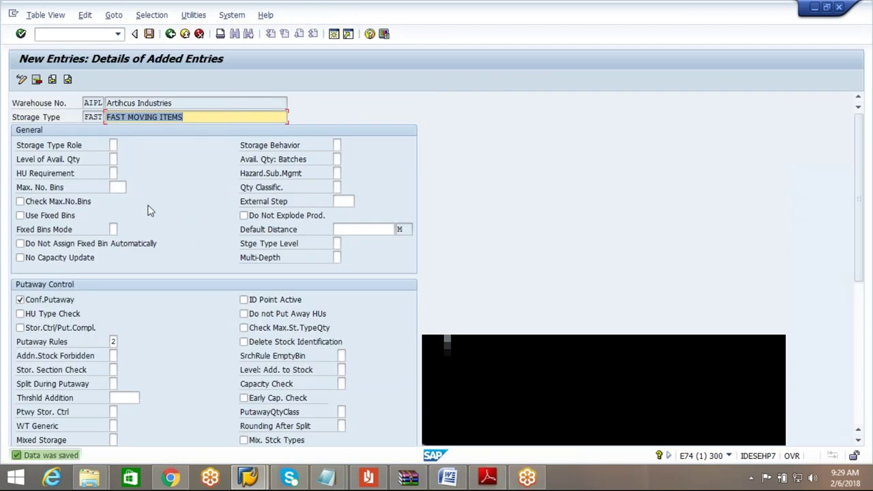
Step: Start another storage type entry for warehouse AIPL with storage type SLOW and description SLOW MOVING ITEMS
click(68, 79)
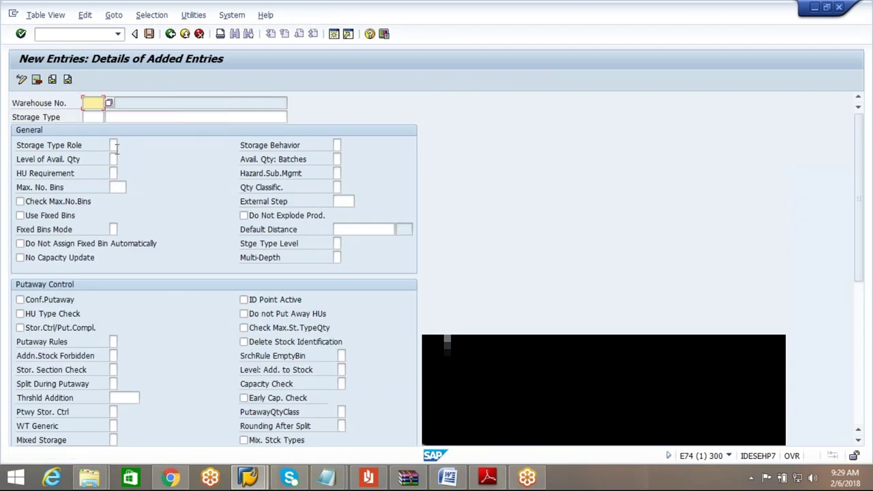
click(93, 103)
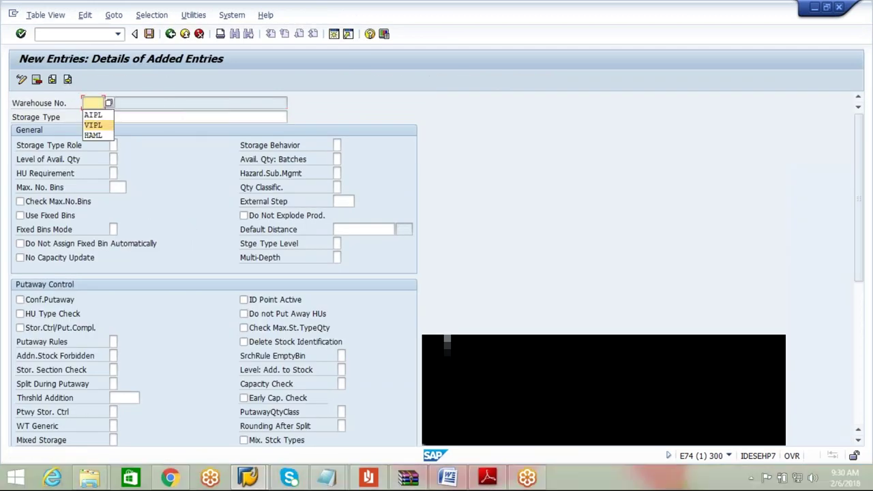
click(94, 111)
click(96, 117)
text(S)
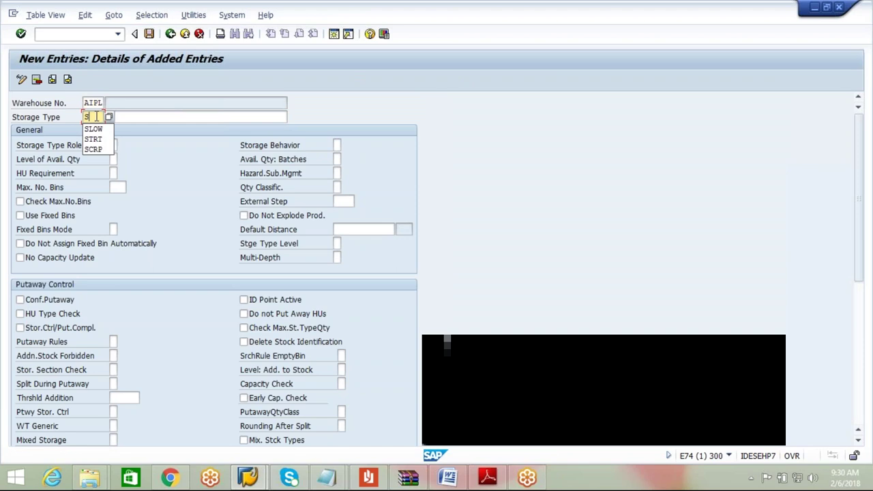
text(LOW)
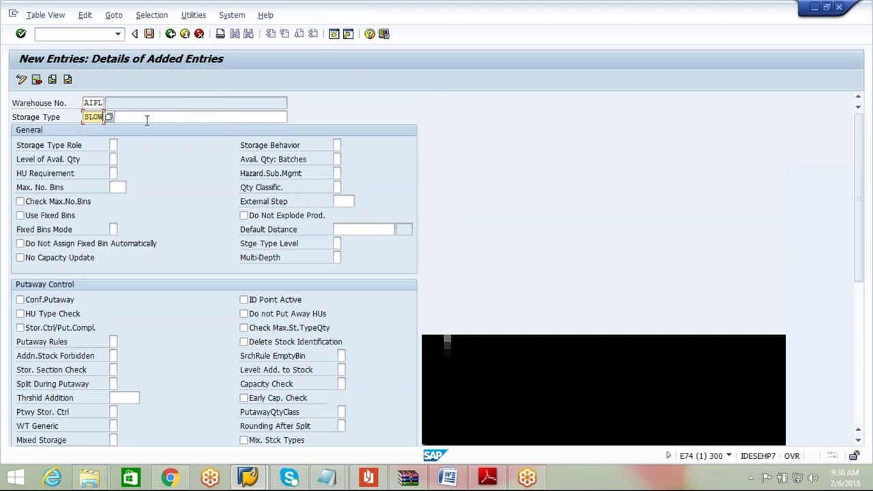
click(146, 120)
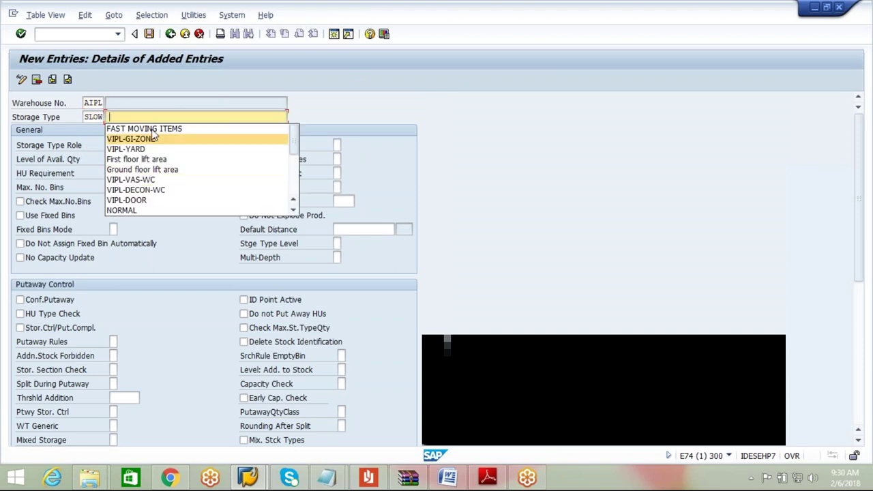
click(153, 117)
text(slo)
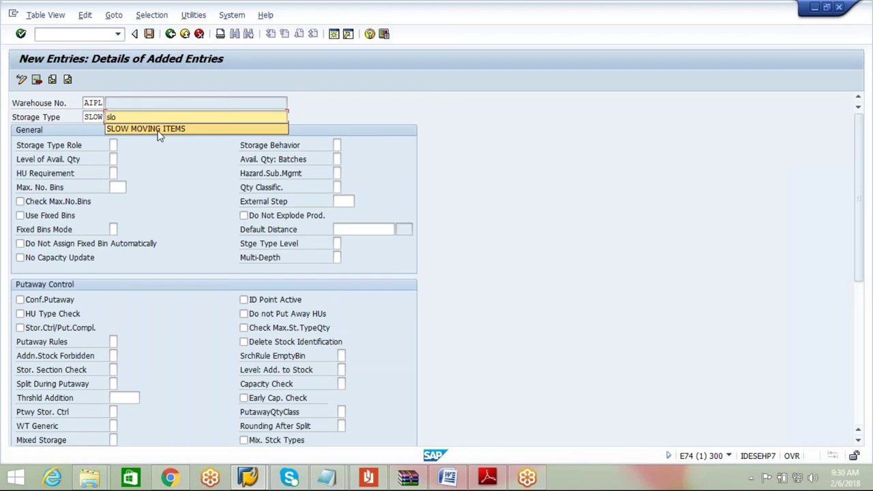
click(157, 131)
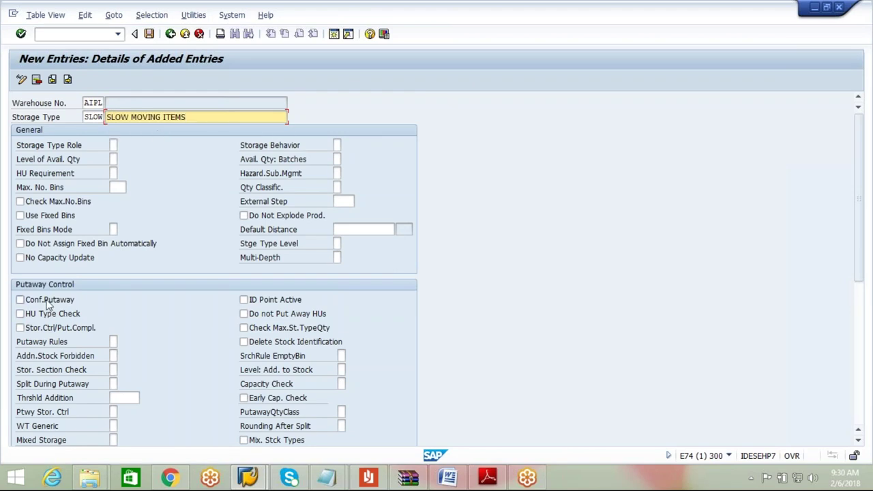
Step: Turn on Conf.Putaway for storage type SLOW and choose putaway rule 5, Empty Bin
click(20, 299)
click(113, 341)
key(F4)
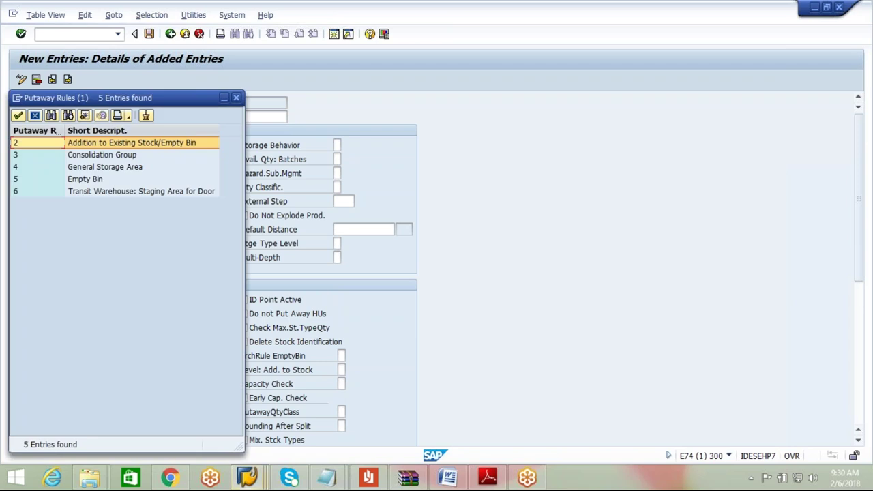
double_click(100, 180)
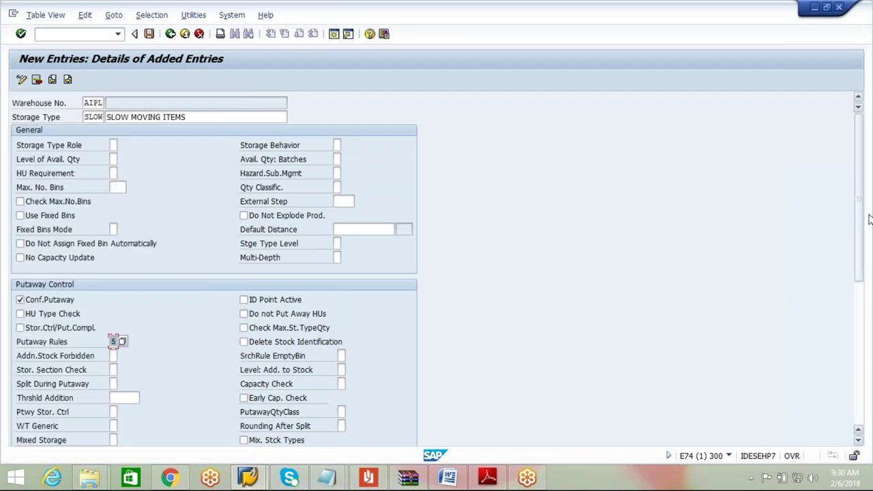
Step: Activate Confirm Removal and mandatory availability group 002 for storage type SLOW, save it, and return to the storage type overview
drag(861, 259, 871, 349)
click(20, 317)
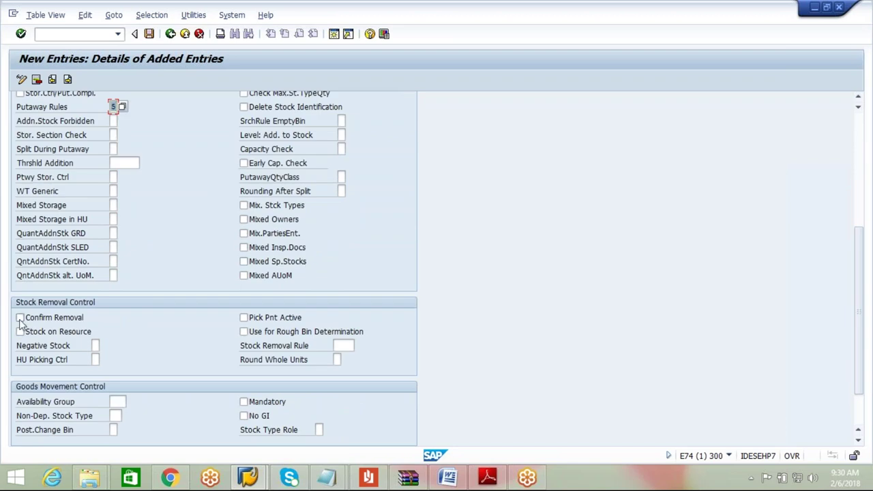
click(116, 402)
click(118, 413)
click(243, 403)
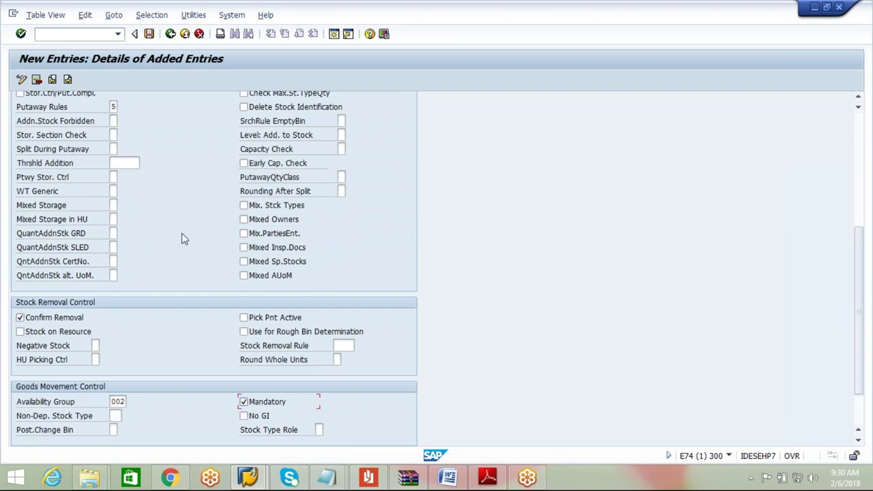
click(149, 34)
click(170, 33)
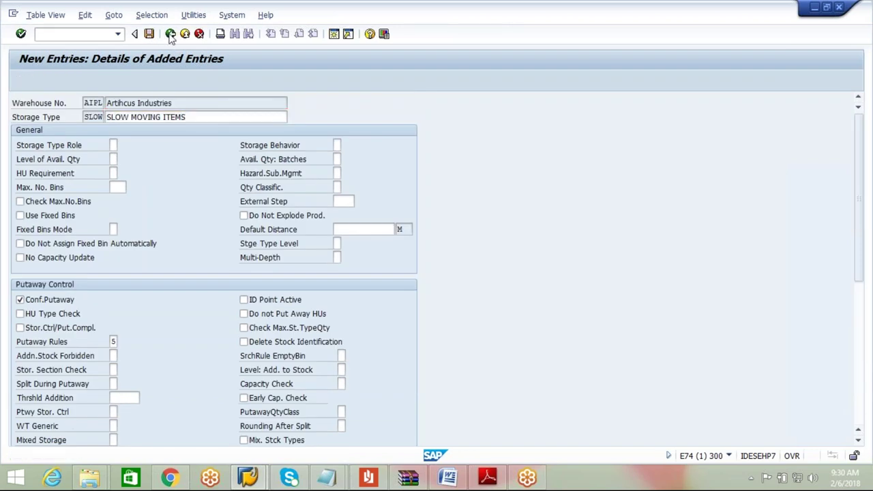
click(170, 34)
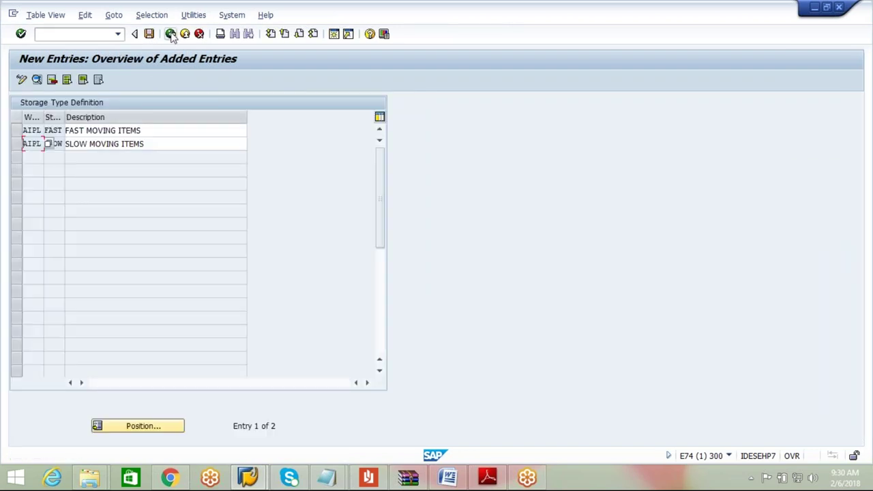
Step: Start a new storage type entry for warehouse AIPL with storage type BULK and description BULK MATERIALS
click(60, 84)
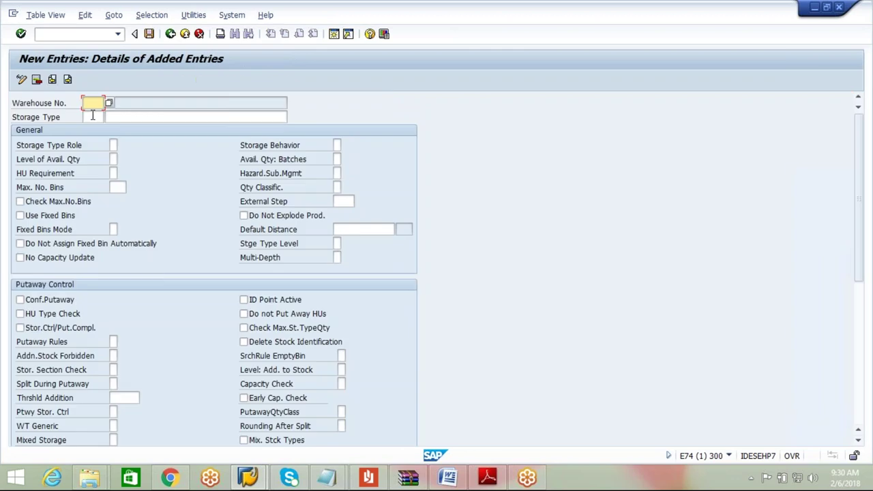
text(A)
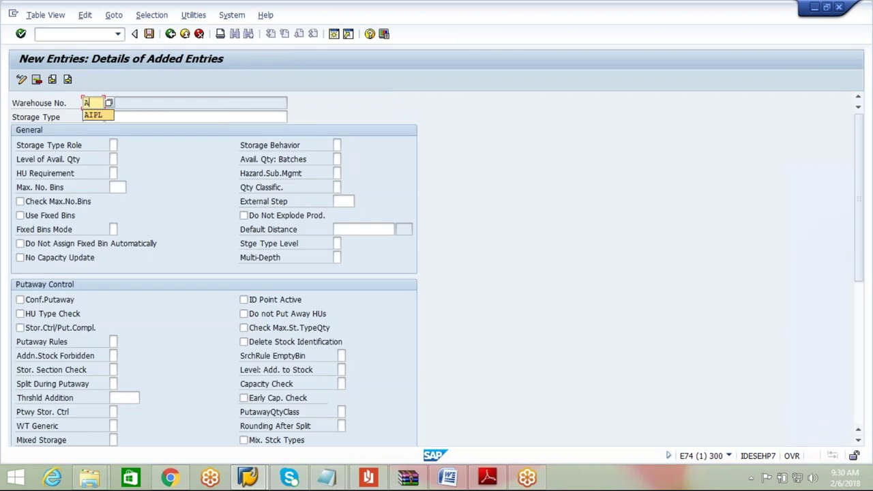
click(92, 116)
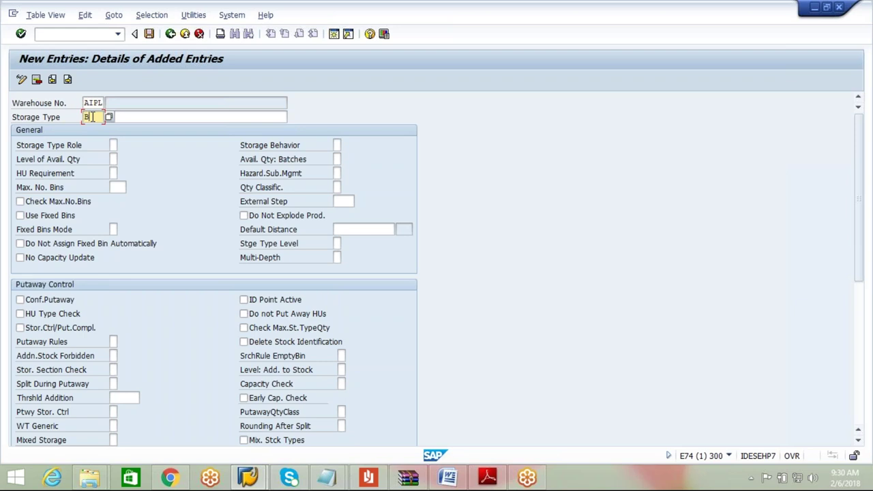
click(125, 117)
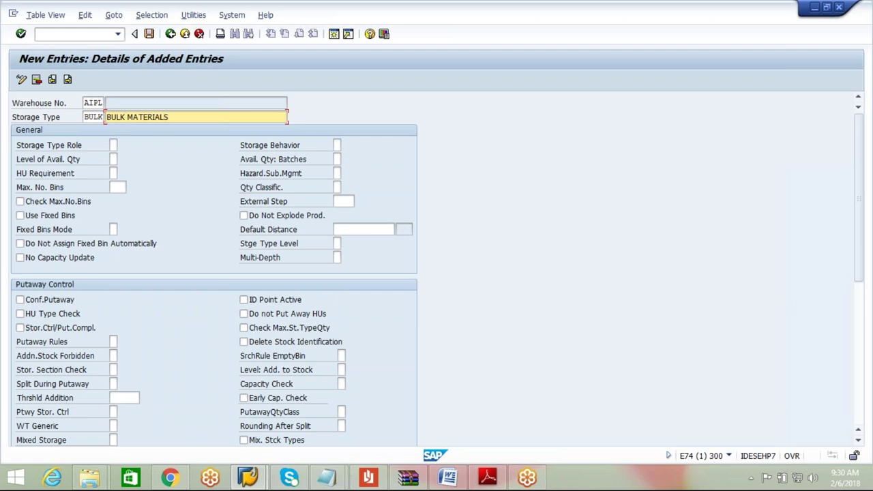
Step: For storage type BULK, turn on Conf.Putaway, set HU Requirement to X, and choose putaway rule 4, General Storage Area
click(20, 300)
click(114, 174)
click(121, 175)
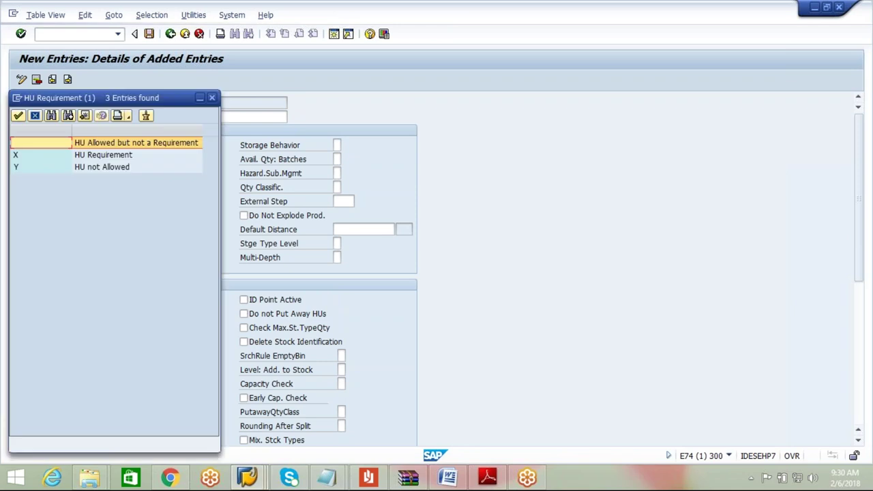
double_click(128, 156)
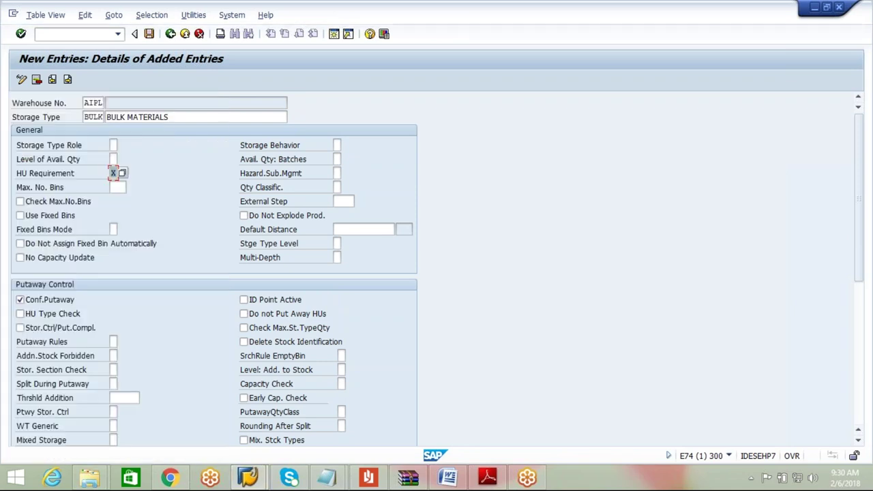
click(113, 342)
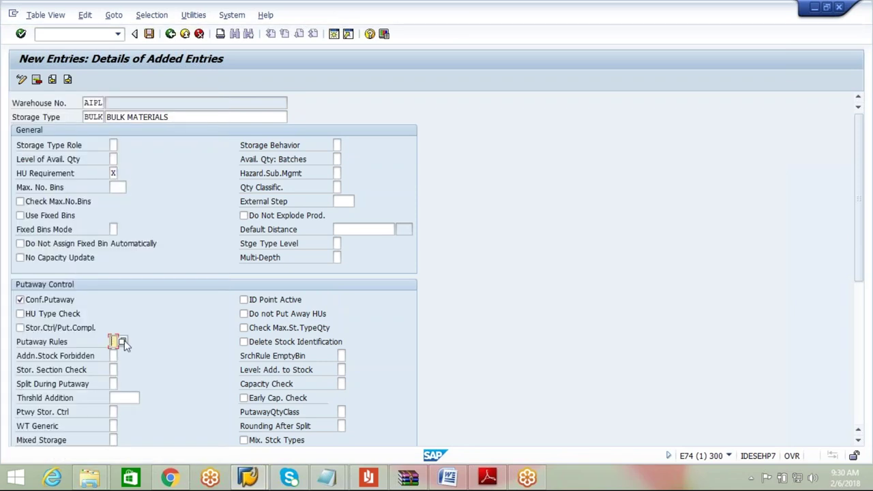
click(122, 340)
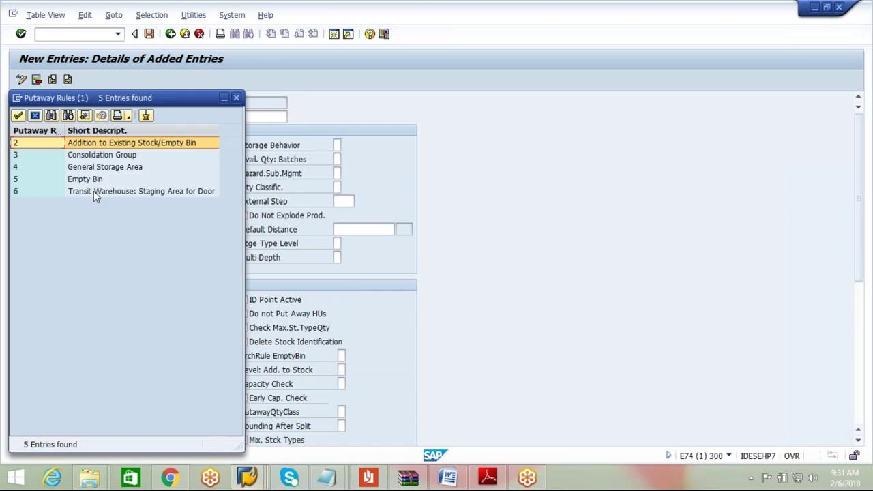
double_click(114, 170)
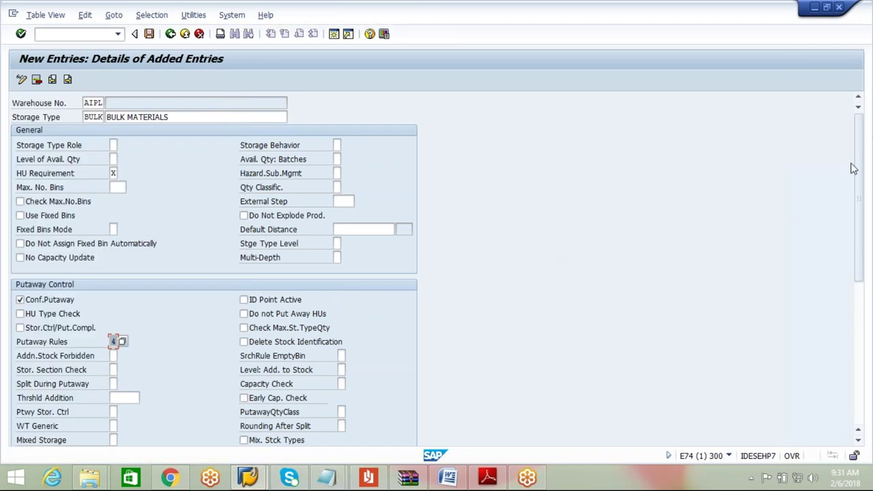
Step: Activate Confirm Removal and mandatory availability group 002 for storage type BULK, save it, and return to the storage type overview
drag(860, 171, 868, 295)
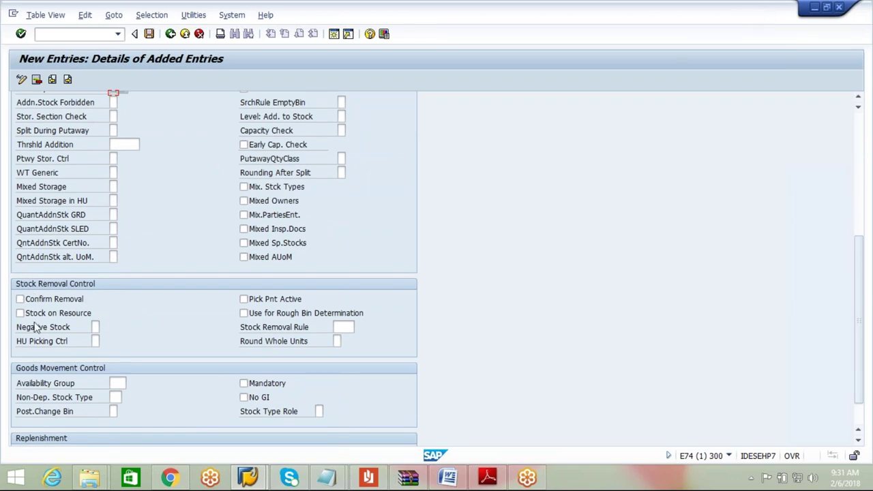
click(20, 300)
click(122, 386)
click(122, 387)
click(118, 398)
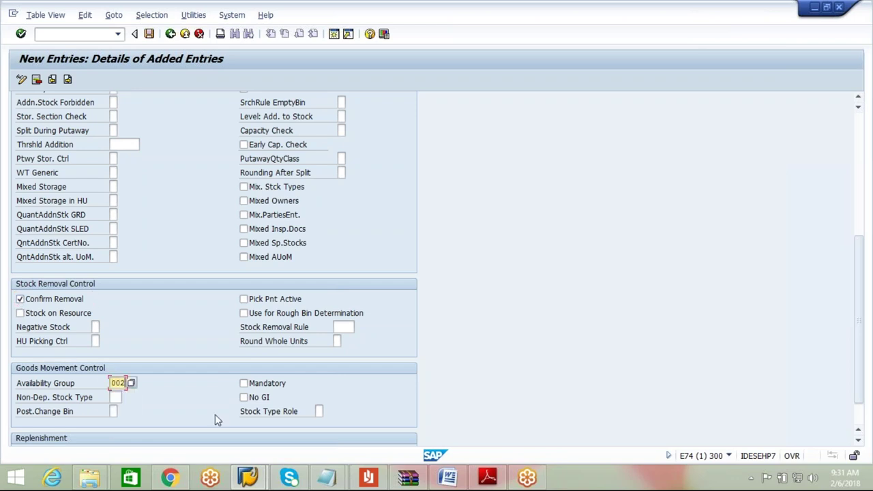
click(245, 384)
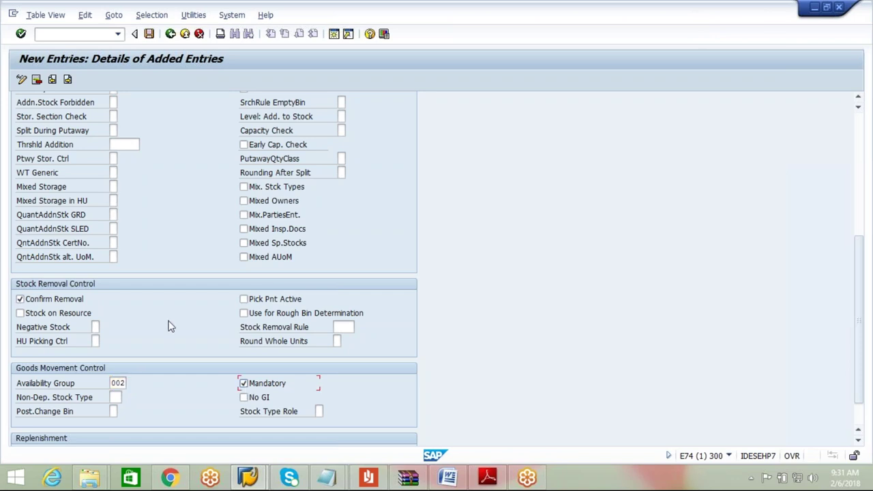
click(148, 33)
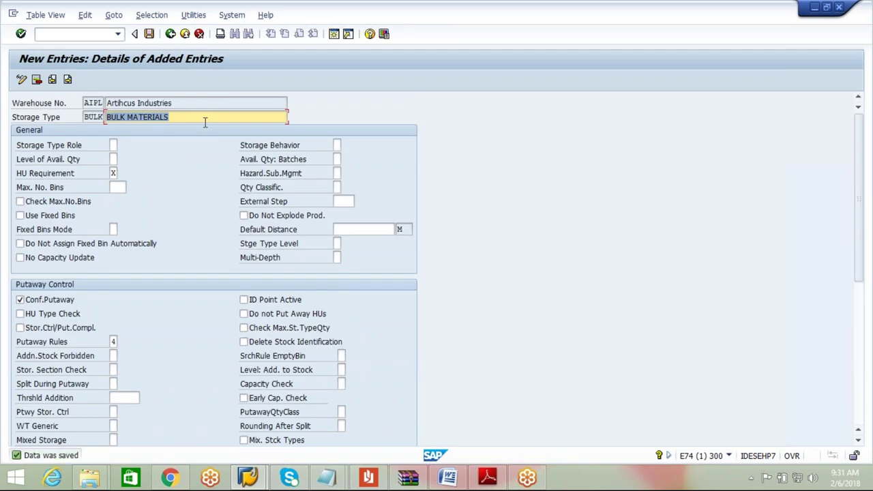
click(171, 33)
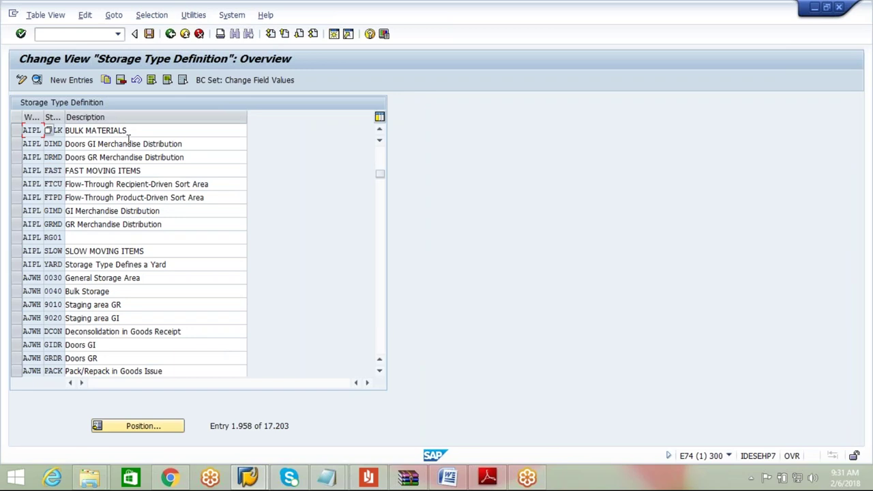
Step: Mark the AIPL storage types BULK, FAST and SLOW in the overview, save, and return to the customizing guide
click(16, 130)
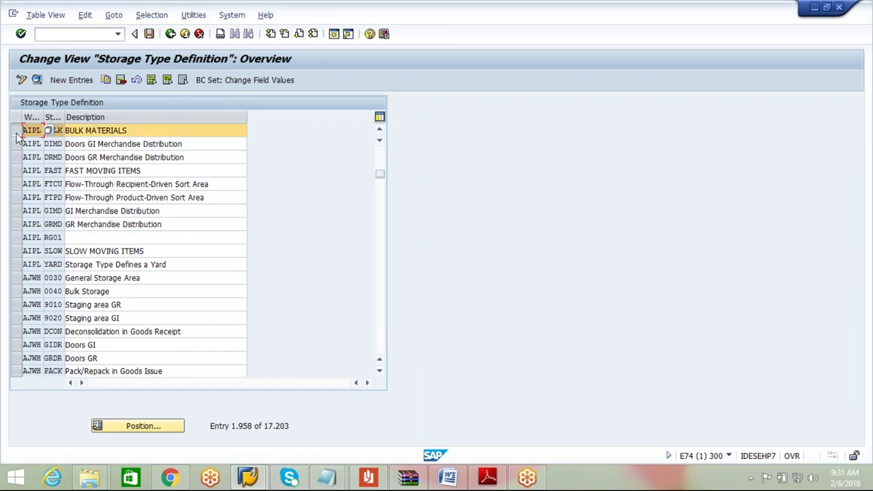
click(17, 171)
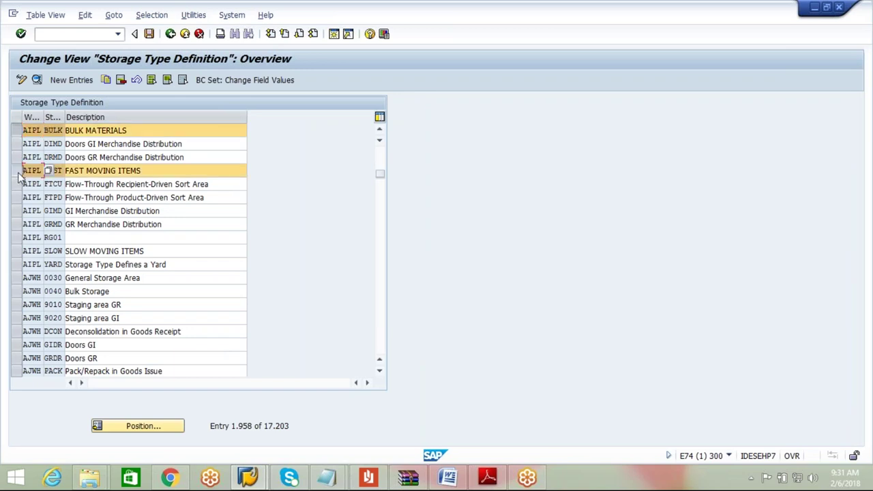
click(16, 251)
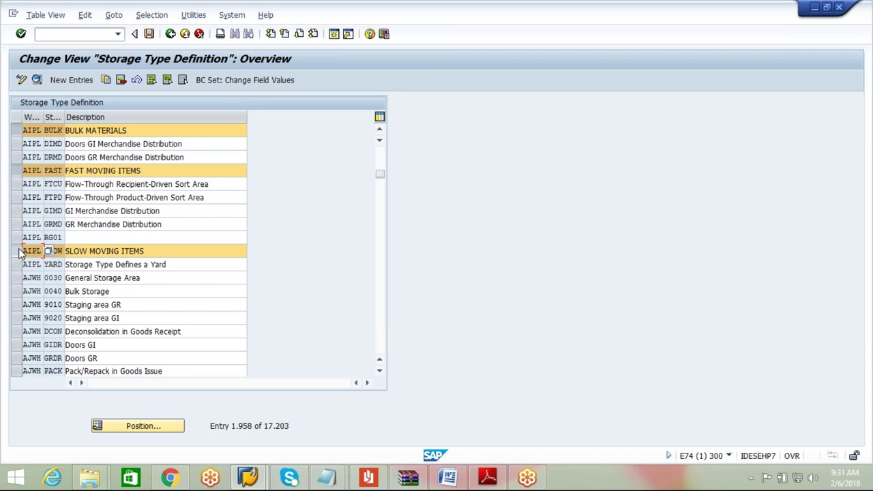
click(148, 36)
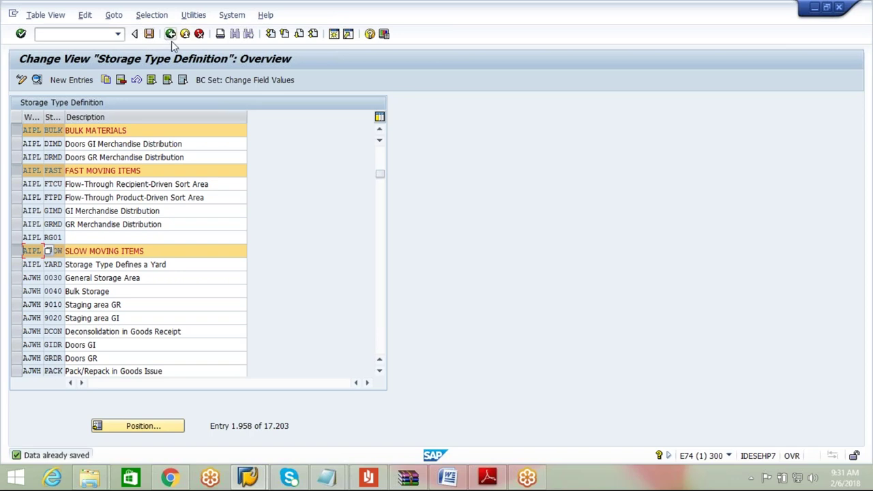
click(171, 41)
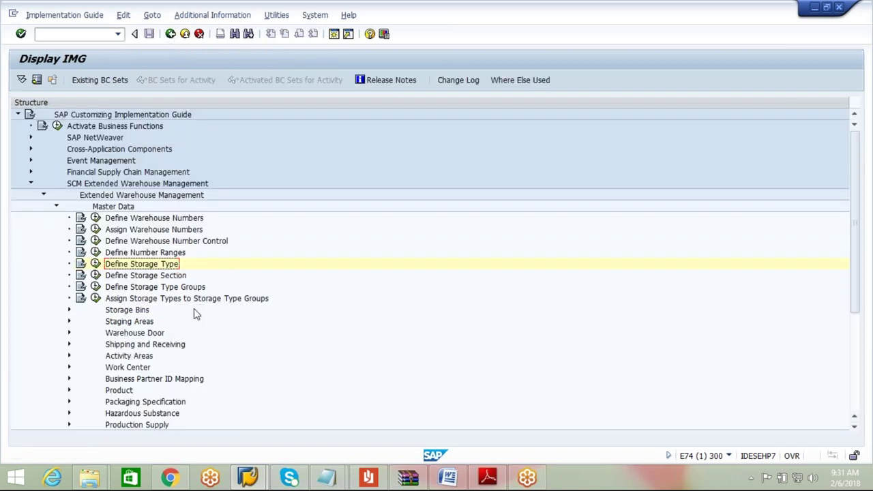
Step: Expand Activity Areas under Master Data and open Define Sort Sequence for Activity Area
click(69, 356)
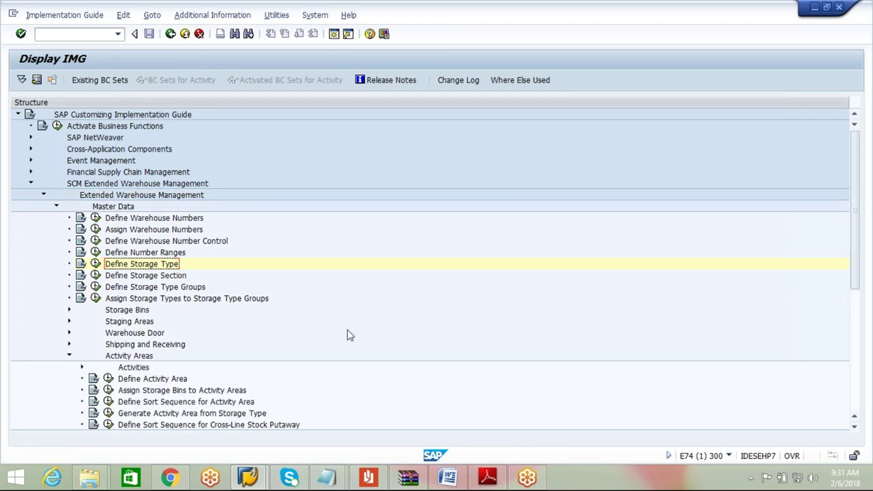
drag(855, 253, 855, 296)
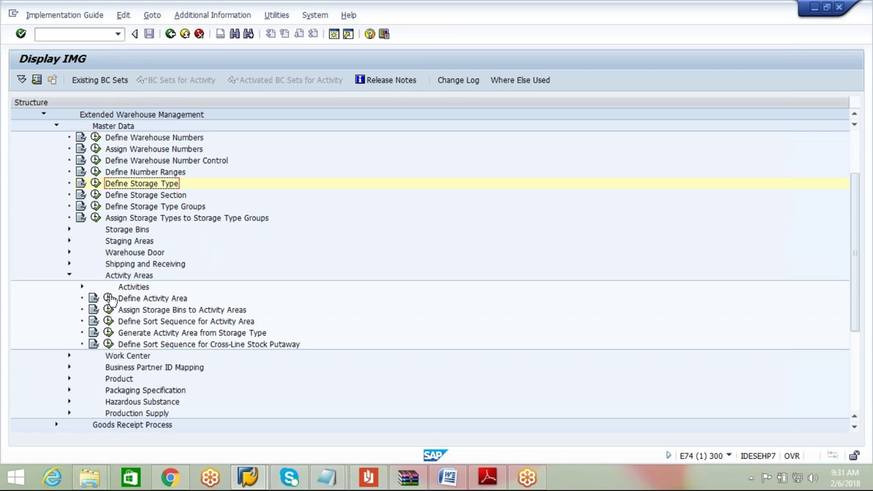
click(109, 322)
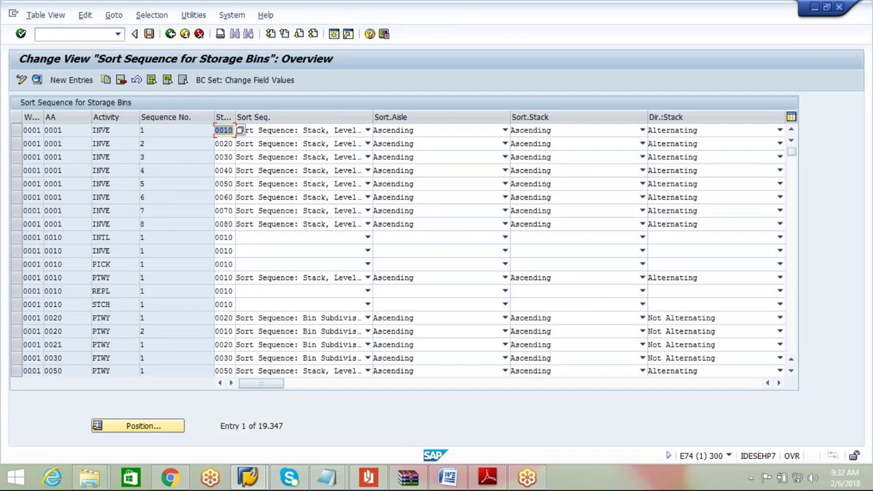
Step: Restrict the sort sequence entries by contents to warehouse number AIPL
click(151, 14)
click(152, 32)
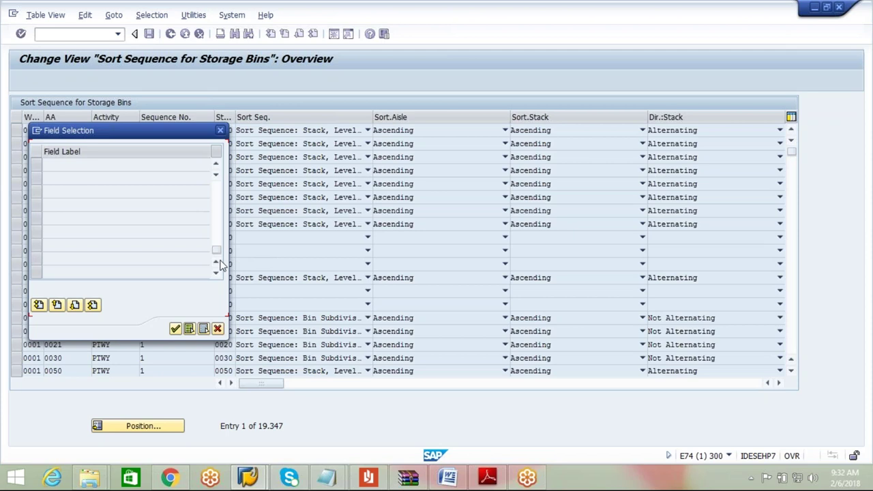
click(37, 192)
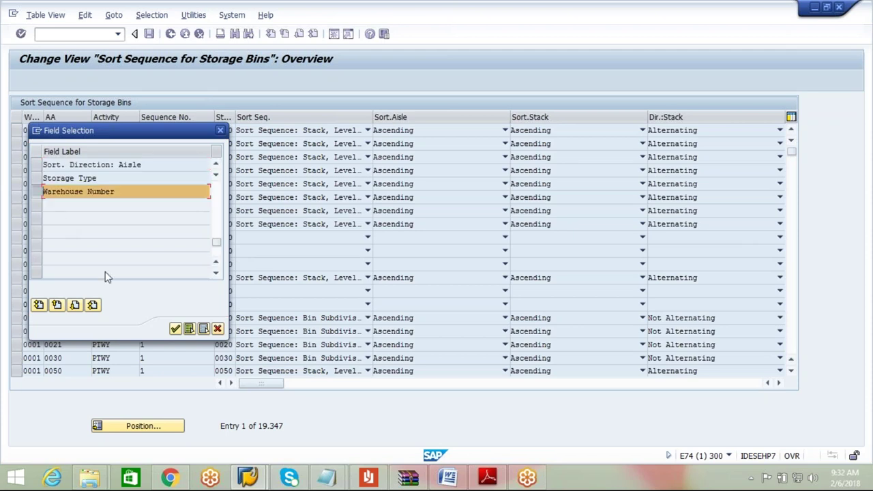
click(174, 328)
click(236, 166)
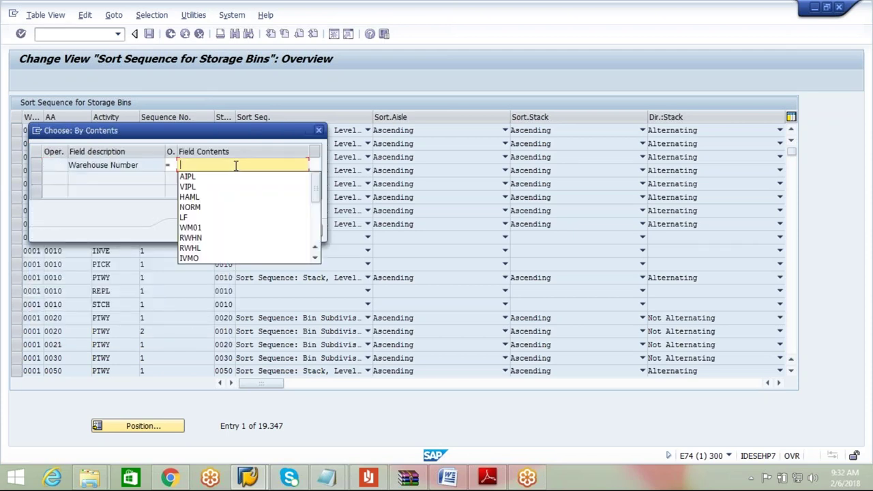
key(Return)
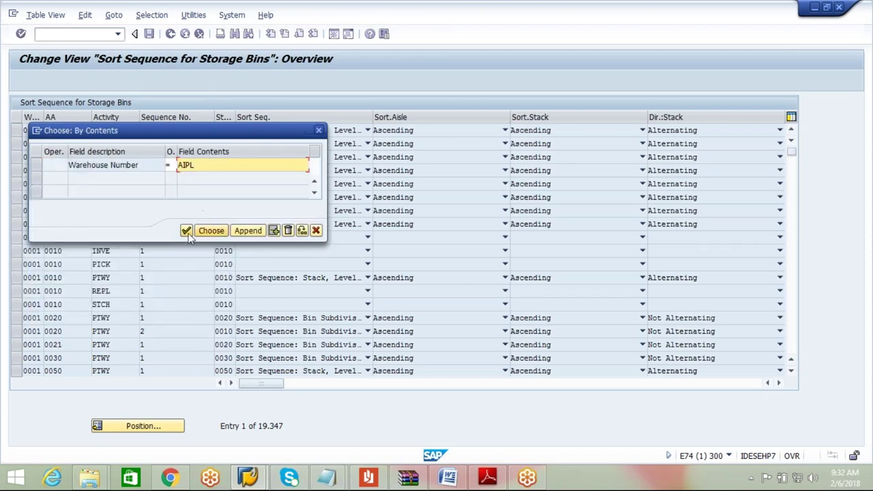
click(186, 231)
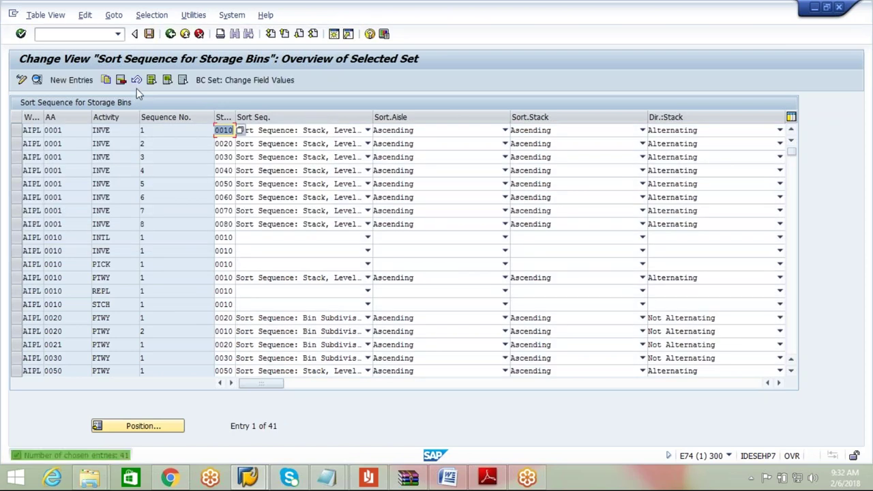
Step: Delete all sort sequence entries of warehouse AIPL, save with the proposed customizing request, and return to the customizing guide
key(F7)
click(121, 80)
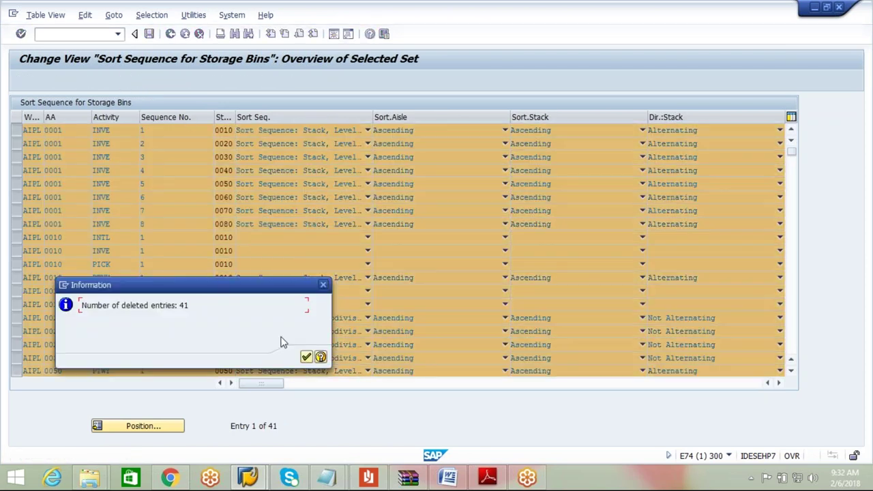
click(306, 357)
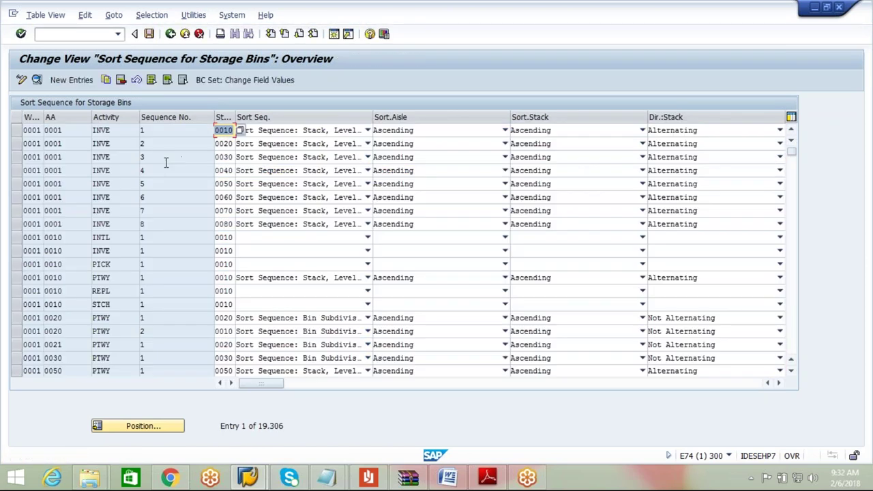
click(148, 34)
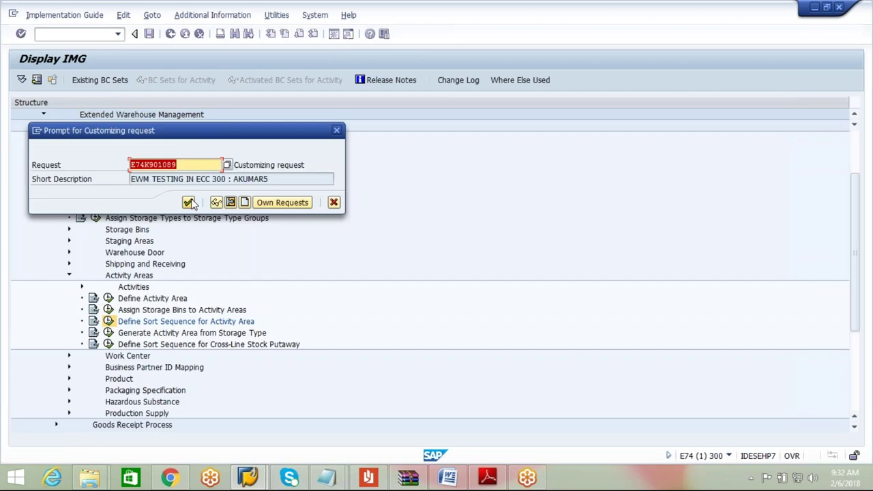
click(189, 202)
click(171, 34)
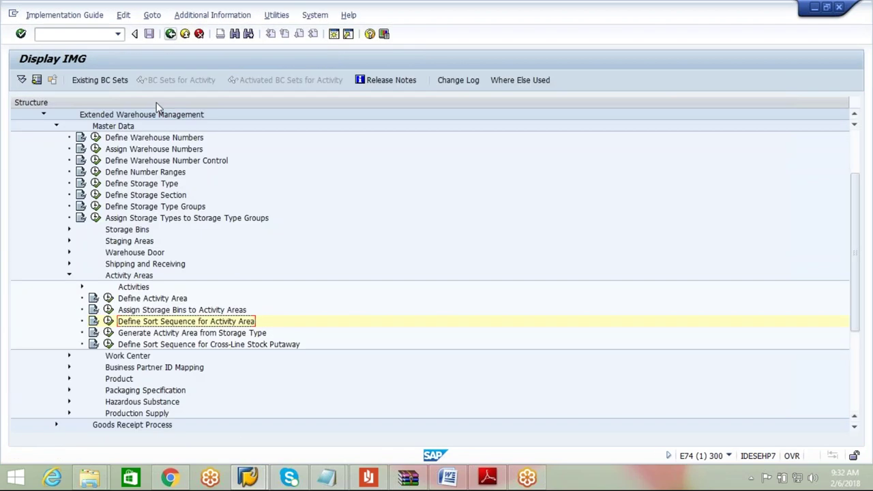
Step: Open Define Activity Area and restrict its entries by contents to warehouse number AIPL
click(108, 298)
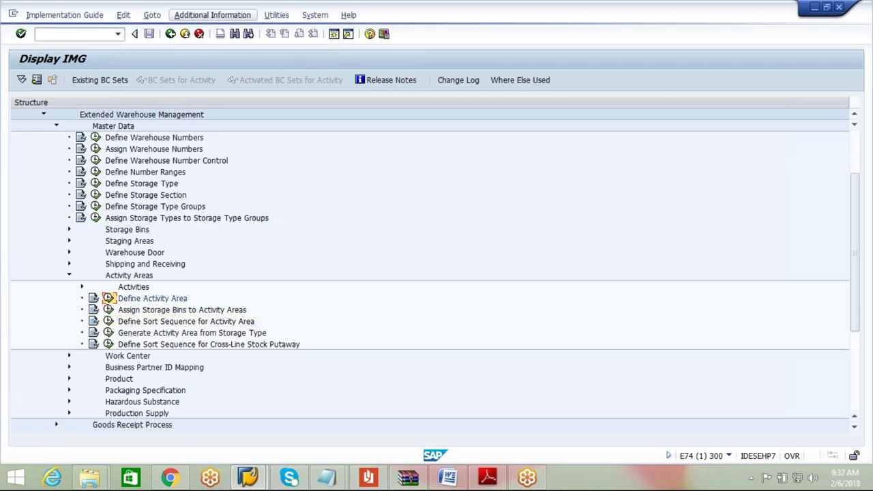
click(151, 15)
click(167, 30)
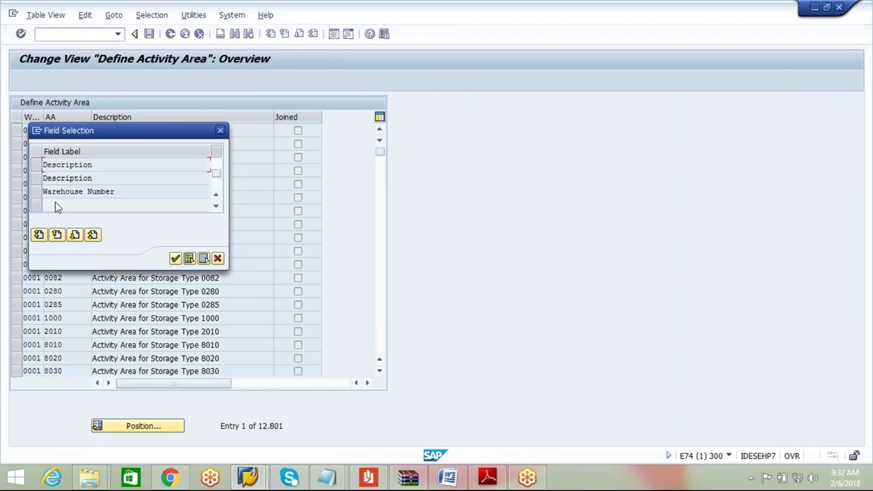
click(40, 194)
click(175, 257)
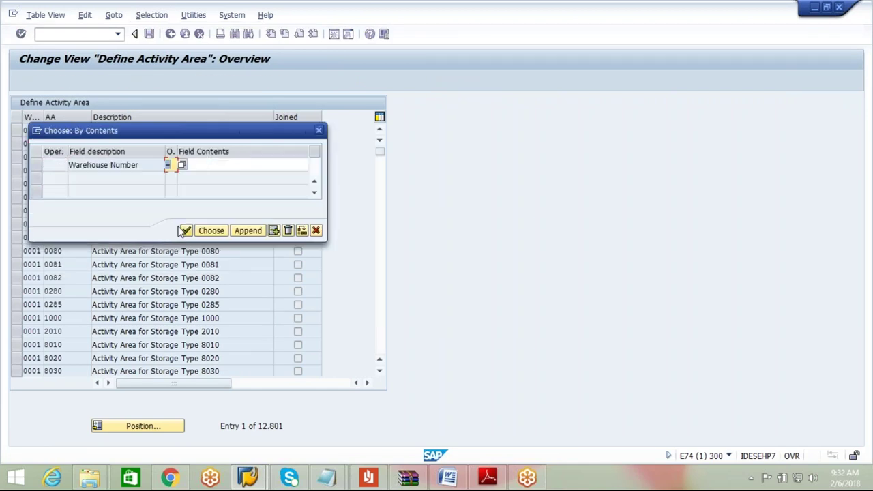
click(211, 164)
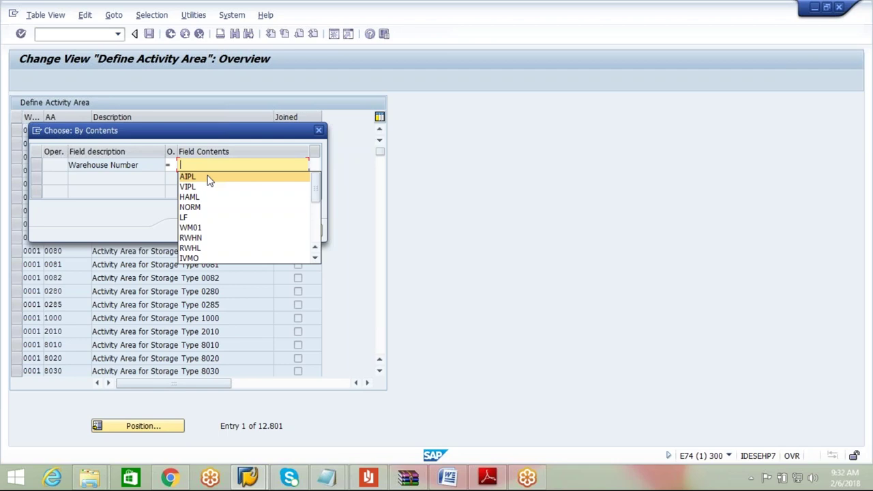
click(209, 177)
click(206, 231)
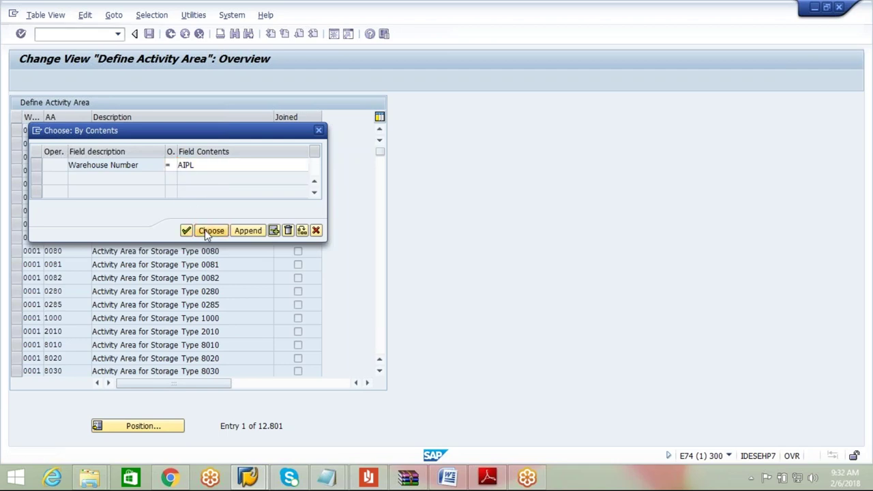
Step: Try to delete all activity areas of warehouse AIPL, and leave the view without saving
click(153, 82)
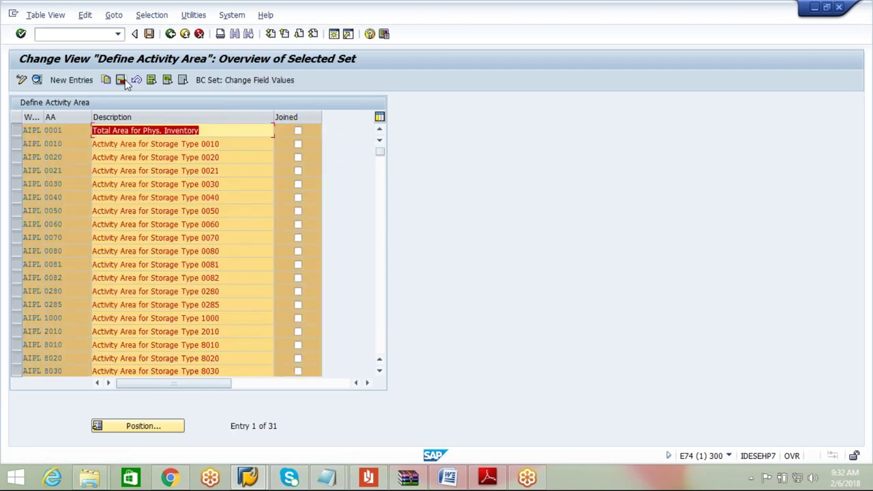
click(123, 80)
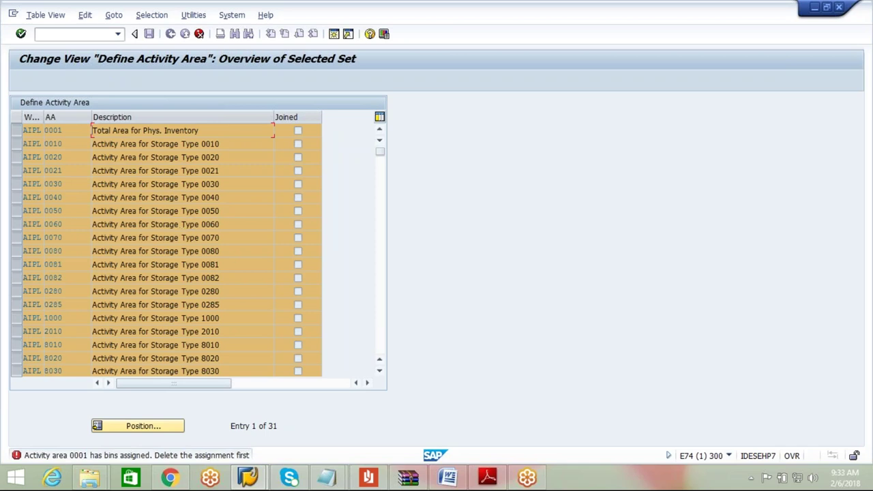
click(198, 33)
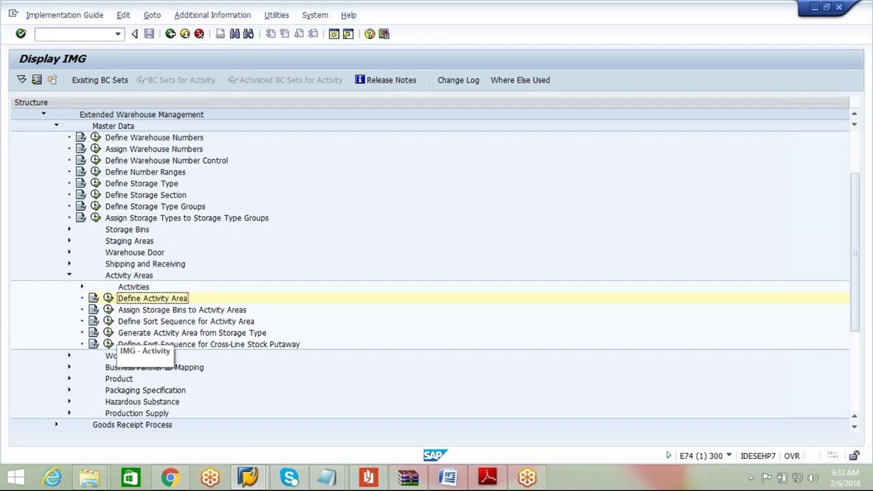
Step: Open Assign Storage Bins to Activity Areas and restrict its entries by contents to warehouse number AIPL
click(108, 310)
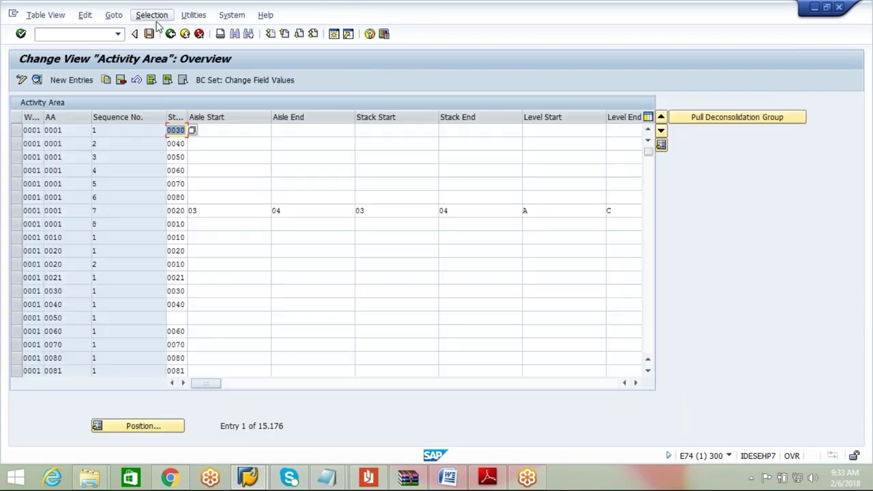
click(151, 14)
click(158, 33)
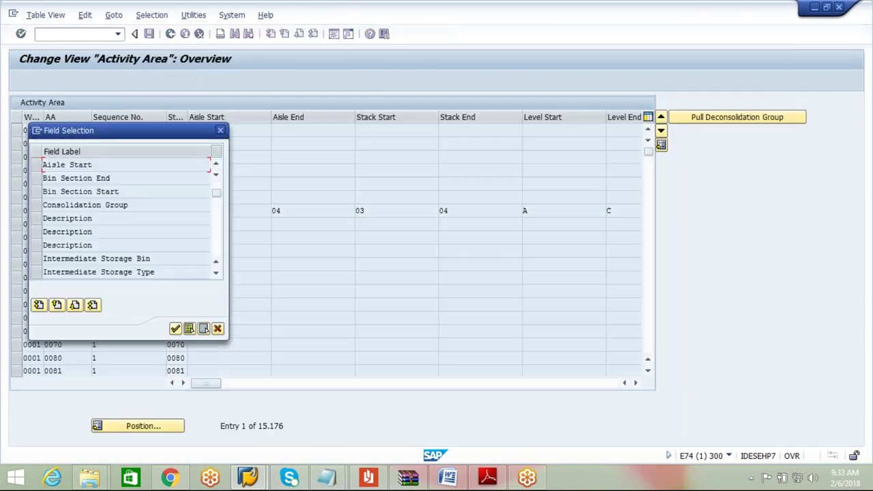
click(216, 274)
click(216, 274)
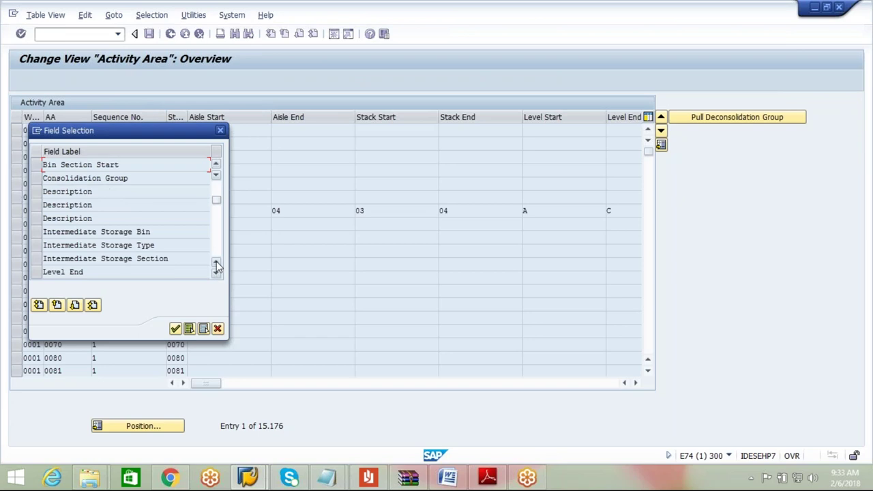
click(216, 250)
click(39, 231)
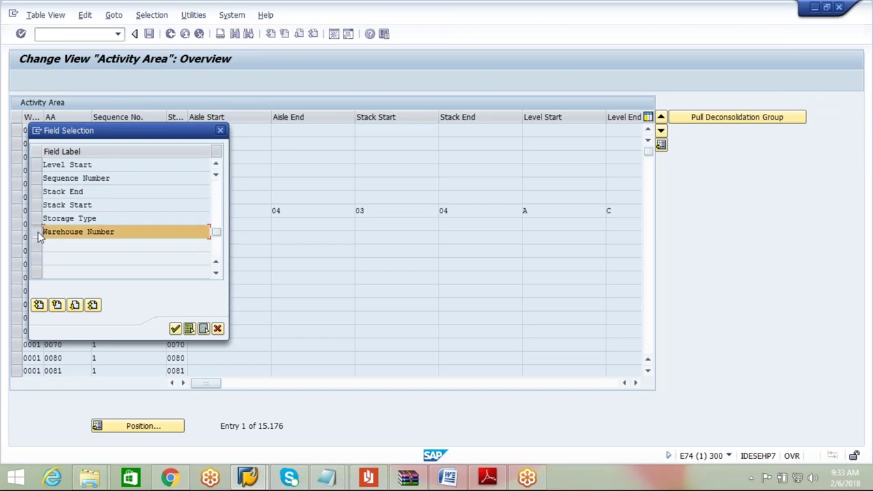
click(176, 328)
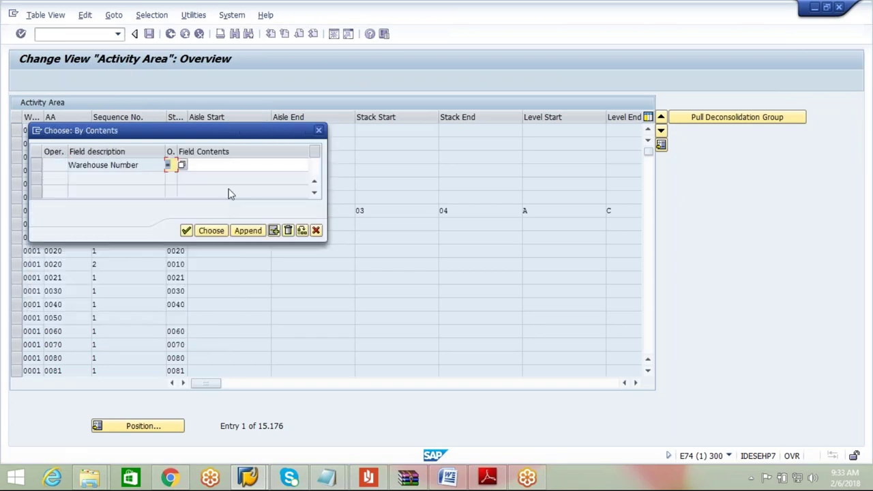
click(239, 166)
click(230, 177)
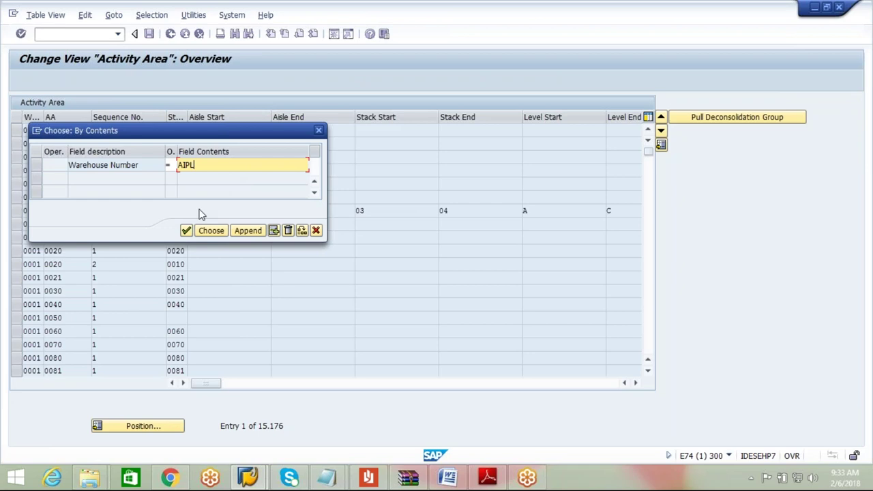
click(211, 231)
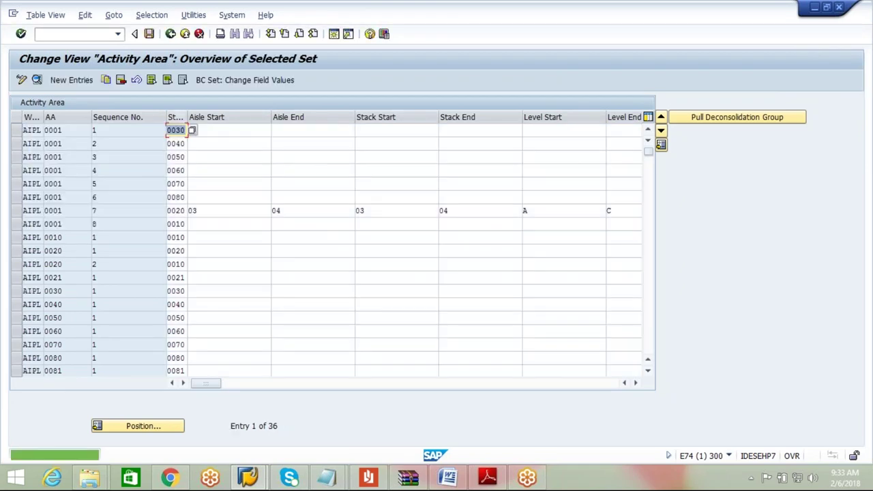
Step: Delete all storage bin assignments of warehouse AIPL, save with the customizing request, and return to the customizing guide
click(127, 83)
click(113, 84)
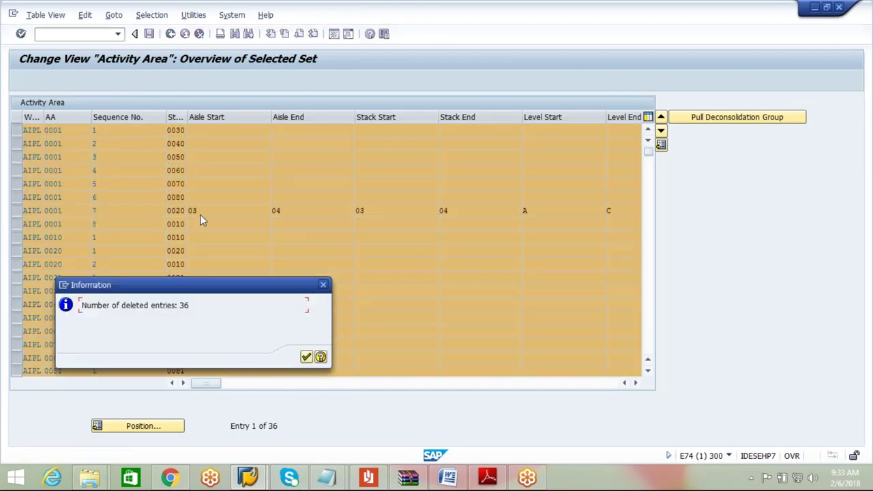
click(306, 356)
click(151, 34)
key(Return)
key(F3)
Step: Open Define Activity Area again and restrict its entries by contents to warehouse number AIPL
click(108, 298)
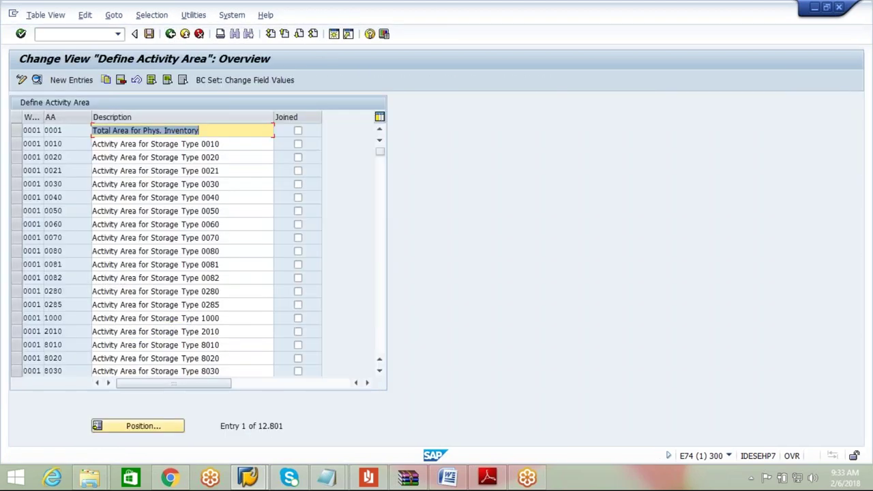
click(151, 14)
click(170, 29)
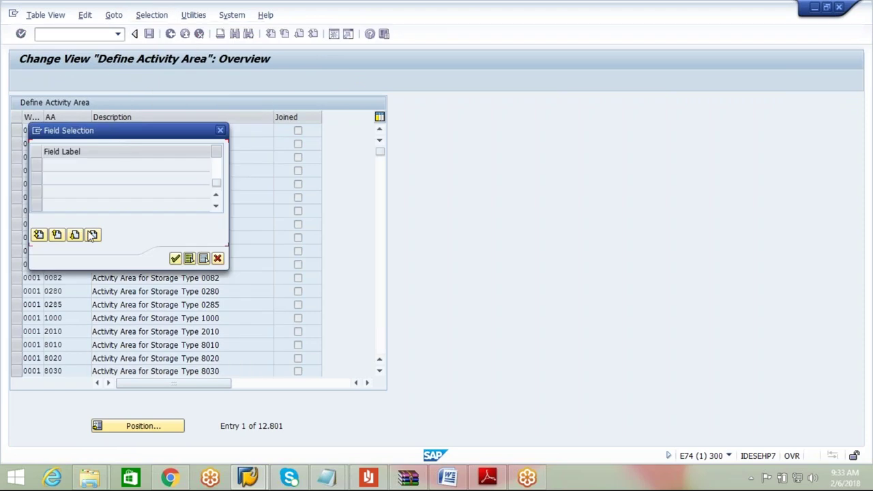
click(214, 194)
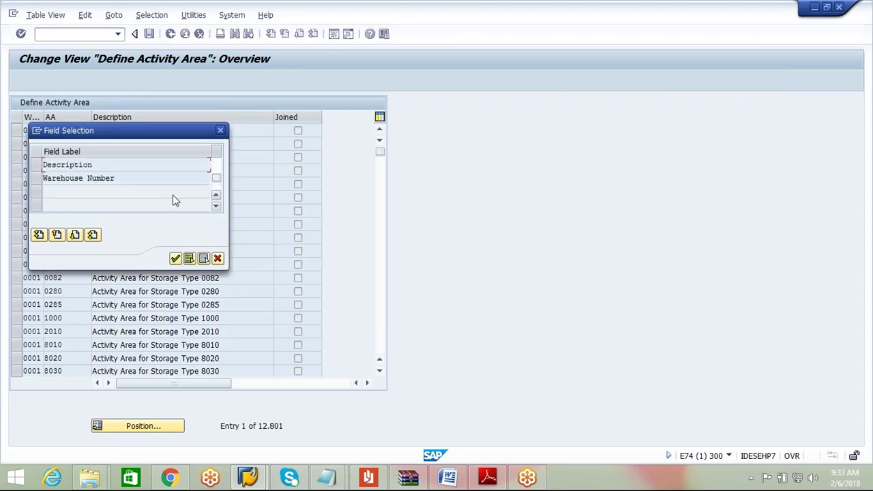
click(36, 178)
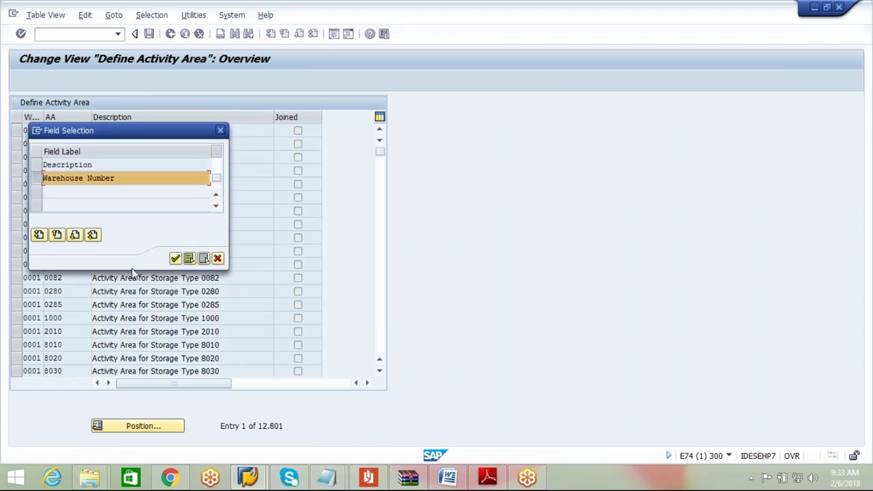
click(175, 258)
click(221, 165)
key(Down)
key(Return)
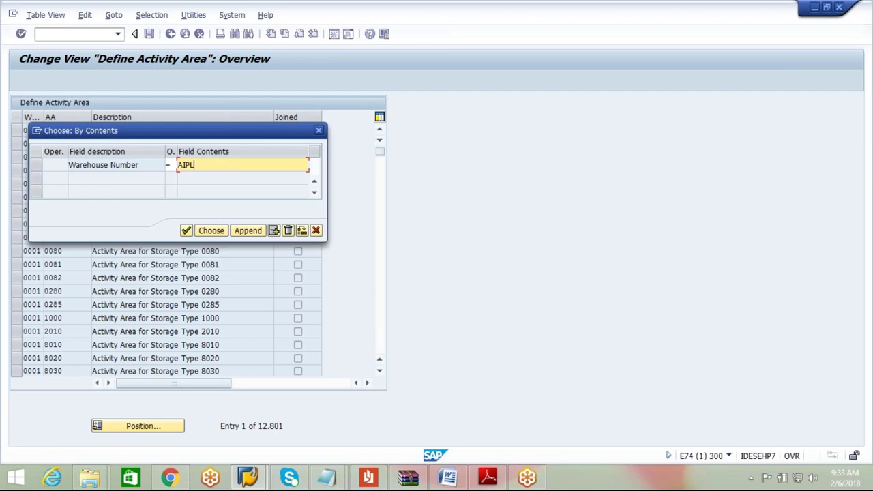
click(206, 234)
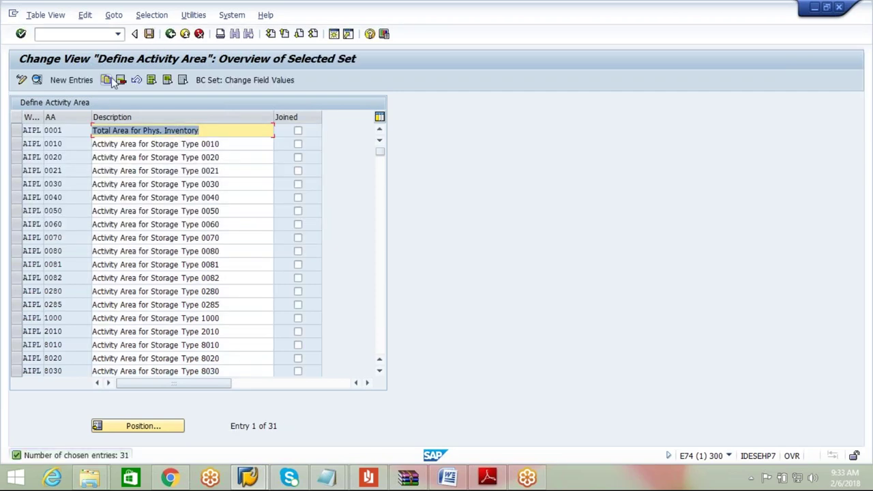
Step: Try to delete all activity areas of warehouse AIPL, and leave the view without saving
key(F7)
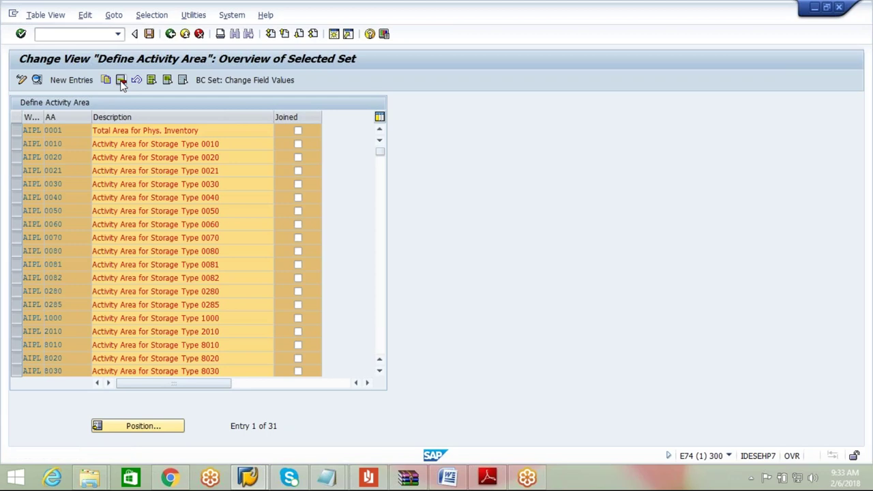
click(121, 79)
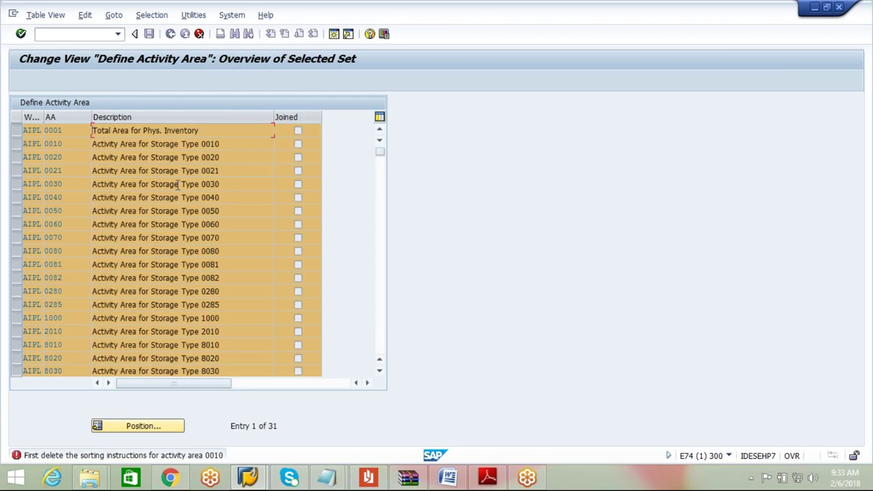
click(185, 34)
Step: Search Define Sort Sequence for Activity Area by contents for warehouse number AIPL, and return to the customizing guide
click(108, 322)
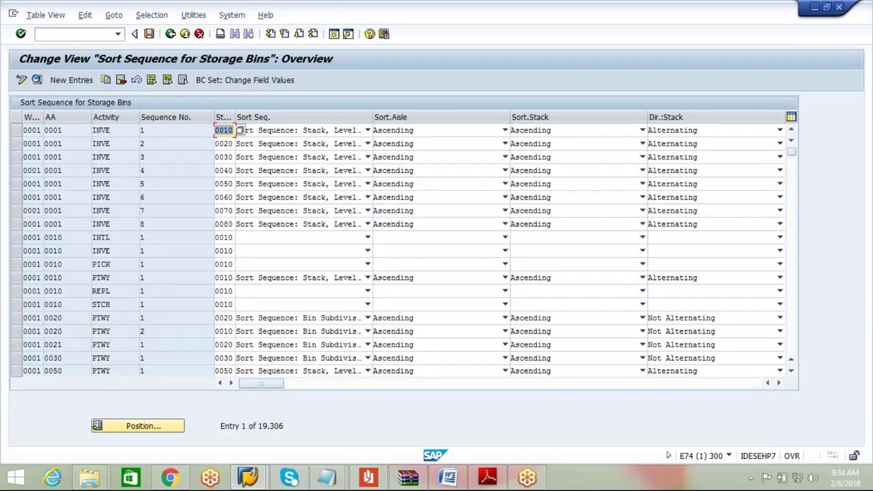
click(150, 14)
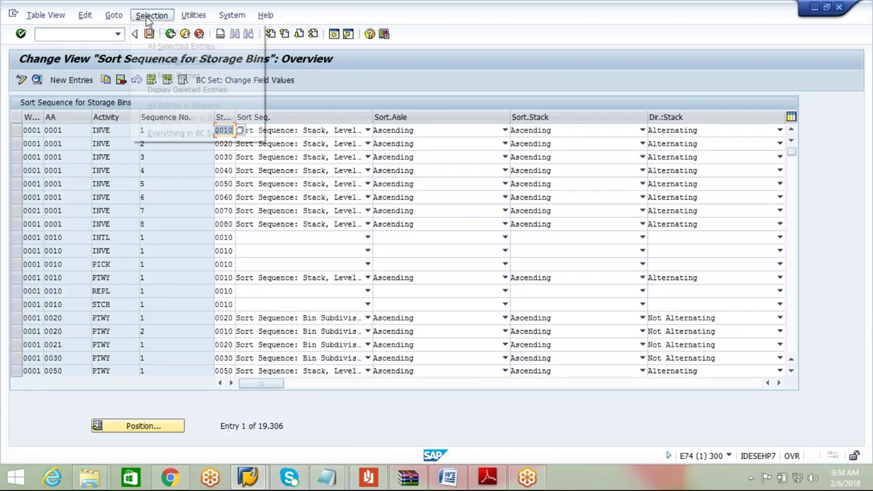
click(153, 27)
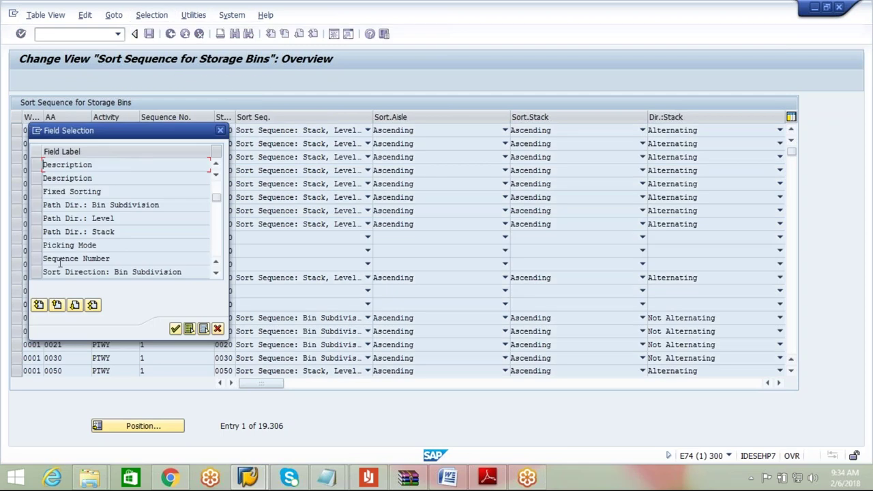
click(216, 251)
click(38, 232)
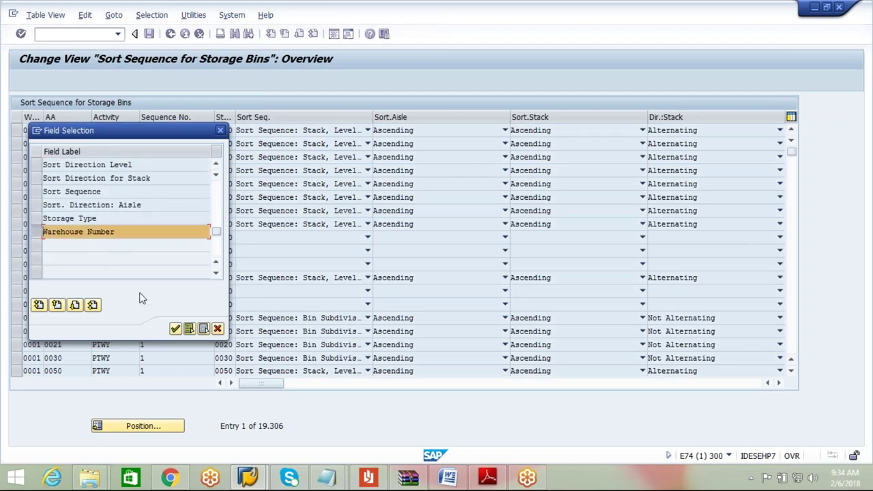
click(175, 329)
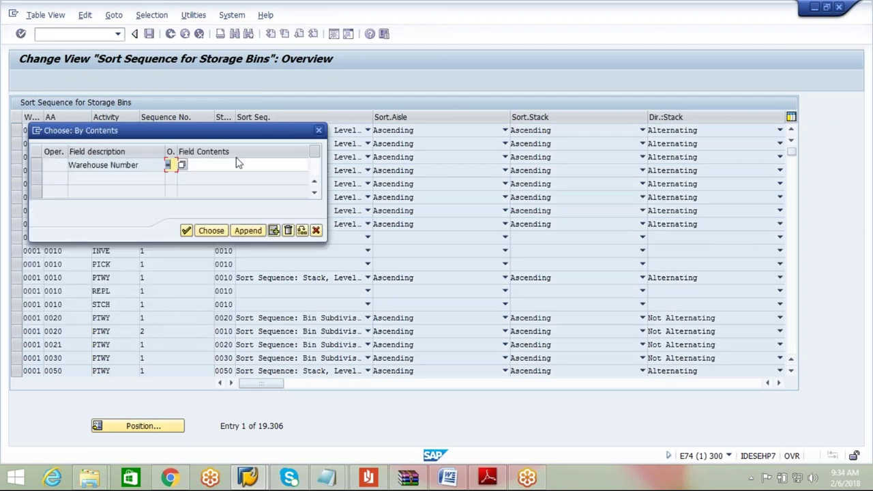
click(237, 164)
click(237, 164)
click(222, 179)
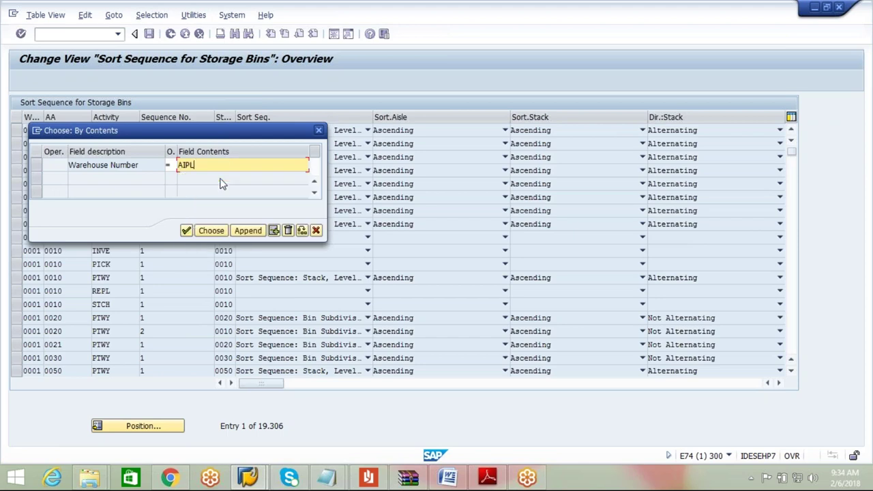
click(192, 230)
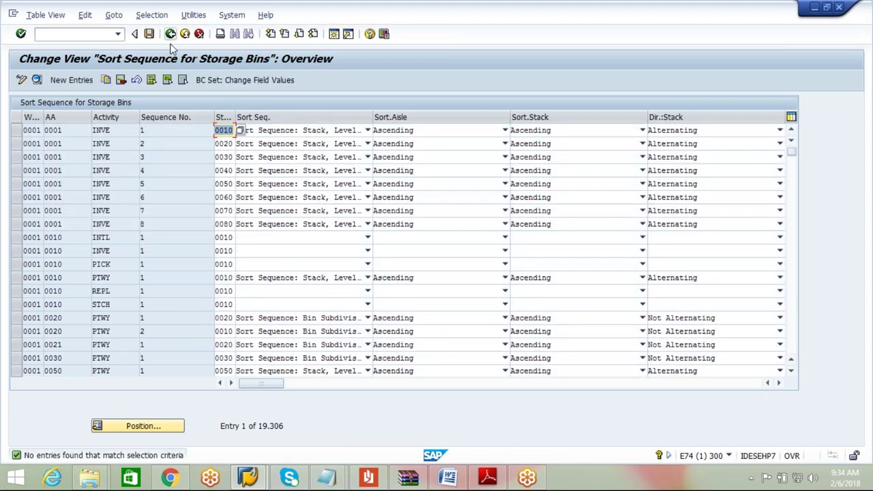
click(171, 34)
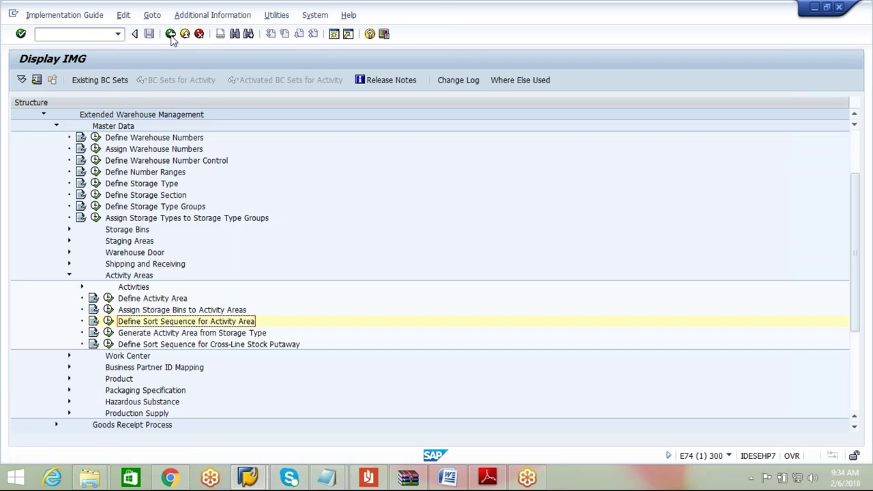
Step: Search Assign Storage Bins to Activity Areas by contents for warehouse number AIPL, and return to the customizing guide
click(109, 321)
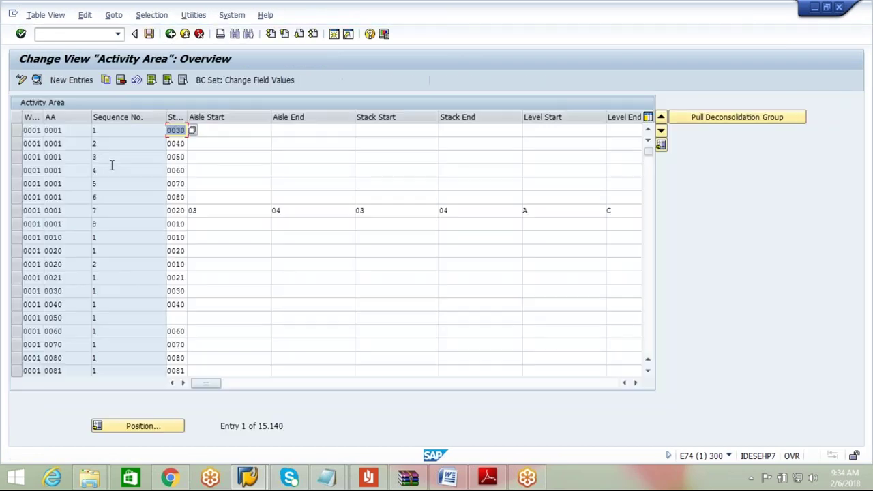
click(151, 15)
click(162, 29)
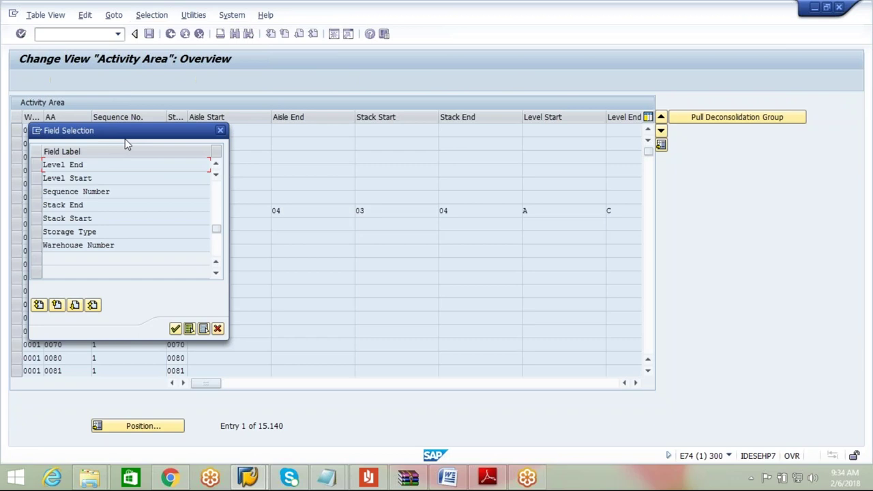
click(37, 245)
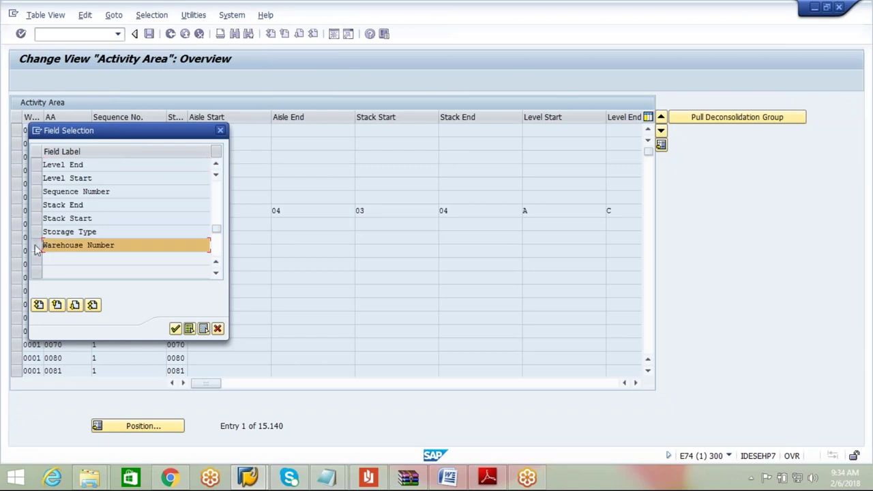
click(175, 329)
click(253, 162)
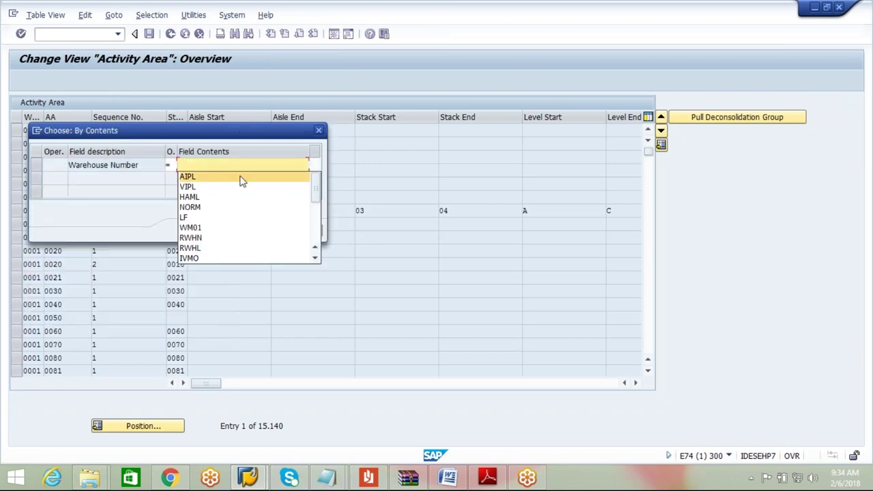
click(230, 179)
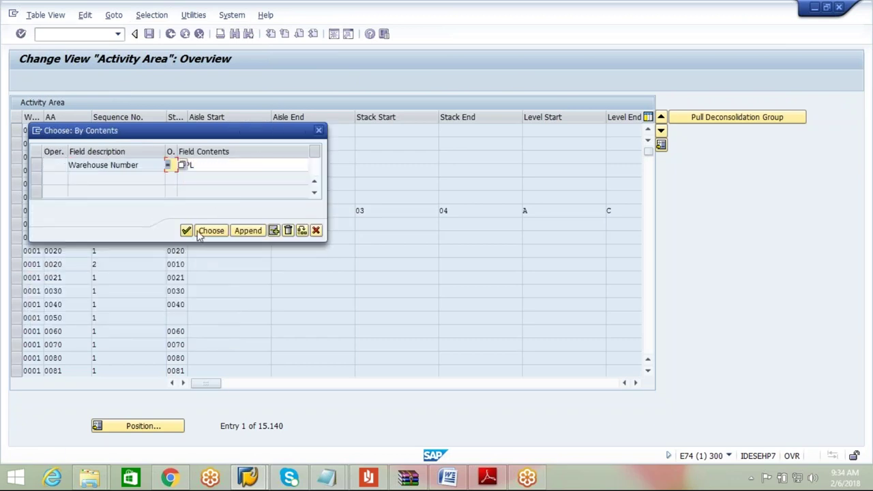
click(205, 230)
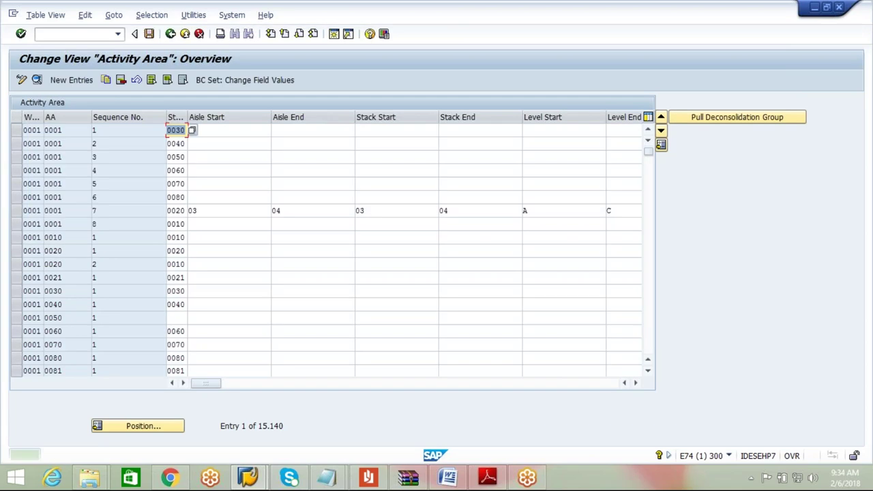
click(171, 36)
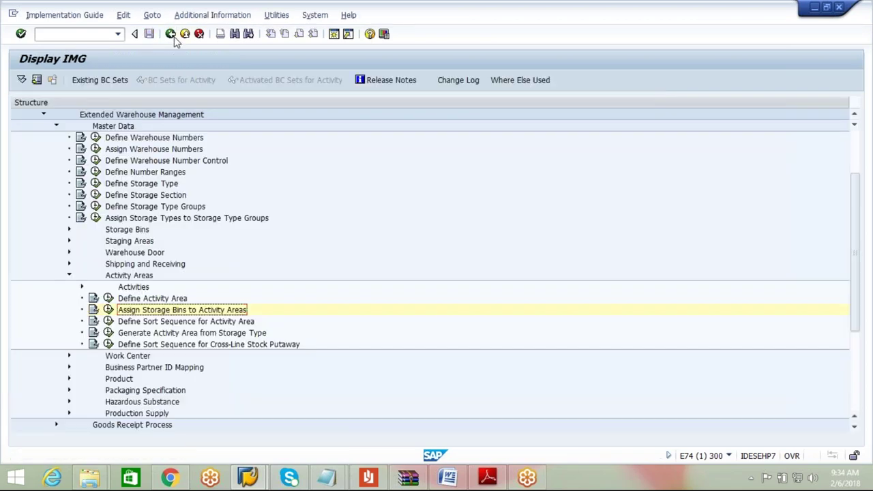
Step: Reopen Define Activity Area and restrict its entries by contents to warehouse number AIPL
click(109, 298)
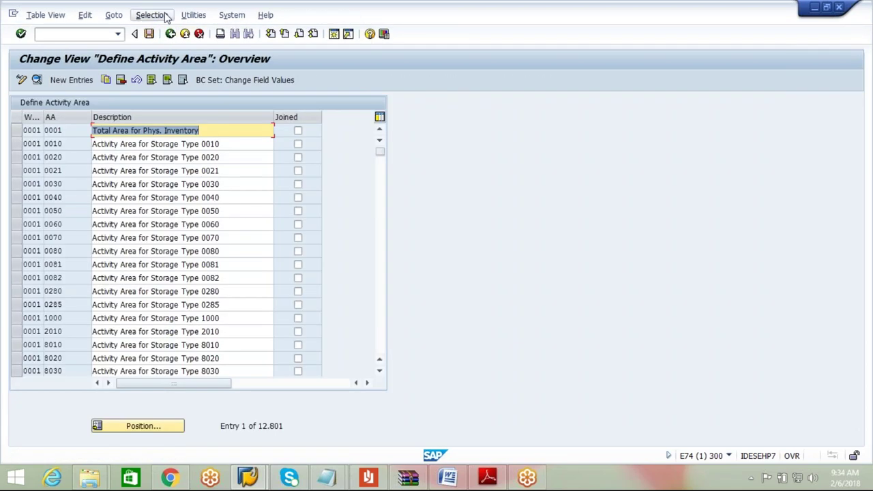
click(152, 15)
click(163, 31)
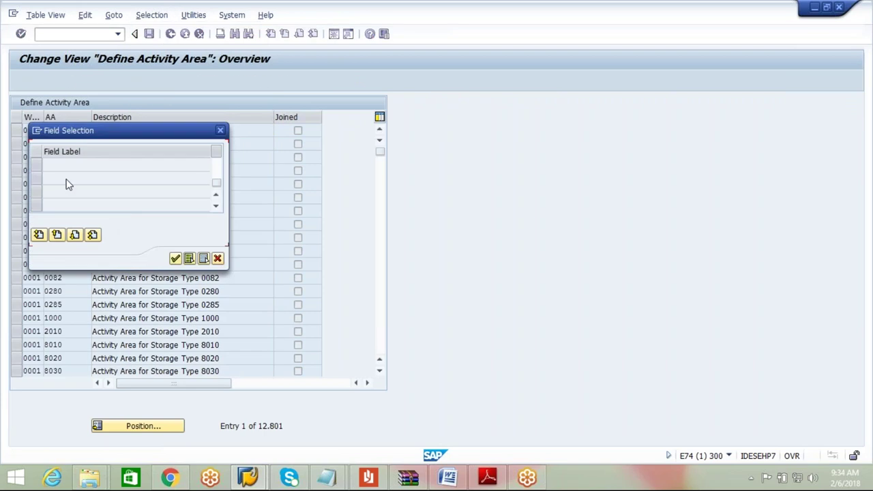
click(35, 179)
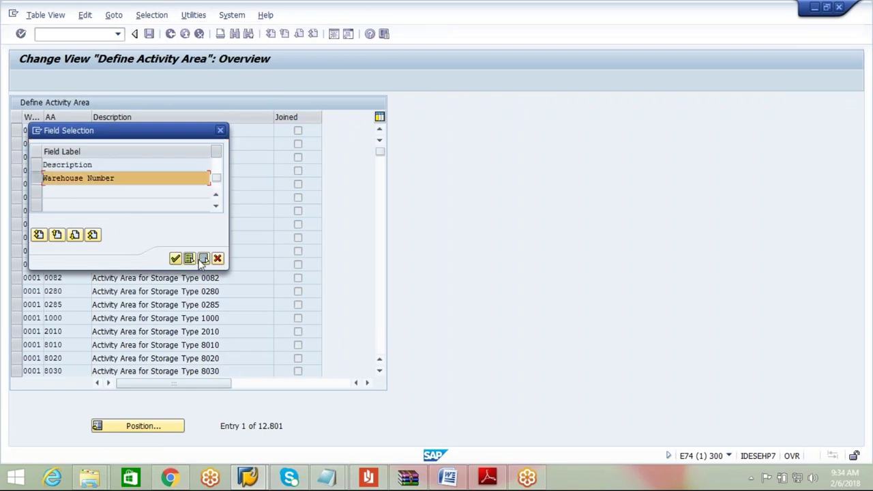
click(175, 258)
click(218, 168)
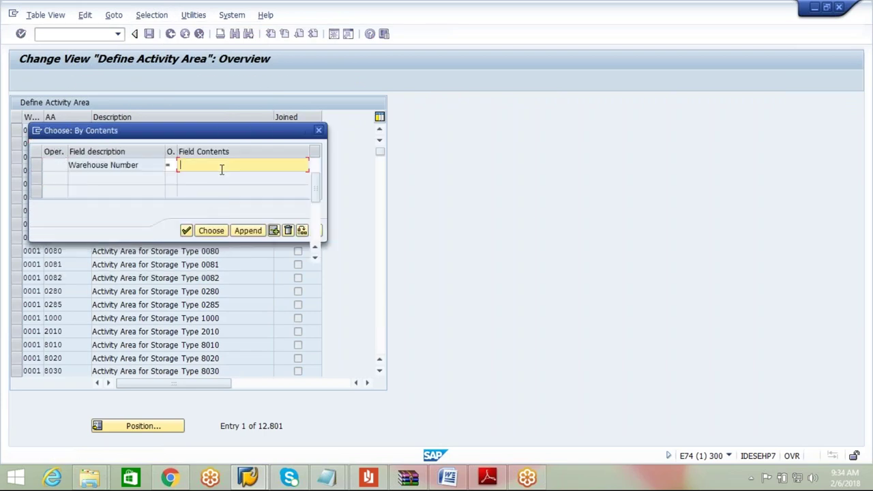
click(219, 178)
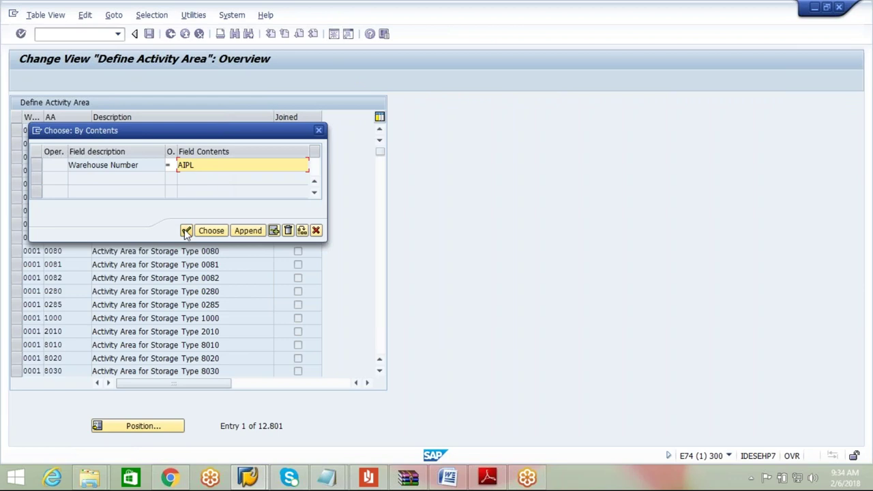
click(210, 231)
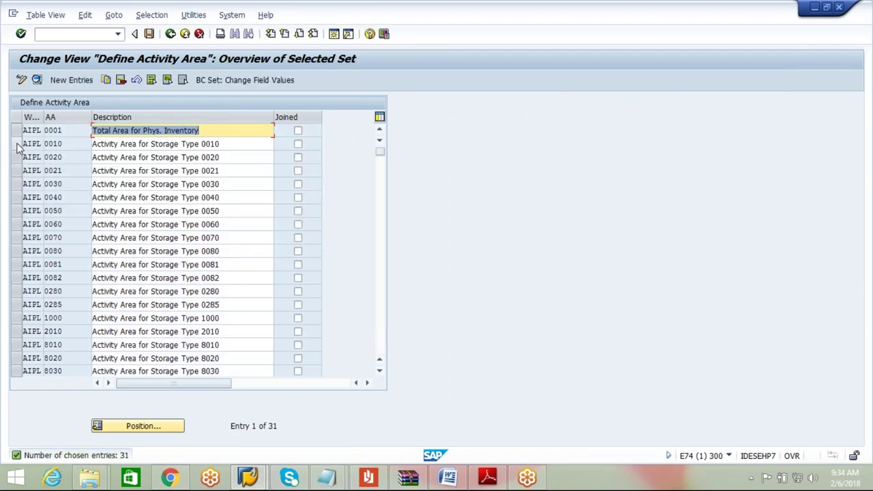
Step: Select all activity areas of warehouse AIPL except 0010, try to delete them, and cancel the deletion
click(155, 80)
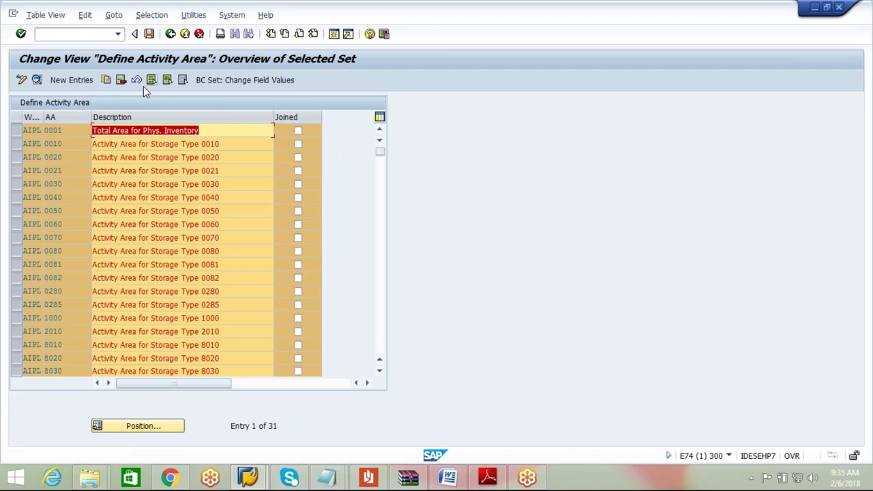
click(16, 143)
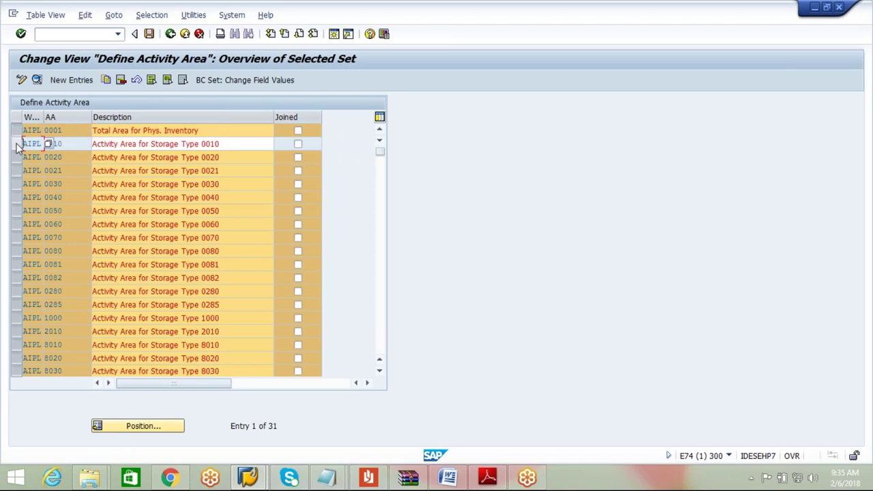
click(121, 80)
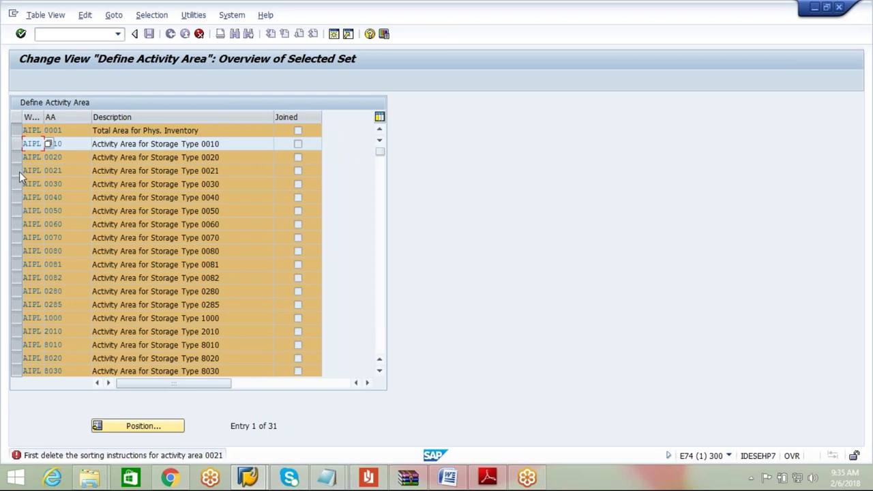
click(200, 34)
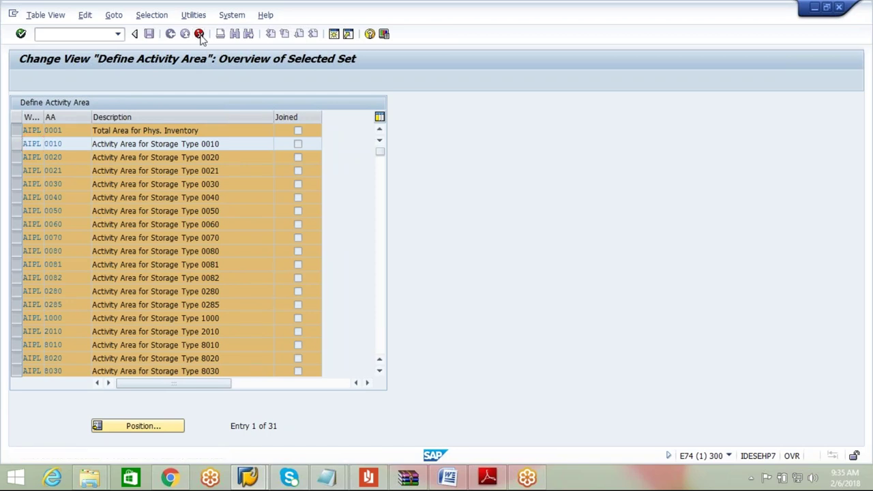
click(173, 234)
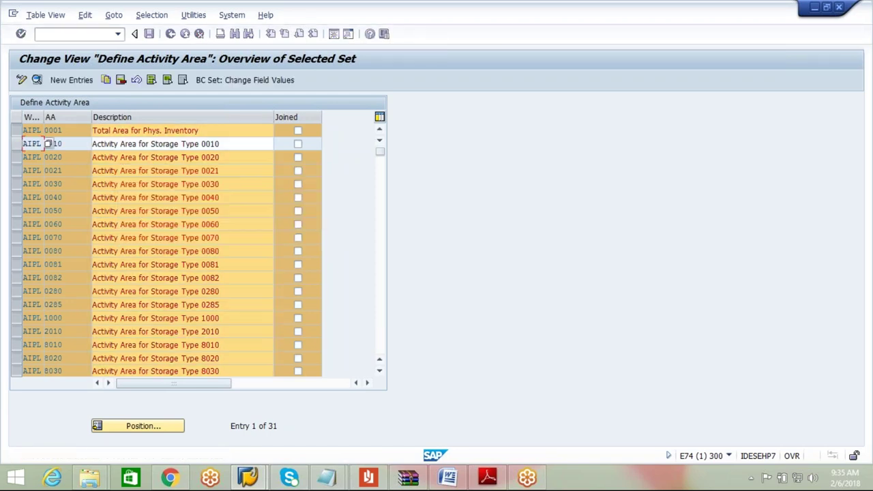
Step: Exclude activity area 0021 from the selection, delete all other selected activity areas of warehouse AIPL, and save under the customizing request
click(16, 172)
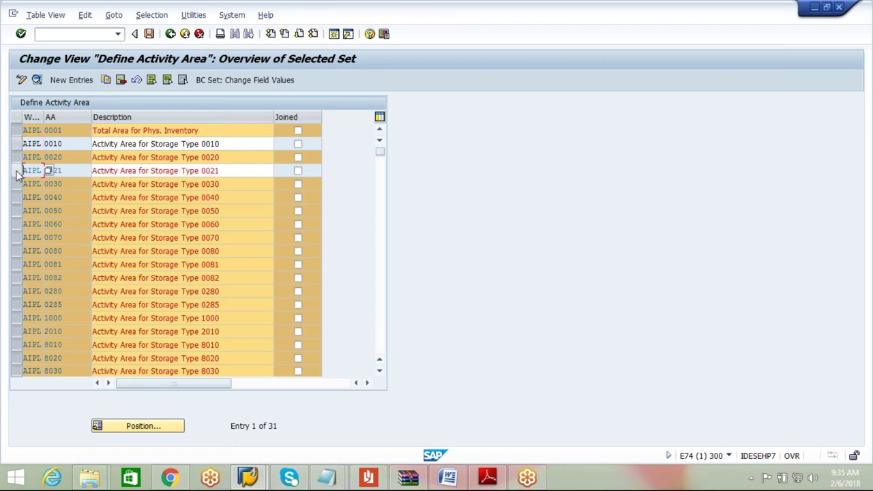
click(121, 80)
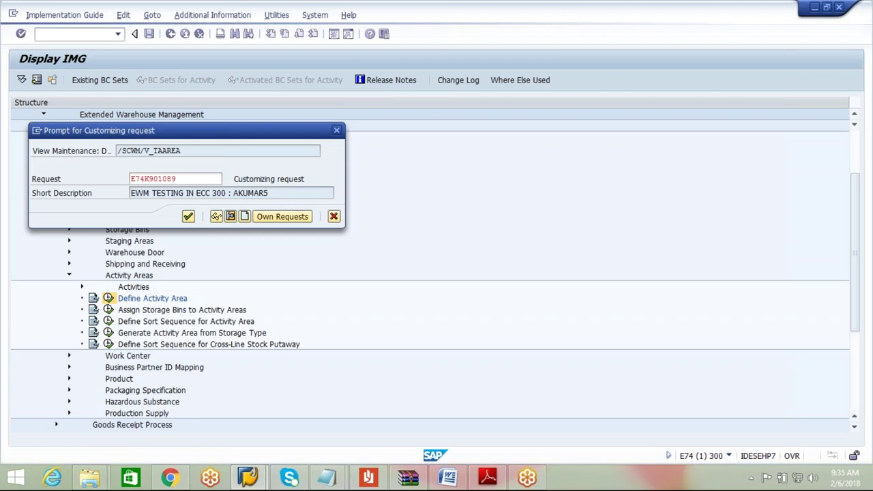
key(Return)
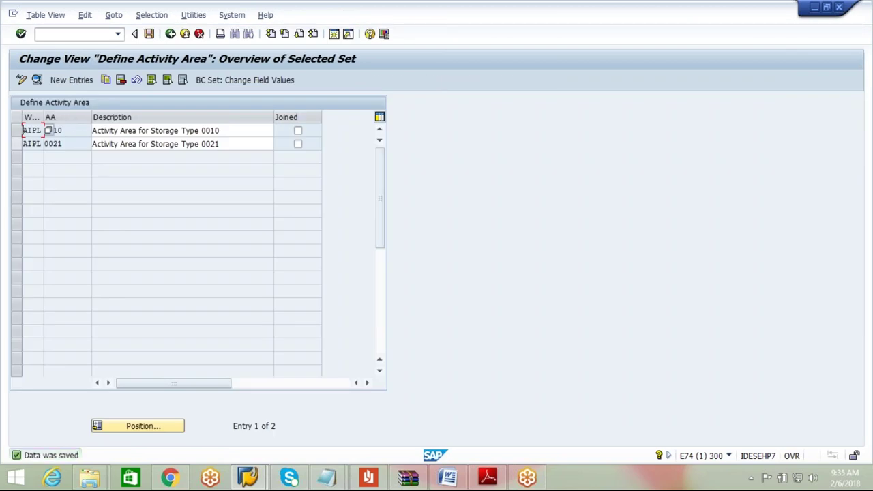
Step: Try to delete activity area 0010 of warehouse AIPL, and cancel the maintenance
click(16, 130)
click(121, 80)
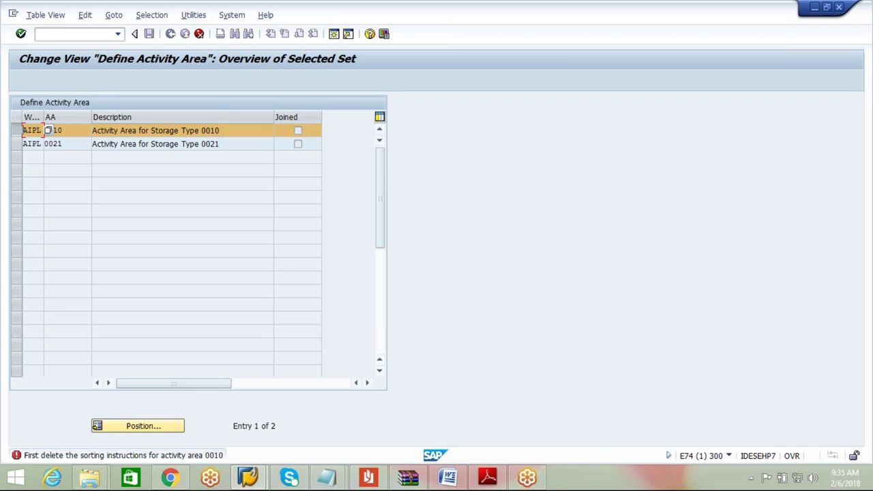
click(79, 130)
click(196, 35)
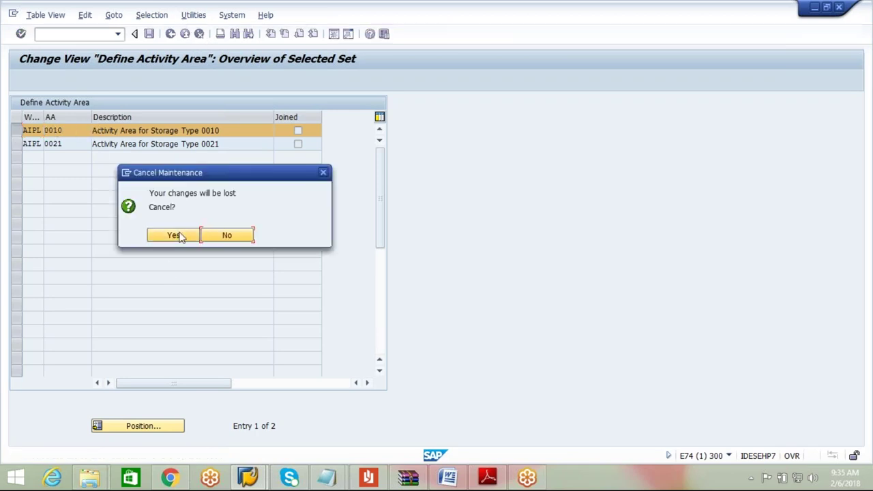
click(178, 236)
Step: Return to the customizing guide, open Define Storage Type, and restrict its entries by contents to warehouse number AIPL
click(170, 34)
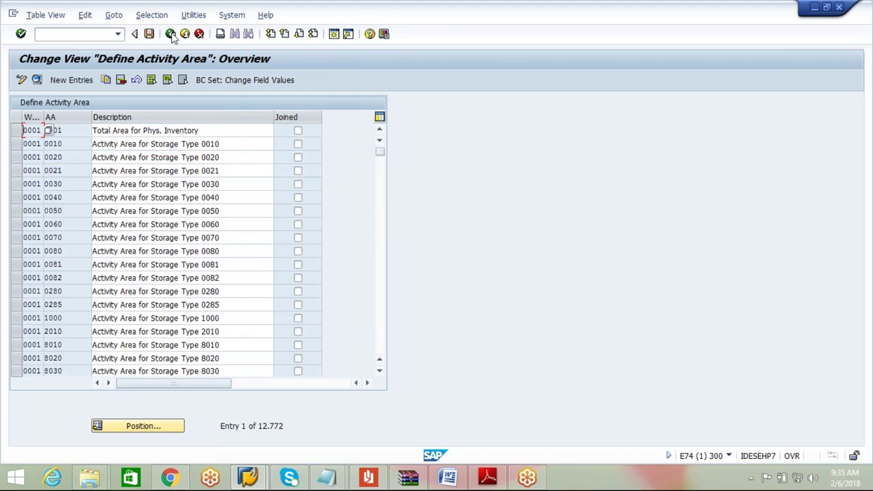
click(171, 34)
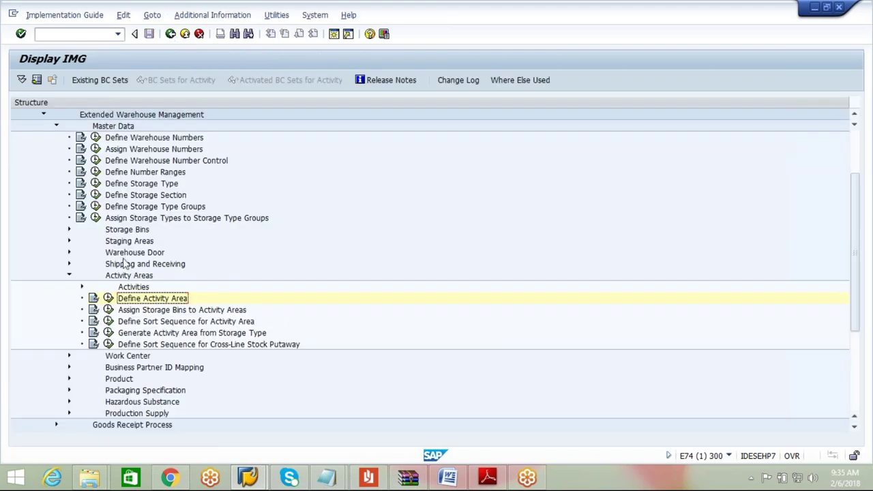
click(69, 276)
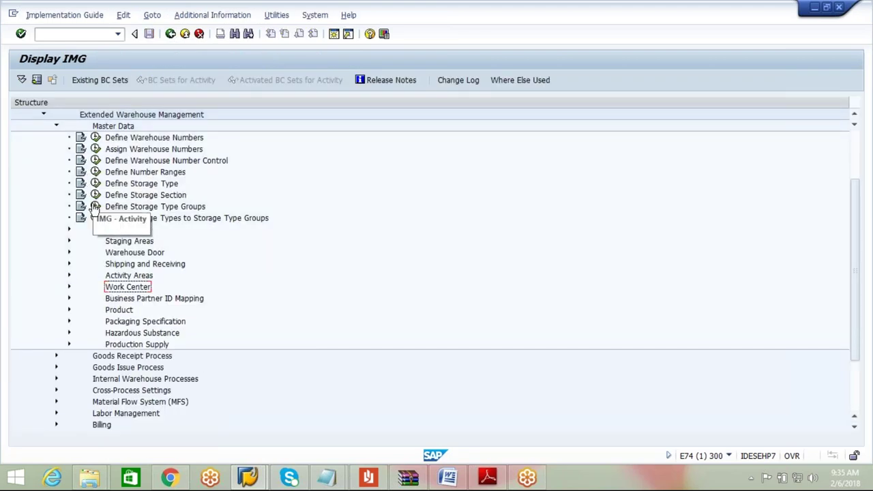
click(96, 185)
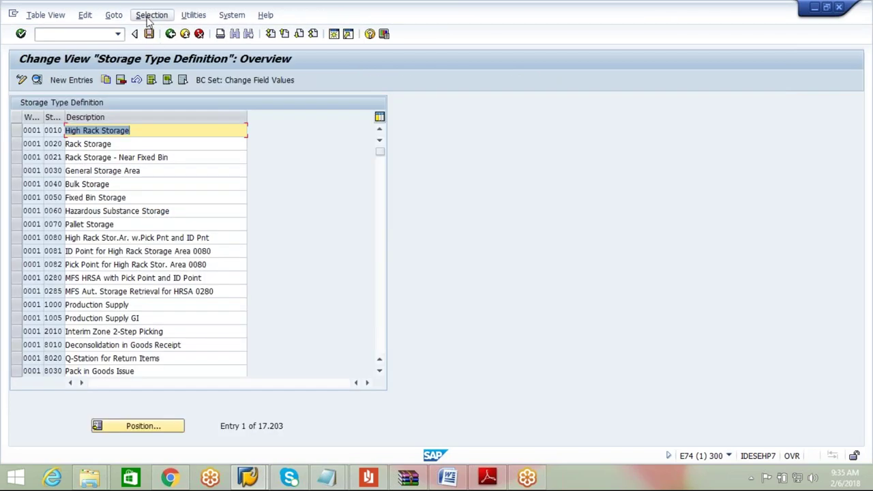
click(151, 14)
click(151, 31)
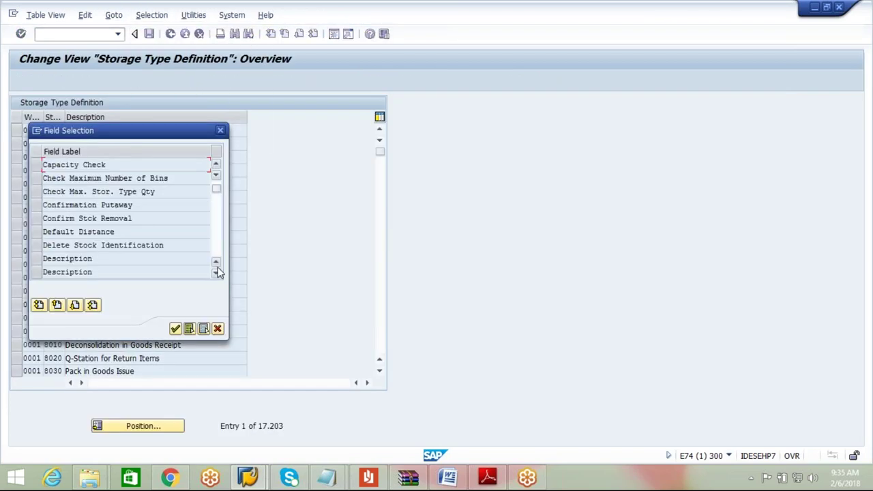
scroll(217, 272, down, 10)
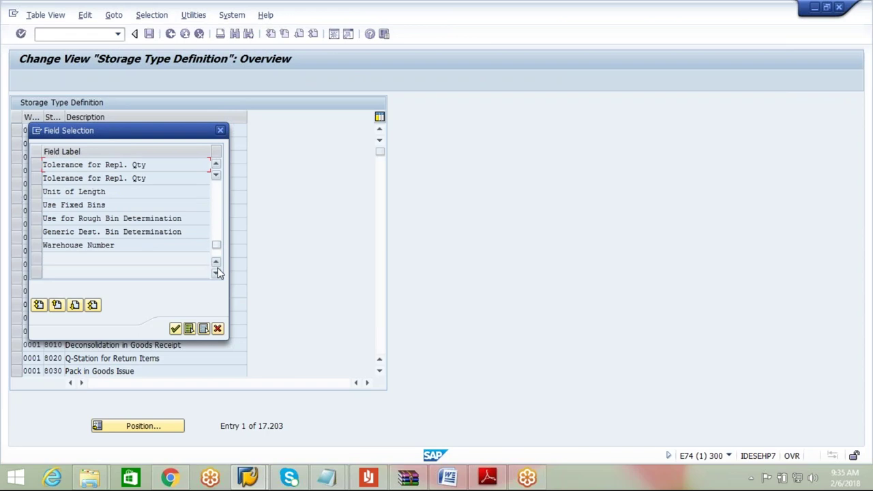
double_click(42, 245)
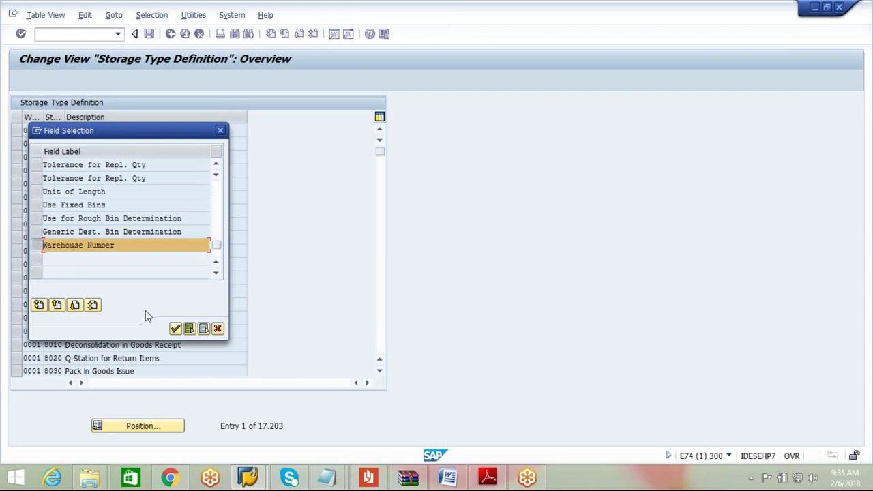
click(213, 167)
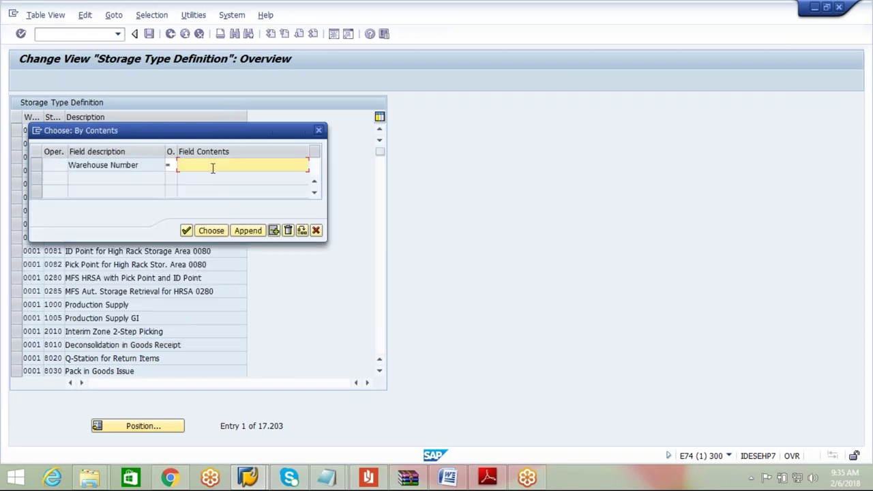
click(208, 179)
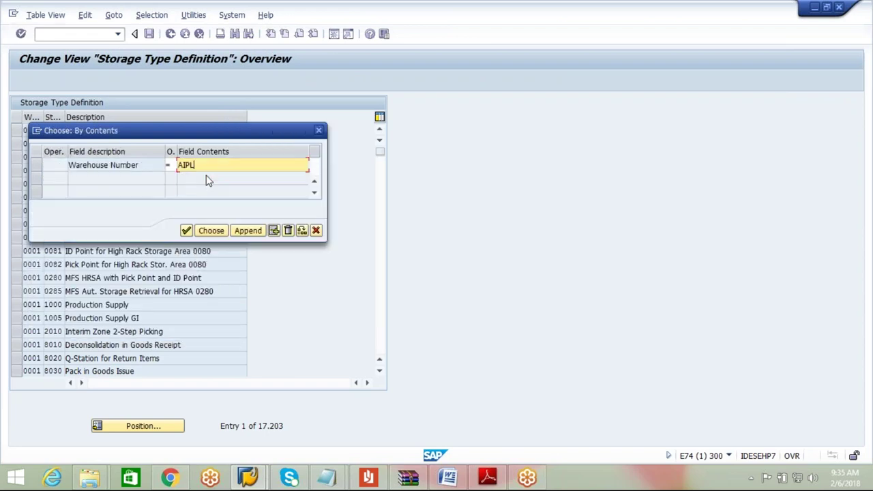
click(202, 232)
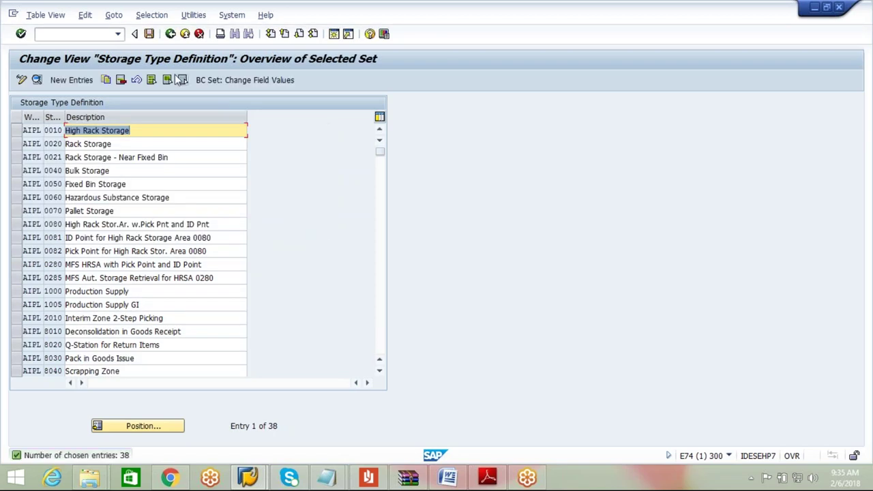
Step: Try to delete all storage types of warehouse AIPL except BULK, FAST and SLOW
click(150, 80)
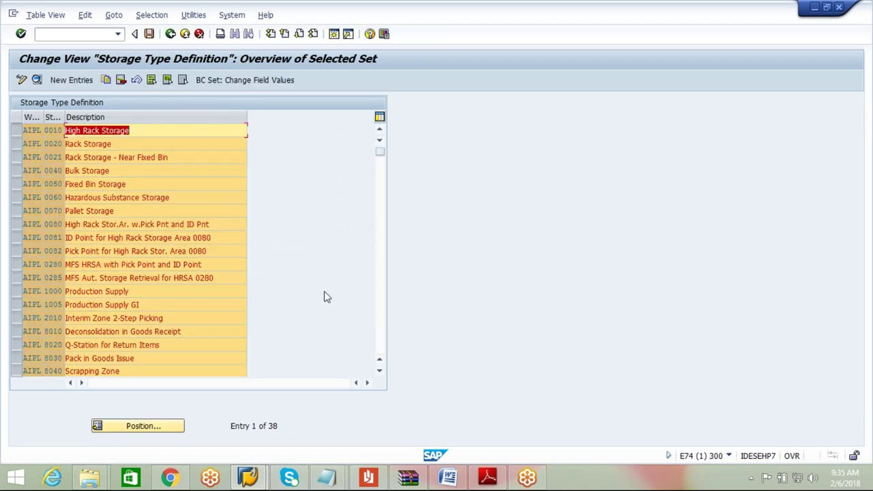
click(380, 372)
click(380, 372)
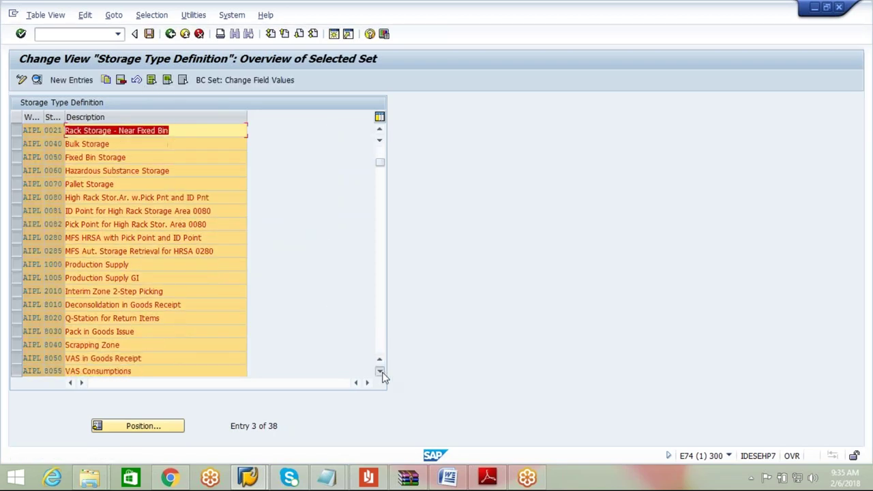
click(380, 372)
click(380, 371)
click(380, 372)
click(380, 372)
click(380, 371)
click(380, 372)
click(380, 372)
click(380, 371)
click(380, 372)
click(380, 372)
click(380, 372)
click(12, 318)
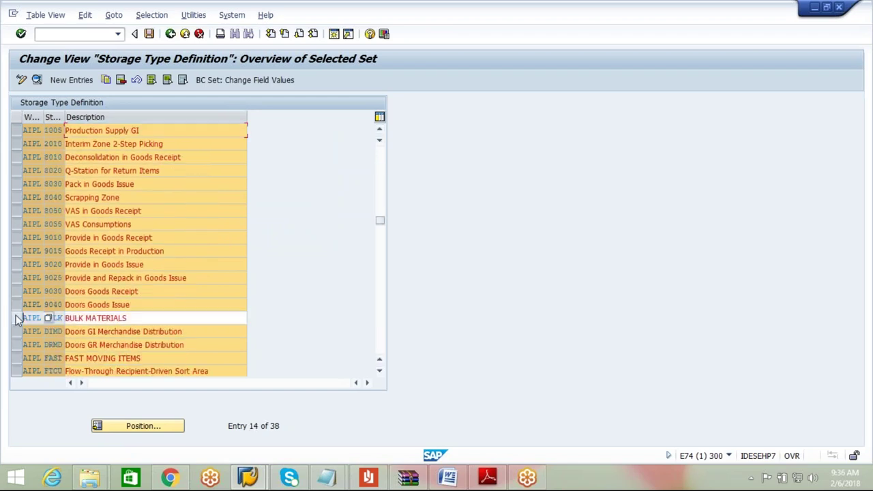
click(18, 358)
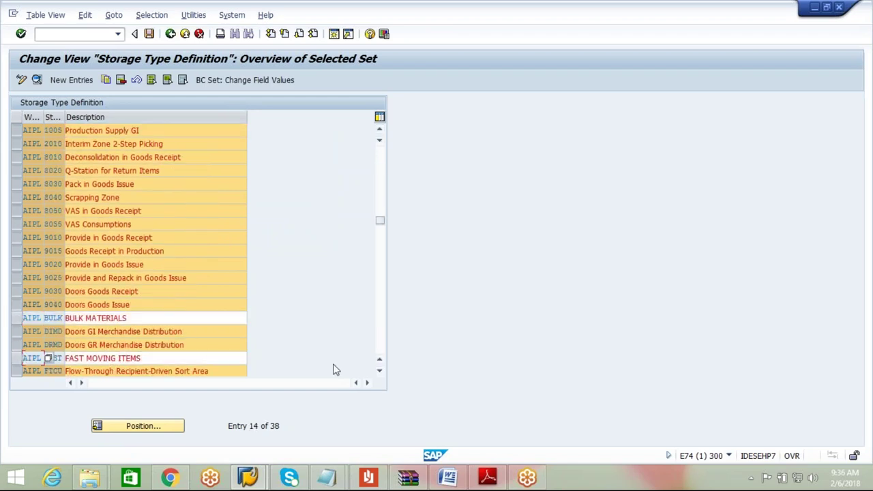
click(380, 372)
click(380, 372)
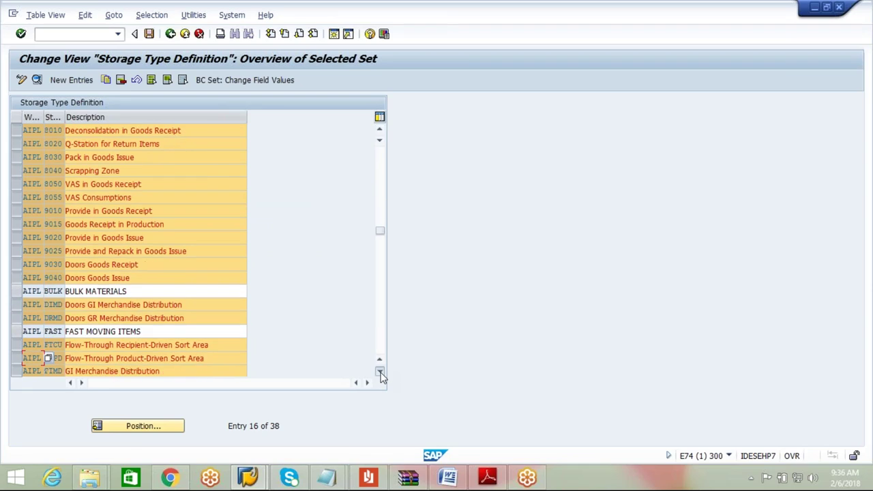
click(380, 372)
click(380, 372)
click(380, 372)
click(380, 372)
click(380, 371)
click(380, 372)
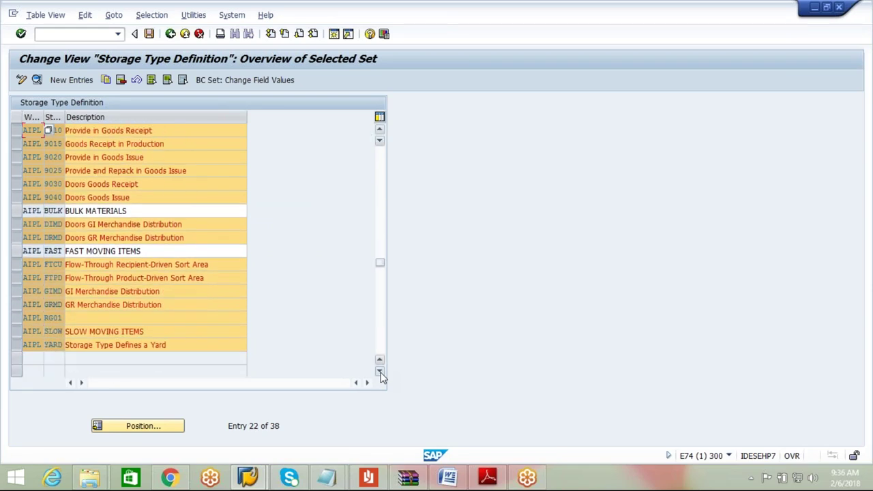
click(17, 332)
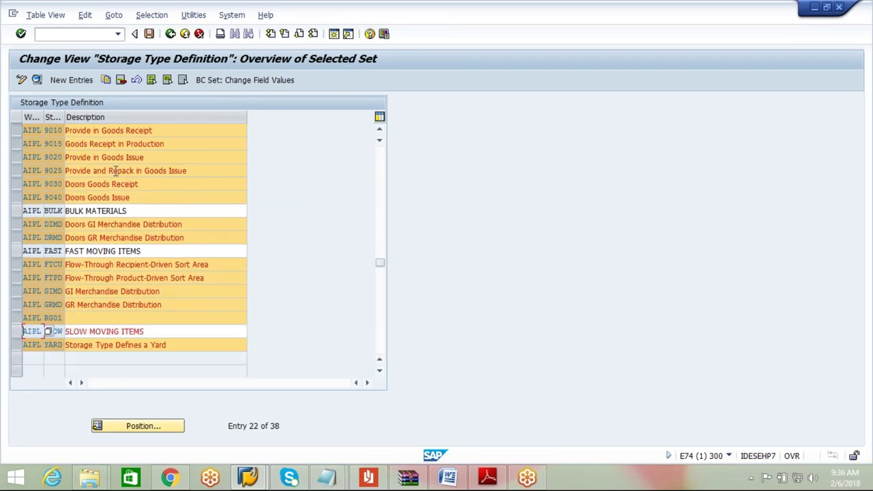
click(121, 81)
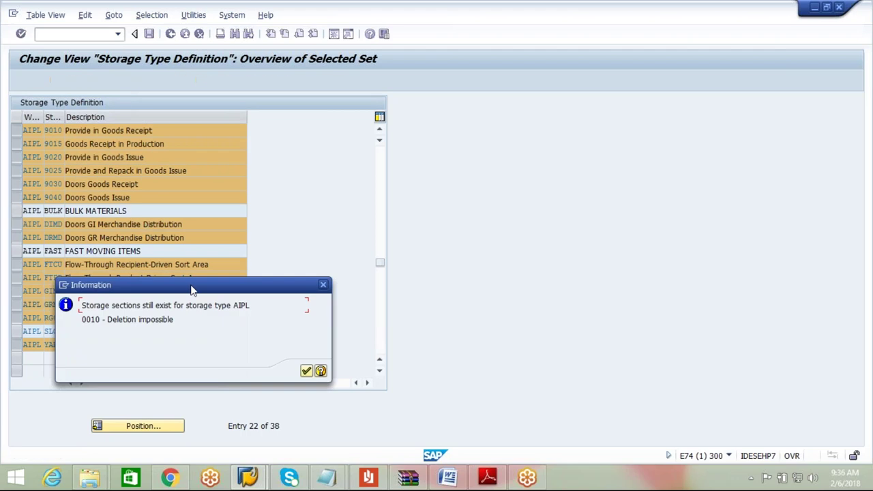
click(306, 371)
click(306, 371)
click(307, 371)
click(307, 371)
click(306, 372)
click(306, 371)
click(307, 372)
click(306, 371)
click(306, 372)
click(307, 372)
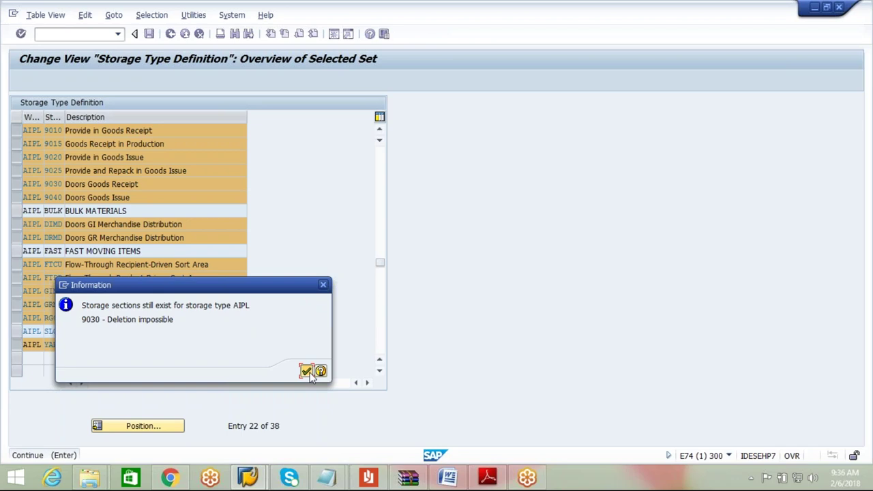
click(307, 371)
click(306, 371)
click(306, 371)
click(307, 371)
click(306, 371)
click(307, 371)
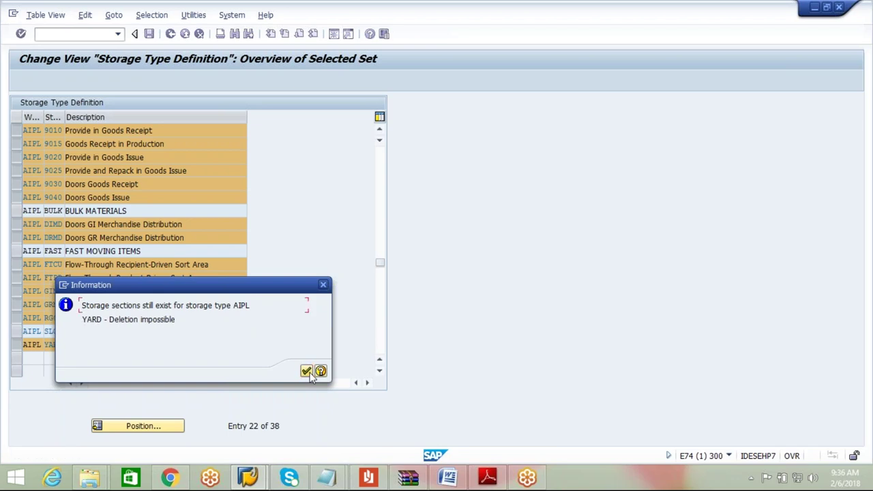
click(306, 372)
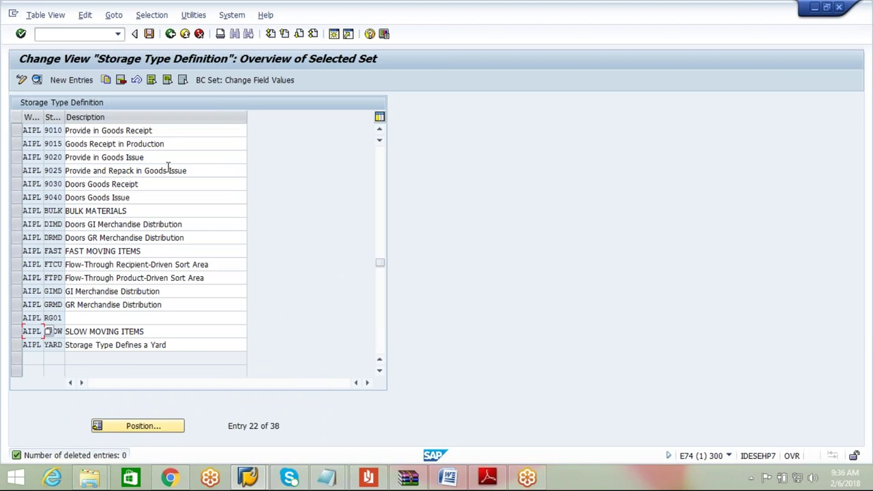
Step: Leave the storage types, open Define Storage Section, and restrict its entries by contents to warehouse number AIPL
click(170, 34)
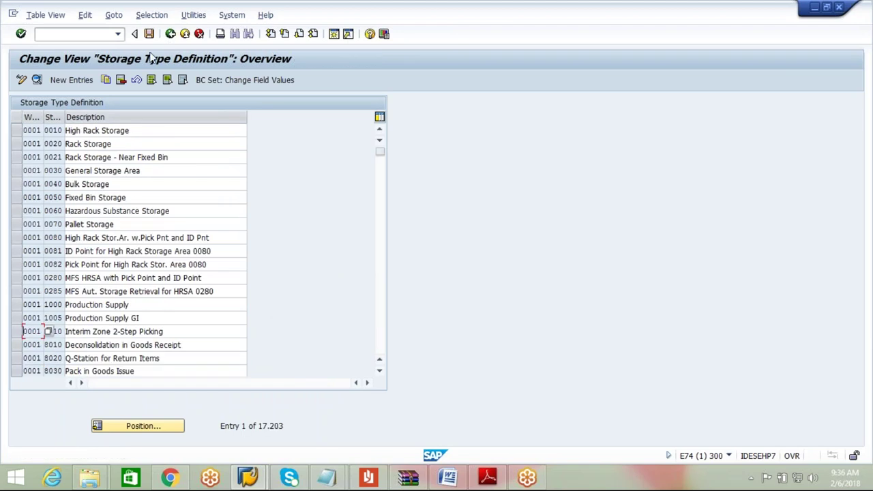
click(170, 34)
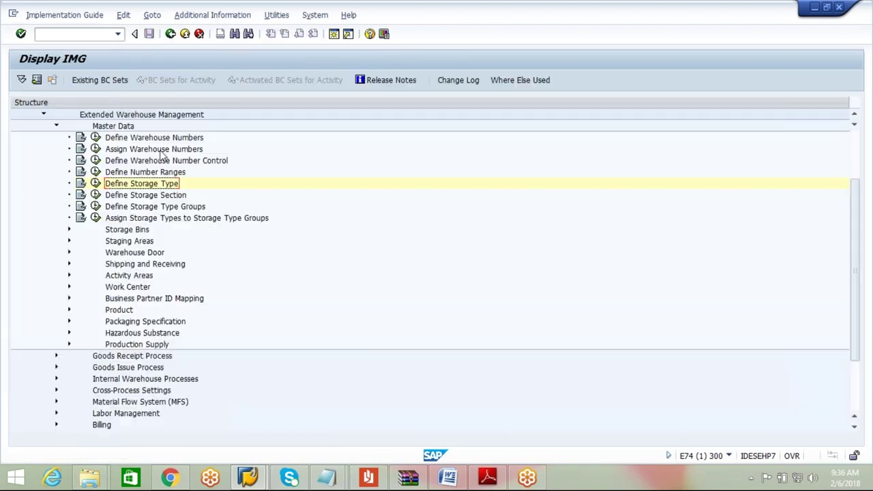
click(96, 195)
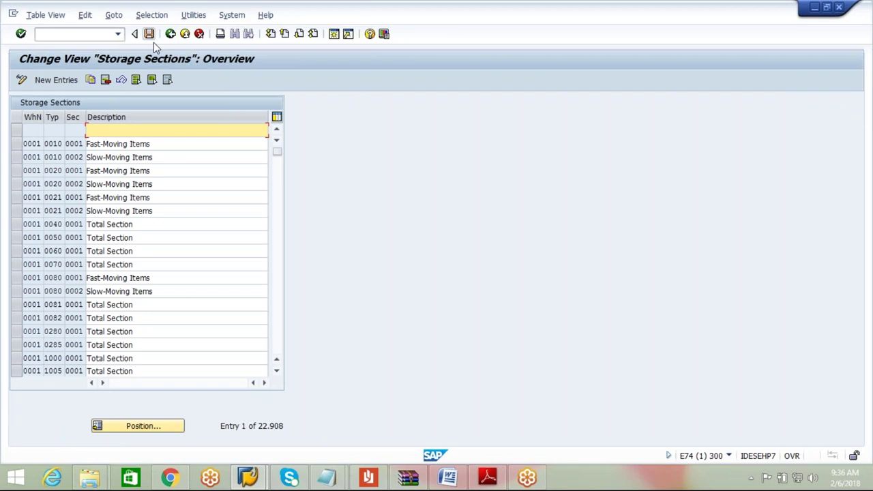
click(153, 15)
click(154, 29)
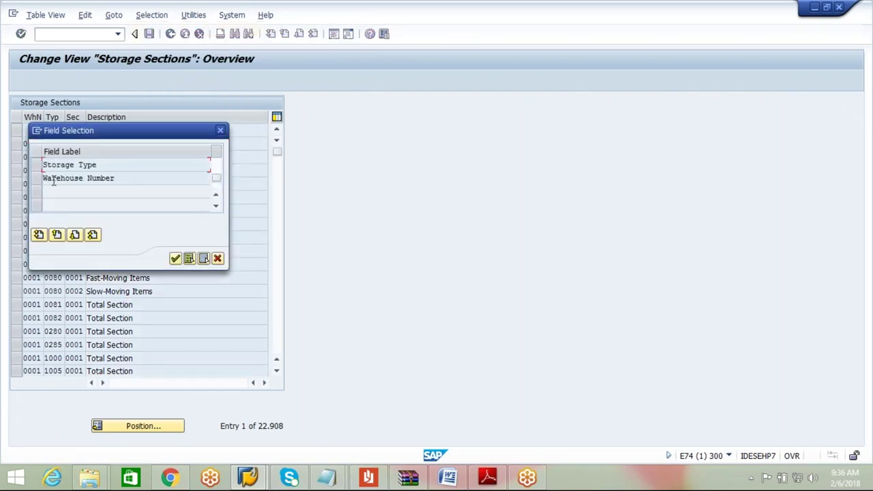
click(38, 179)
click(176, 259)
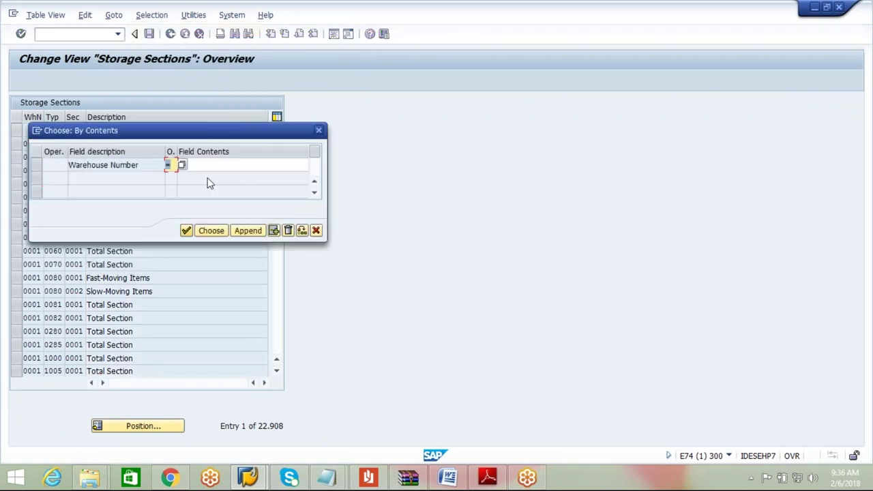
click(214, 167)
click(211, 178)
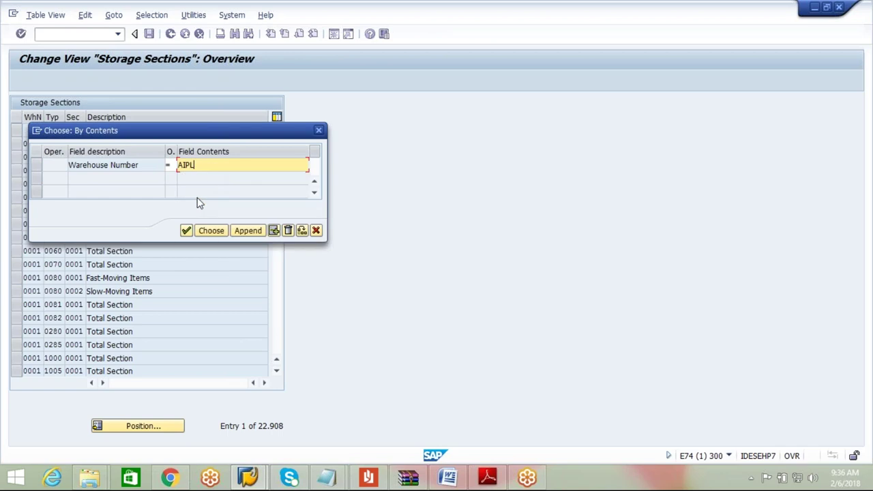
click(205, 231)
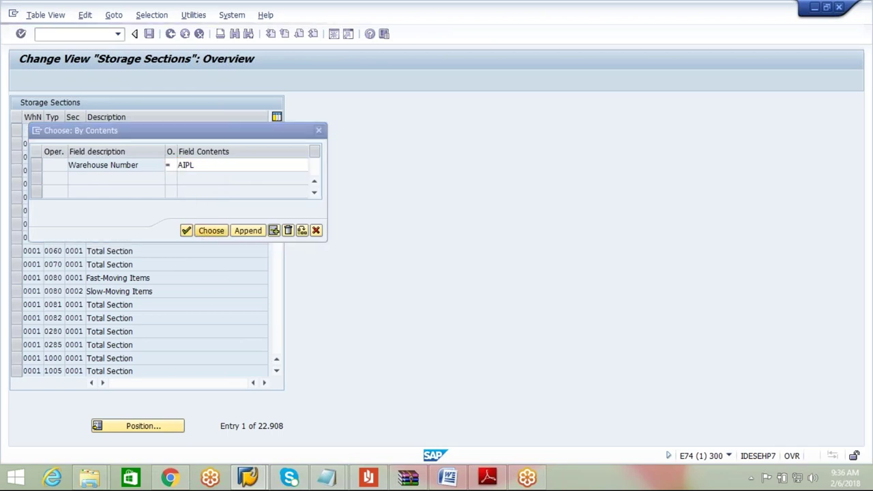
Step: Delete all storage sections of warehouse AIPL, save the deletion to the customizing request, and return to the customizing guide
click(136, 80)
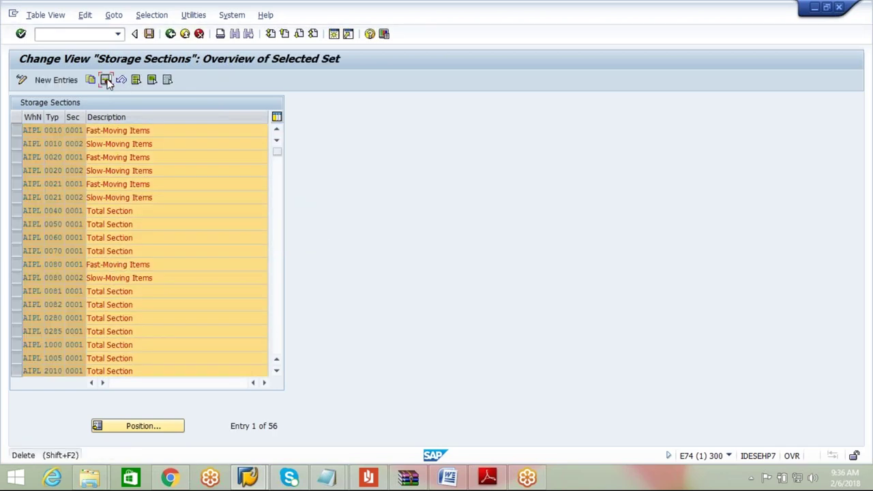
click(105, 80)
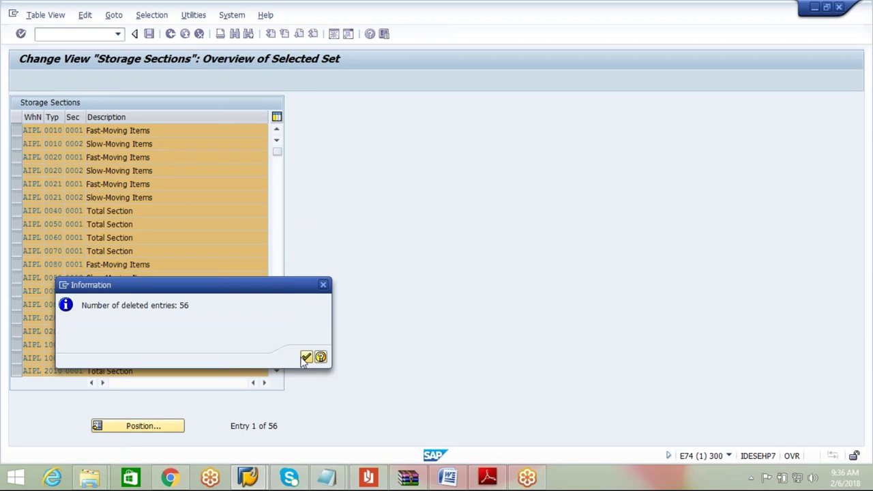
click(307, 358)
click(149, 34)
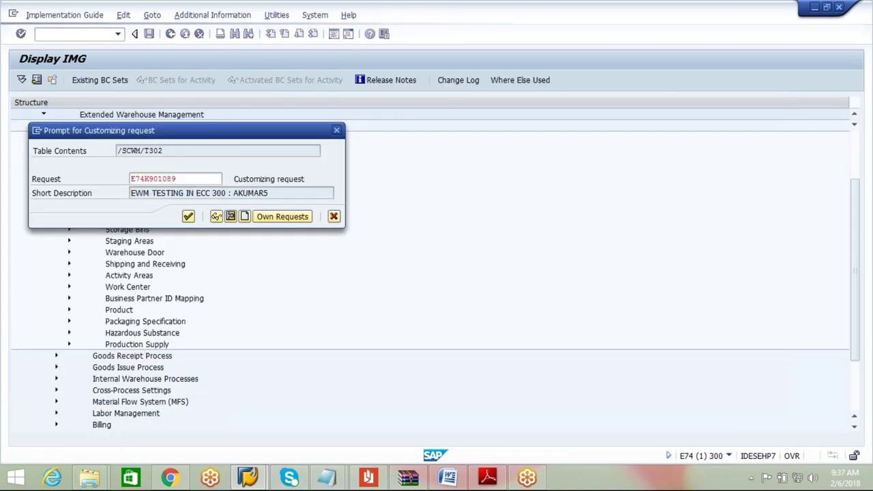
key(Return)
click(170, 34)
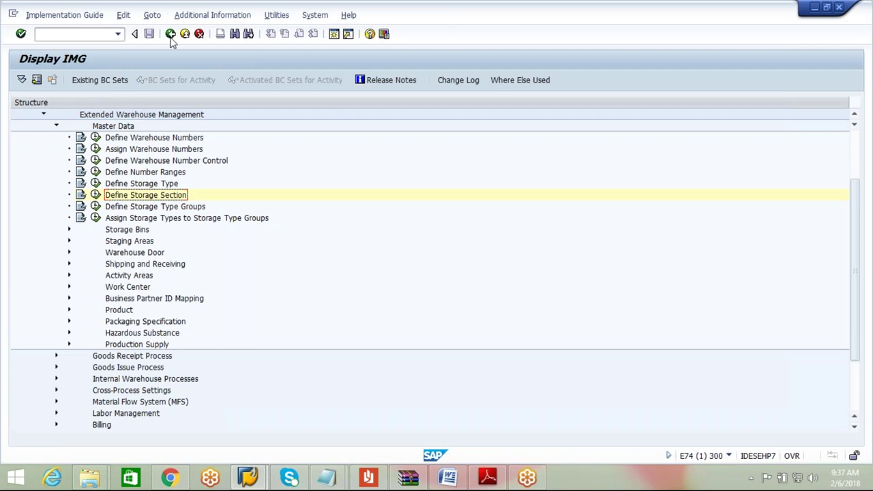
Step: Open Define Storage Type and restrict its entries by contents to warehouse number AIPL
click(96, 184)
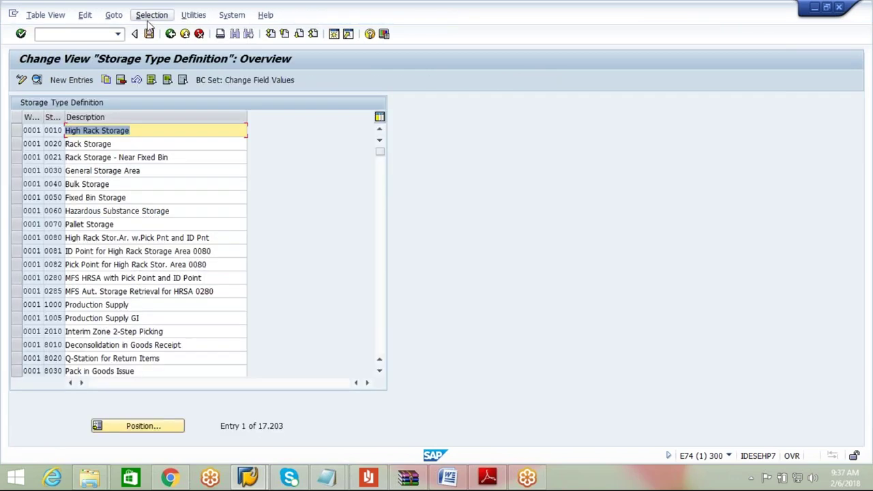
click(151, 15)
click(175, 32)
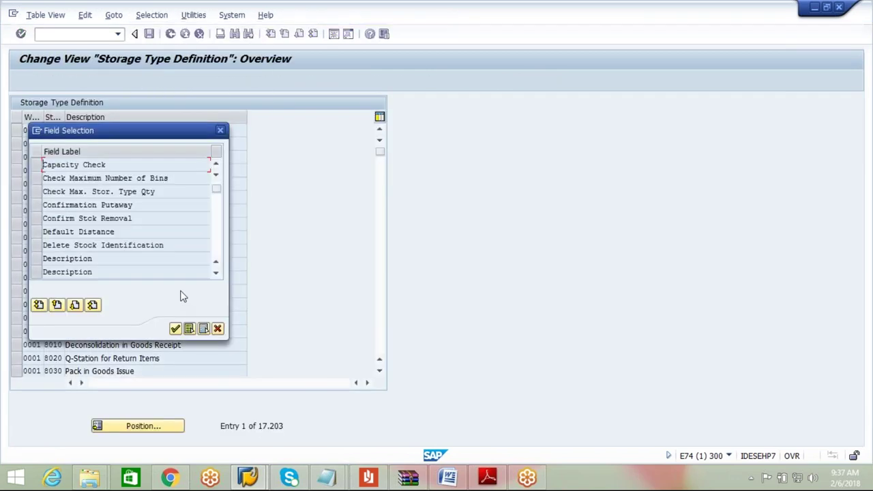
click(215, 253)
click(216, 253)
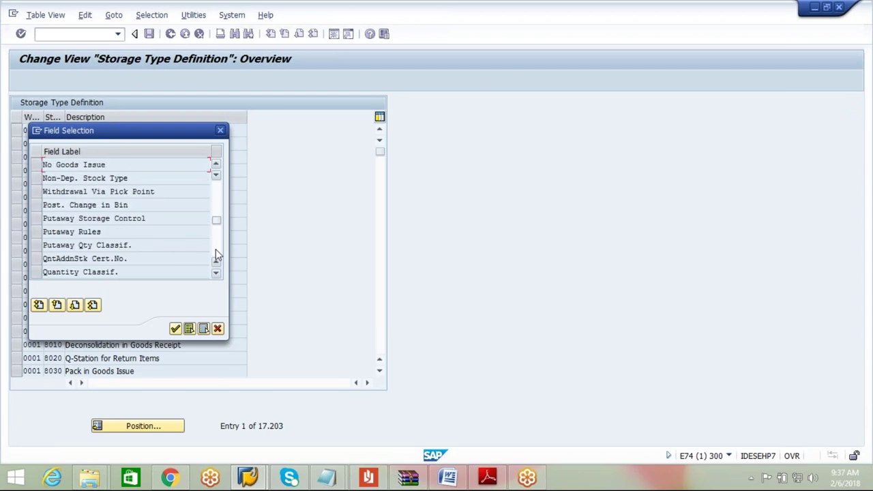
click(215, 254)
click(215, 254)
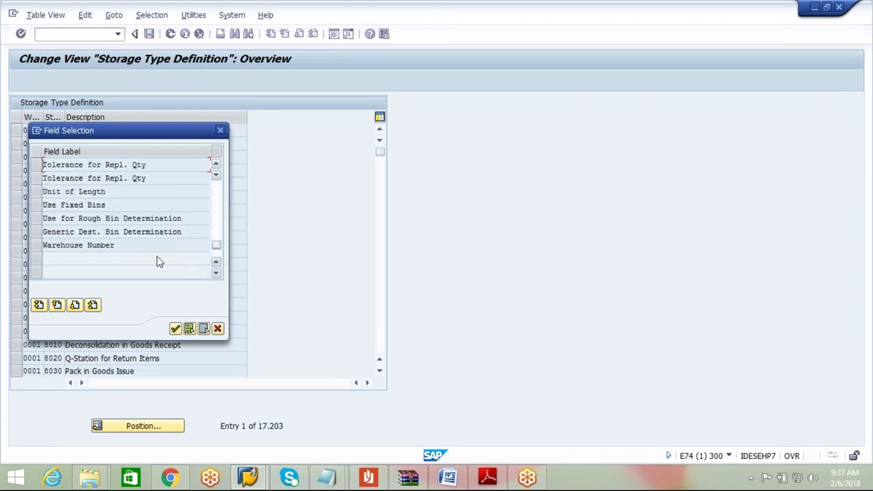
click(38, 246)
click(175, 329)
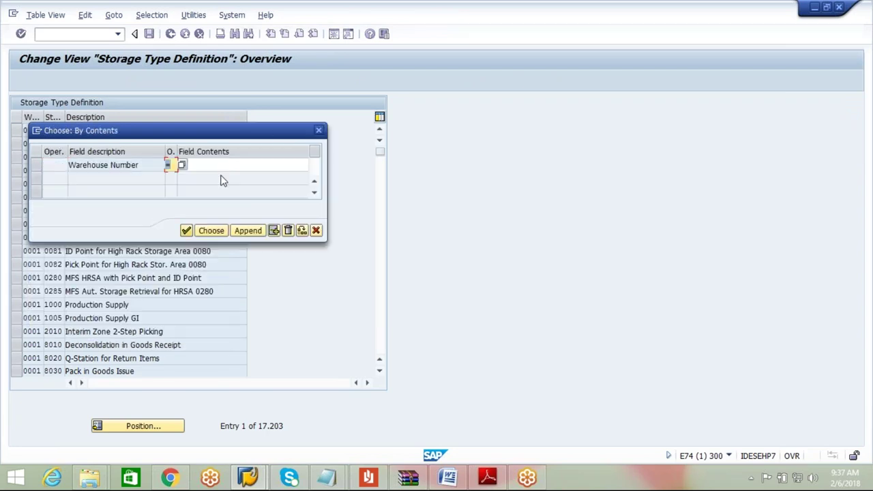
click(224, 167)
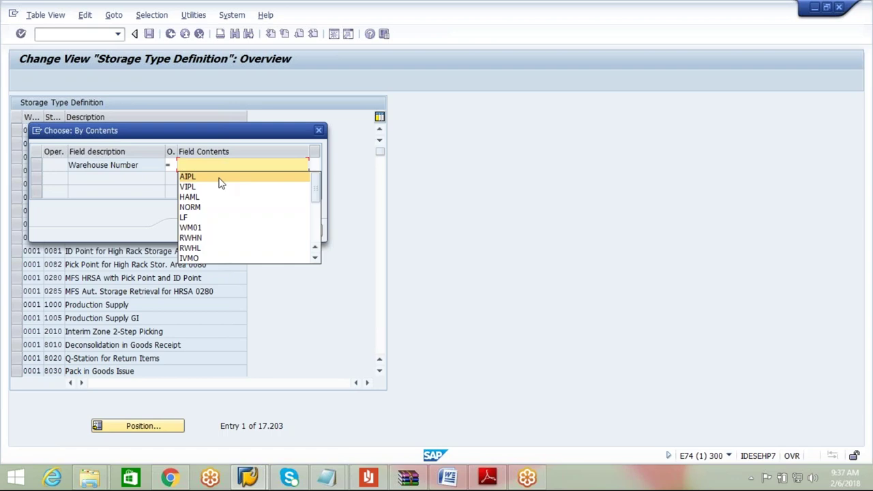
click(220, 181)
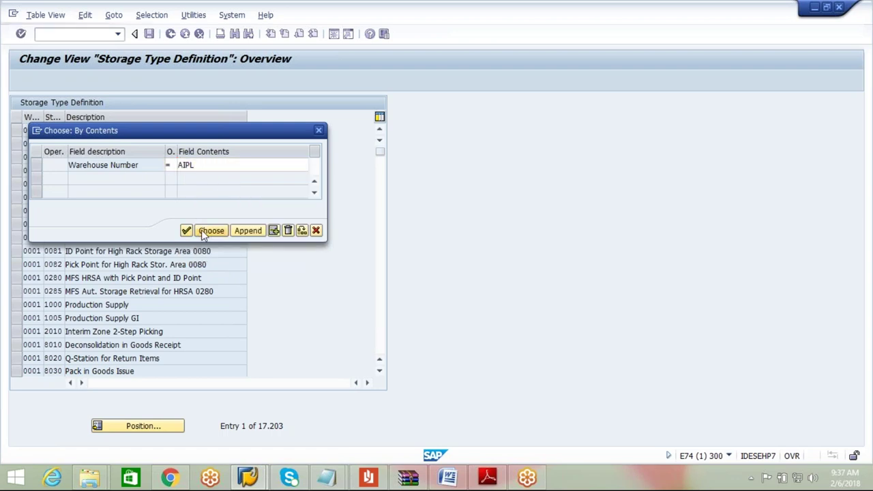
click(201, 230)
Step: Select all storage types of warehouse AIPL and delete them
click(152, 79)
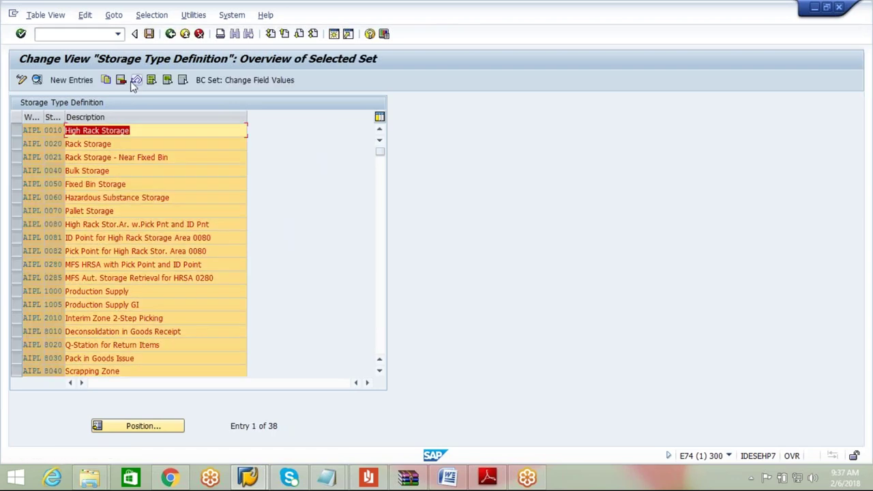
click(121, 80)
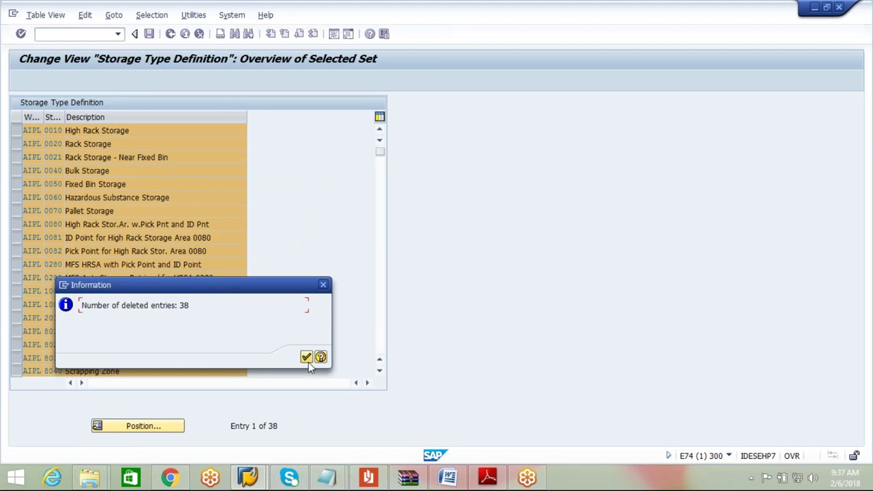
click(324, 285)
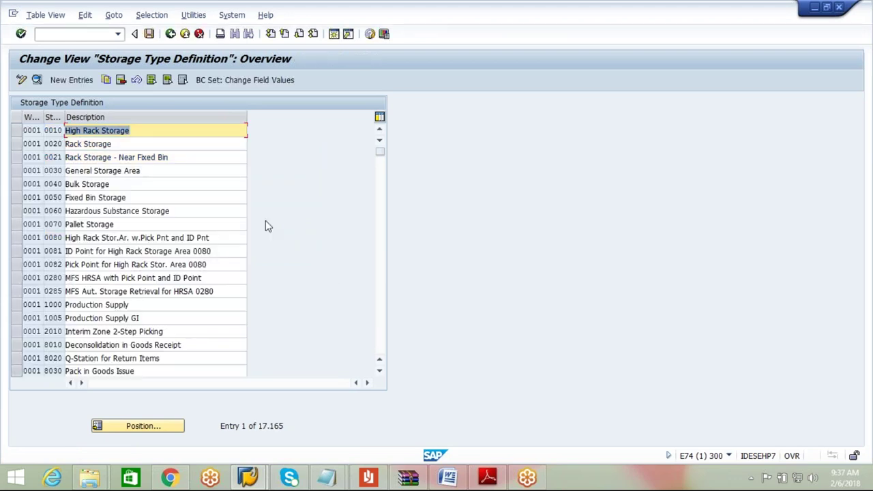
Step: Check for remaining storage types by warehouse number AIPL, and save the deletion to the customizing request
click(150, 14)
click(170, 31)
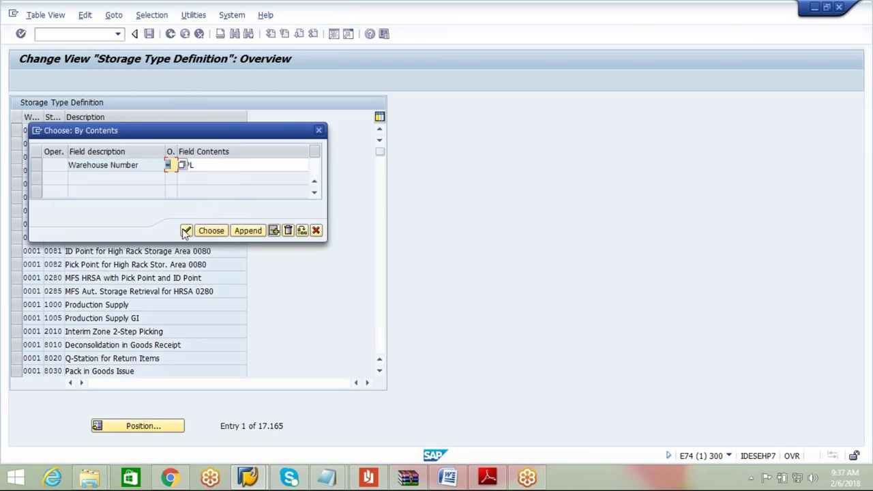
click(212, 231)
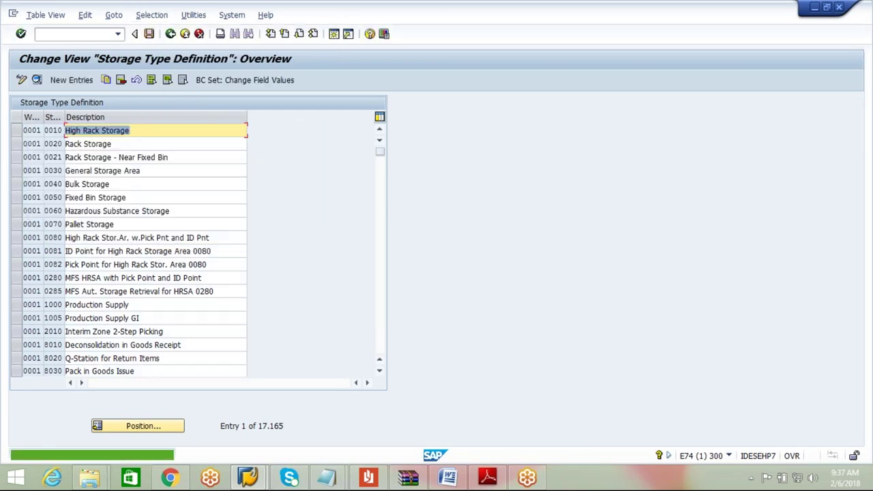
click(149, 33)
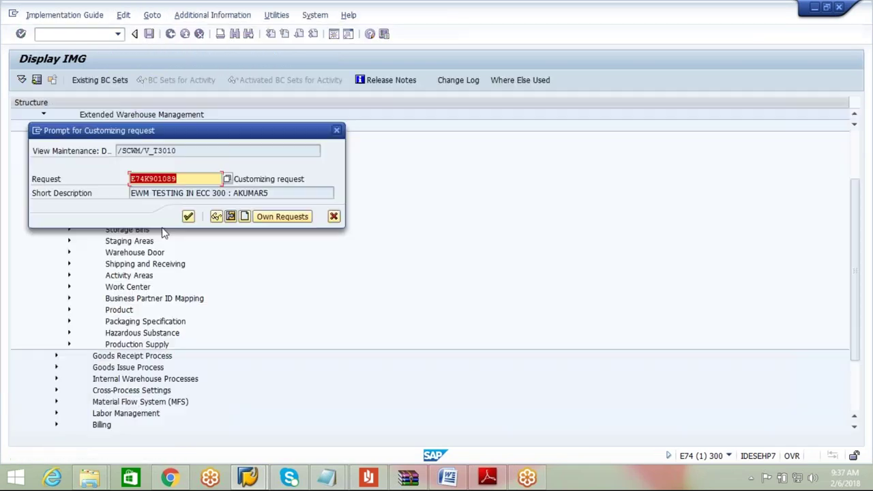
click(189, 217)
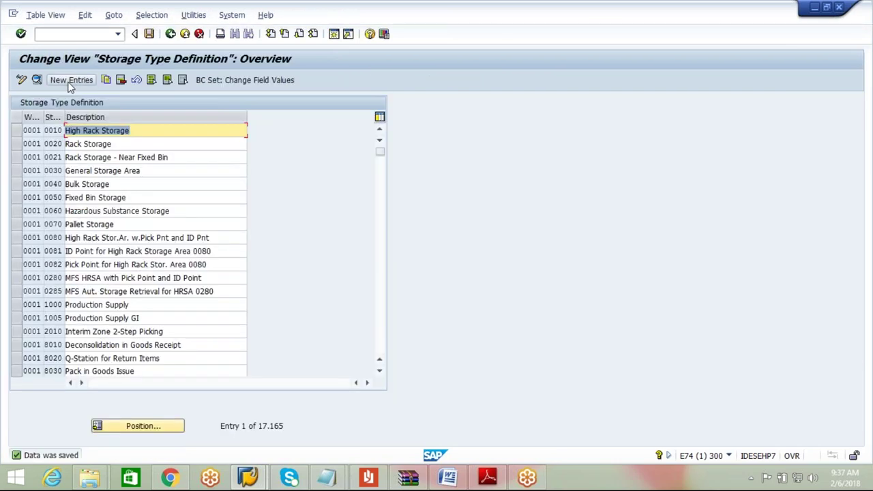
Step: Start a new storage type entry FAST for warehouse AIPL with the description FAST MOVING ITEMS
click(70, 80)
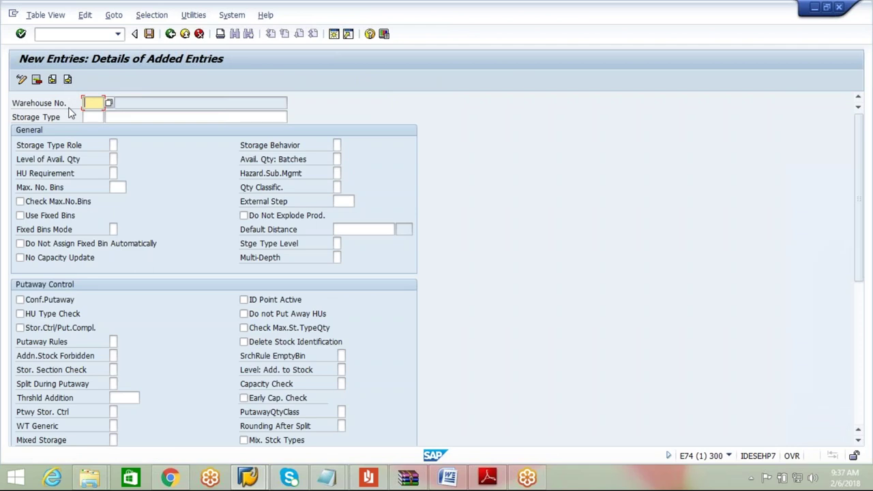
text(A)
key(Down)
key(Return)
click(93, 117)
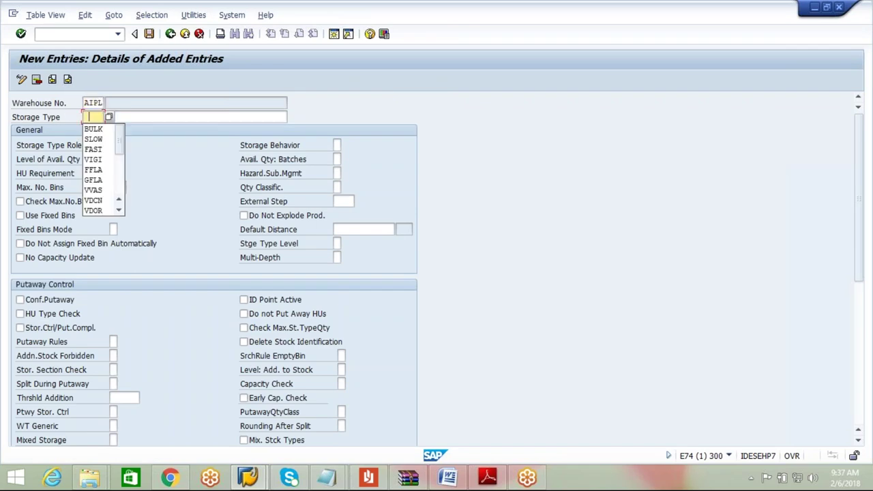
click(94, 149)
click(134, 118)
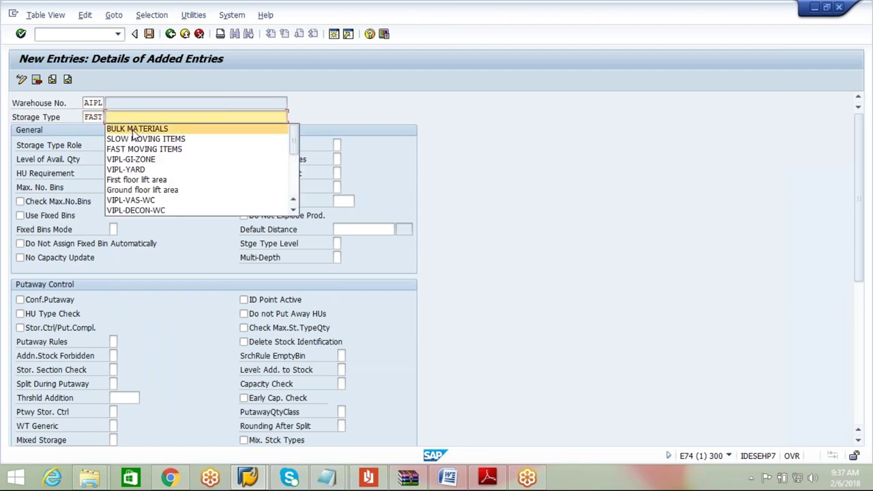
click(134, 149)
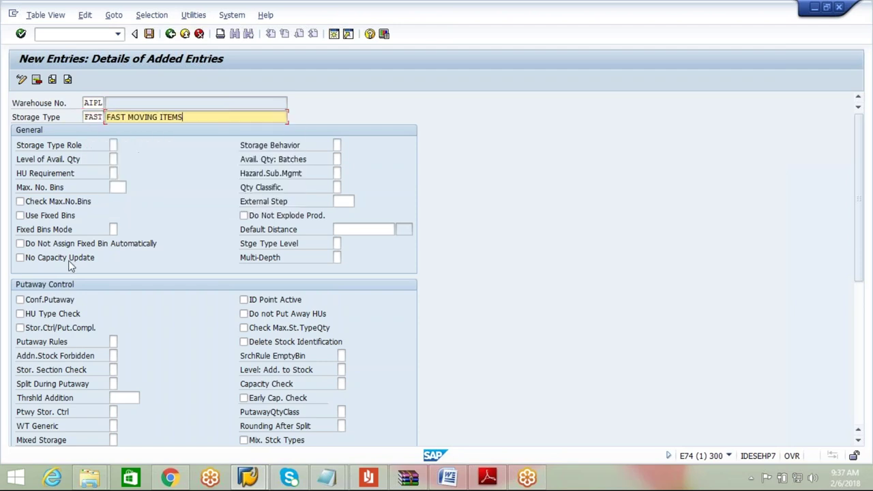
Step: Activate putaway confirmation for storage type FAST and assign putaway rule 2, Addition to Existing Stock/Empty Bin
click(20, 300)
click(113, 342)
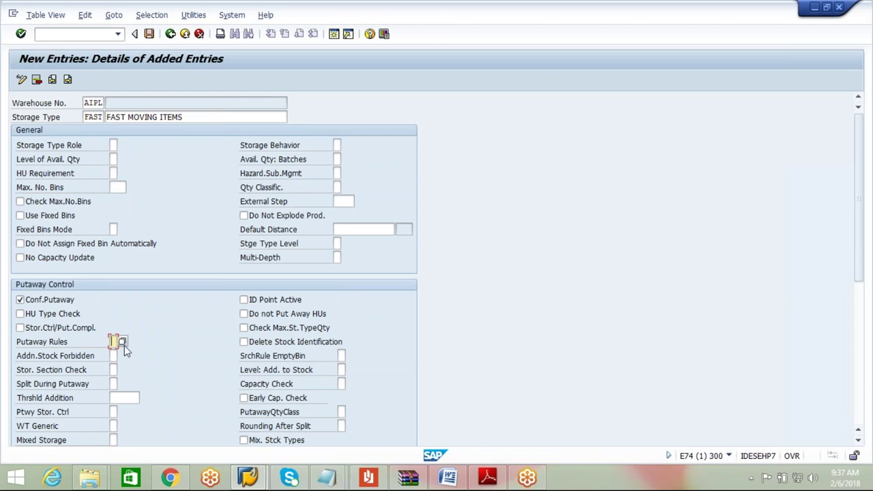
click(125, 343)
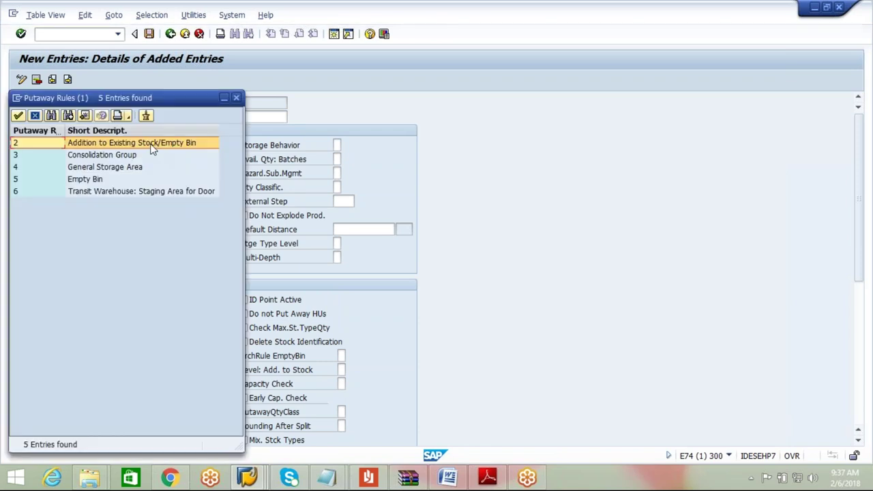
double_click(153, 144)
Step: Activate removal confirmation for storage type FAST, make availability group 002 mandatory, and save the entry
drag(858, 198, 871, 312)
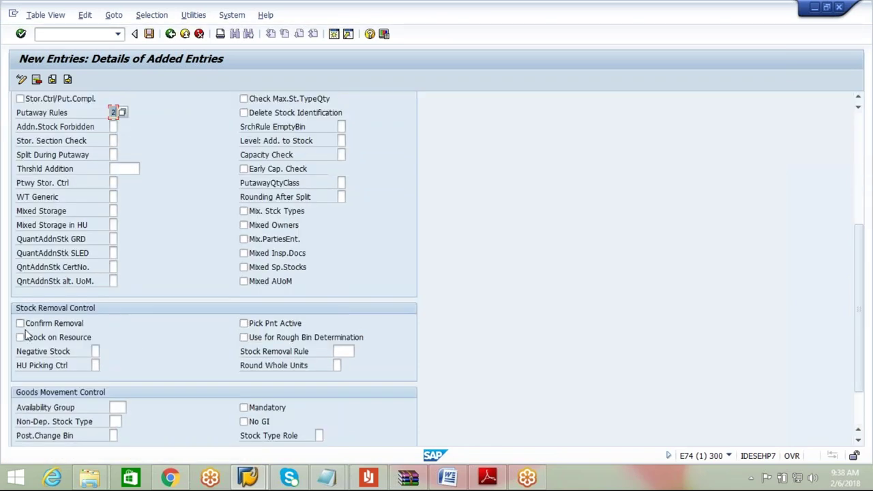
click(20, 323)
click(117, 407)
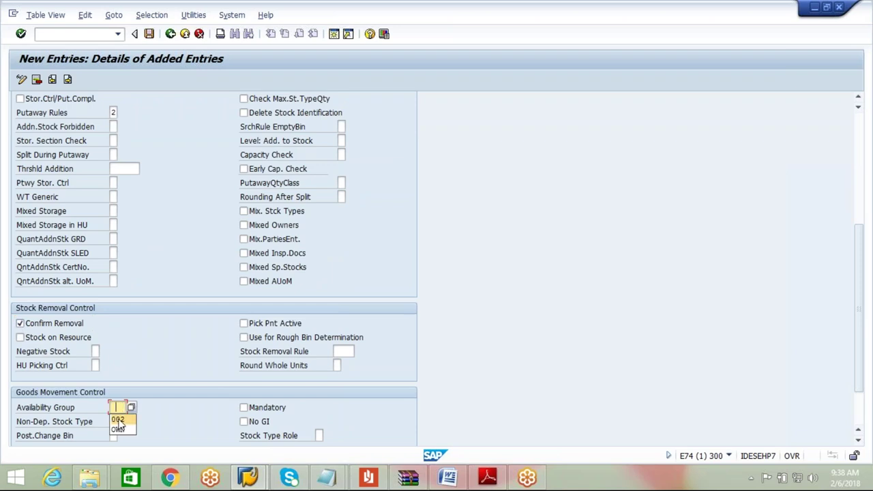
click(119, 420)
click(243, 408)
click(149, 34)
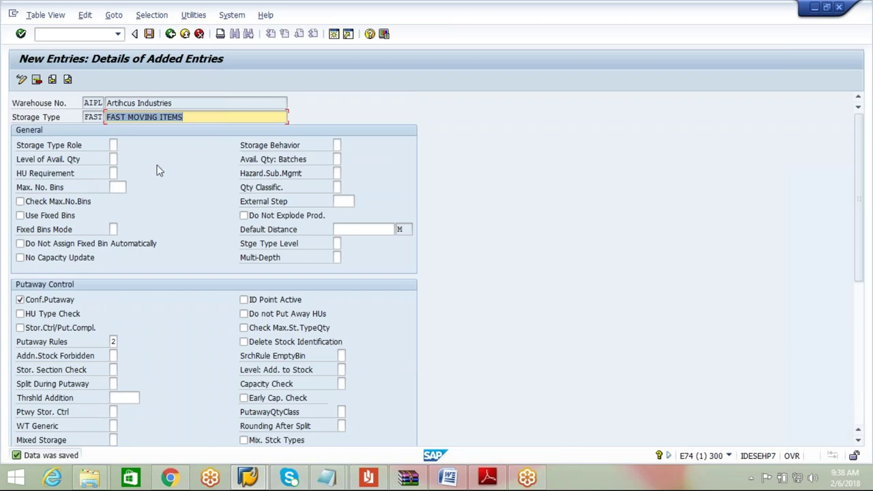
Step: Start another storage type entry SLOW for warehouse AIPL with the description SLOW MOVING ITEMS
click(67, 80)
click(93, 103)
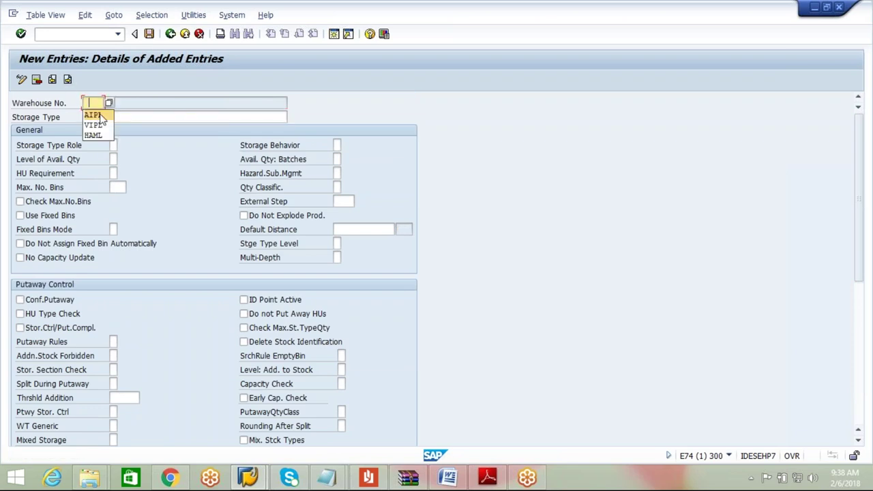
click(96, 116)
click(96, 117)
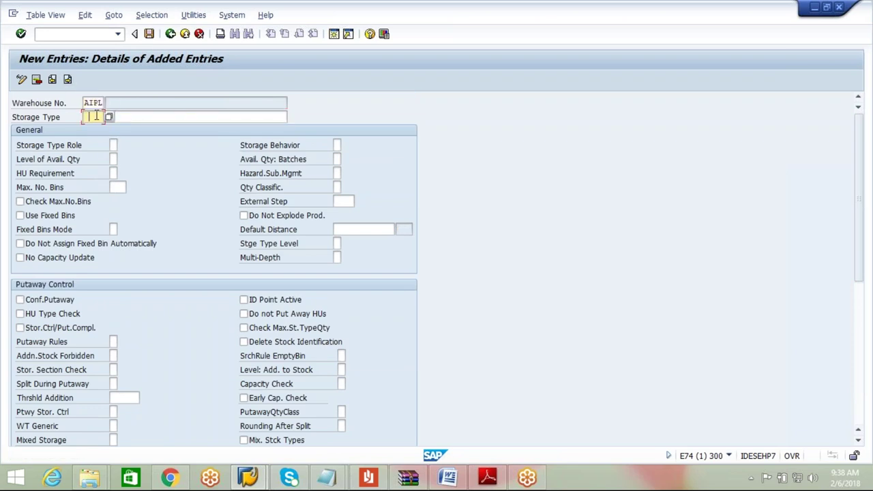
click(96, 116)
click(105, 152)
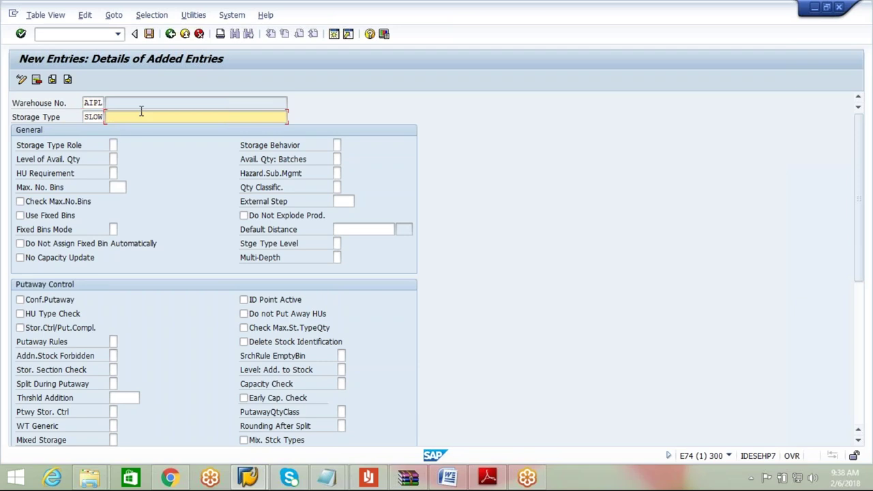
click(141, 112)
click(140, 150)
Step: Activate putaway confirmation for storage type SLOW and assign putaway rule 5, Empty Bin
click(20, 299)
click(113, 342)
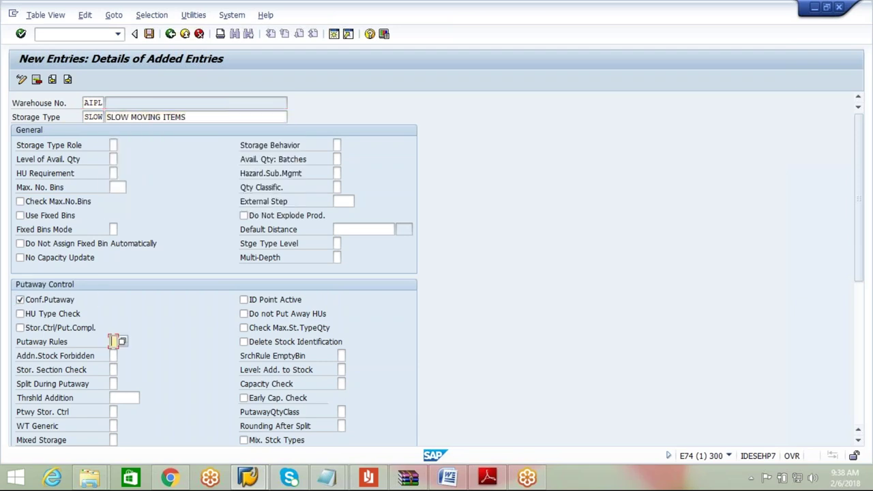
click(122, 342)
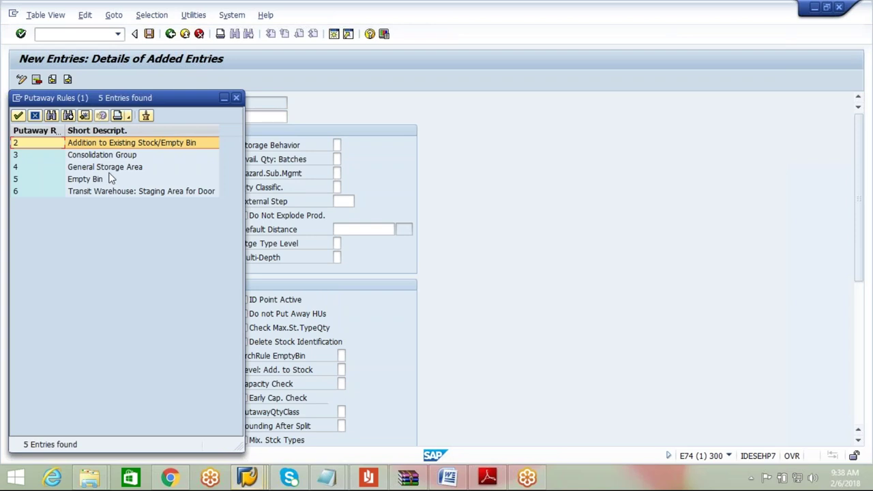
double_click(102, 179)
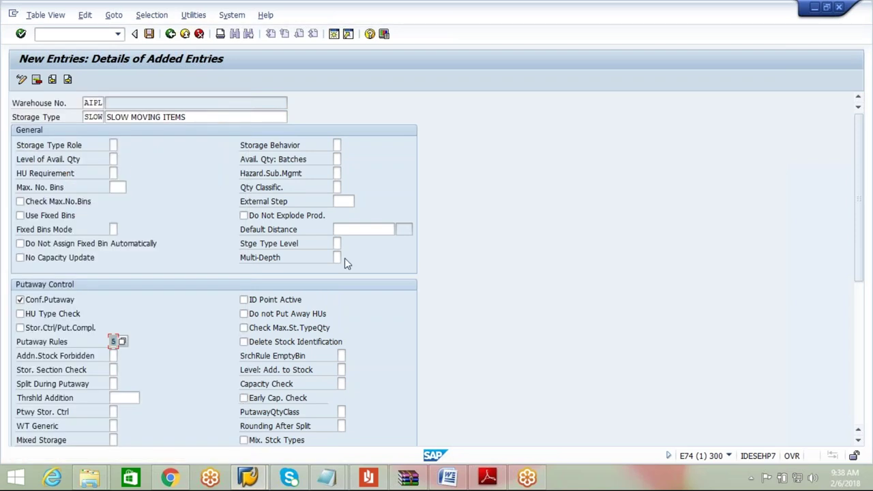
Step: Activate removal confirmation for storage type SLOW, assign availability group 002, and save the entry
drag(861, 220, 861, 312)
click(20, 358)
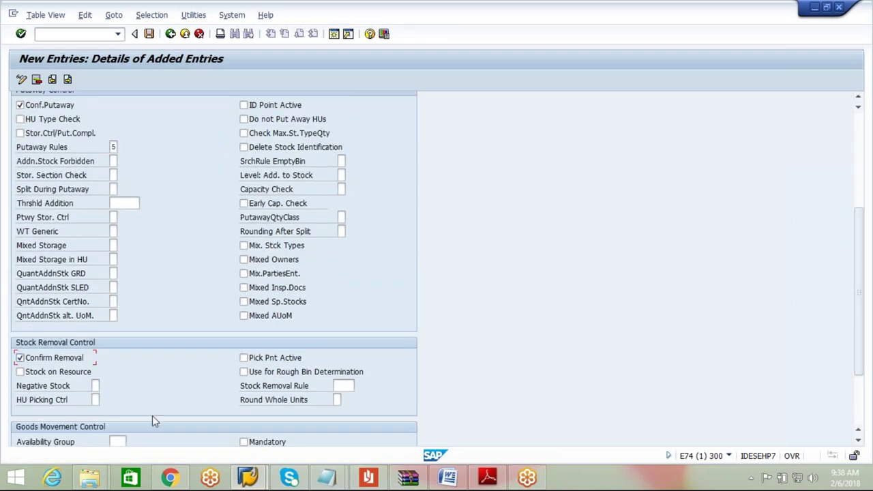
scroll(862, 283, down, 3)
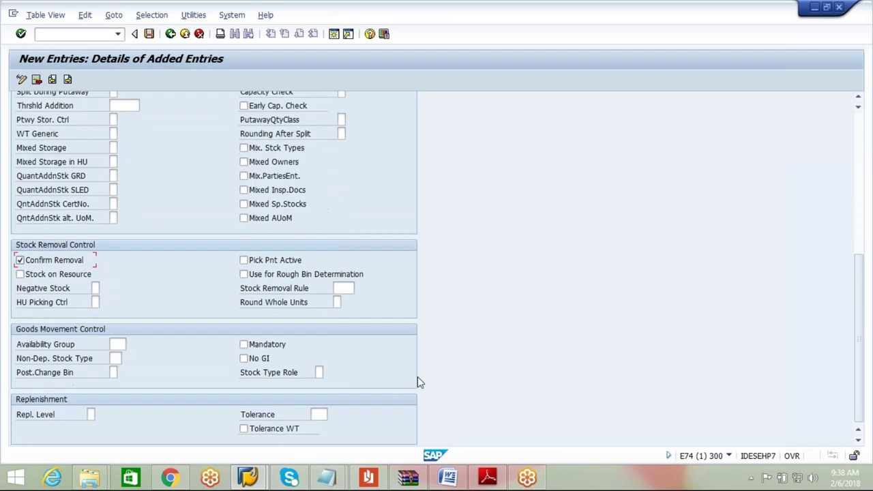
click(117, 345)
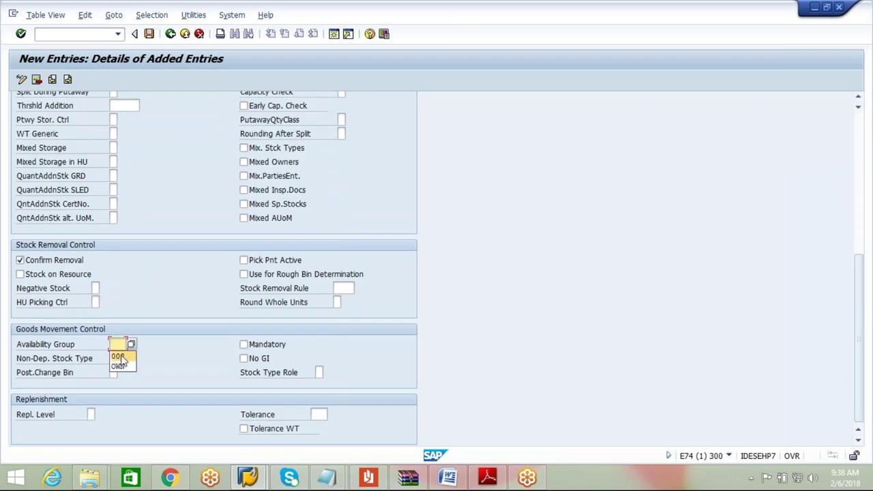
click(120, 357)
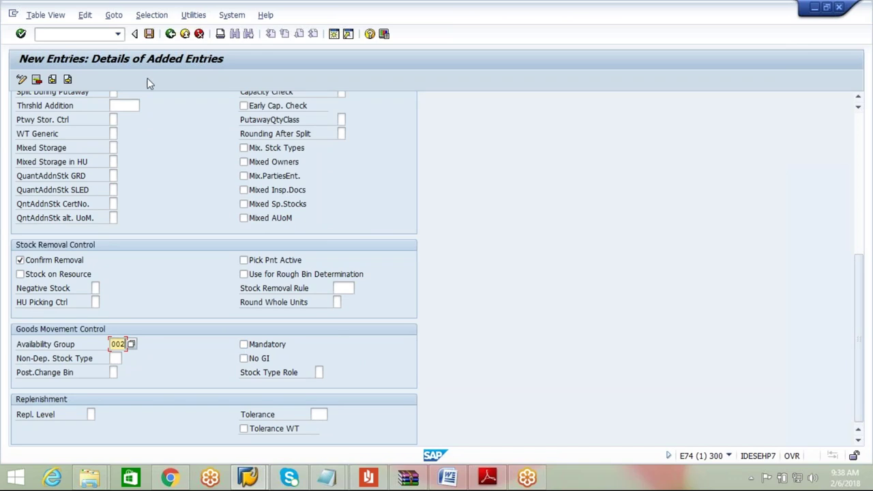
click(149, 34)
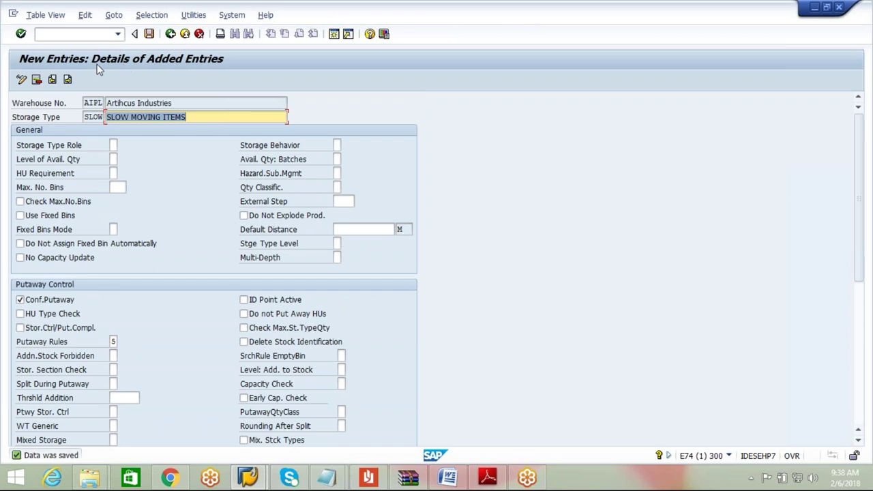
Step: Start another storage type entry BULK for warehouse AIPL with the description BULK MATERIALS
click(68, 80)
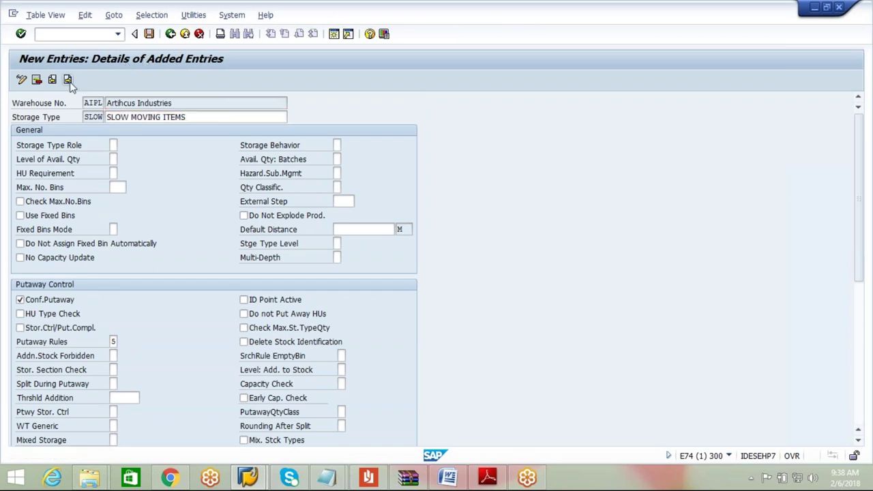
click(96, 103)
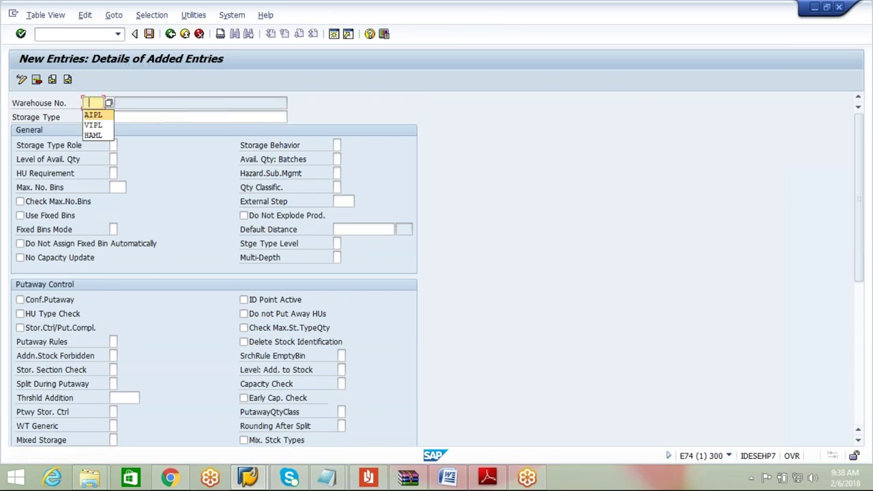
click(93, 116)
click(93, 116)
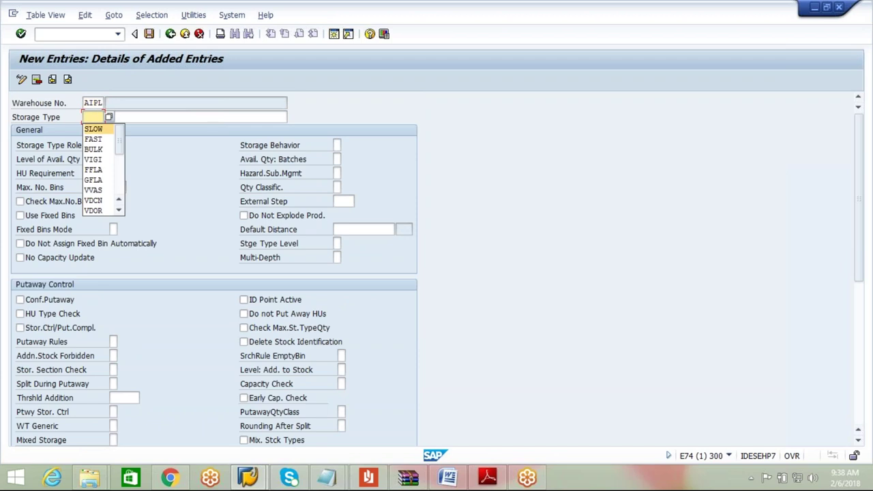
click(95, 147)
click(143, 117)
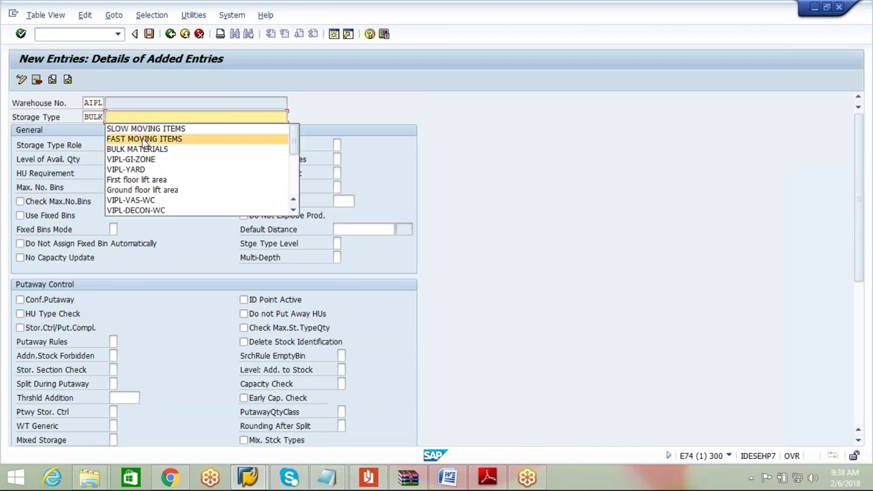
click(143, 148)
Step: Set the HU requirement of storage type BULK to X, HU Requirement
click(114, 174)
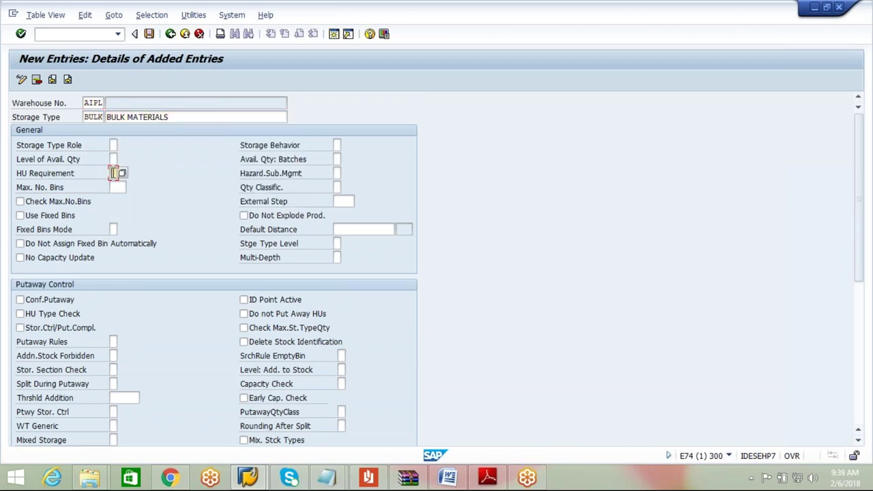
click(122, 173)
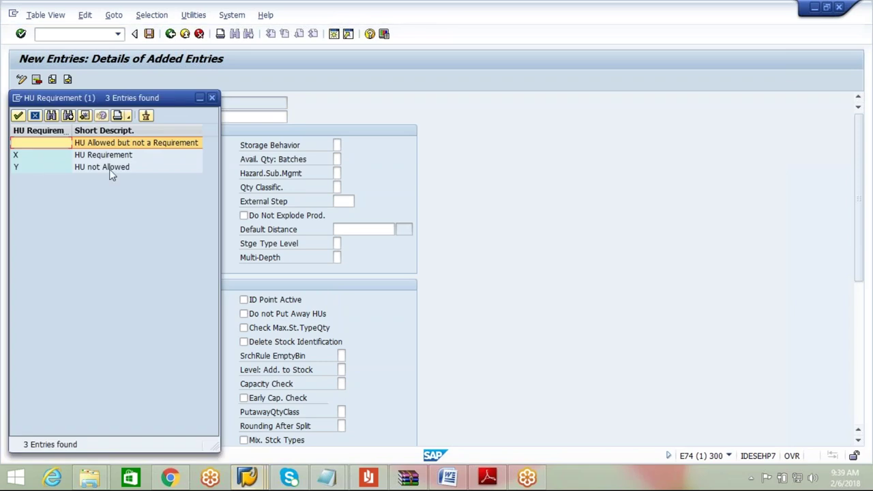
double_click(120, 157)
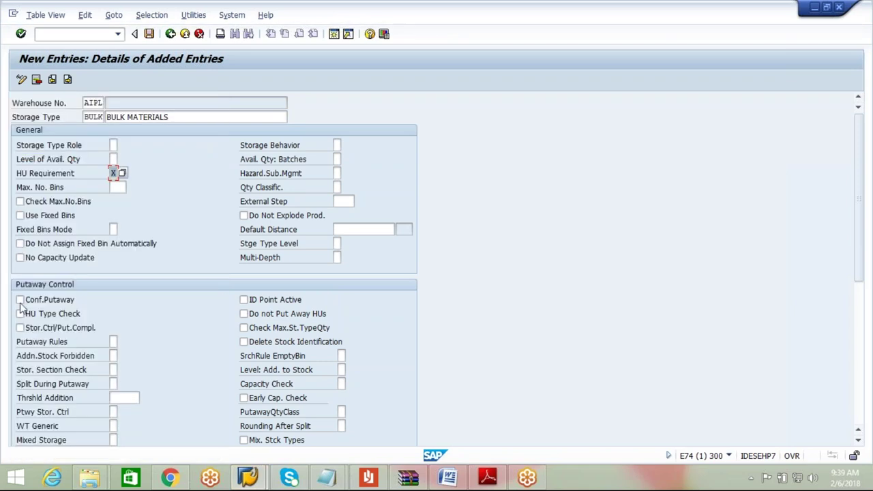
Step: Activate putaway confirmation for storage type BULK and assign putaway rule 4, General Storage Area
click(20, 301)
click(114, 341)
click(123, 341)
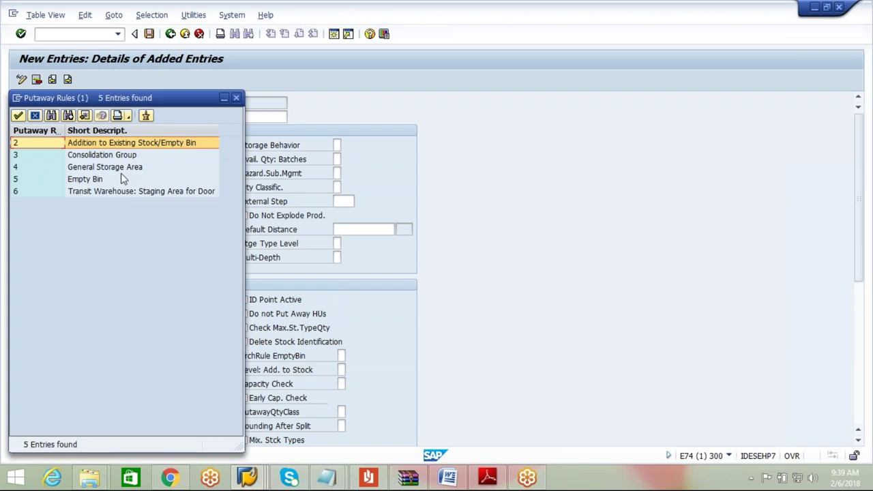
double_click(124, 170)
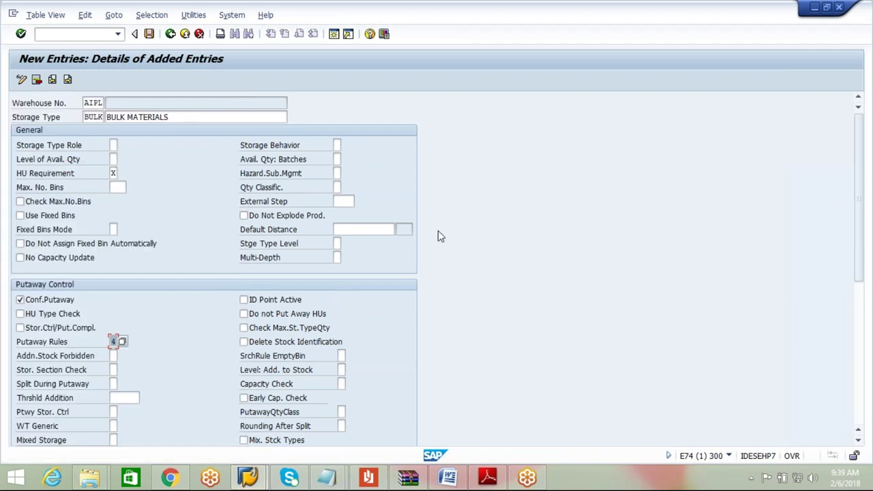
Step: Assign availability group 002 to storage type BULK, make it mandatory, and save the entry
drag(862, 200, 867, 353)
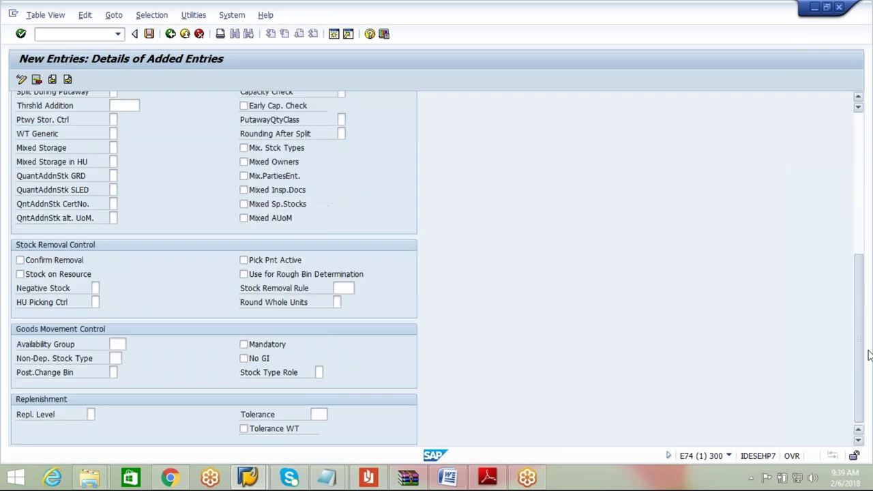
click(117, 343)
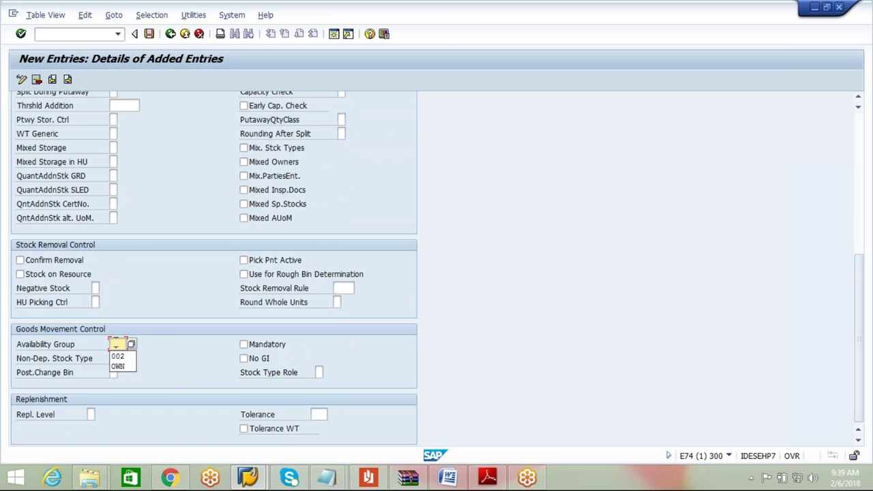
click(116, 352)
click(244, 344)
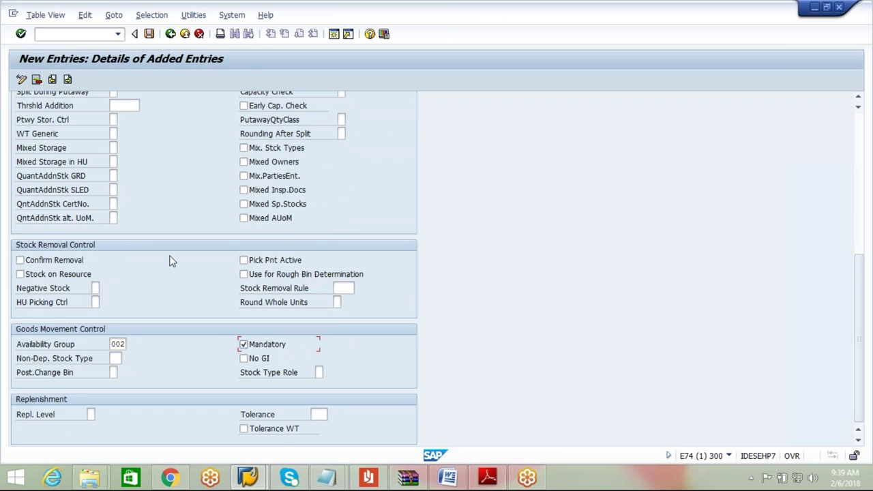
click(149, 33)
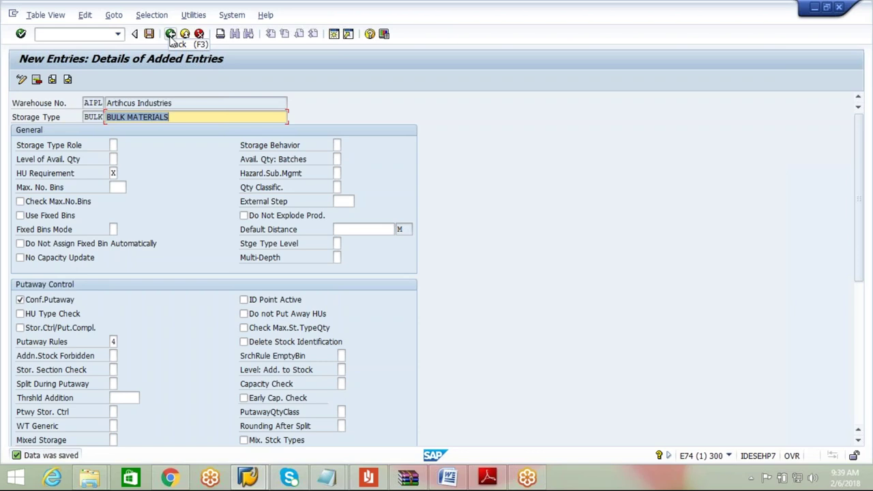
Step: Start another storage type entry AIGR for warehouse AIPL with the description AIPL-GR-ZONE
click(67, 79)
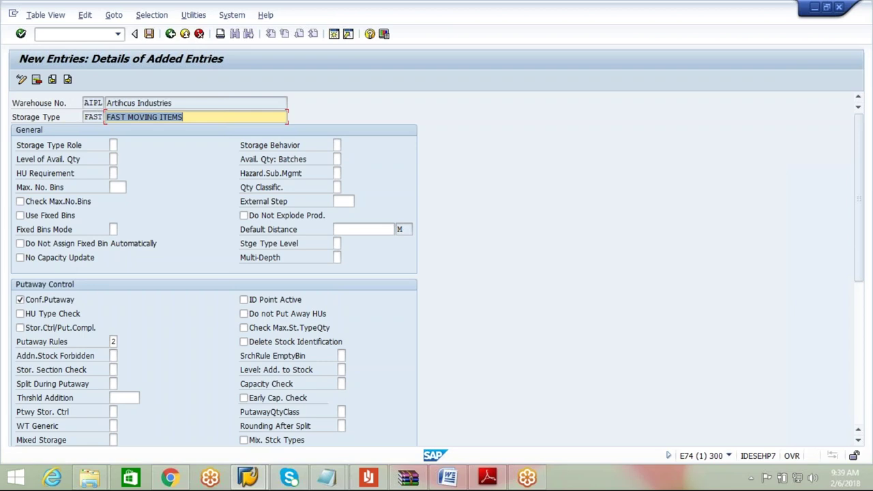
click(68, 80)
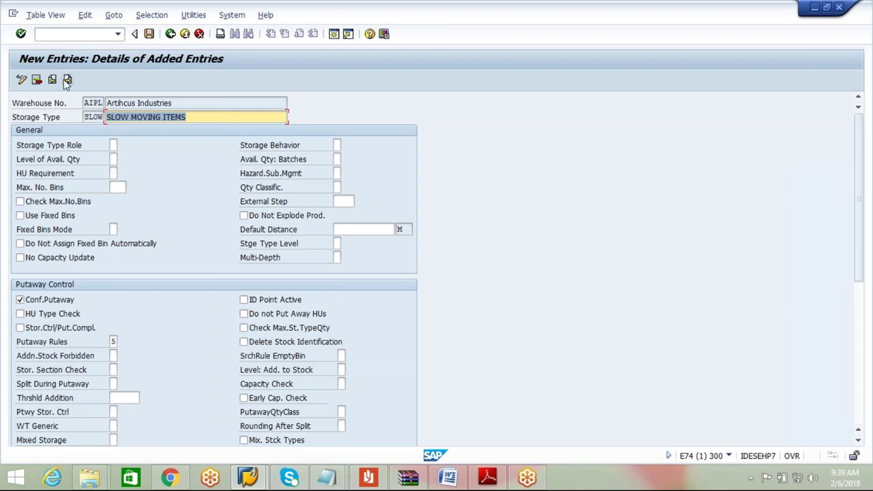
click(68, 79)
click(89, 102)
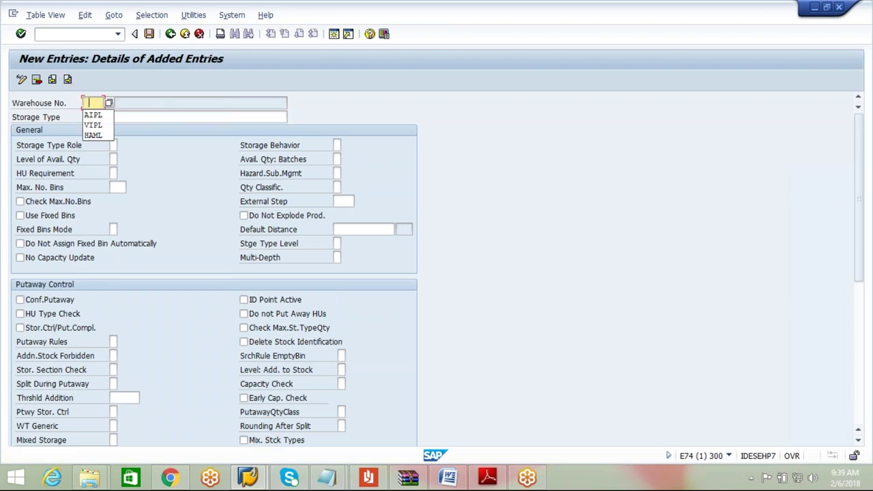
click(94, 115)
click(95, 116)
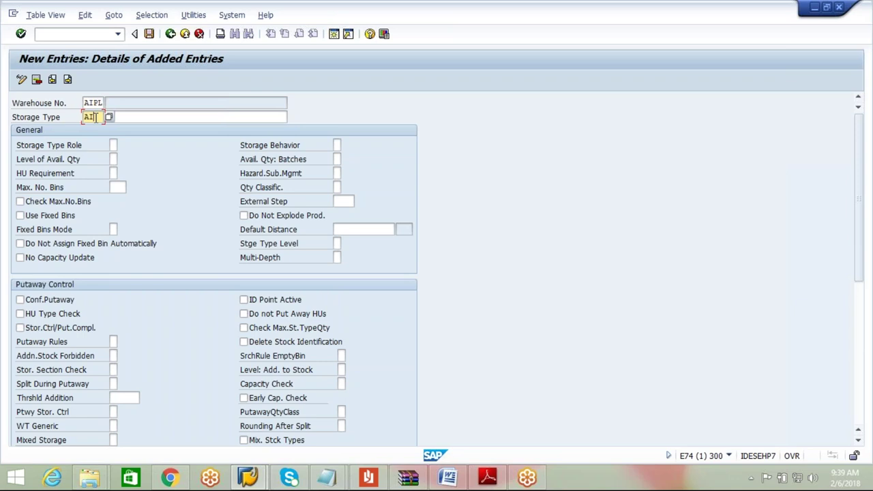
click(127, 115)
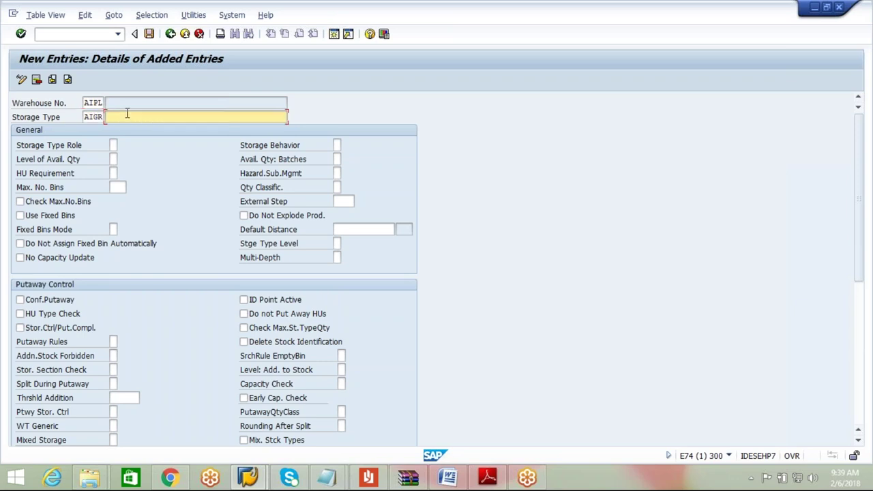
text(AIPL-GR-ZONE)
Step: Set the storage type role of AIGR to D
click(113, 146)
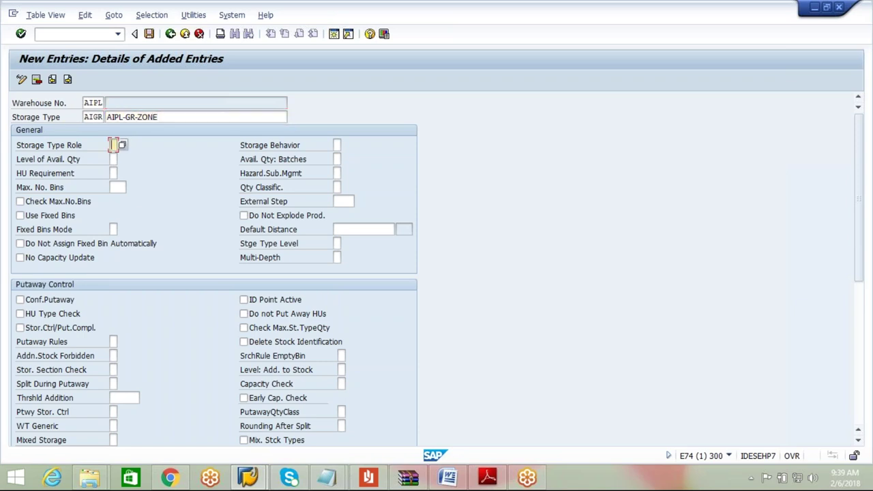
click(121, 147)
double_click(123, 191)
Step: Activate putaway confirmation for storage type AIGR and assign putaway rule 4, General Storage Area
click(20, 301)
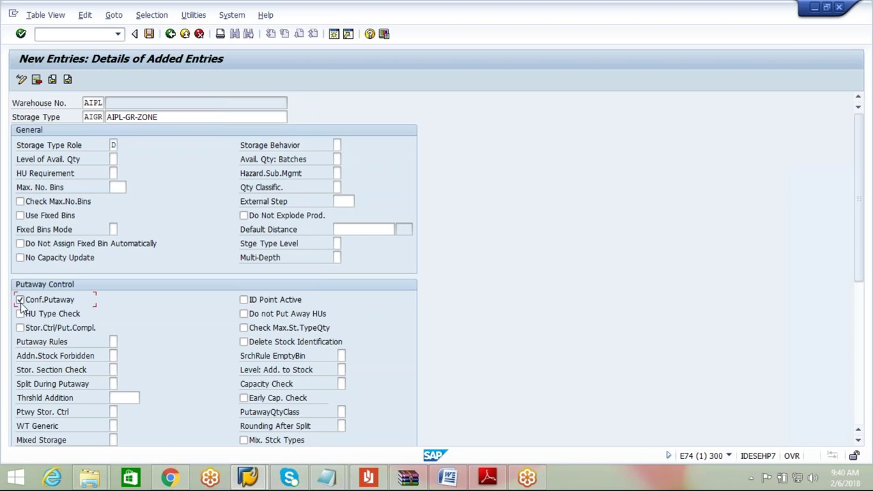
click(114, 342)
click(122, 342)
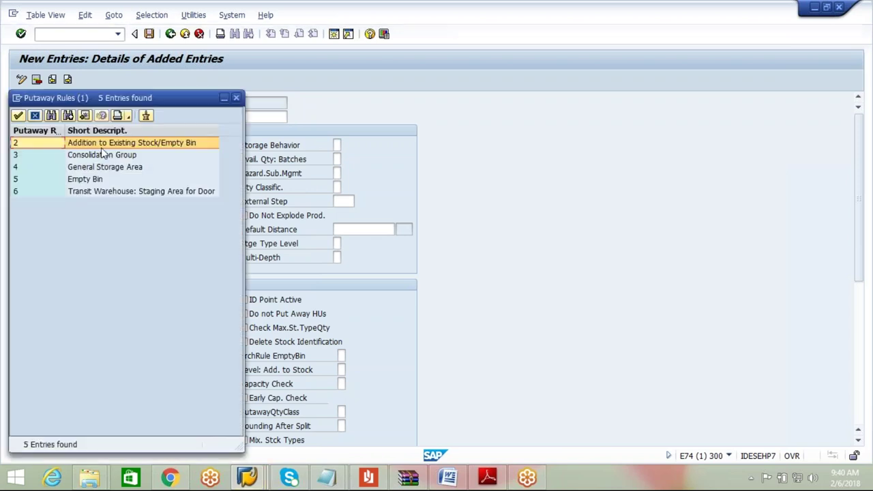
double_click(113, 170)
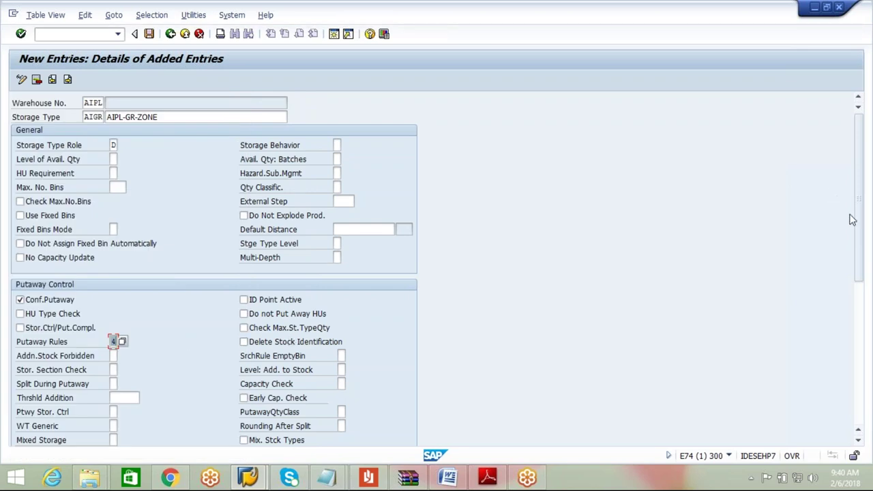
Step: Activate removal confirmation for storage type AIGR and save the entry
drag(859, 230, 865, 375)
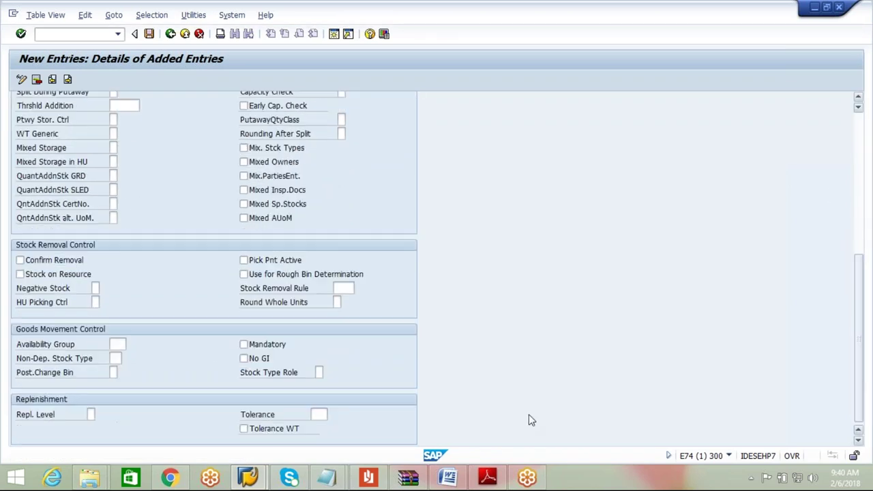
click(22, 260)
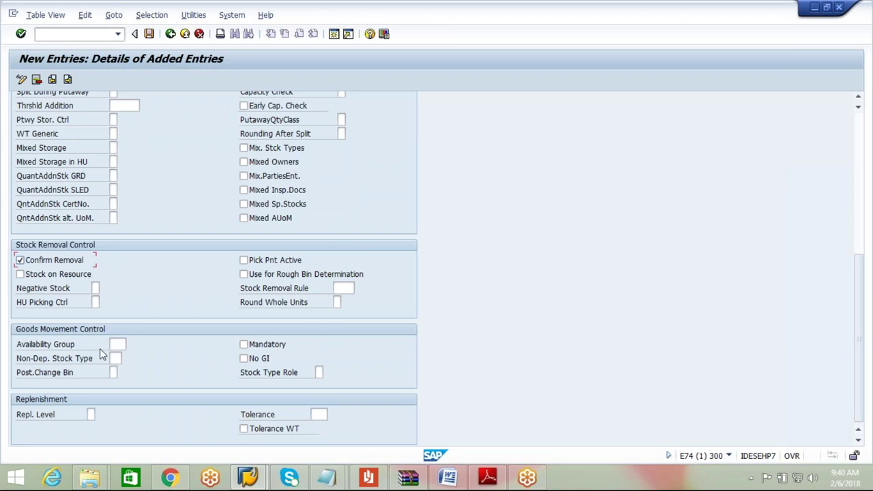
click(149, 34)
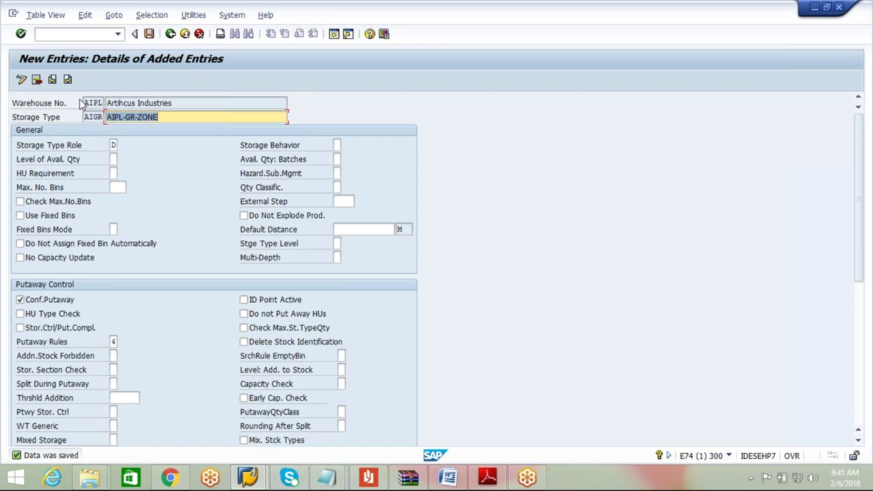
Step: Start another storage type entry AIGI for warehouse AIPL and fill its description with the earlier text AIPL-GR-ZONE
click(68, 79)
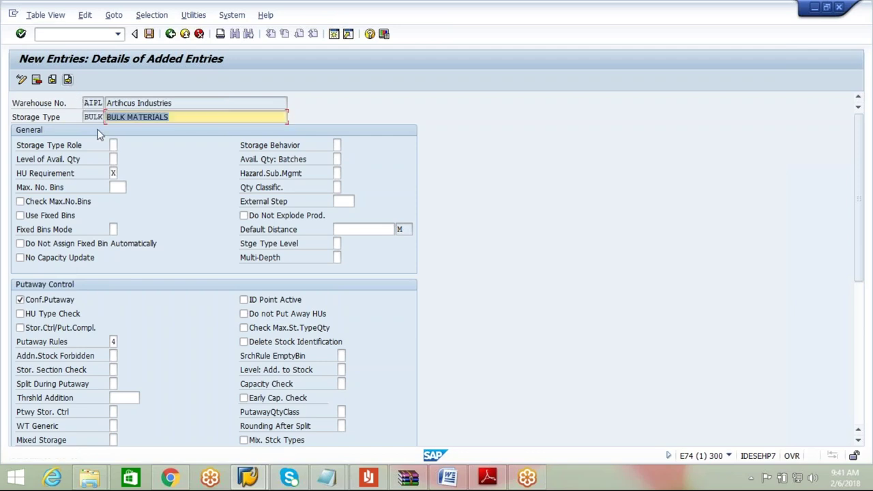
click(67, 79)
click(68, 80)
click(68, 79)
click(89, 102)
click(94, 116)
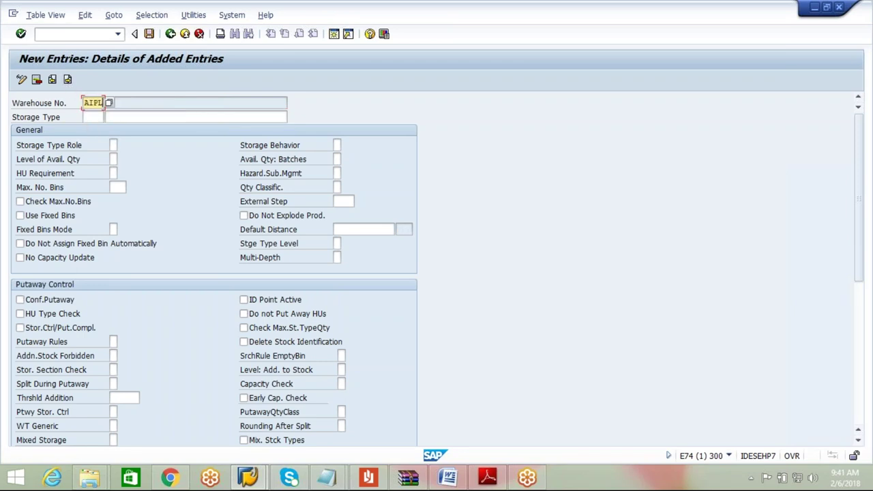
click(94, 117)
text(AIGI)
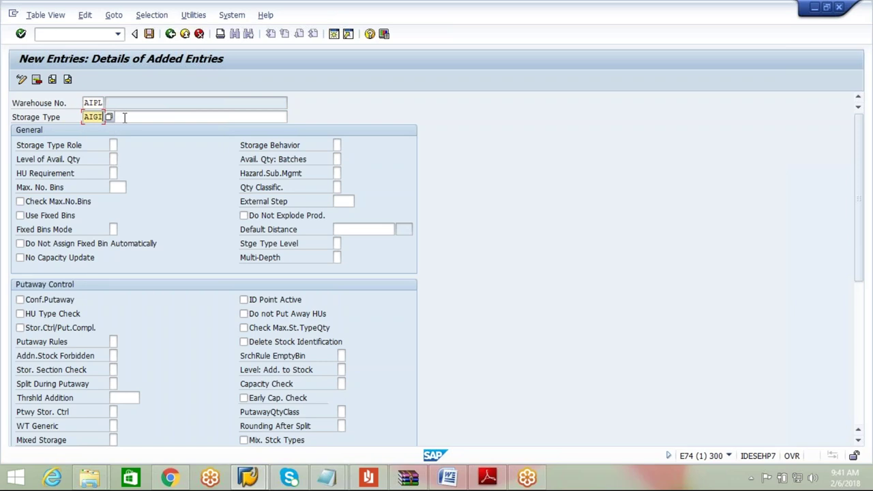
click(124, 118)
click(135, 131)
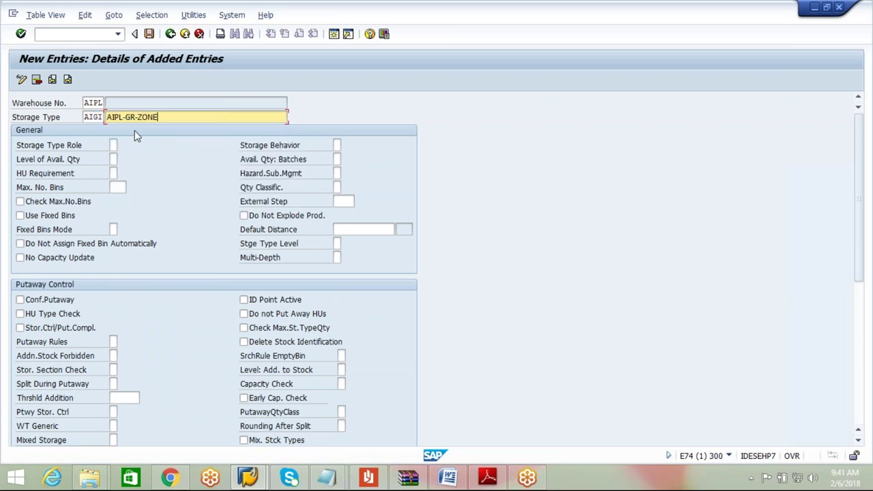
Step: Change the description of storage type AIGI to AIPL-GI-ZONE
key(BackSpace)
key(BackSpace)
key(BackSpace)
key(BackSpace)
key(BackSpace)
key(BackSpace)
text(I-ZONE)
Step: Assign the storage type role D, Staging Area Group, to storage type AIGI
click(115, 146)
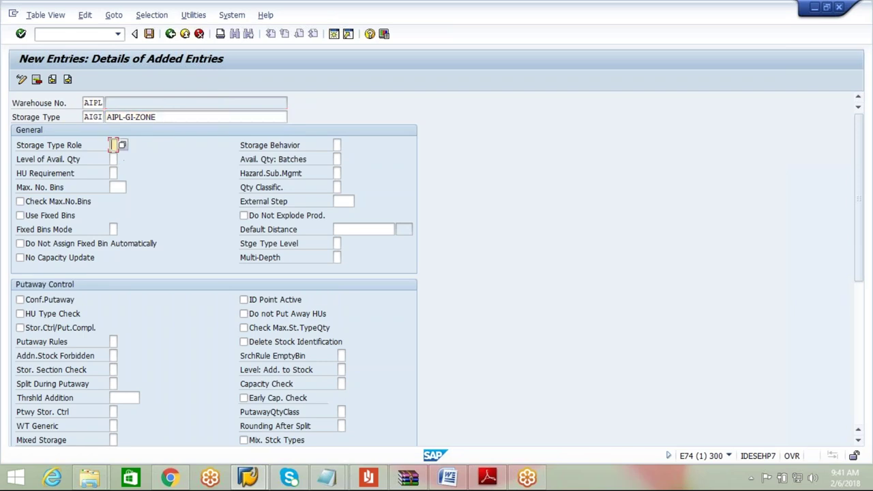
click(122, 146)
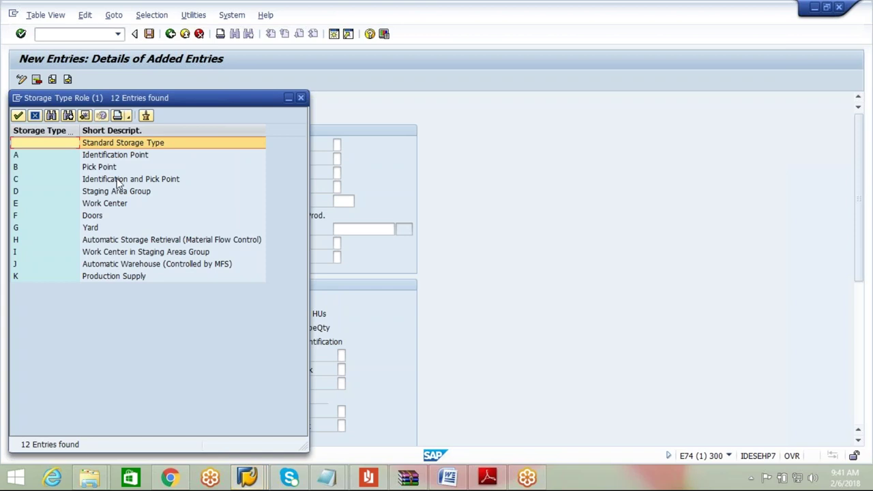
double_click(124, 193)
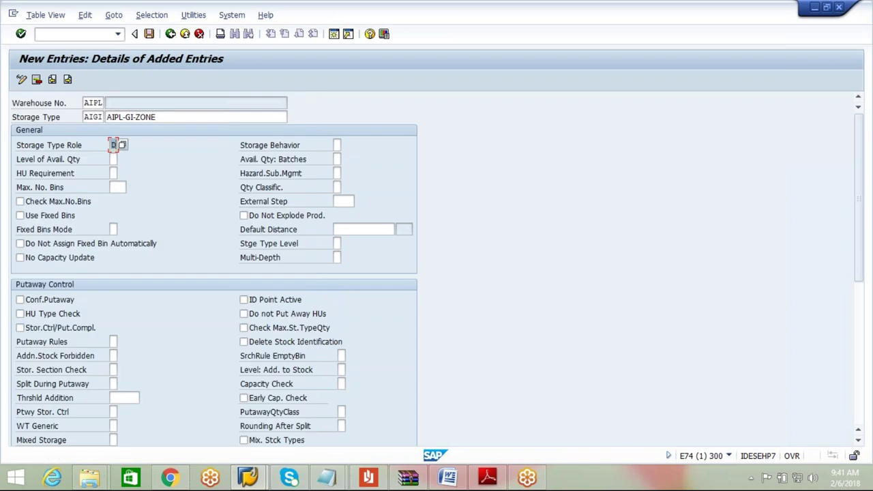
Step: Activate putaway confirmation and removal confirmation for storage type AIGI
click(20, 300)
drag(863, 220, 864, 388)
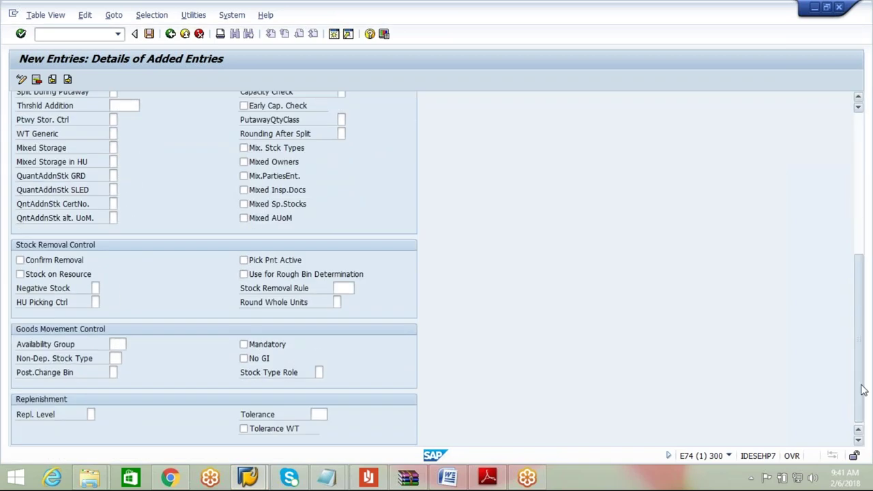
click(20, 260)
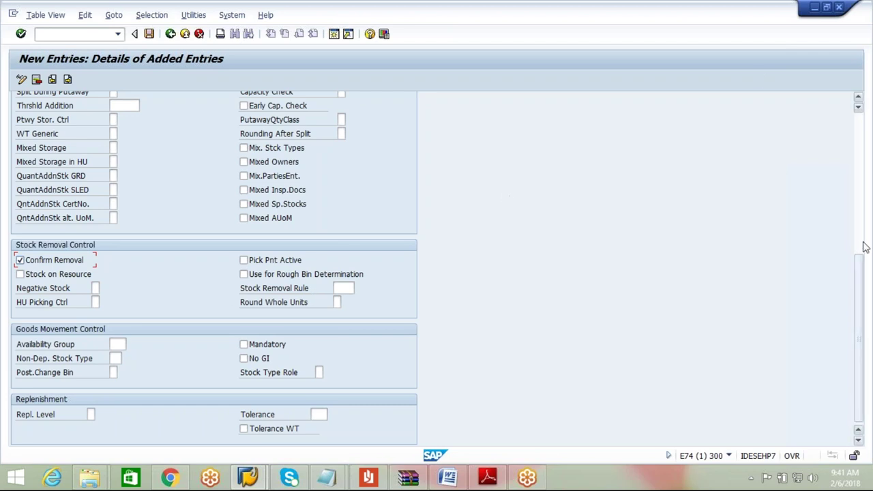
drag(854, 295, 857, 232)
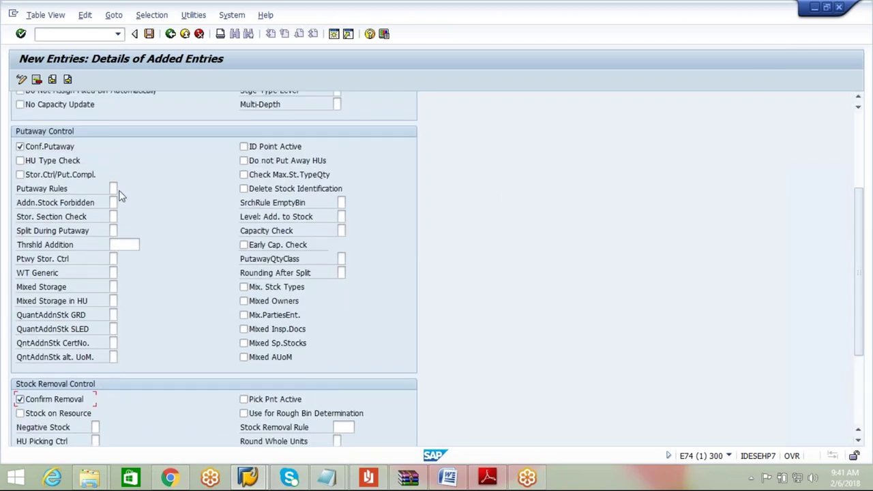
Step: Set the putaway rule of storage type AIGI to 4, General Storage Area, and save the entry
click(148, 34)
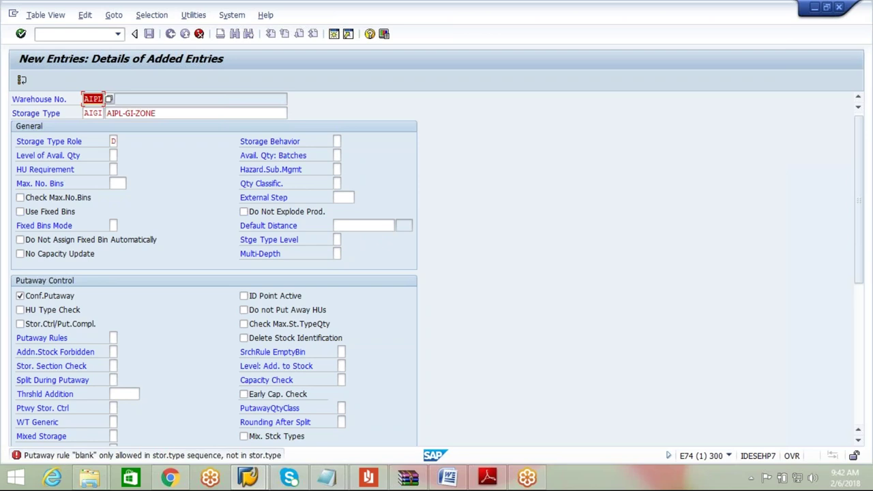
click(114, 338)
click(121, 337)
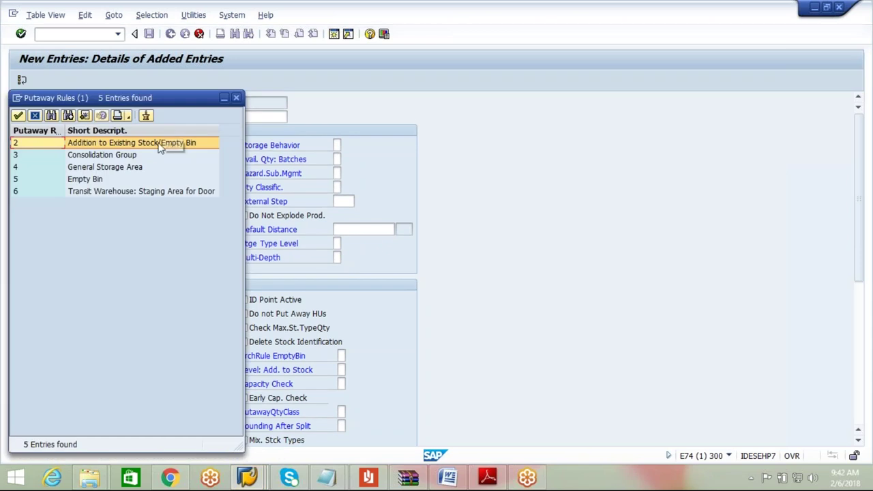
double_click(122, 168)
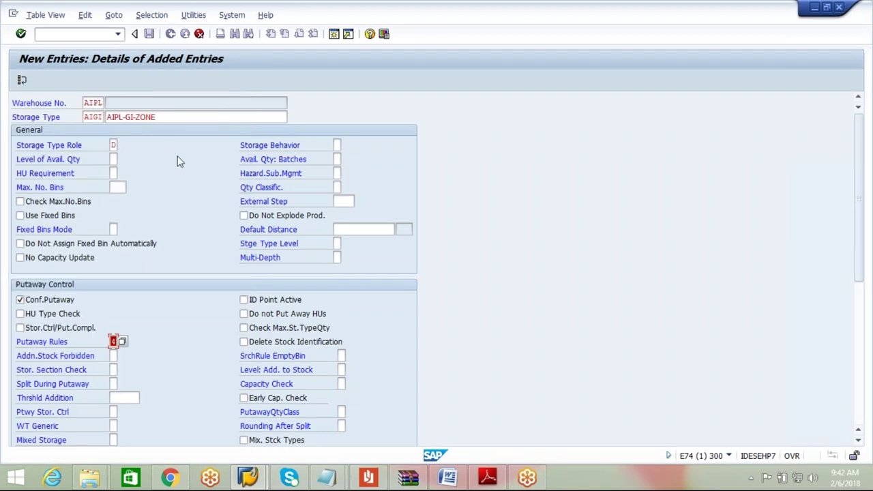
key(ctrl+s)
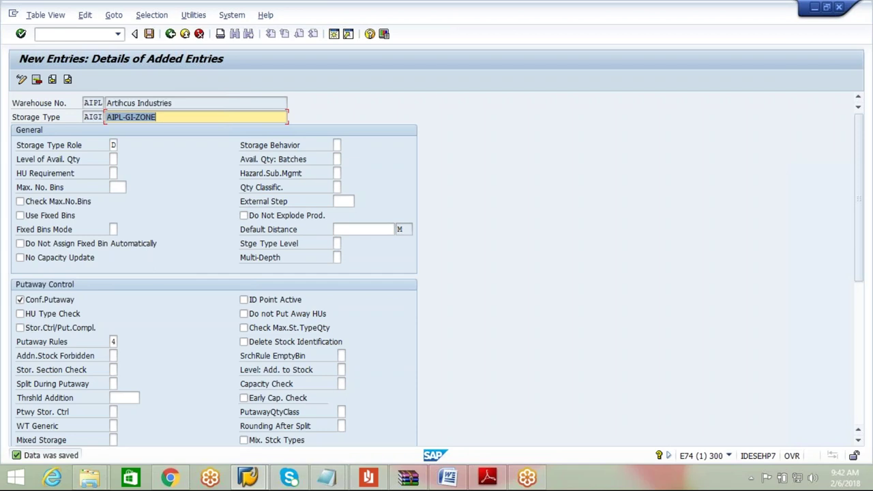
click(149, 35)
click(149, 33)
Step: Return to the implementation guide and start new entries in the Define Storage Section activity
click(169, 38)
click(170, 35)
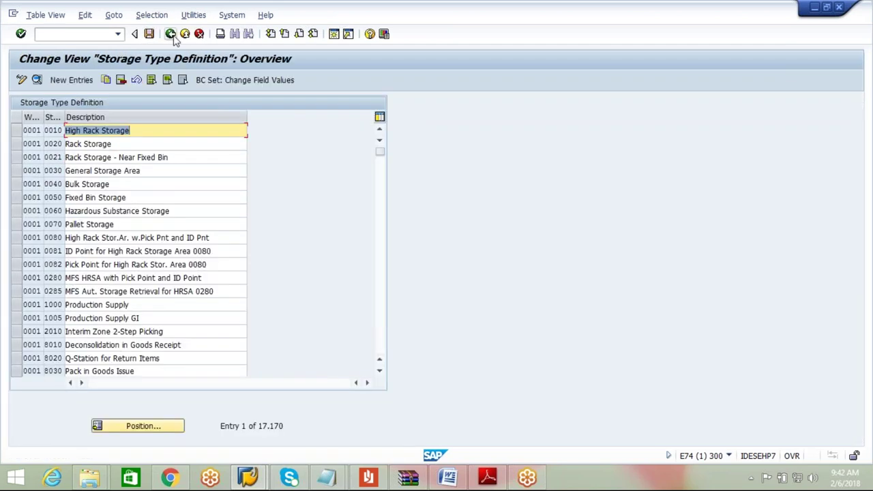
click(171, 34)
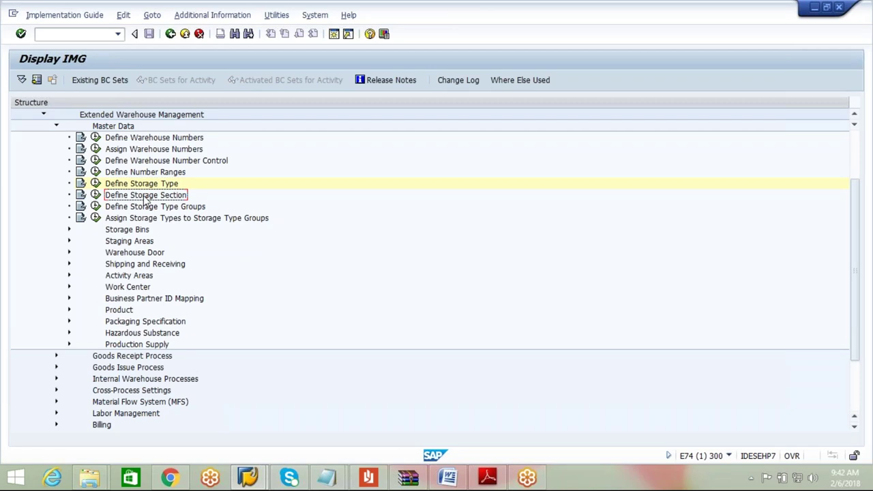
click(95, 195)
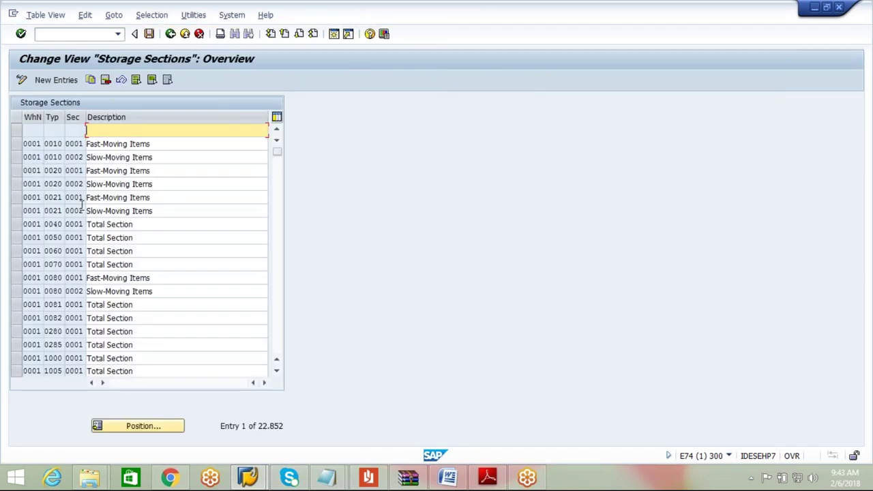
click(57, 80)
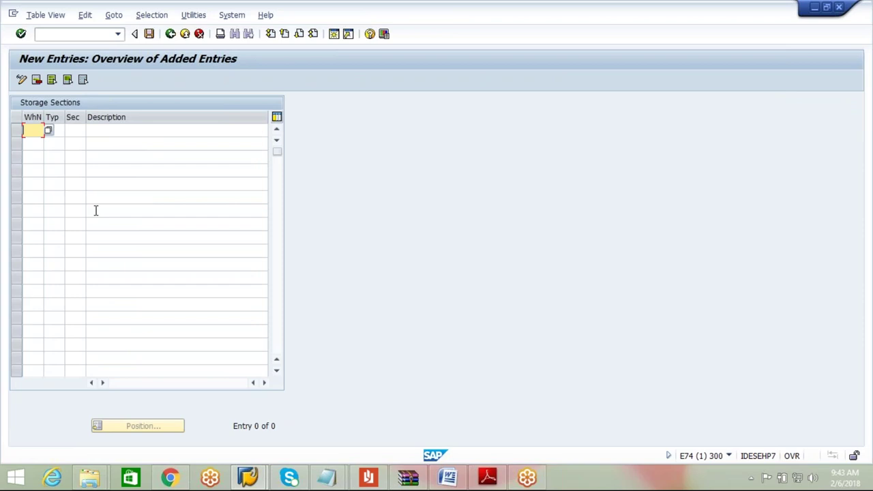
Step: Enter a storage section HIGH for warehouse AIPL, storage type FAST, with the description HIGH RACKS
text(AIPL)
click(61, 132)
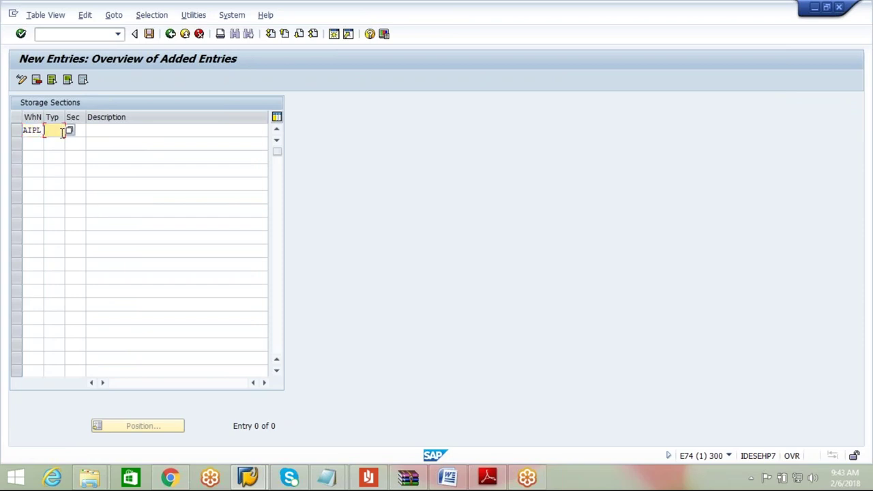
text(FAST)
click(77, 130)
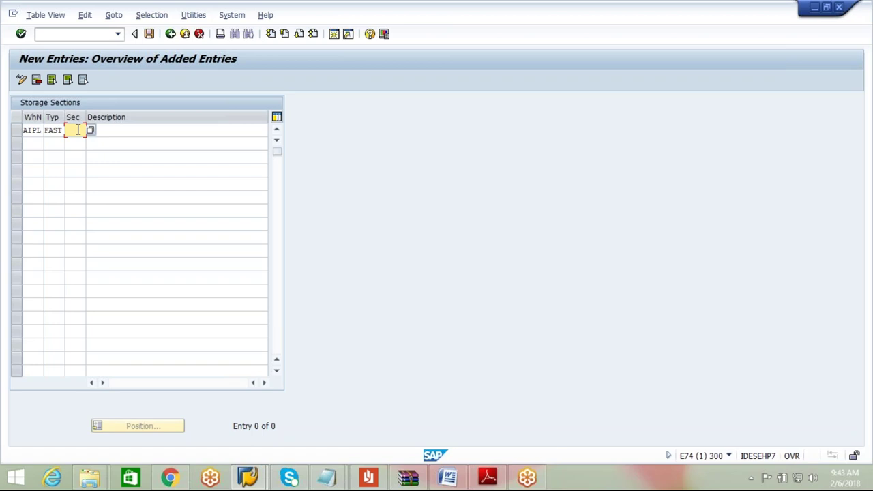
text(HIGH)
click(102, 131)
text(HIGH)
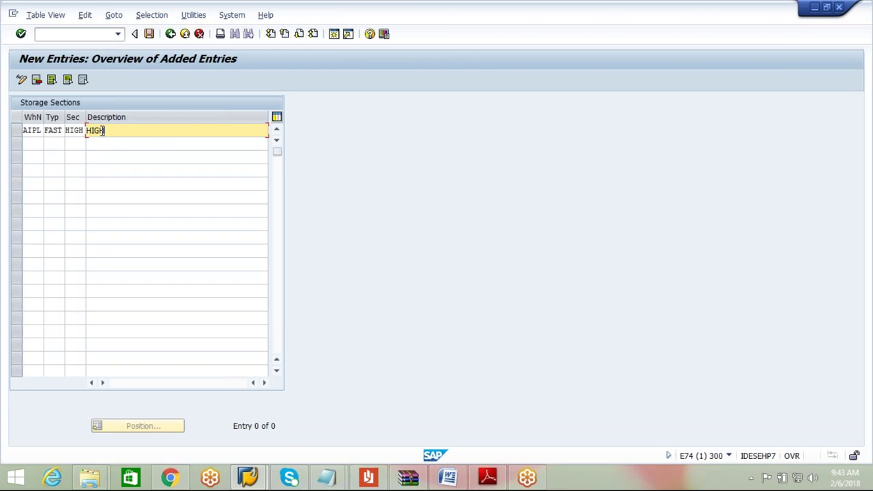
text( RACKS)
Step: Add a storage section LOW for warehouse AIPL, storage type FAST, with the description LOW RACKS
click(33, 144)
text(AIPL)
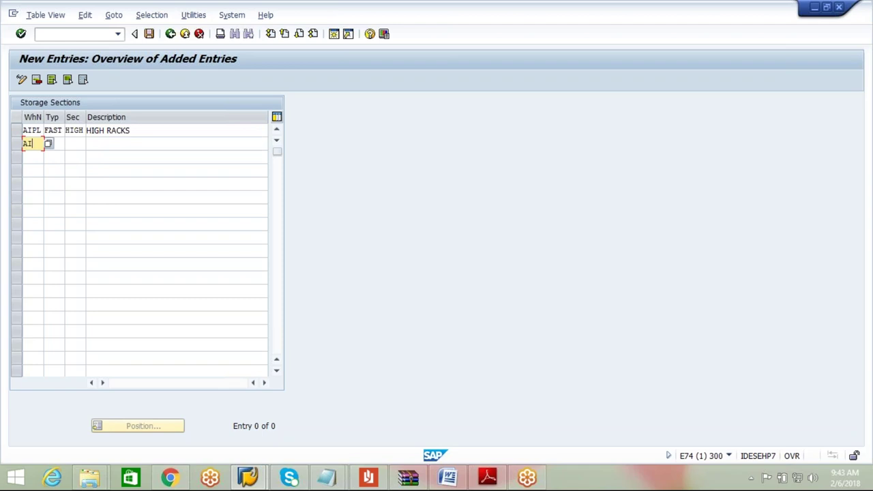
click(60, 144)
text(FAST)
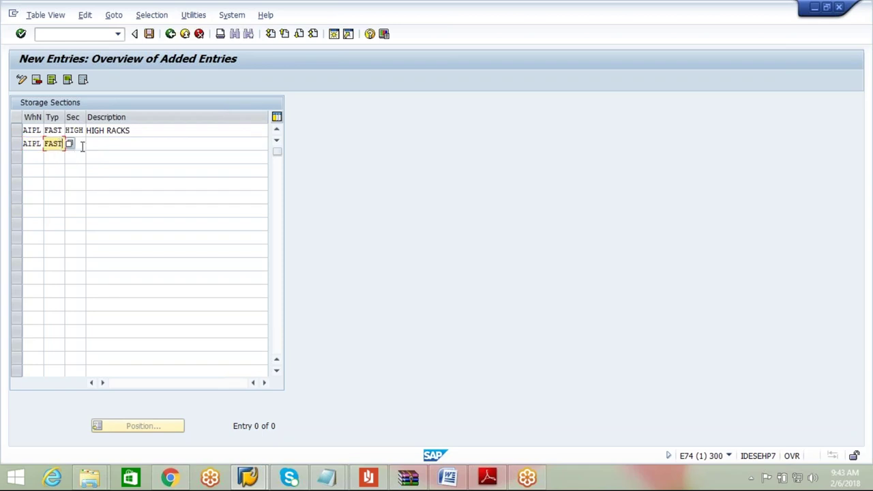
click(82, 143)
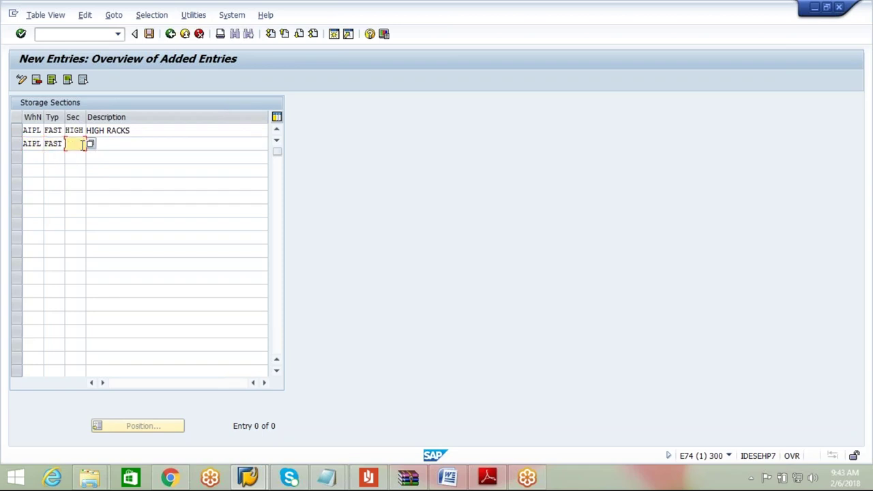
text(MID)
key(BackSpace)
key(BackSpace)
key(BackSpace)
text(LO)
click(105, 143)
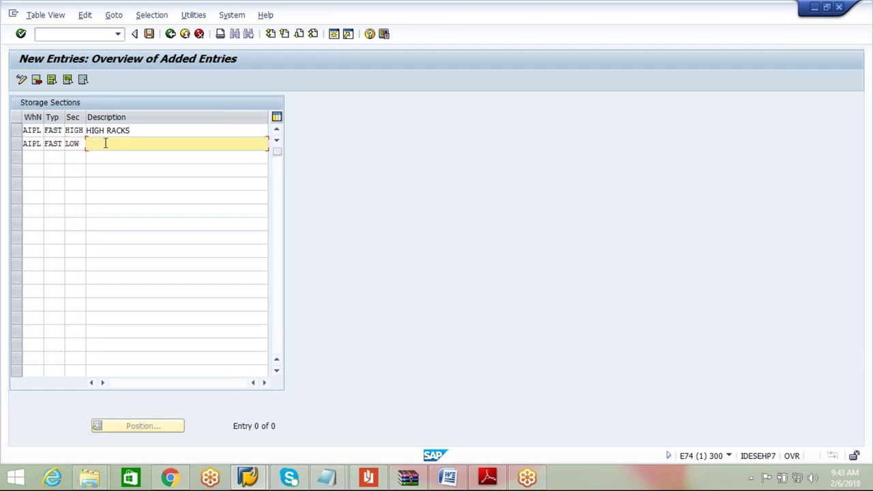
text(LOW RACKS)
key(Return)
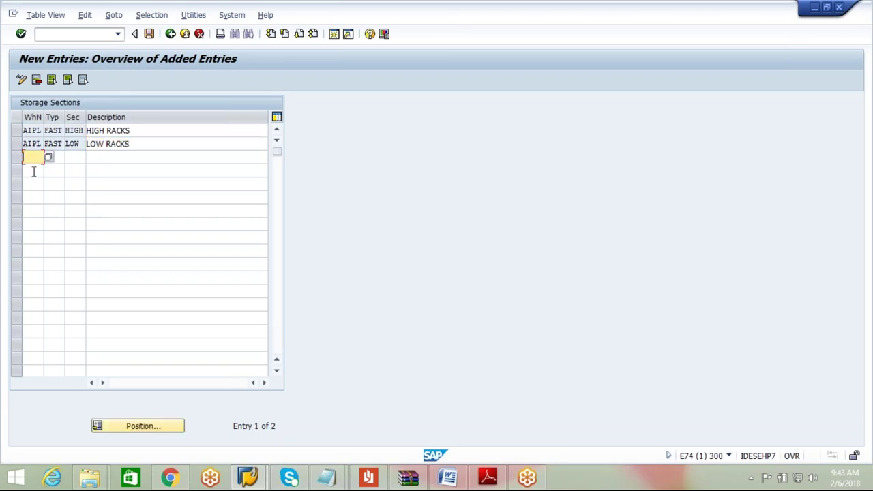
Step: Add a storage section ENGE for warehouse AIPL, storage type SLOW, with the description ENGE-PARTS
text(AI)
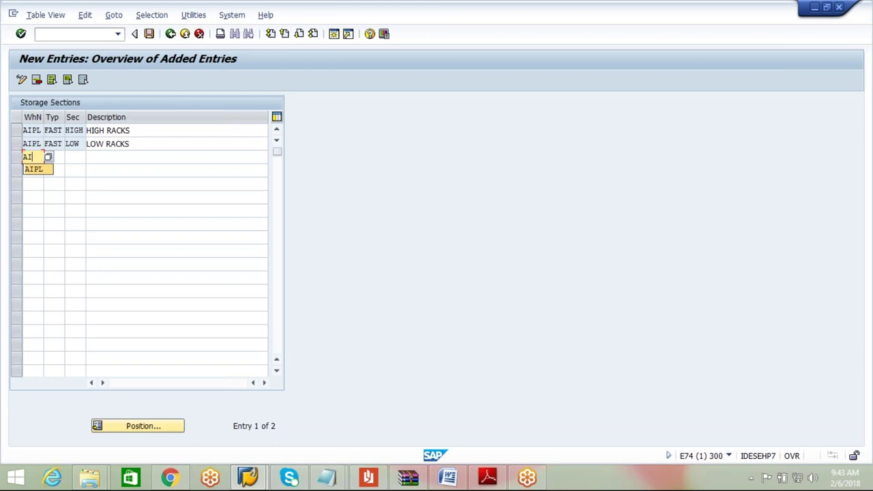
text(PL)
click(58, 158)
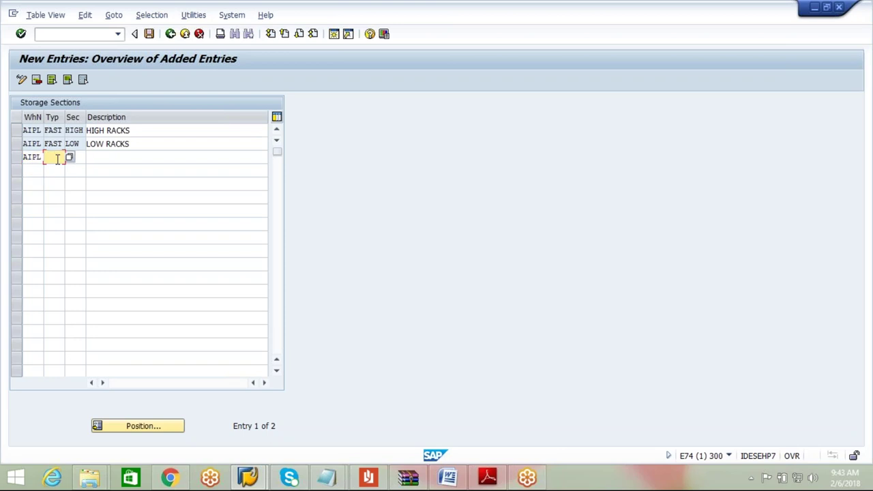
text(SLOW)
click(80, 159)
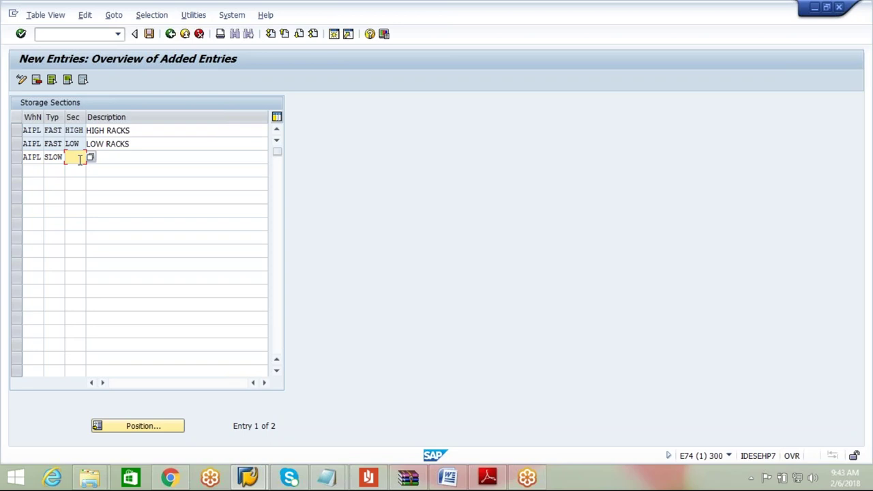
text(ENGE)
click(102, 157)
text(ENGE)
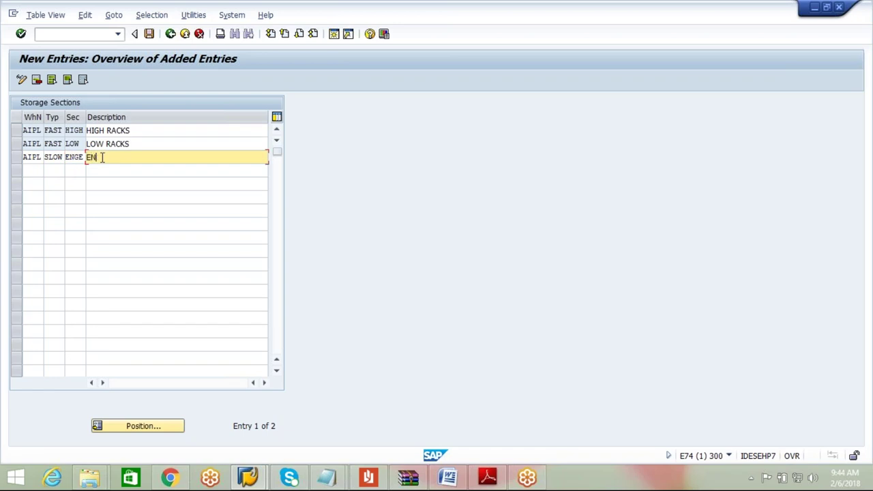
text(-PARTS)
Step: Add a storage section GEAR for warehouse AIPL, storage type SLOW, with the description GEAR-PARTS
click(39, 171)
text(AIPL)
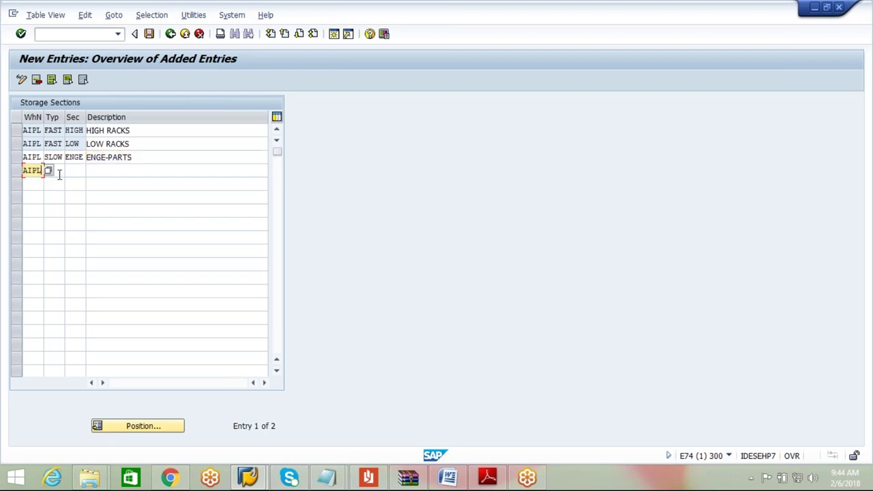
click(60, 171)
text(SLOW)
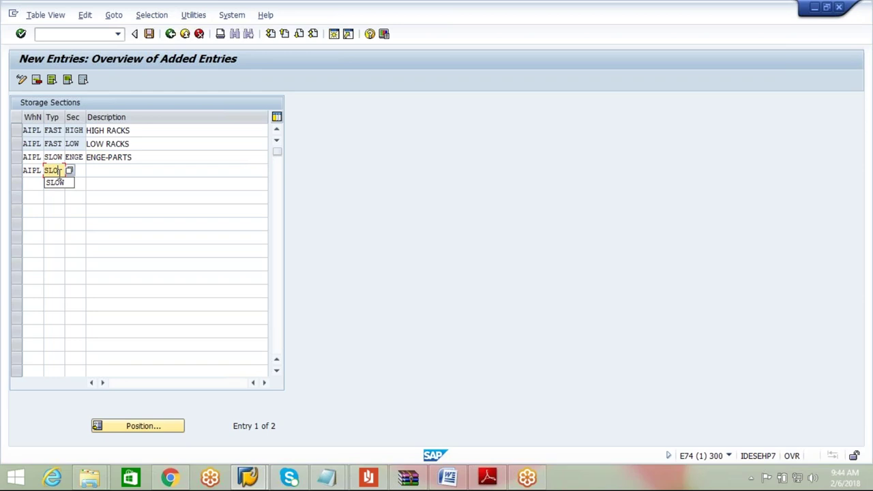
click(74, 171)
text(GEAR)
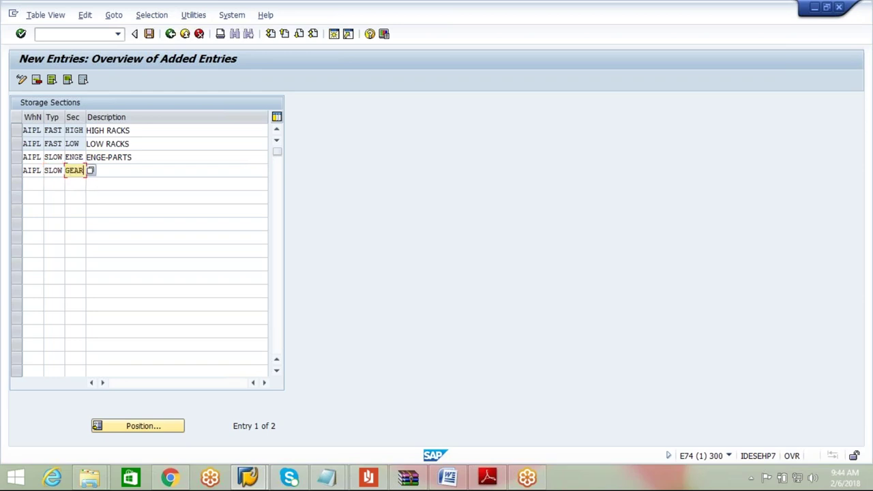
click(105, 171)
text(GEAR)
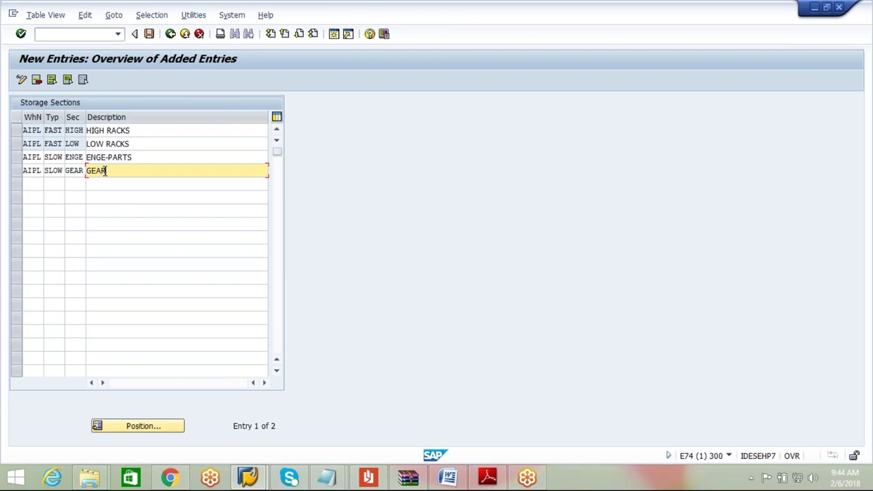
text(-PARTS)
key(Return)
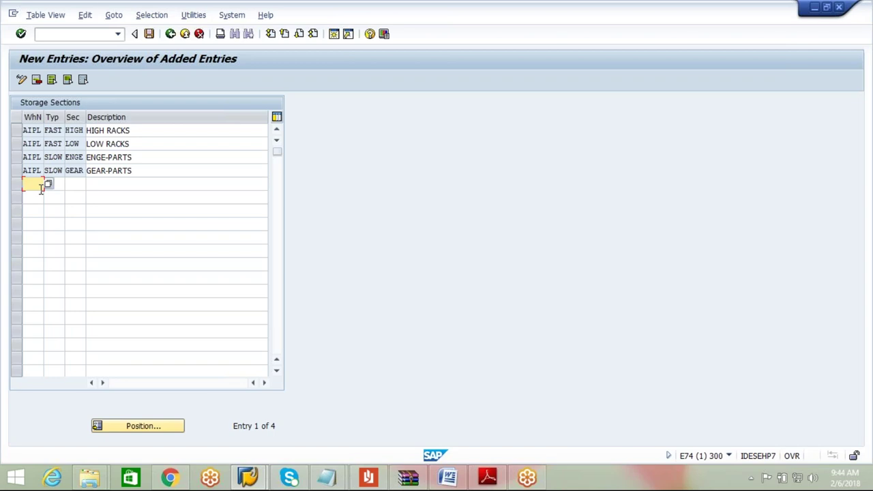
Step: Save the new storage sections and go back to the Storage Bins node of the implementation guide
click(149, 34)
click(188, 217)
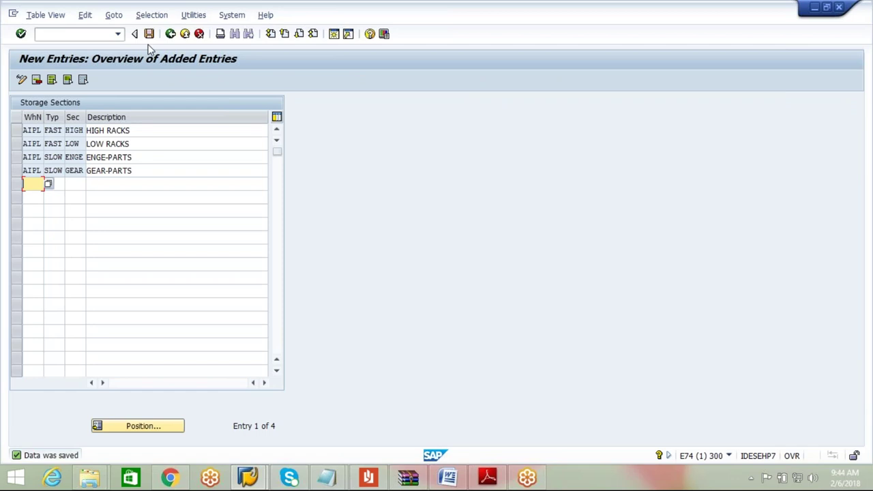
click(169, 38)
click(172, 36)
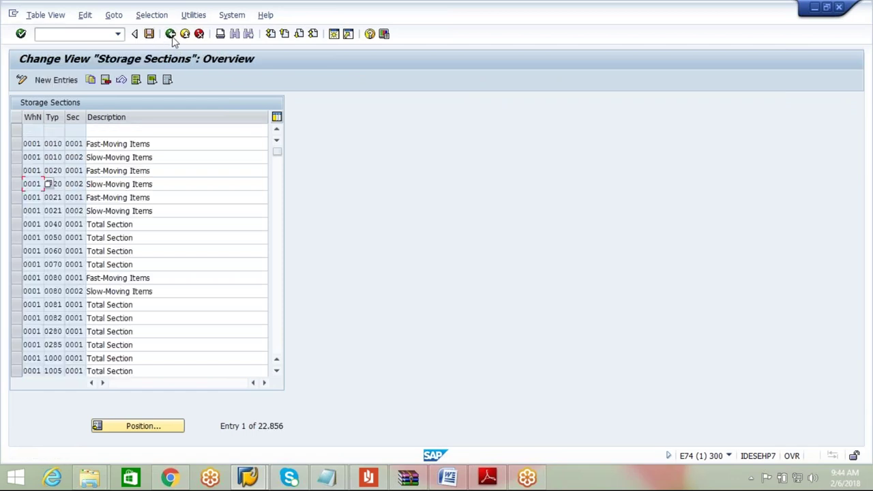
click(171, 38)
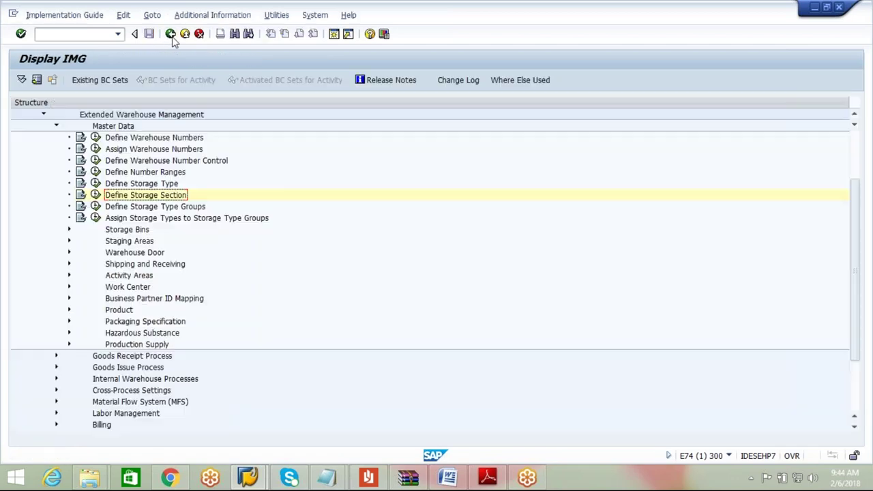
click(131, 232)
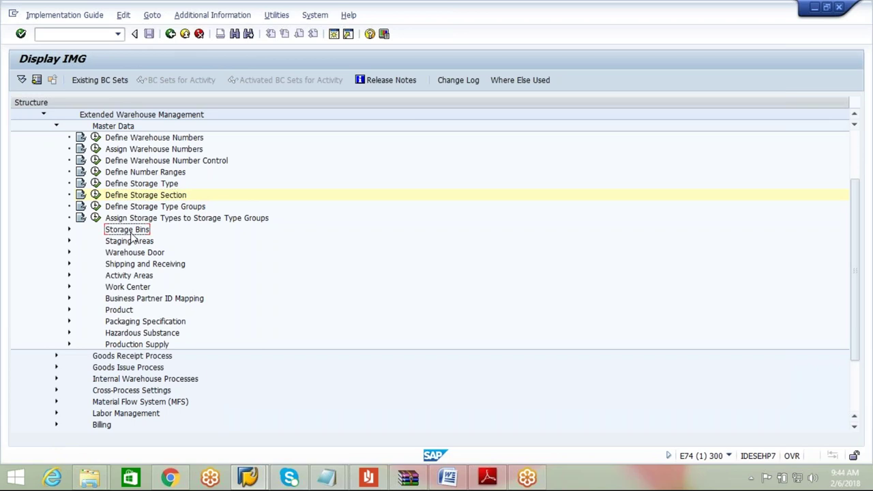
Step: Expand the Storage Bins node and open the Define Storage Bin Types activity
click(69, 231)
click(161, 244)
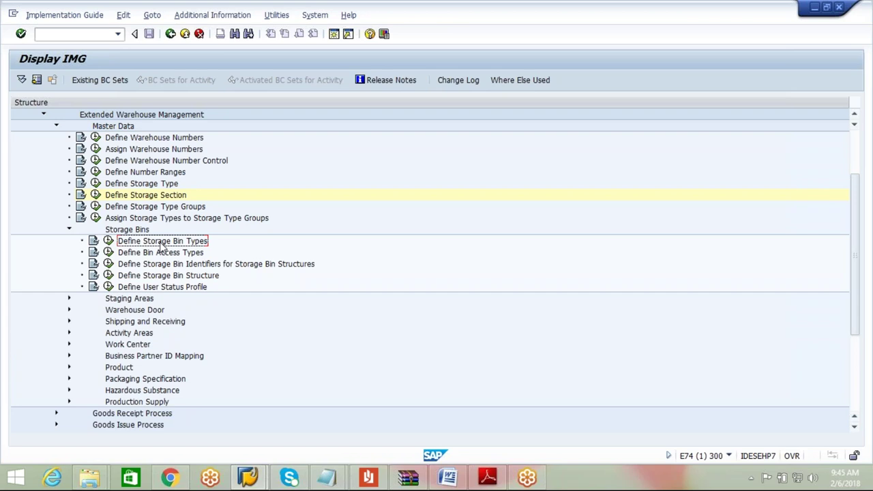
click(108, 241)
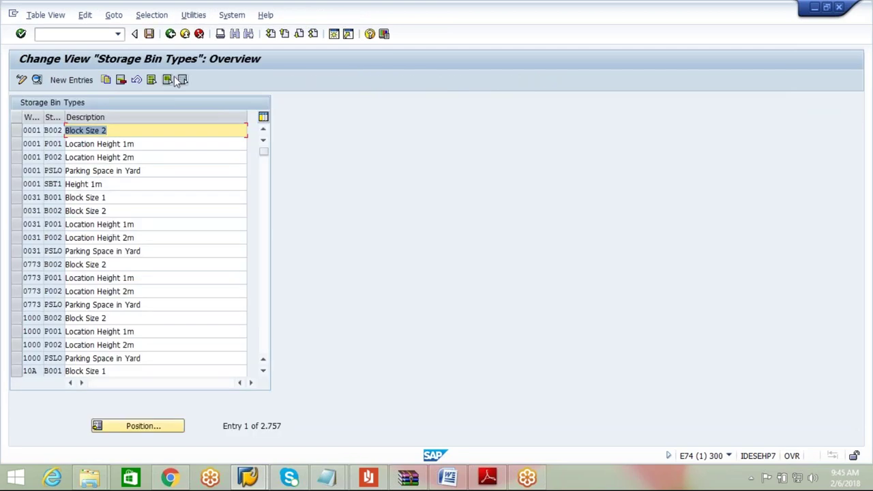
Step: Filter the storage bin types by contents so that the warehouse number equals AIPL
click(152, 15)
click(164, 31)
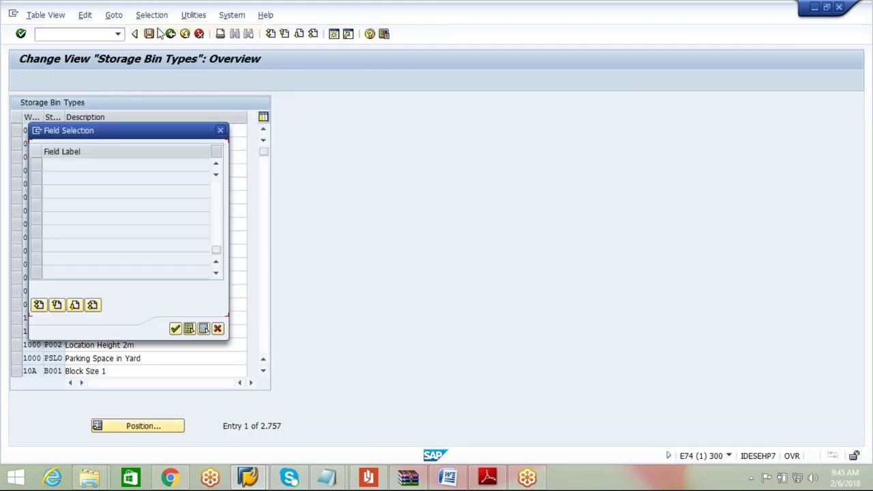
click(216, 262)
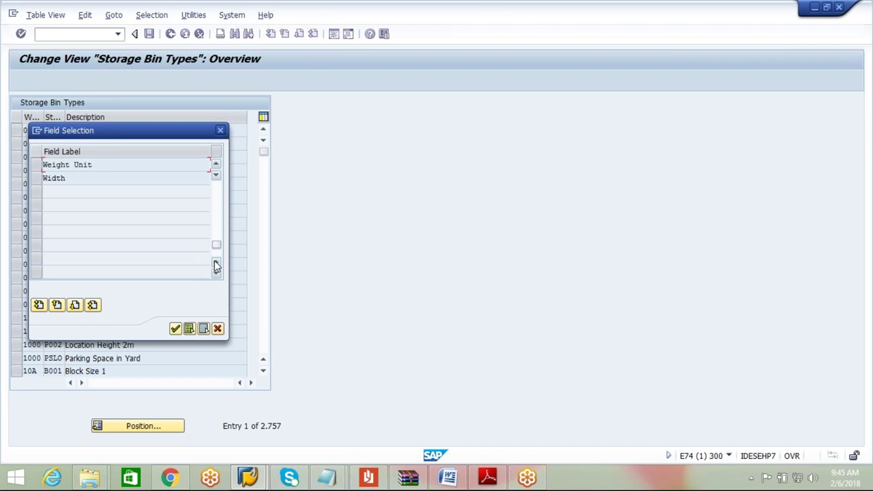
click(215, 262)
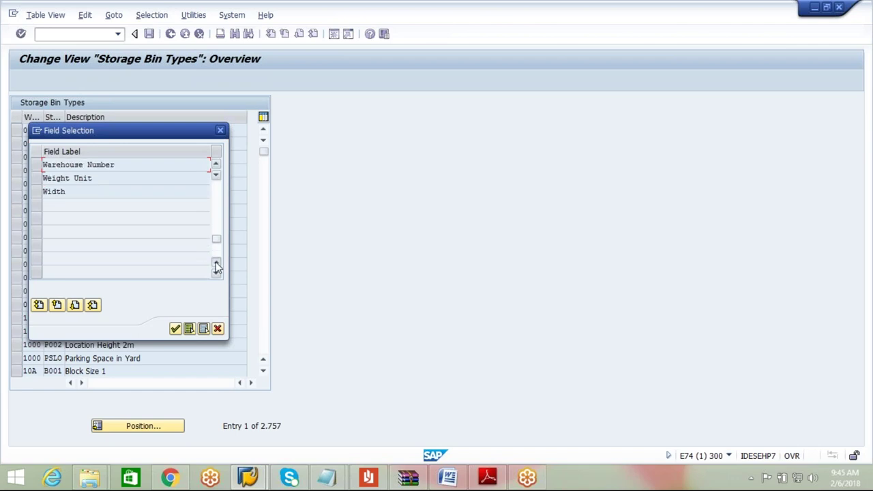
click(216, 262)
click(36, 179)
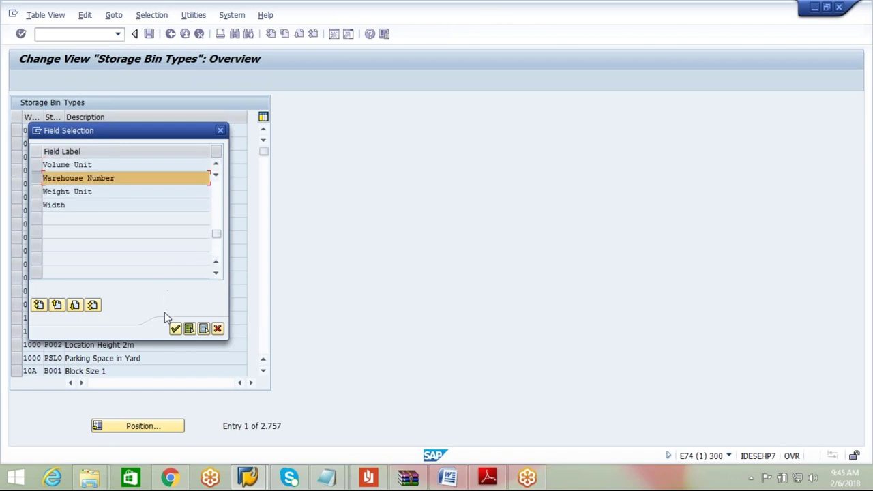
click(176, 330)
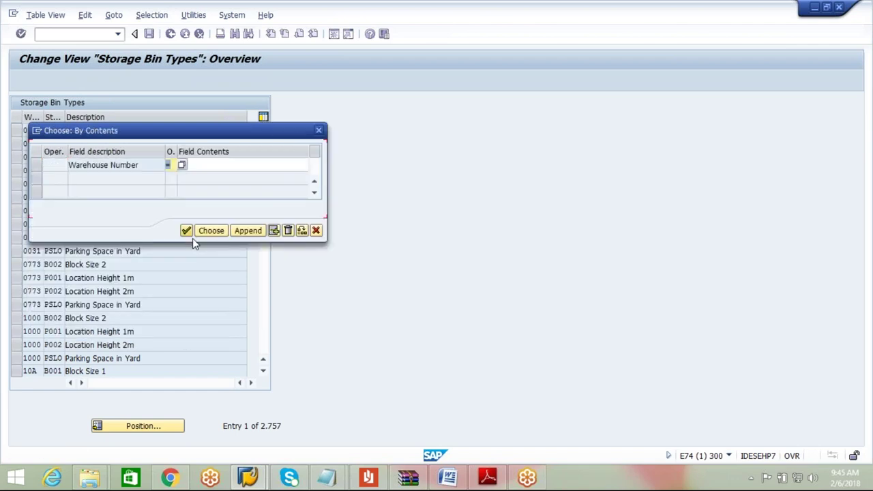
click(230, 165)
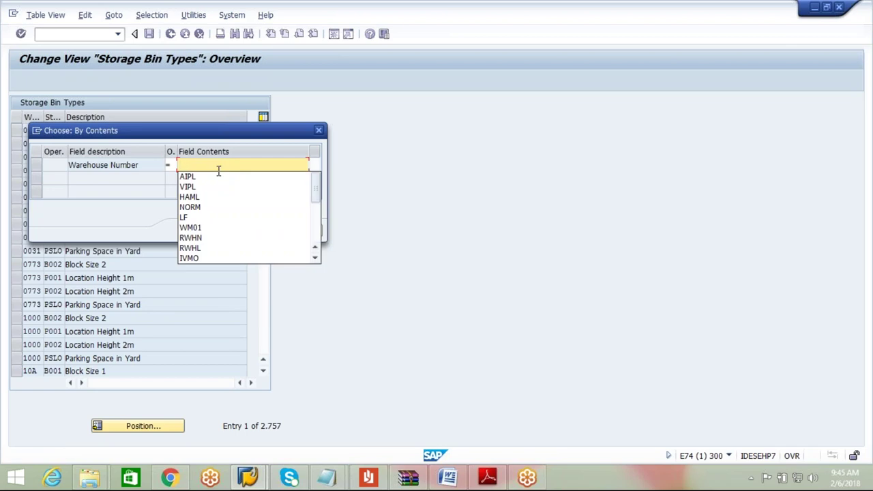
click(215, 175)
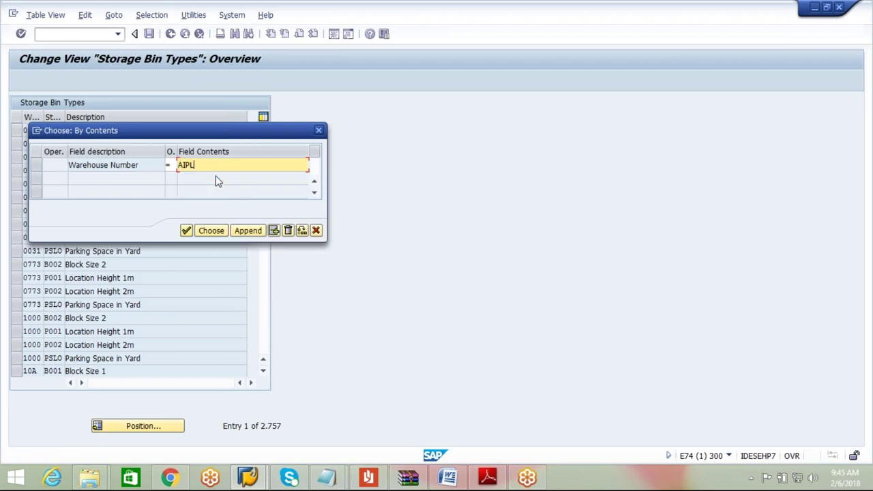
click(201, 232)
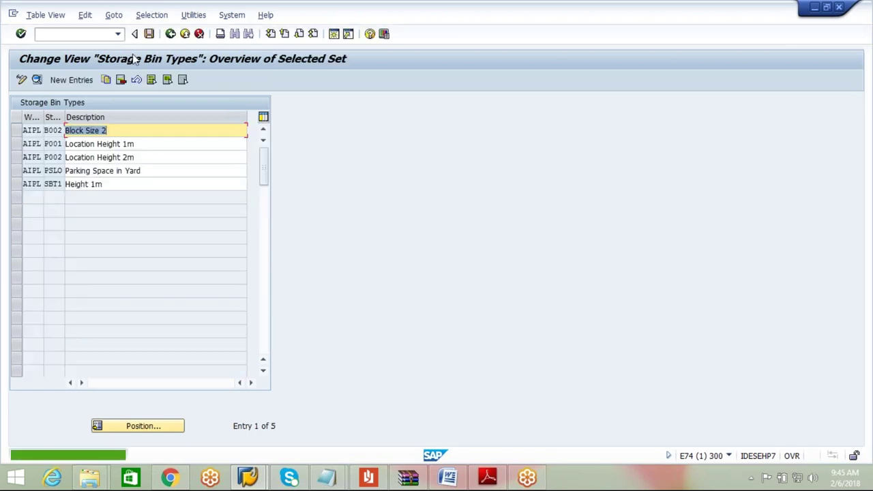
Step: Delete all storage bin types listed for warehouse AIPL and save the change
click(150, 81)
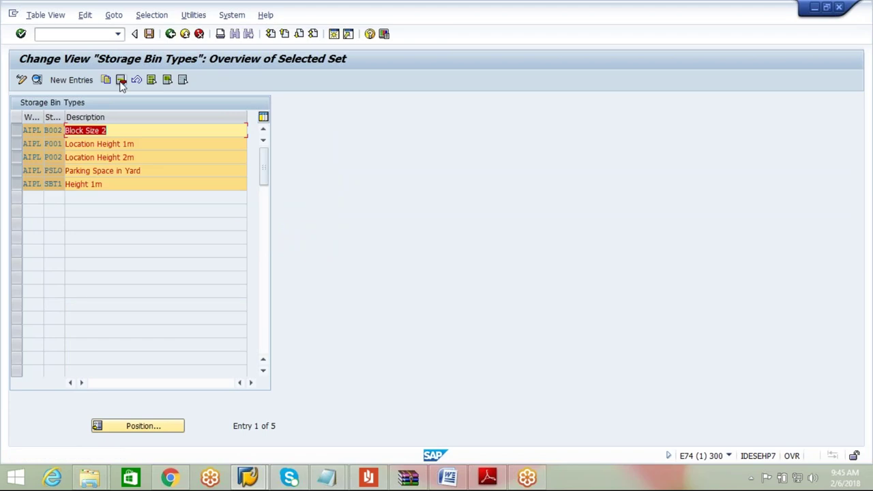
click(121, 81)
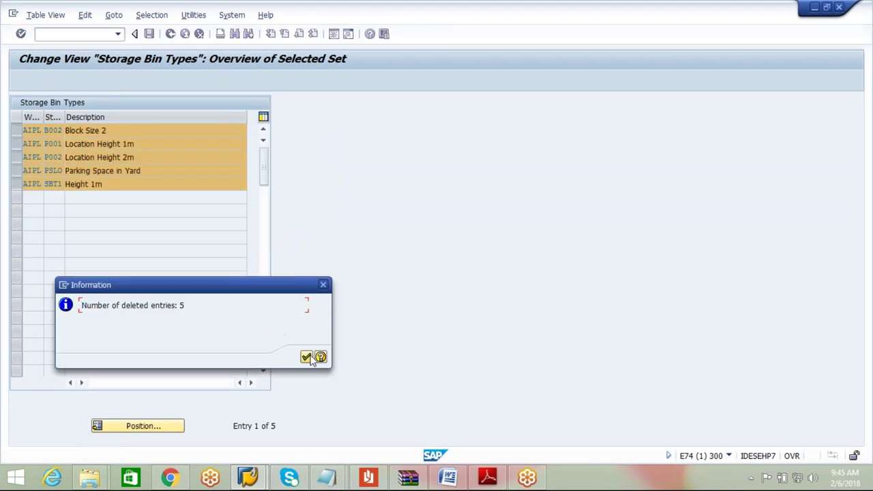
click(312, 357)
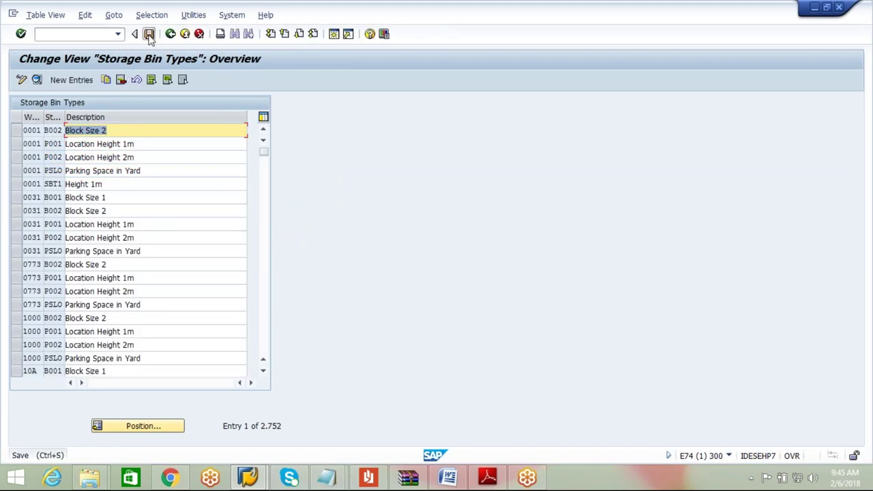
click(148, 34)
click(190, 217)
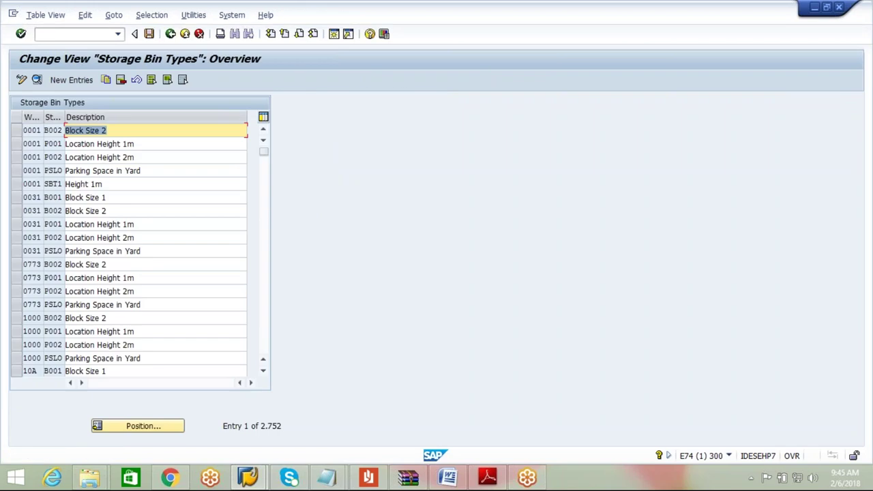
Step: Start a new storage bin type METL for warehouse AIPL with the description METAL-BINS
click(74, 80)
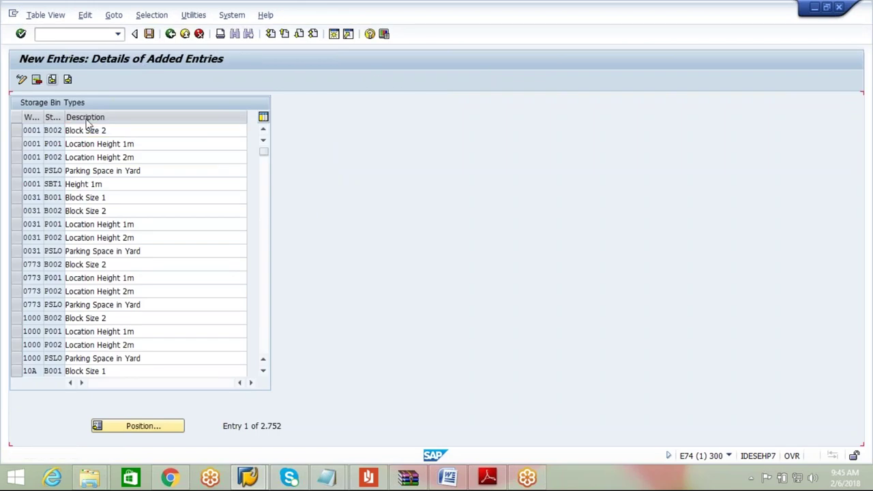
text(AI)
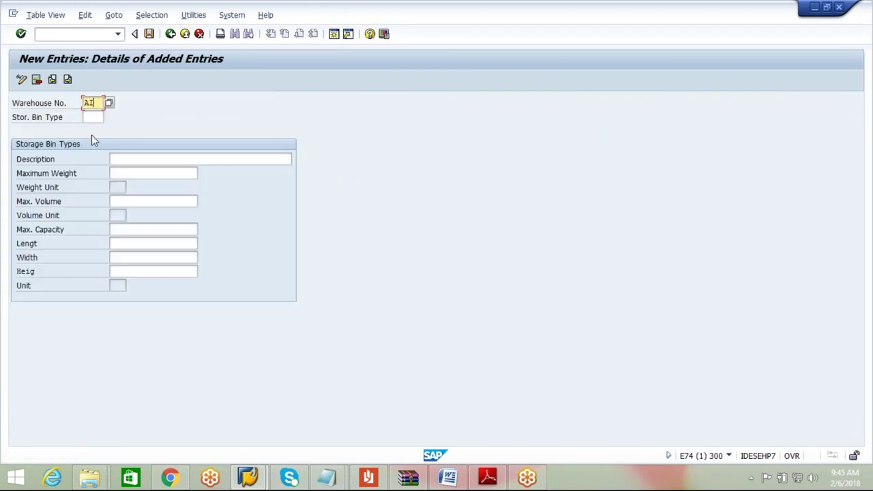
text(PL)
key(Tab)
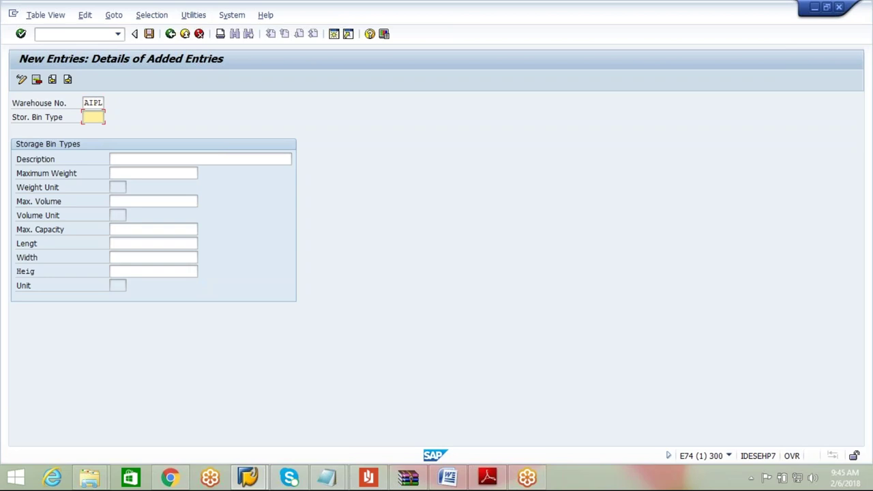
text(METL)
click(143, 161)
text(MET)
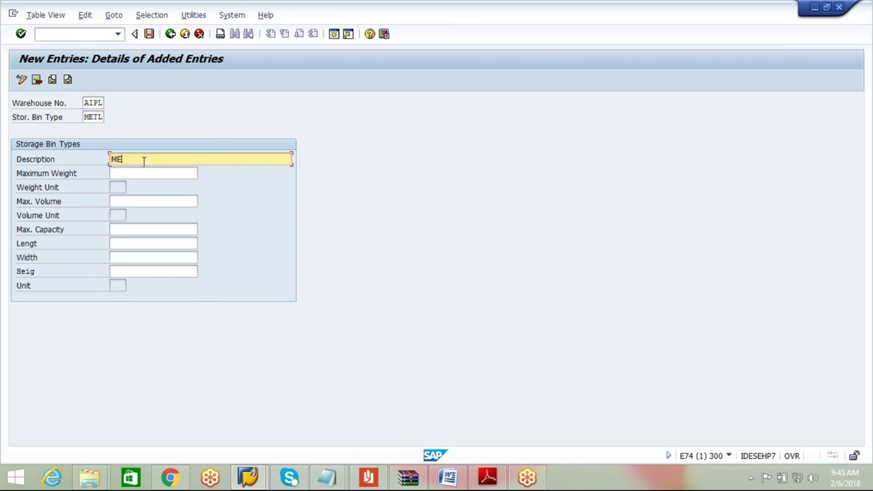
text(AL-BINS)
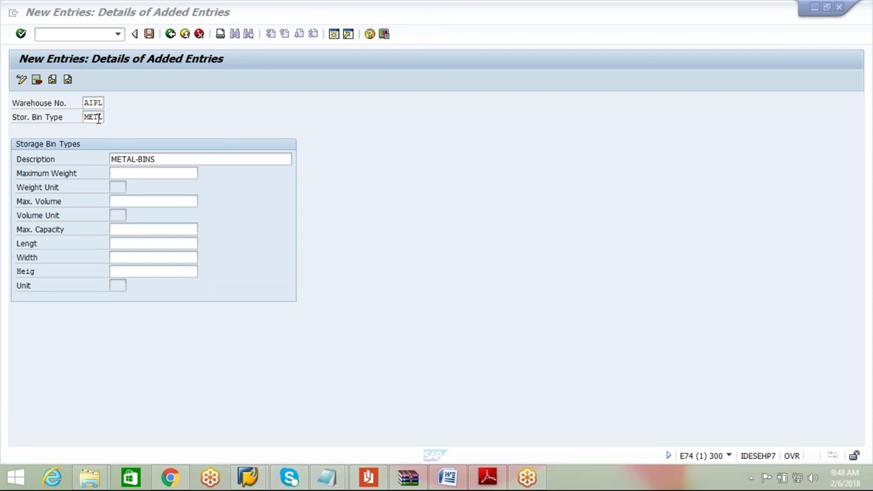
Step: Set the maximum weight of storage bin type METL to 50
click(98, 117)
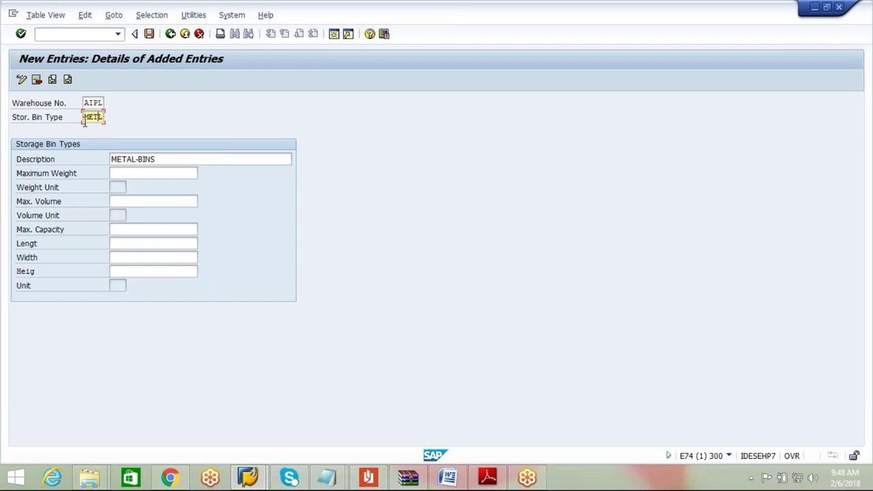
click(125, 176)
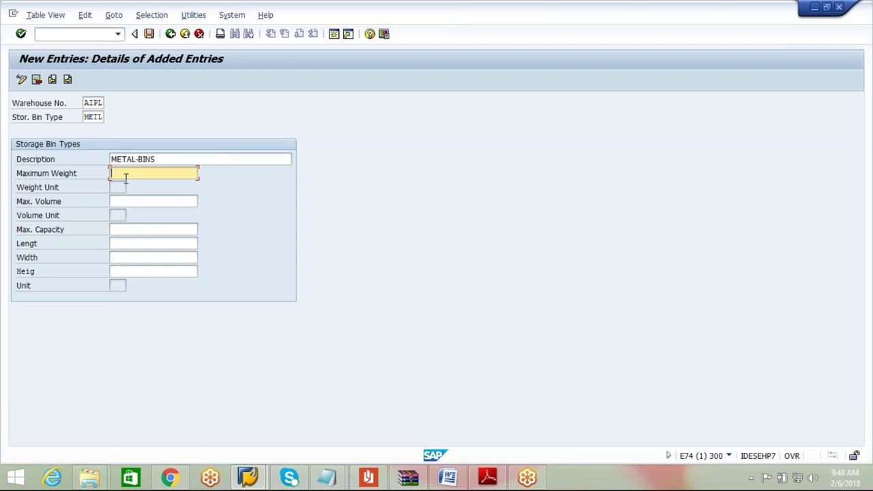
text(3)
key(BackSpace)
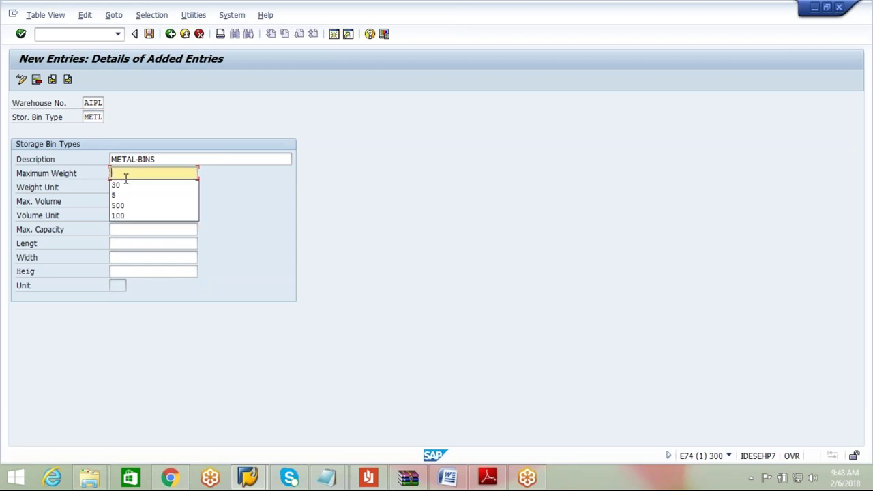
text(50)
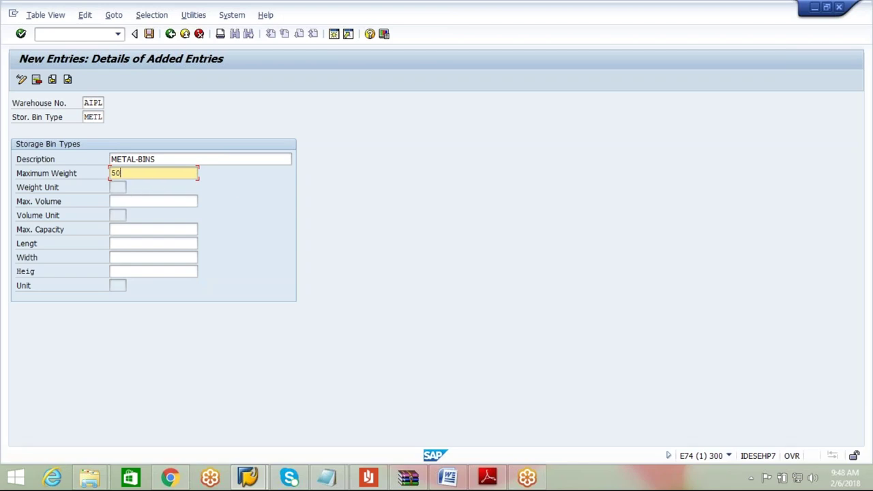
key(Return)
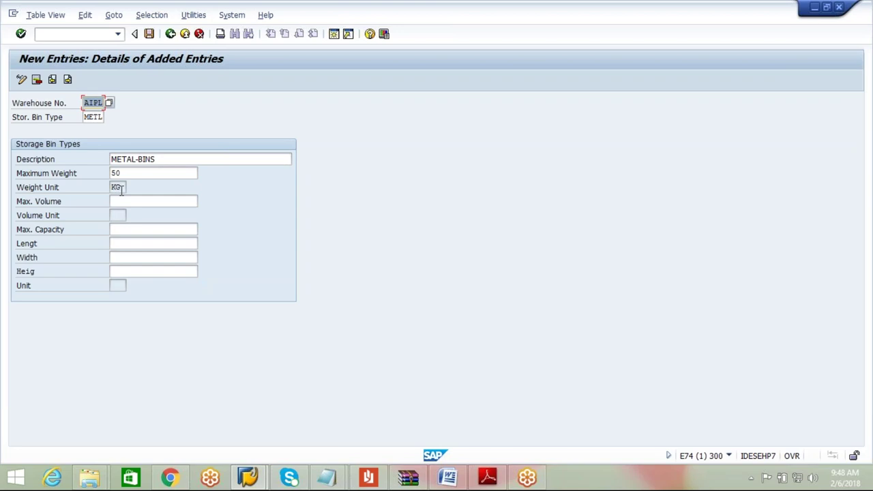
Step: Open a second session, run spro and expand the SAP Reference IMG down to the Extended Warehouse Management Master Data node
click(334, 39)
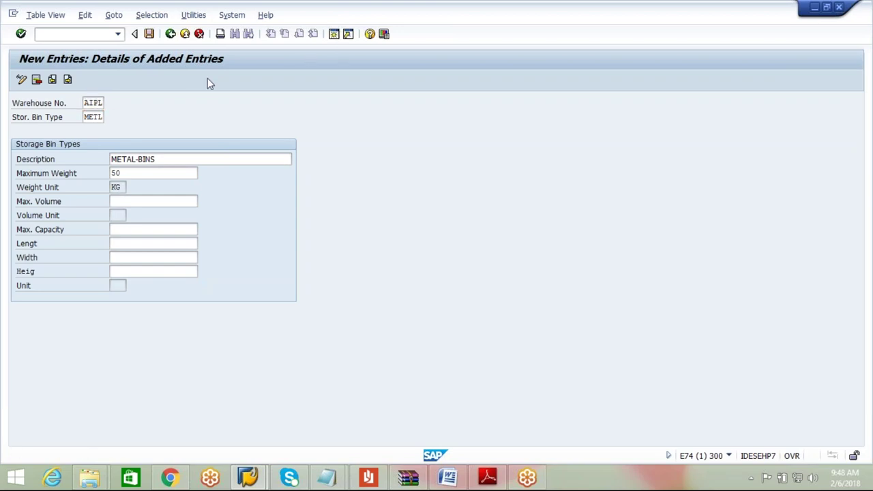
text(spro)
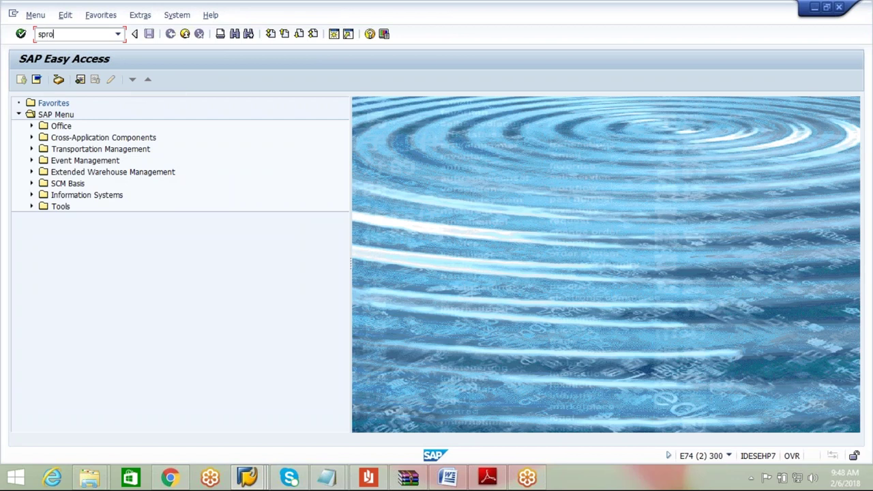
key(Return)
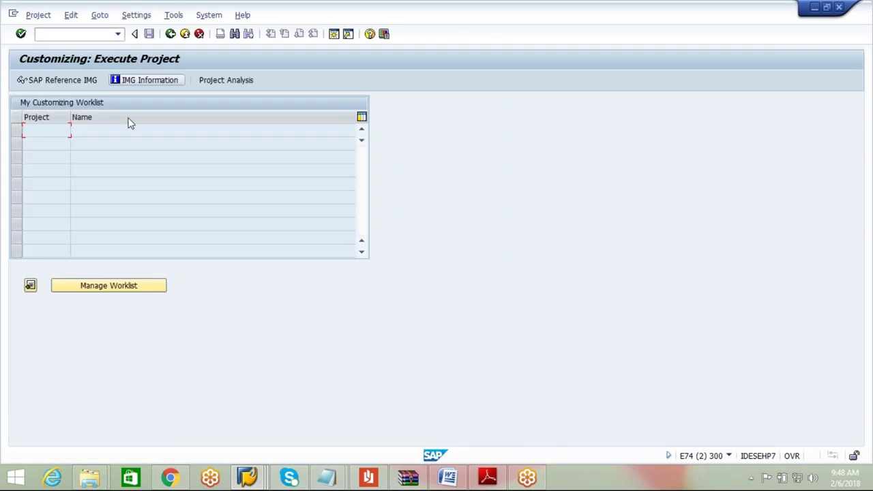
click(88, 83)
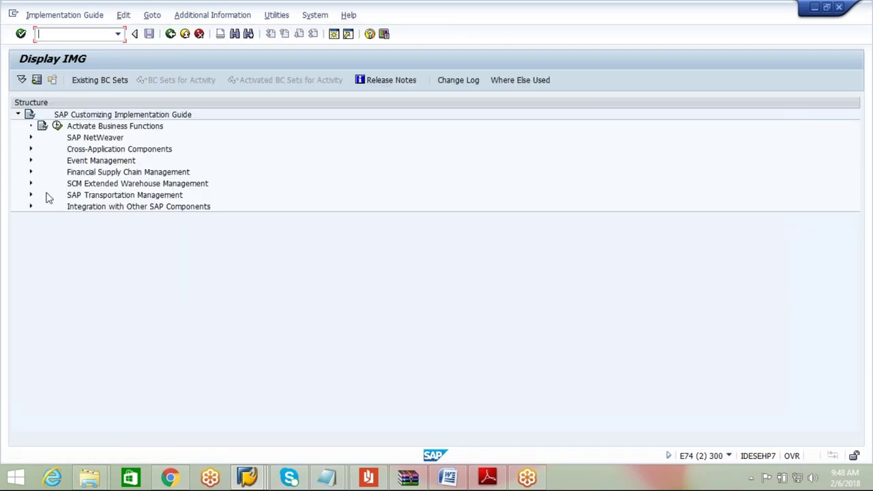
click(31, 185)
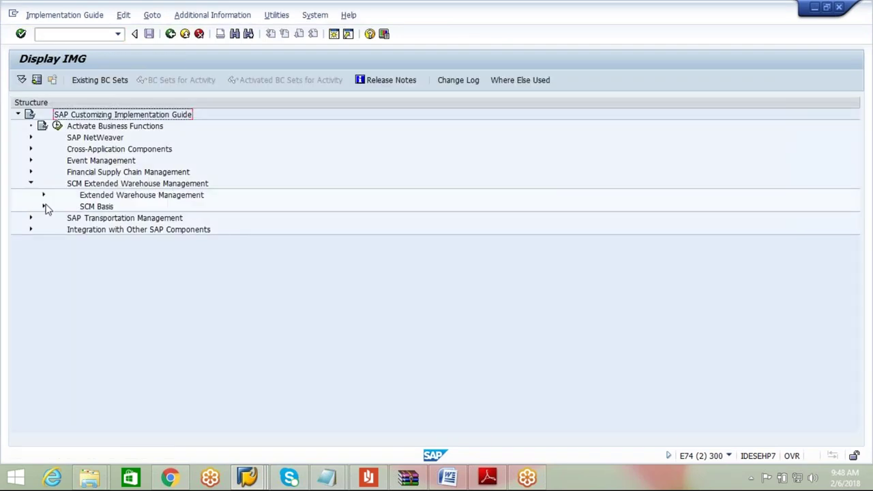
click(45, 196)
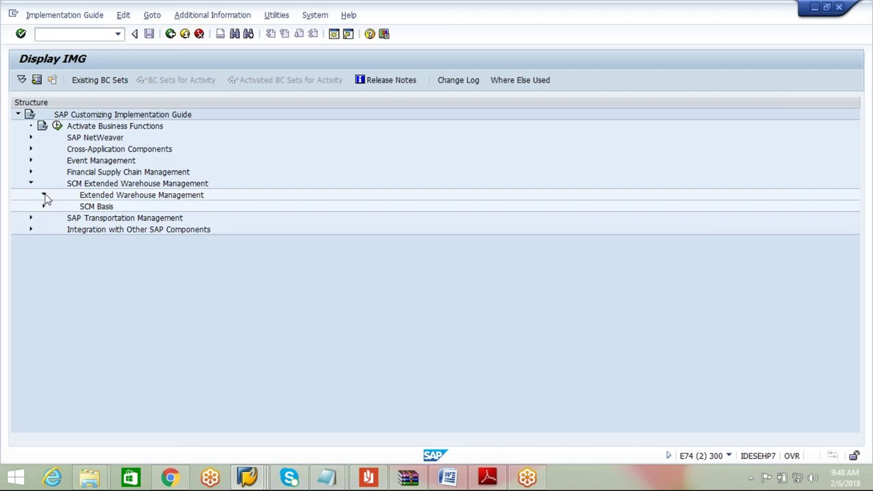
click(57, 207)
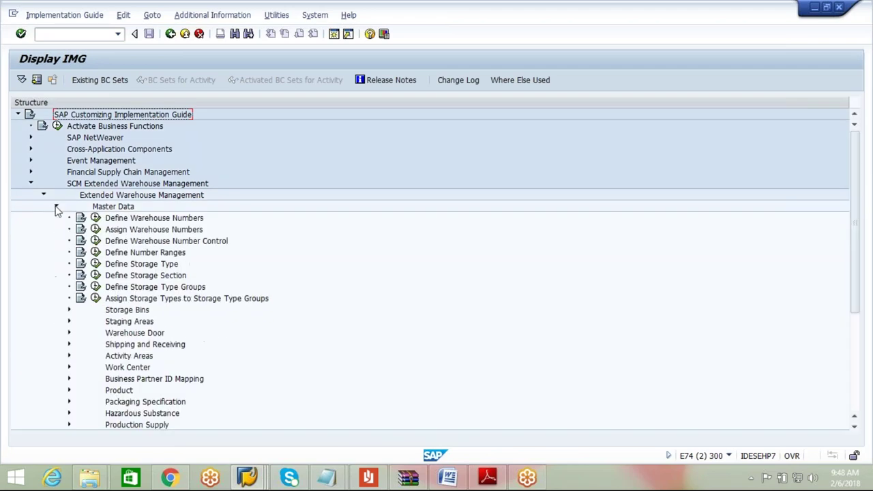
Step: Open Define Warehouse Number Control and display the details of warehouse AIPL to examine its default units
click(96, 241)
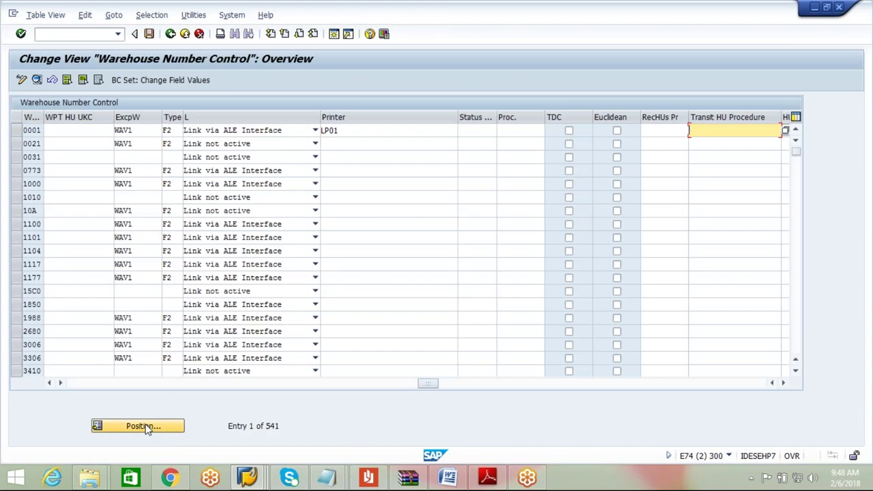
click(144, 425)
text(AIPL)
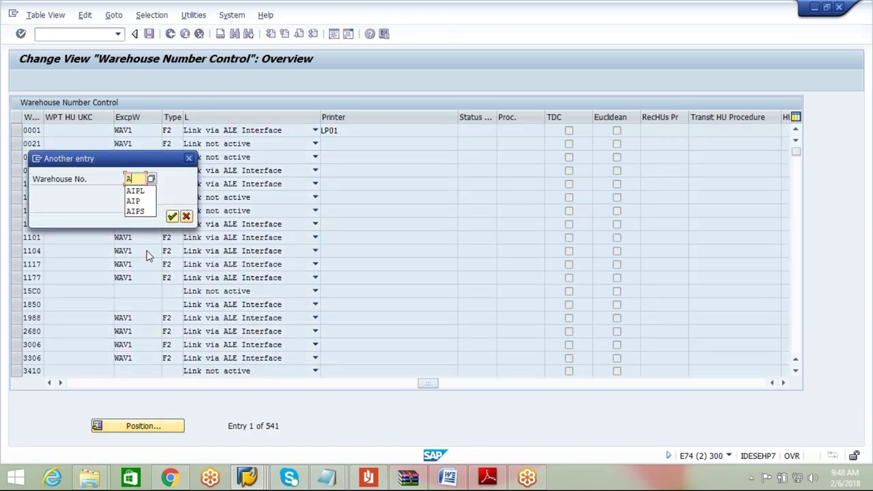
key(Return)
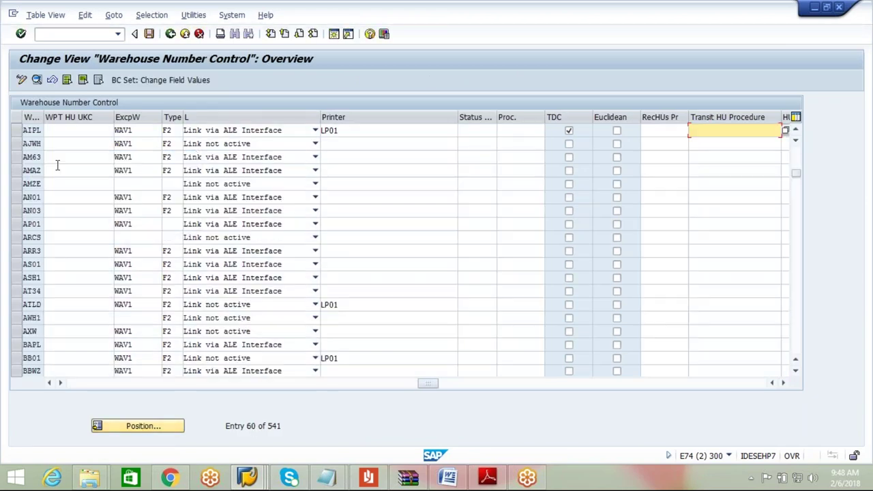
click(20, 132)
click(37, 80)
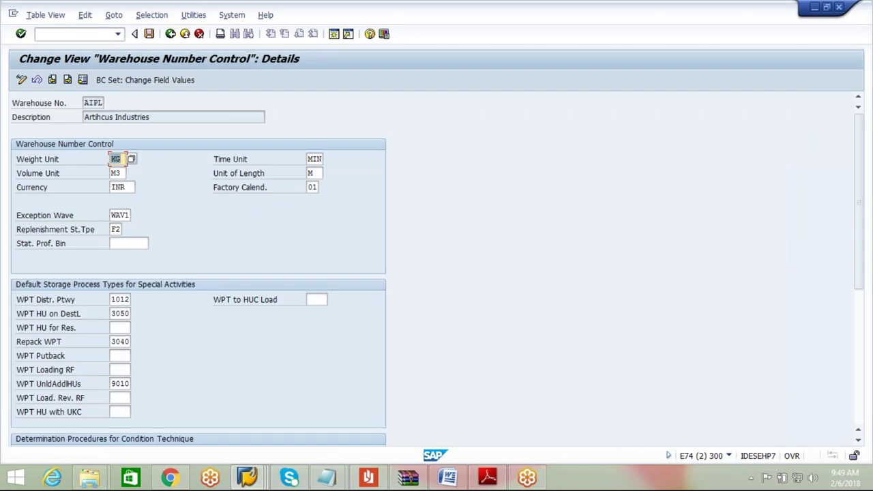
Step: Set the weight unit of warehouse AIPL to LB, save it to the customizing request and return to the Warehouse Number Control overview
click(123, 159)
key(BackSpace)
key(BackSpace)
text(LB)
key(Return)
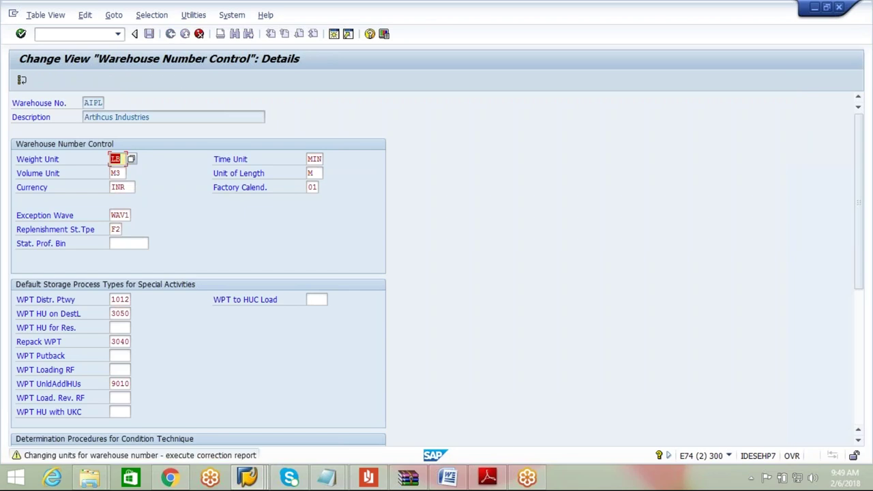
click(149, 33)
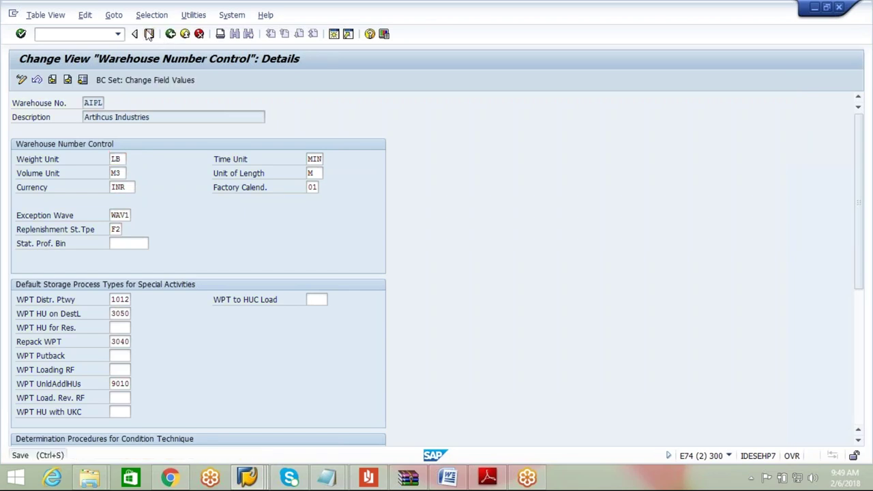
click(189, 216)
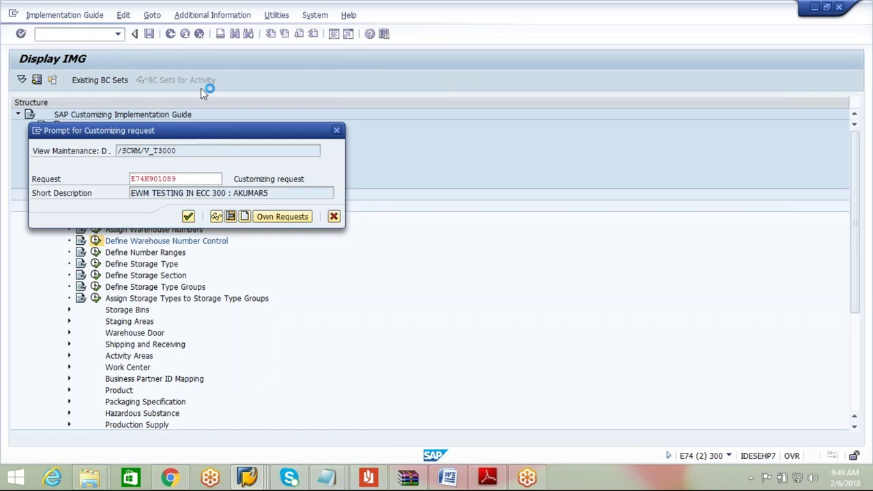
click(170, 34)
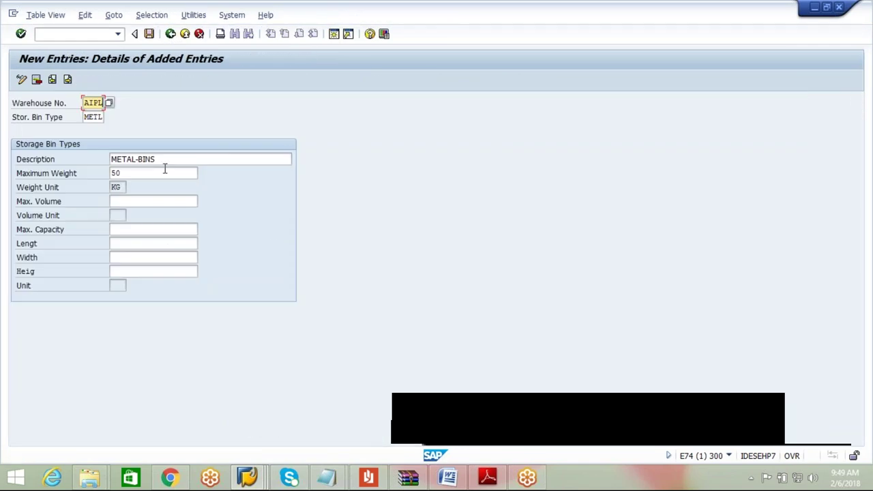
Step: In the first session, delete storage bin type METL of warehouse AIPL, save and return to the IMG
click(170, 33)
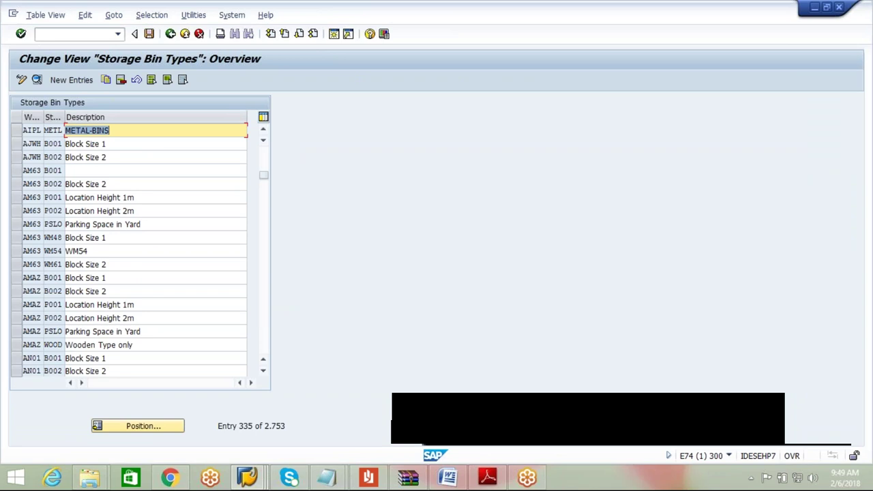
click(121, 79)
click(149, 33)
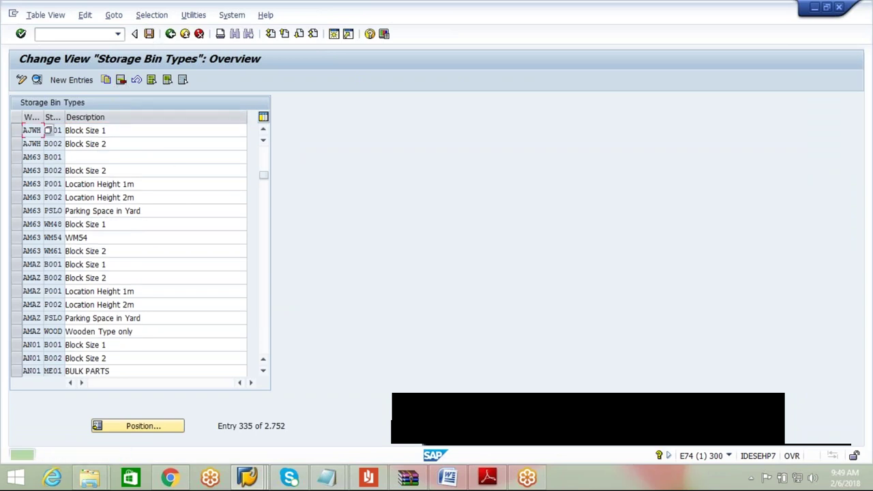
click(170, 35)
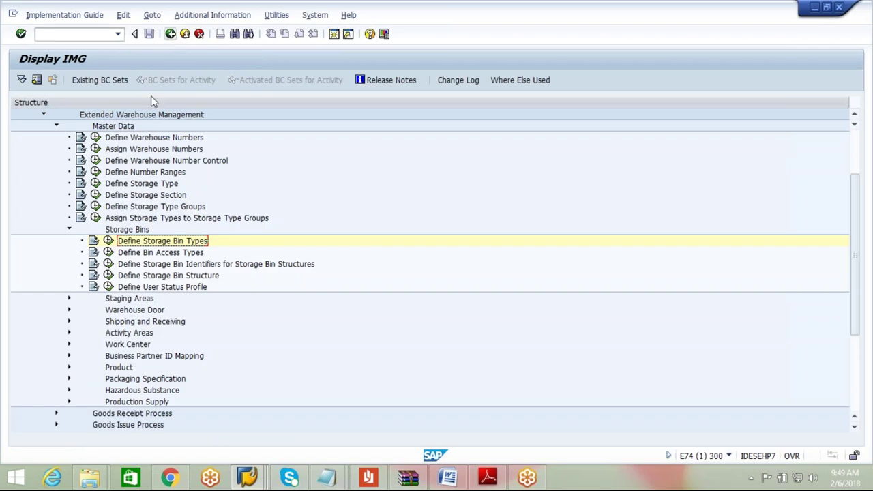
Step: In Define Storage Bin Types, enter type METL for warehouse AIPL with description METAL-BINS and maximum weight 50
click(108, 241)
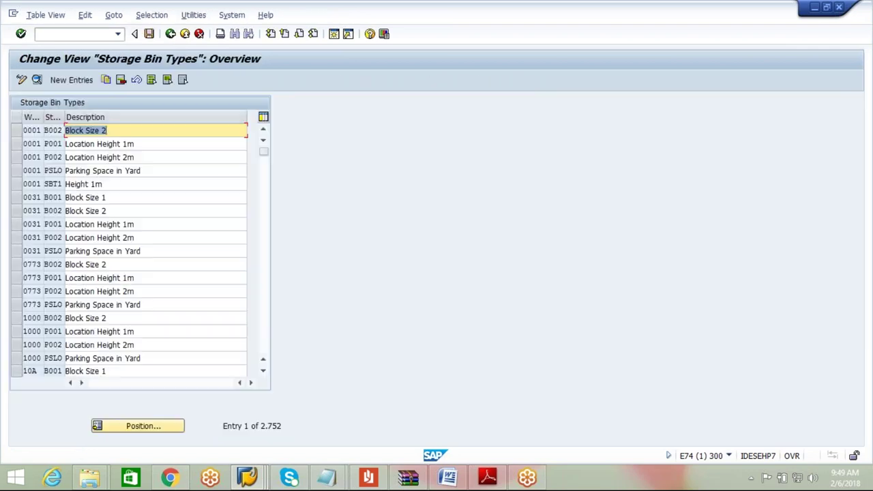
click(74, 79)
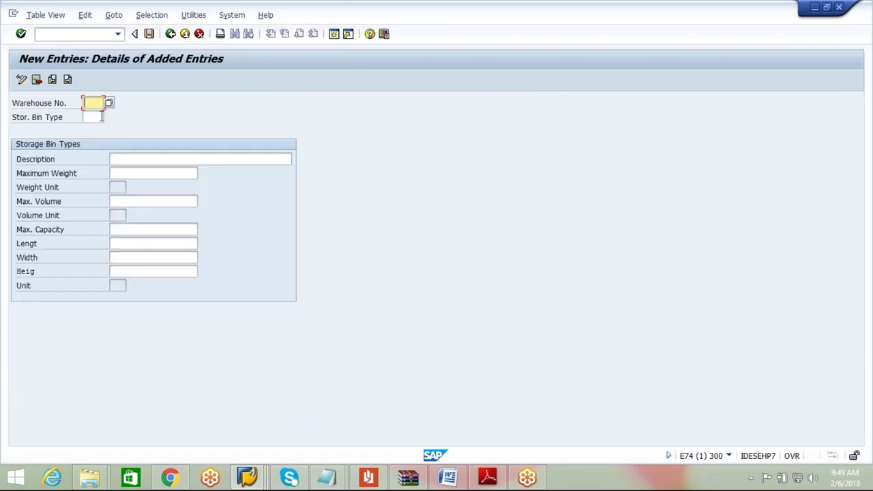
click(95, 113)
click(96, 117)
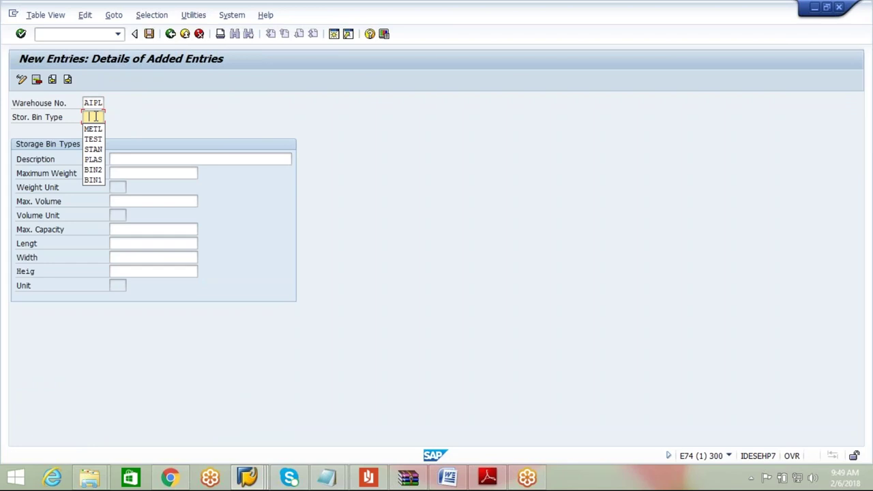
click(94, 129)
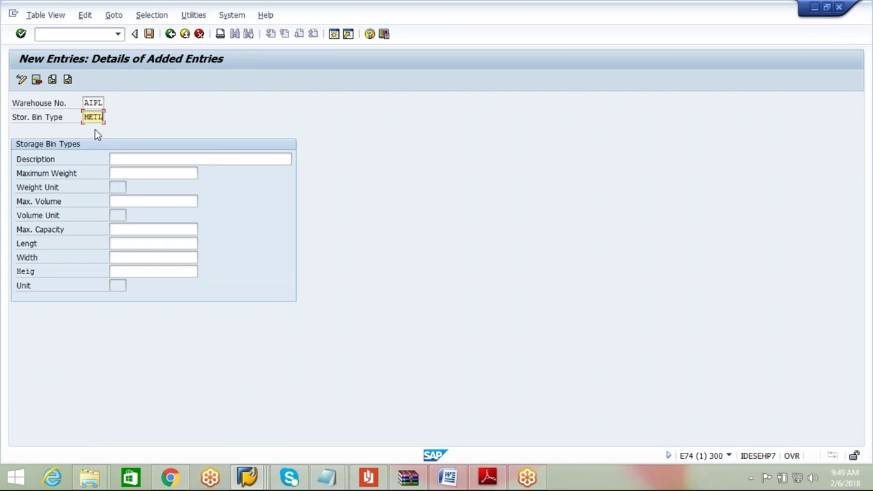
click(147, 161)
click(146, 171)
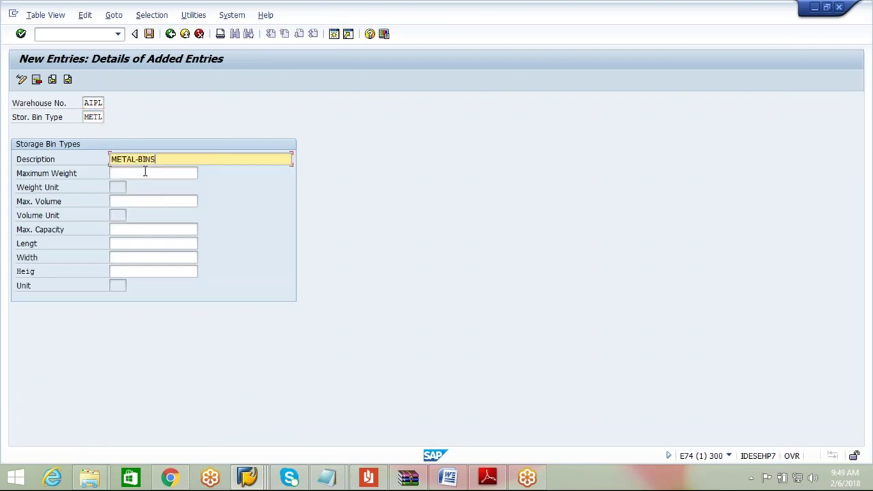
click(143, 173)
click(141, 187)
key(Return)
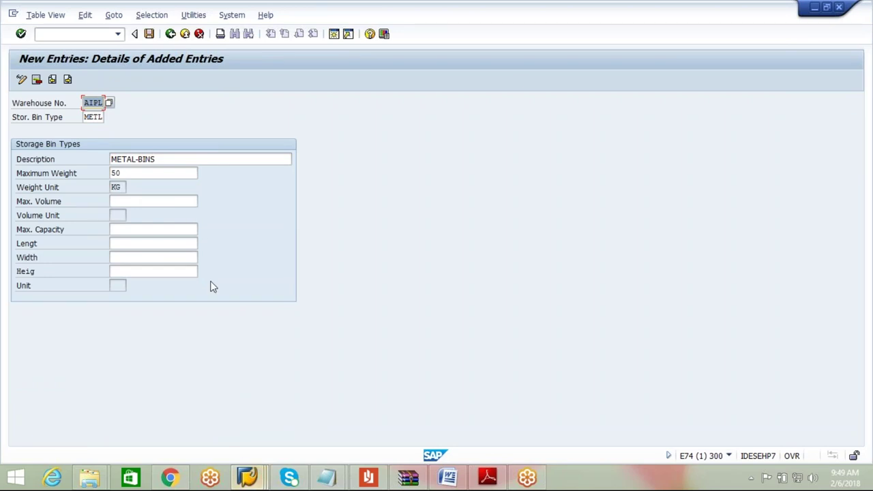
Step: Leave Warehouse Number Control in the second session for the IMG, and switch back to the storage bin type entry
click(244, 478)
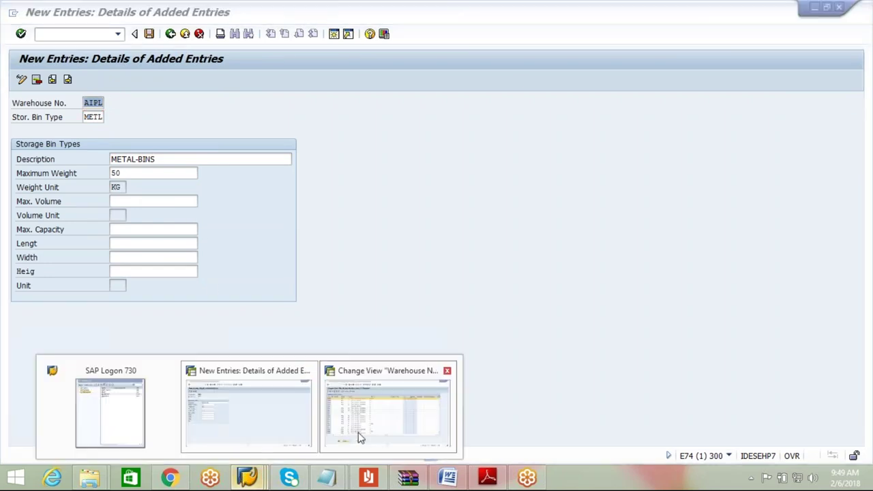
click(389, 402)
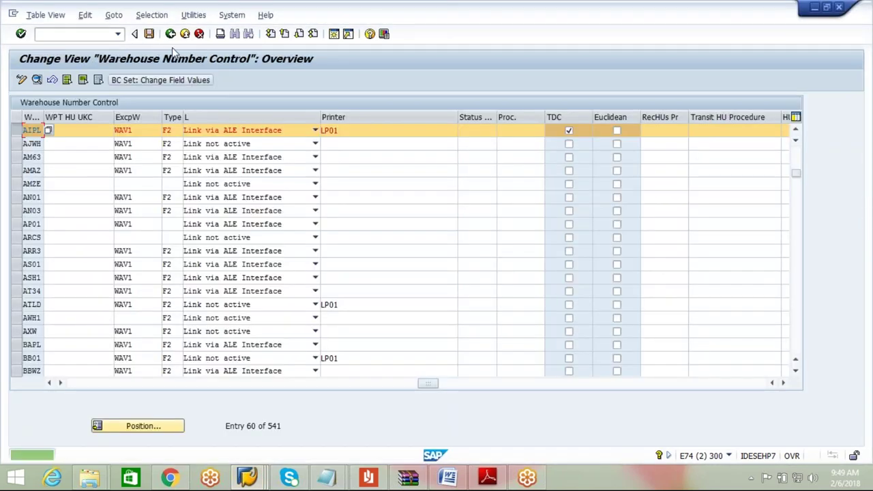
click(172, 35)
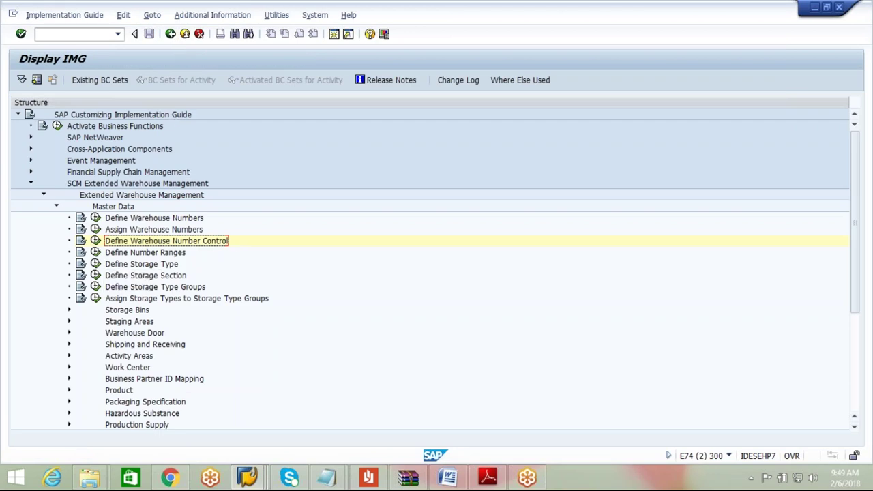
key(alt+Tab)
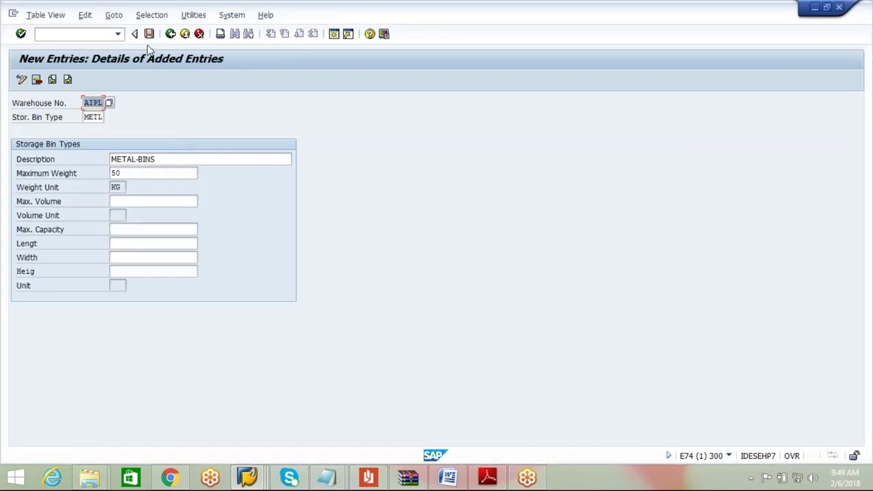
Step: Discard the new METL bin type entry and exit the first session to the SAP Easy Access screen
click(67, 79)
click(149, 33)
click(170, 34)
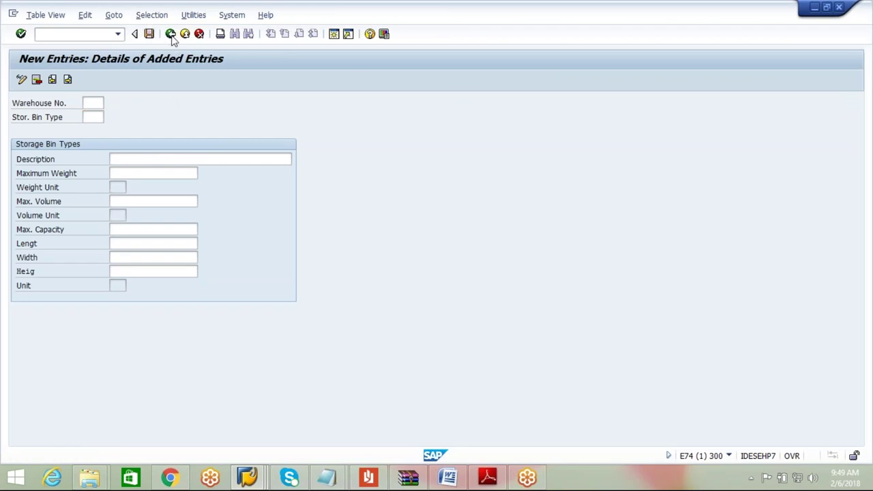
click(170, 34)
click(170, 34)
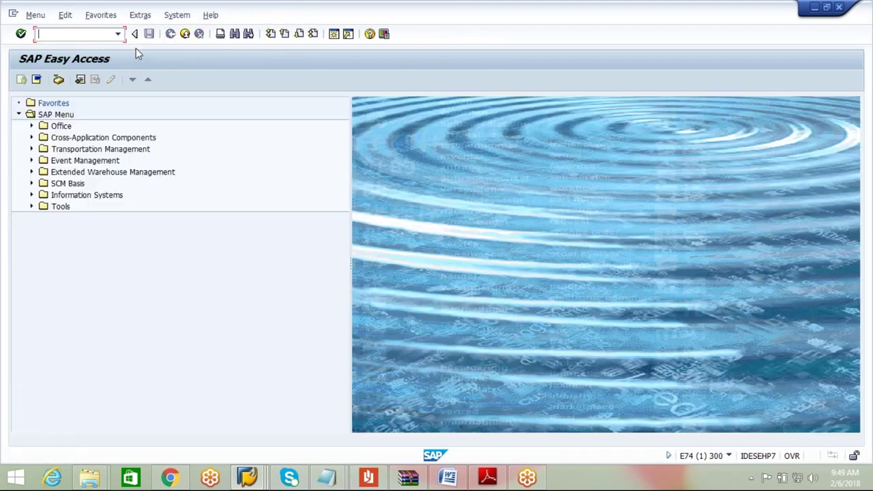
Step: Run spro, expand the SAP Reference IMG to Storage Bins under EWM Master Data and open Define Storage Bin Types
text(spro)
key(Return)
click(89, 84)
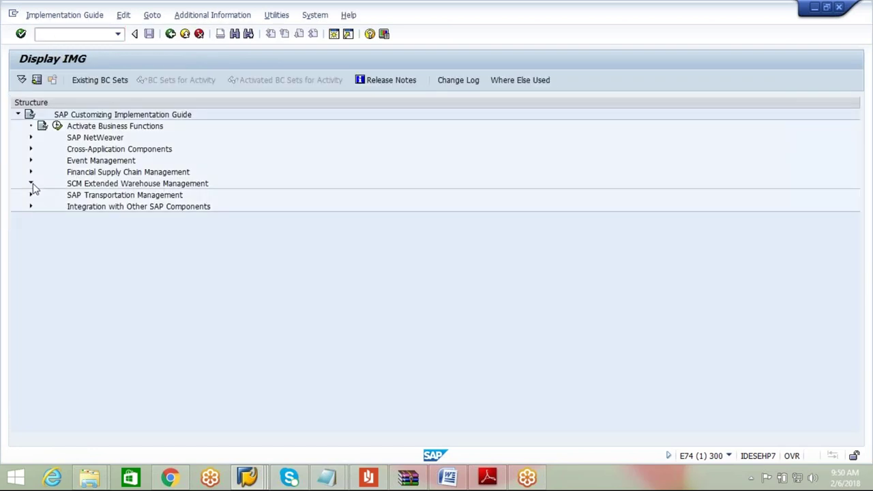
click(31, 184)
click(43, 195)
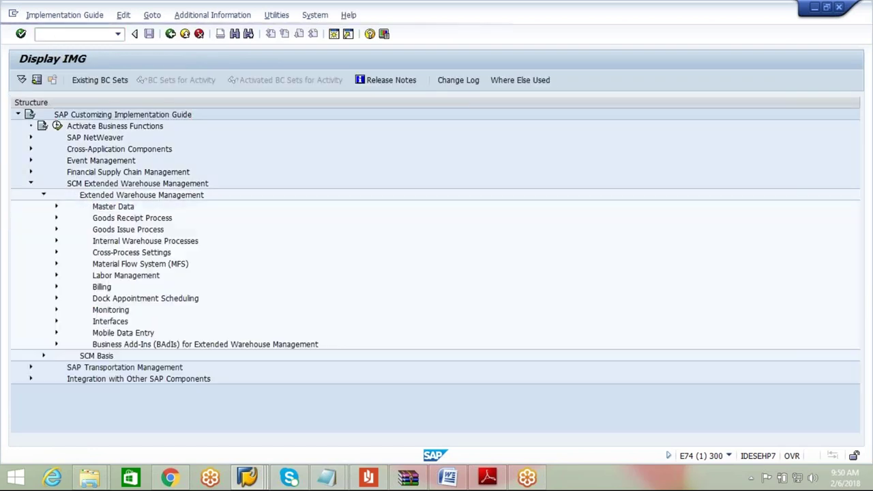
click(56, 206)
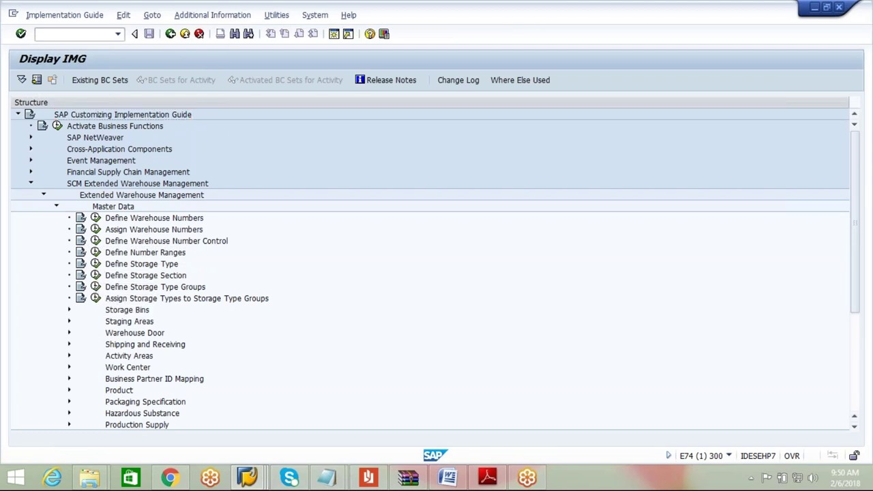
click(69, 310)
click(95, 322)
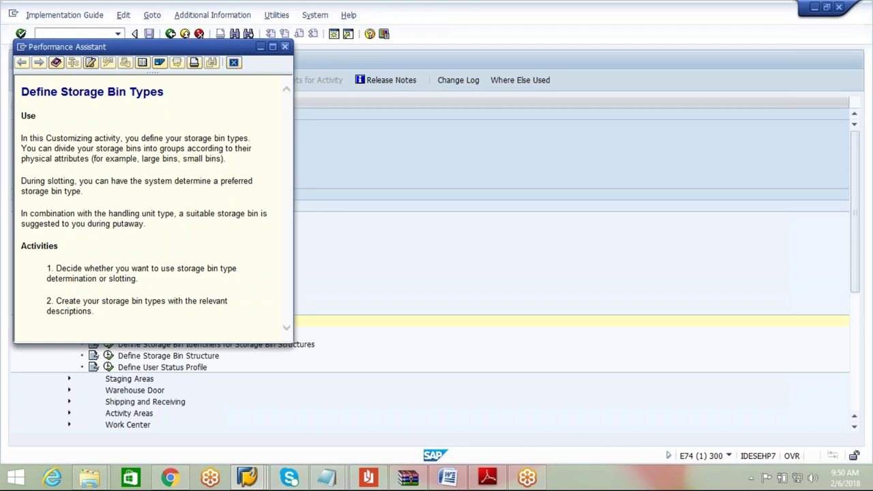
click(285, 47)
click(108, 321)
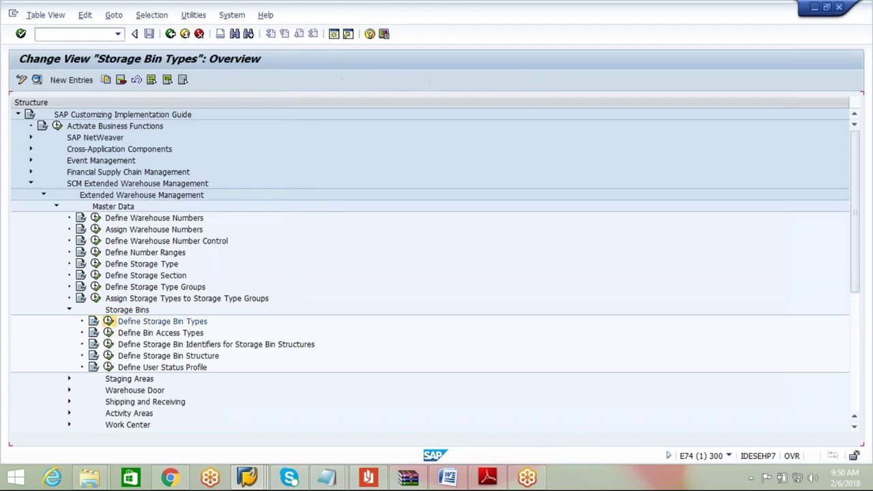
Step: Re-enter storage bin type METL for warehouse AIPL as METAL-BINS with maximum weight 50 to test the default weight unit
click(76, 81)
click(88, 101)
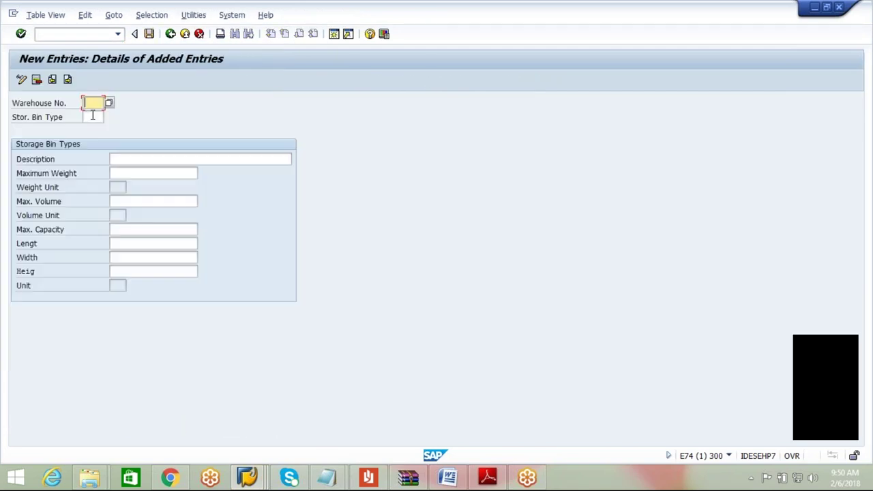
key(Down)
key(Return)
click(93, 116)
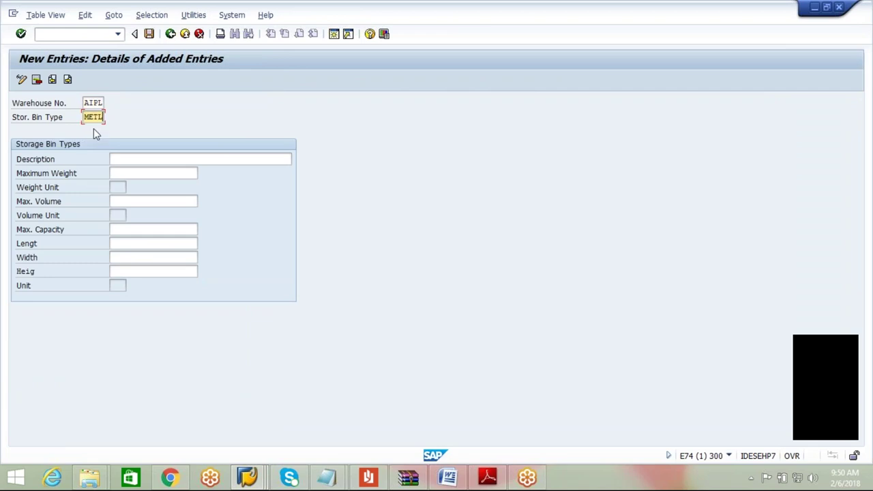
click(130, 158)
click(130, 172)
click(129, 173)
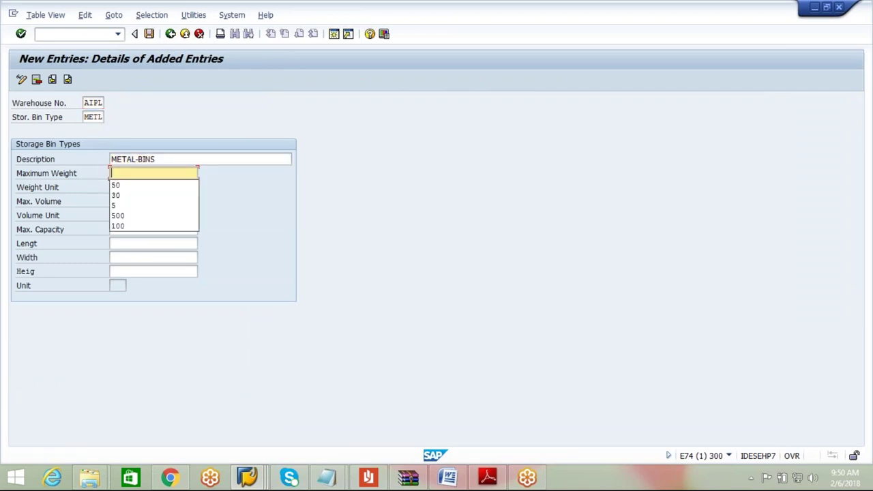
click(116, 185)
key(Return)
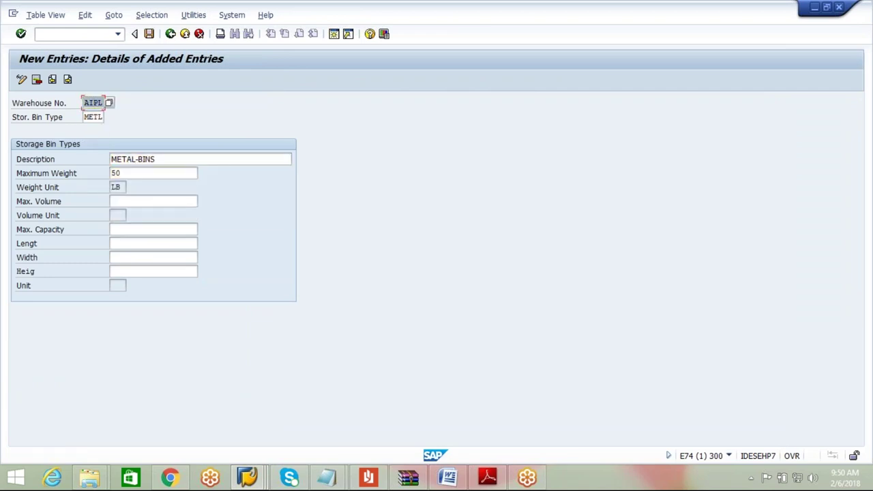
Step: Delete the re-entered METL bin type and go back to the Customizing: Execute Project screen
click(123, 188)
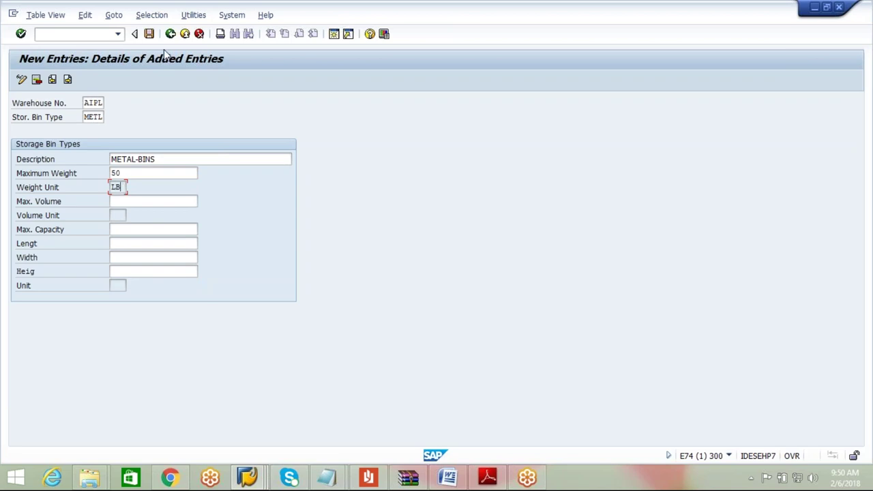
click(36, 80)
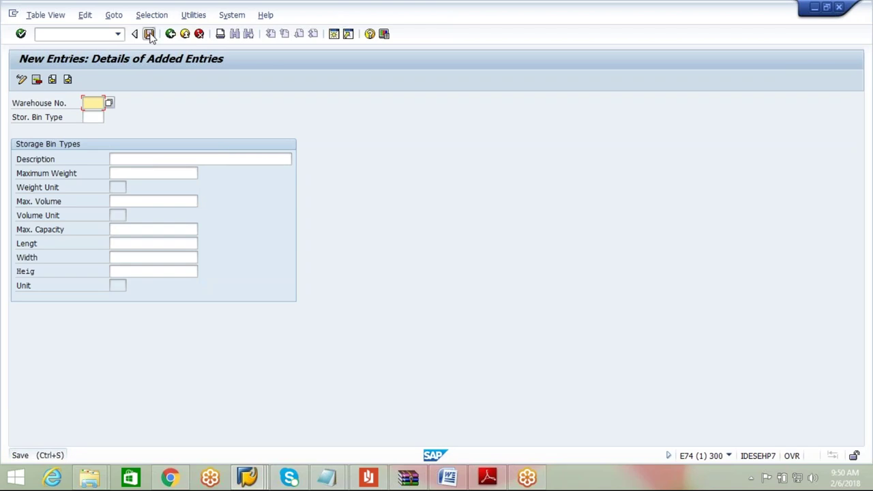
click(170, 34)
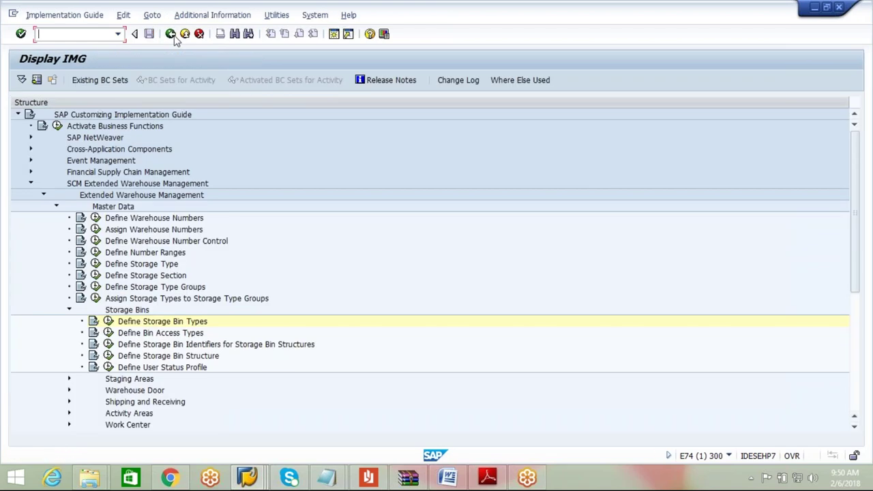
click(171, 35)
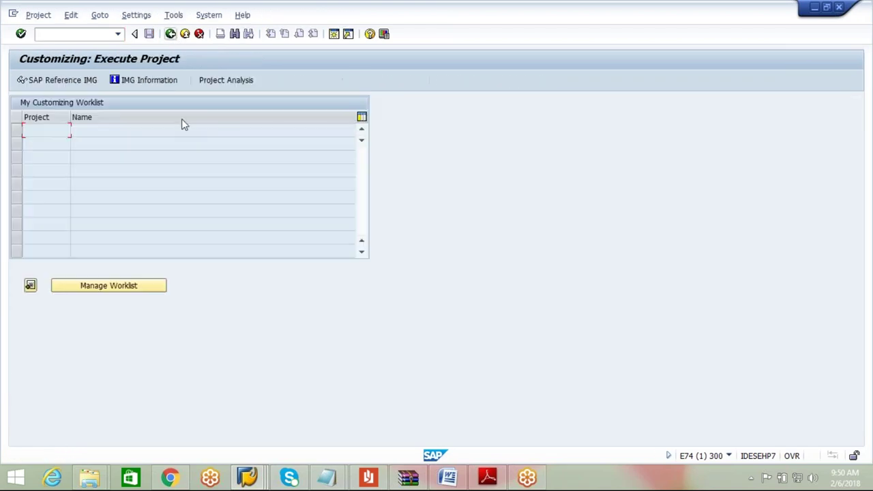
Step: Switch to the second SAP session, open Define Warehouse Number Control and display the details of warehouse AIPL
click(247, 477)
click(370, 427)
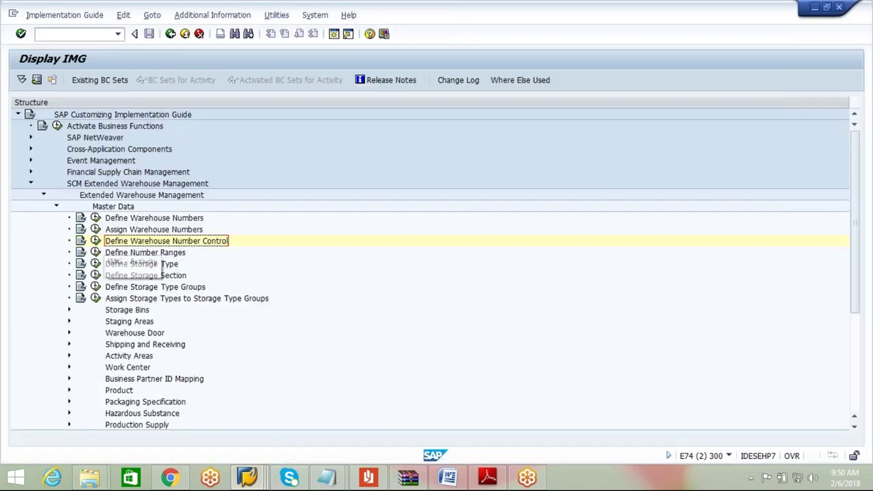
click(95, 241)
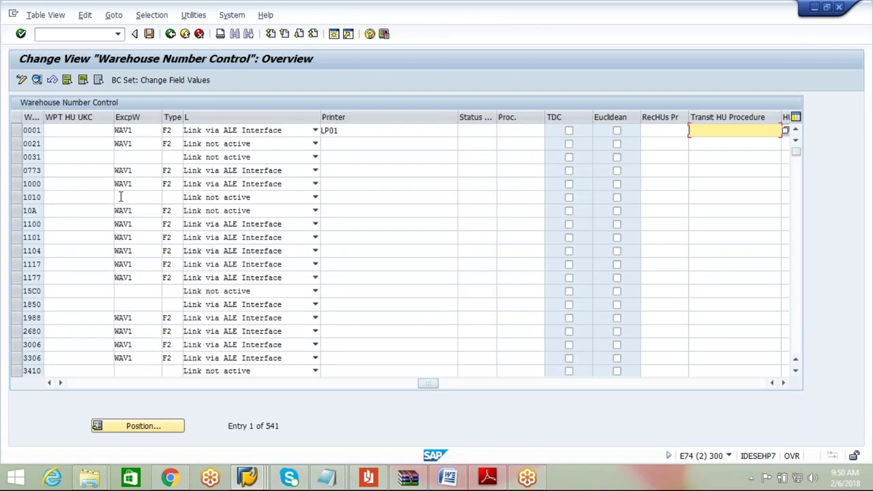
click(150, 425)
text(AI)
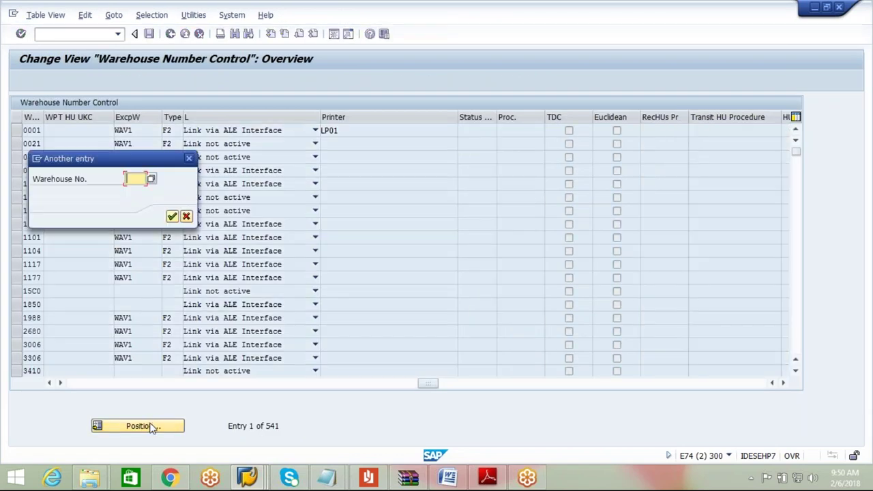
text(PL)
key(Return)
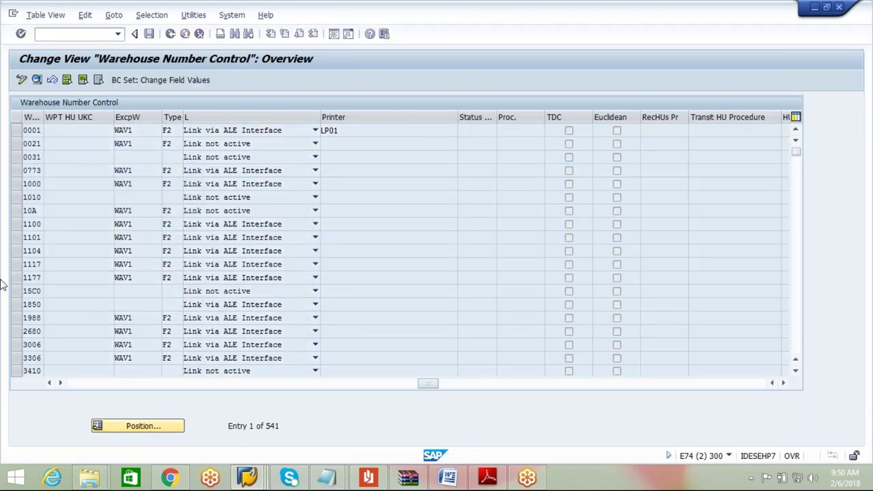
click(16, 131)
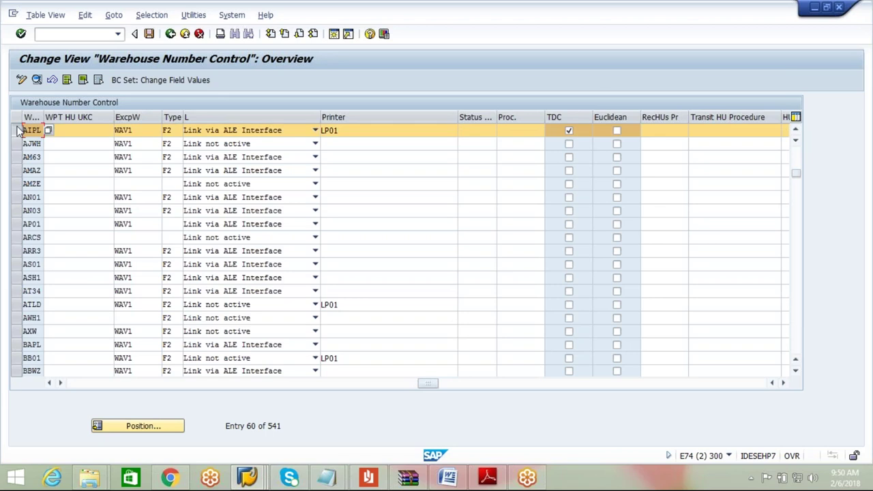
click(36, 80)
Step: Set warehouse AIPL's weight unit to KG, save it to the proposed customizing request and return to Customizing: Execute Project
text(KG)
key(Return)
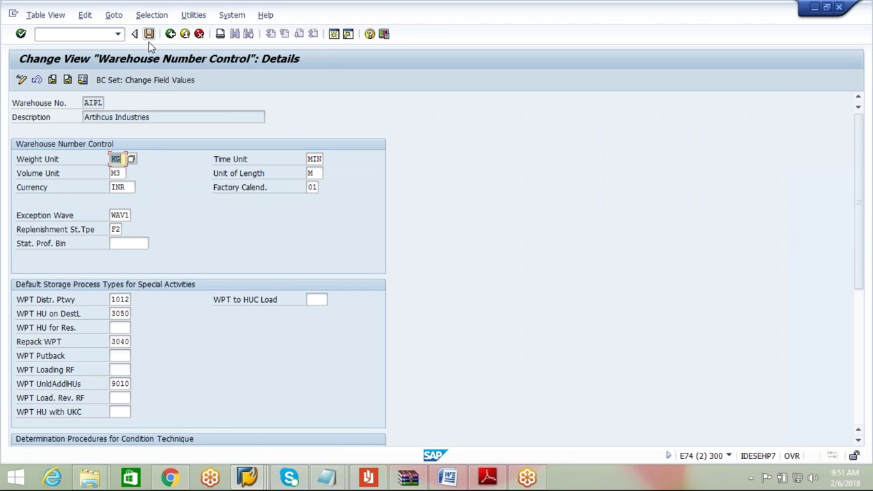
click(149, 35)
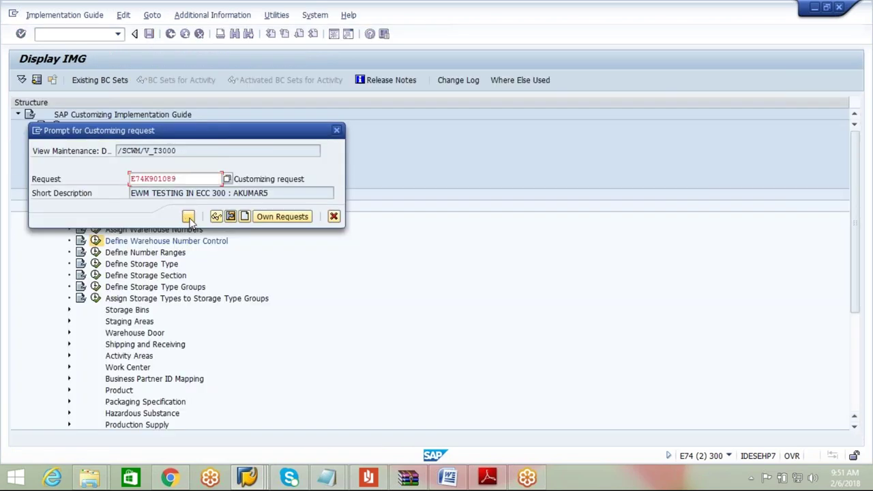
click(188, 218)
click(171, 34)
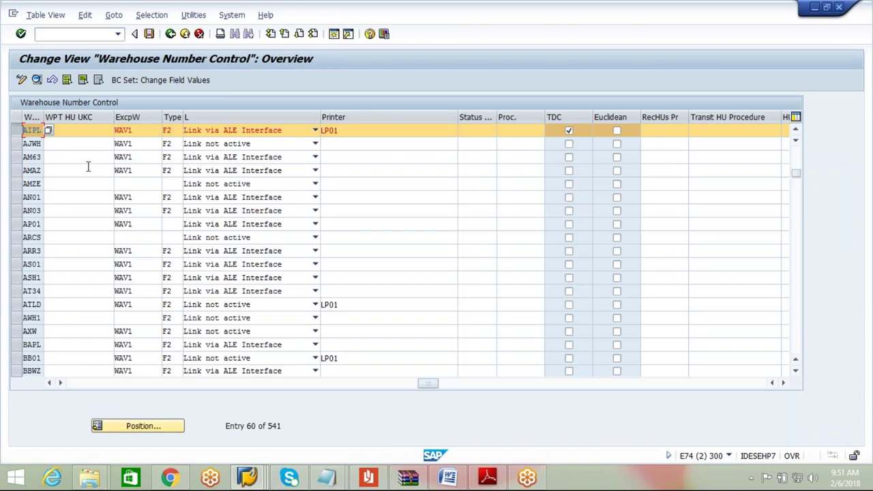
click(170, 33)
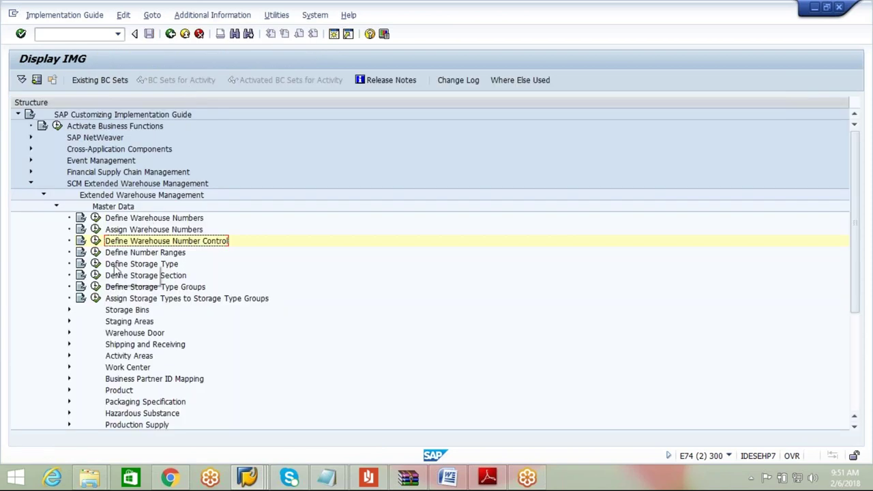
key(F3)
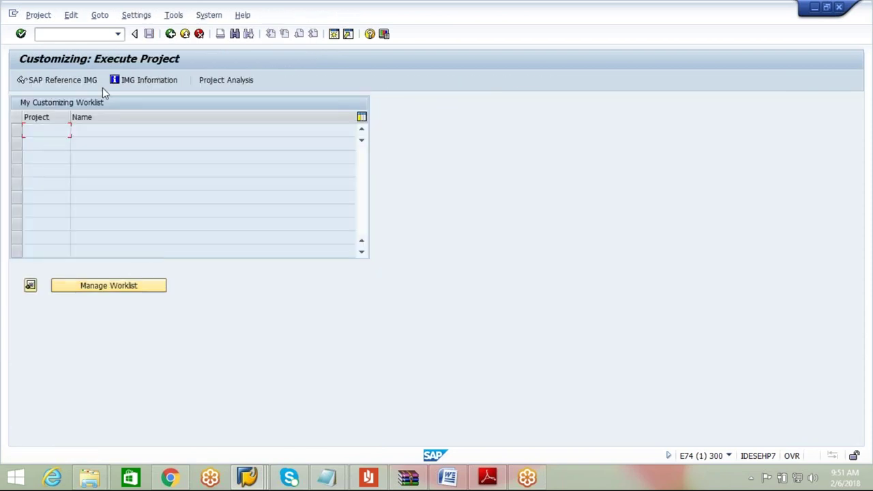
Step: Open the SAP Reference IMG, expand Storage Bins under EWM Master Data and open Define Storage Bin Types
key(F5)
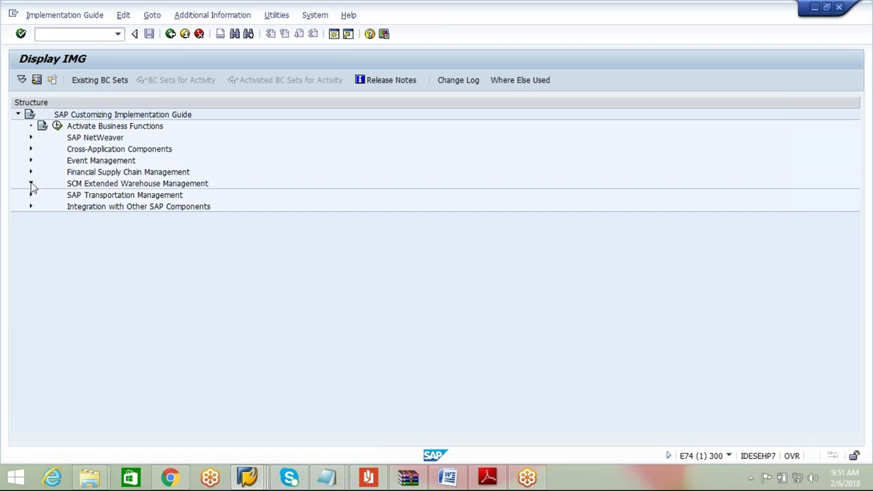
click(31, 185)
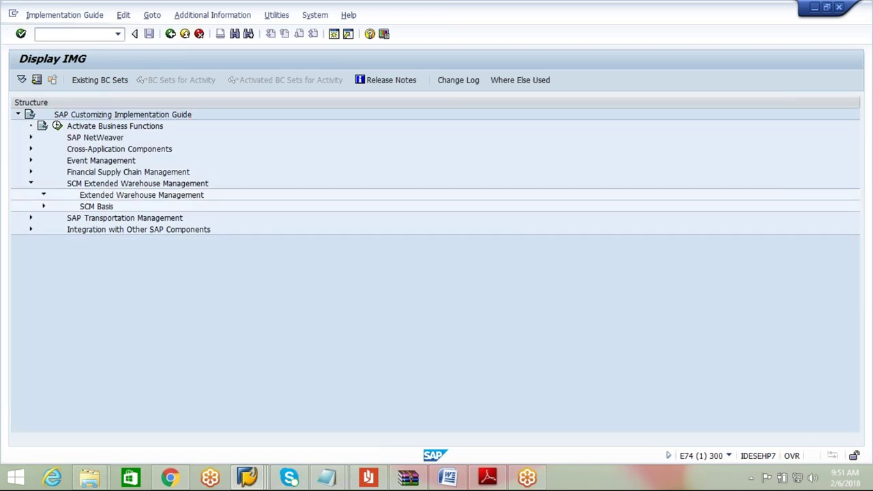
click(44, 196)
click(56, 206)
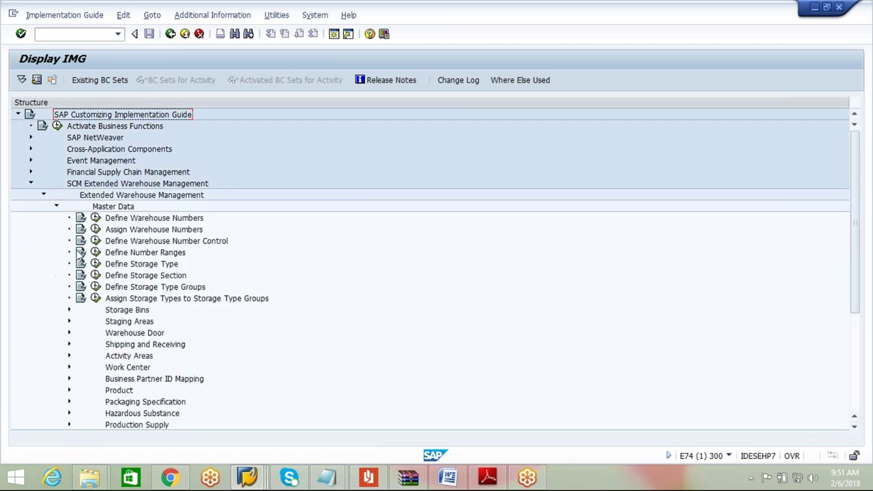
click(69, 311)
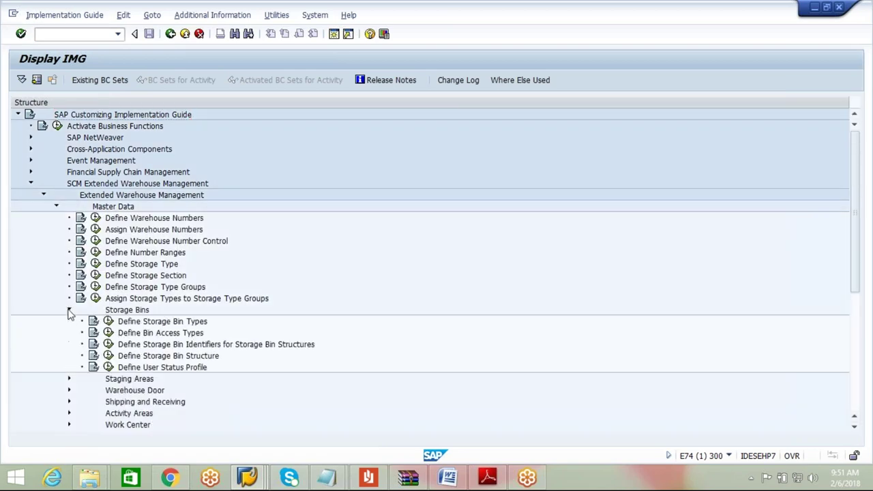
click(108, 321)
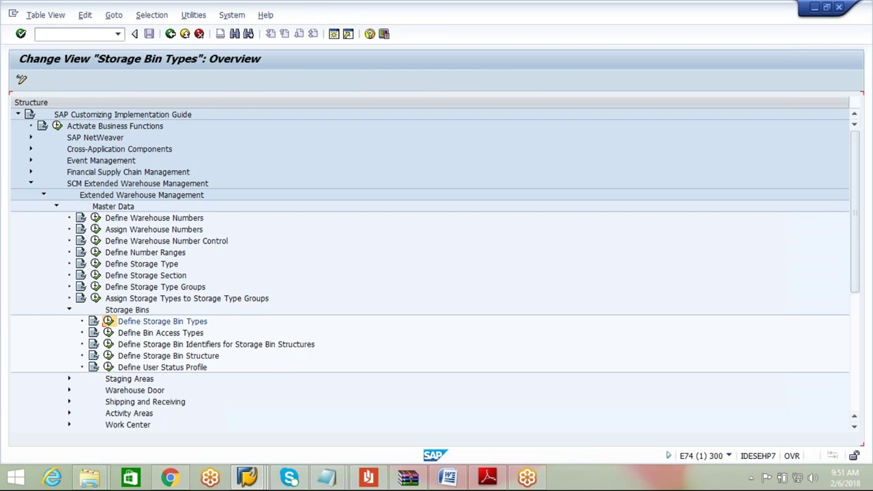
Step: Create storage bin type METL for warehouse AIPL as METAL-BINS with maximum weight 50 and save it to the proposed customizing request
click(82, 83)
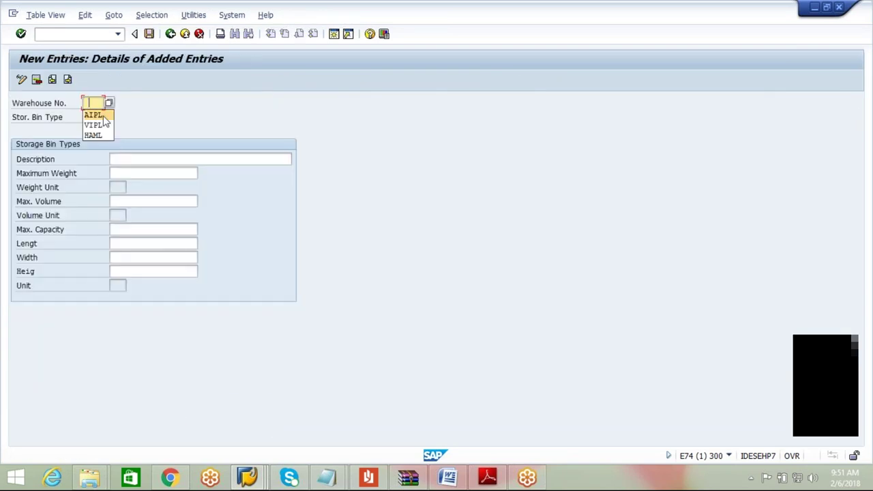
click(103, 116)
click(94, 117)
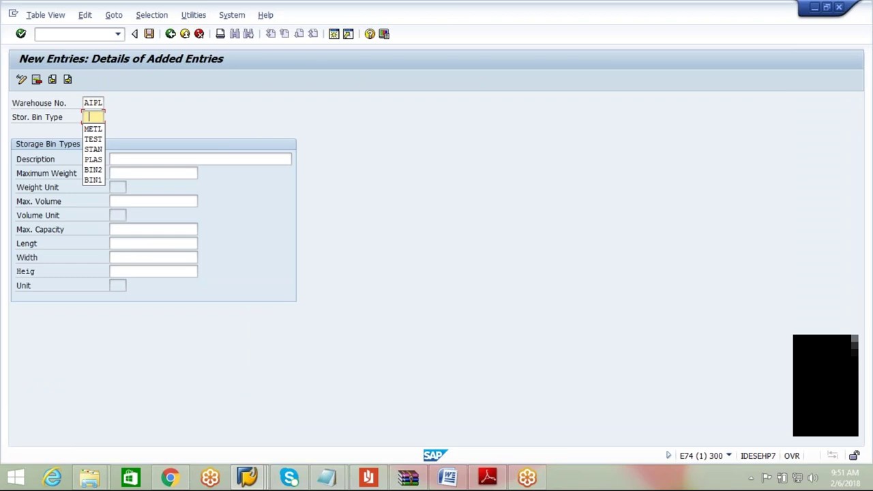
click(95, 129)
click(121, 159)
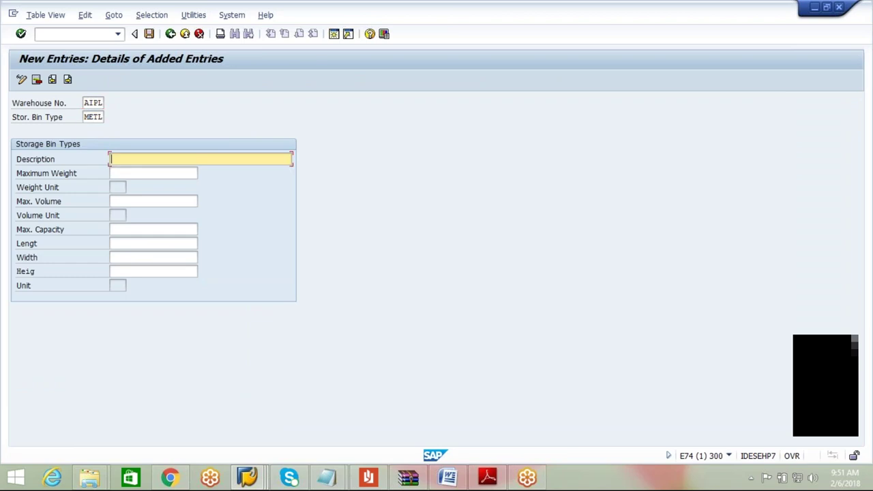
click(126, 171)
click(126, 173)
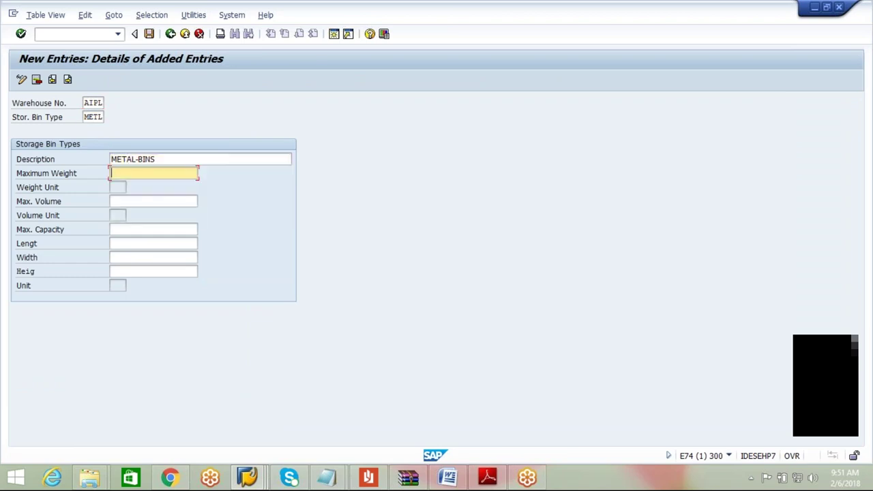
click(125, 185)
key(Return)
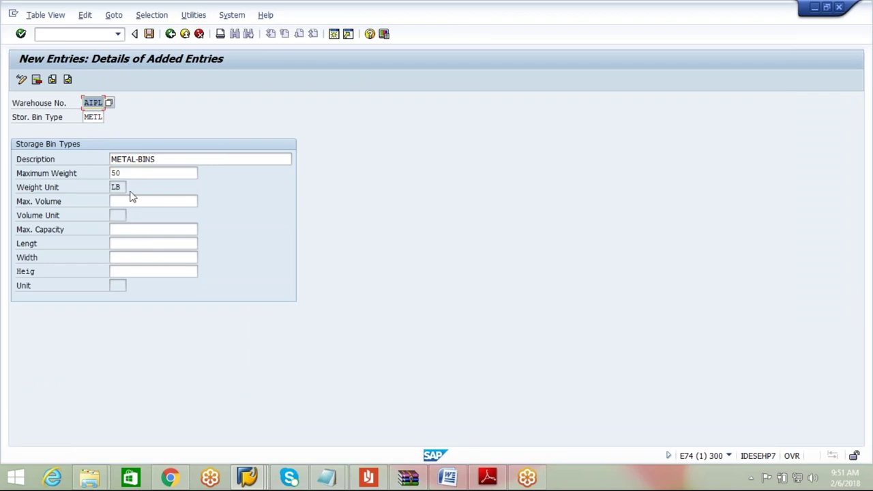
click(149, 34)
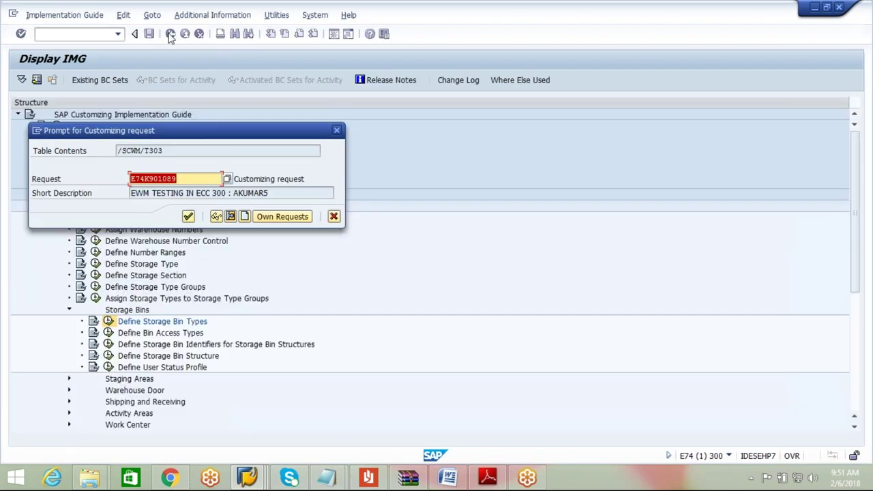
click(189, 216)
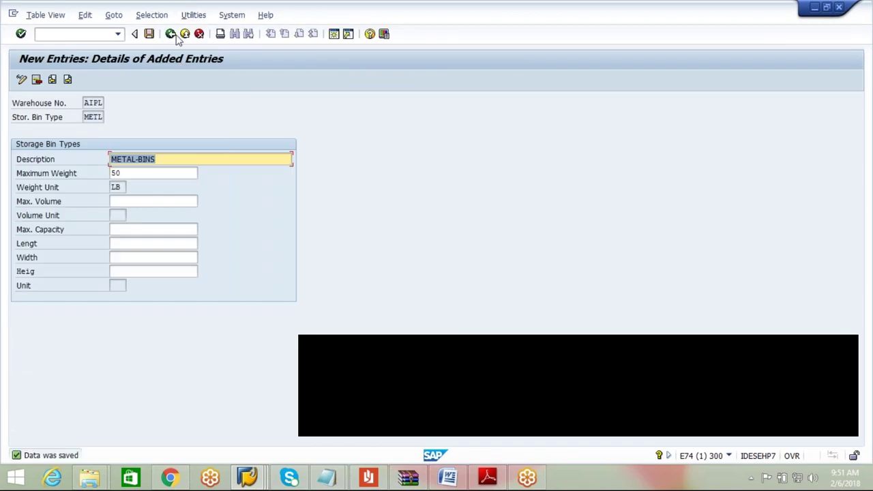
Step: Log off from the SAP system, accepting the loss of unsaved data
click(232, 15)
click(233, 200)
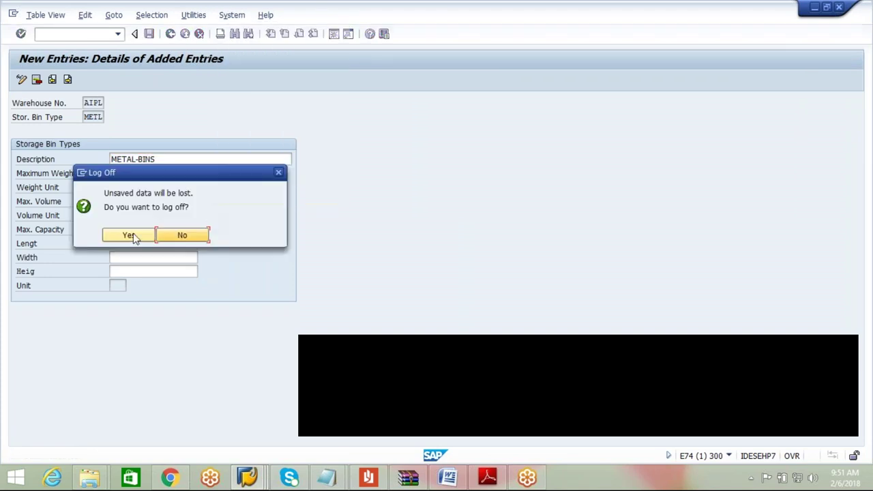
click(130, 235)
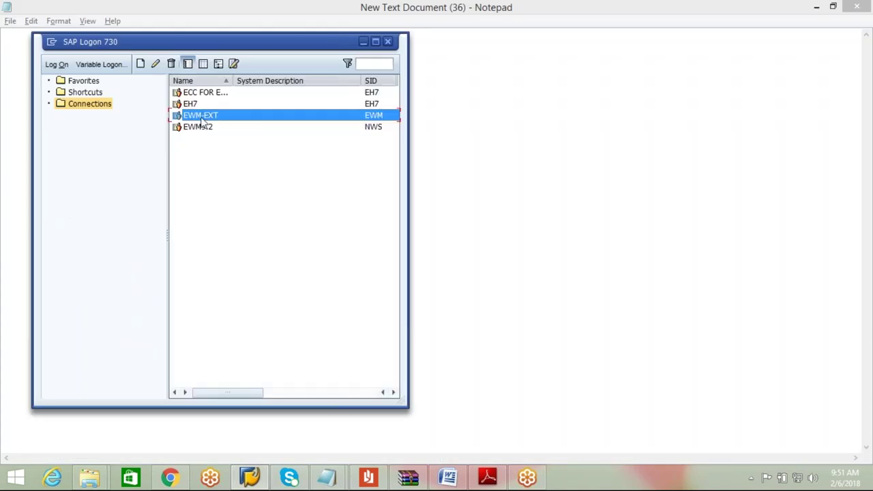
Step: Log on to the EWM-EXT system in client 300 with the user name and the account password
double_click(202, 120)
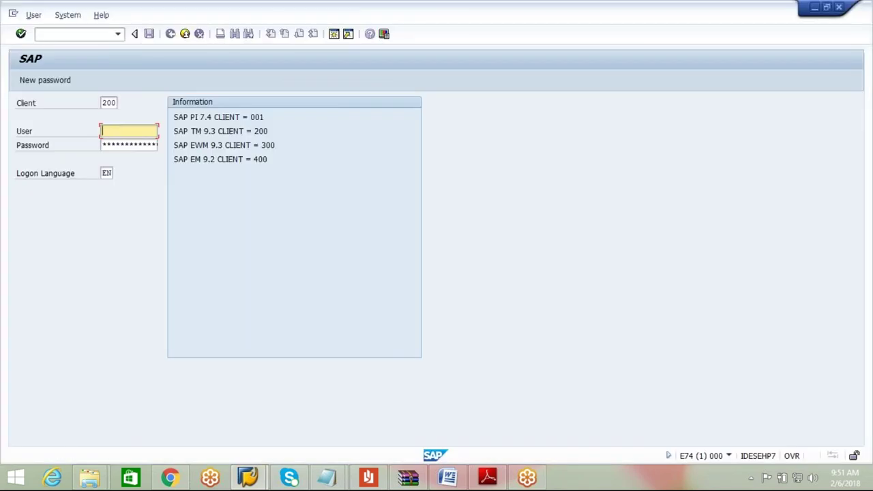
click(110, 102)
click(109, 114)
click(107, 130)
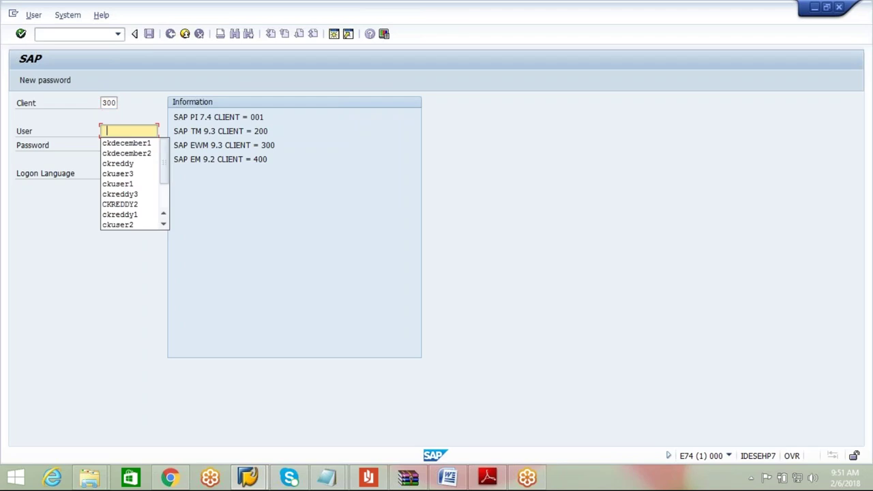
click(119, 144)
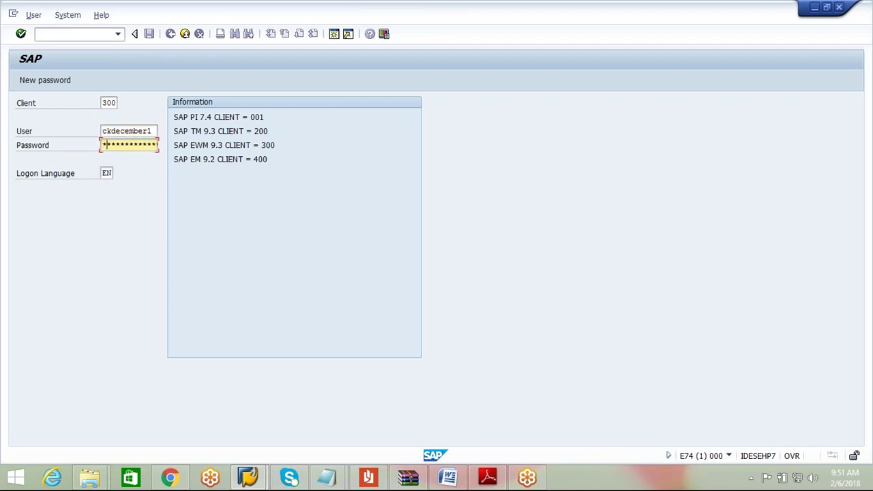
text(*****)
key(Return)
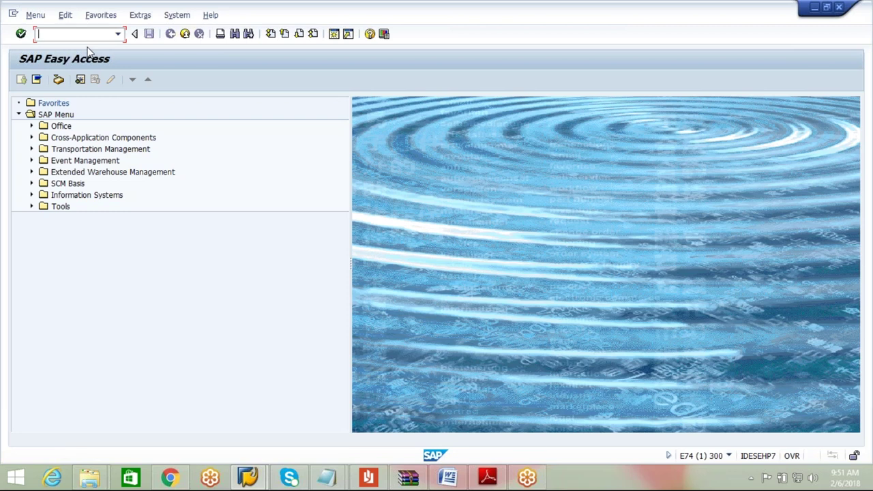
Step: Run spro, expand the SAP Reference IMG to Storage Bins under EWM Master Data and open the storage bin type definitions
text(spro)
key(Return)
click(91, 81)
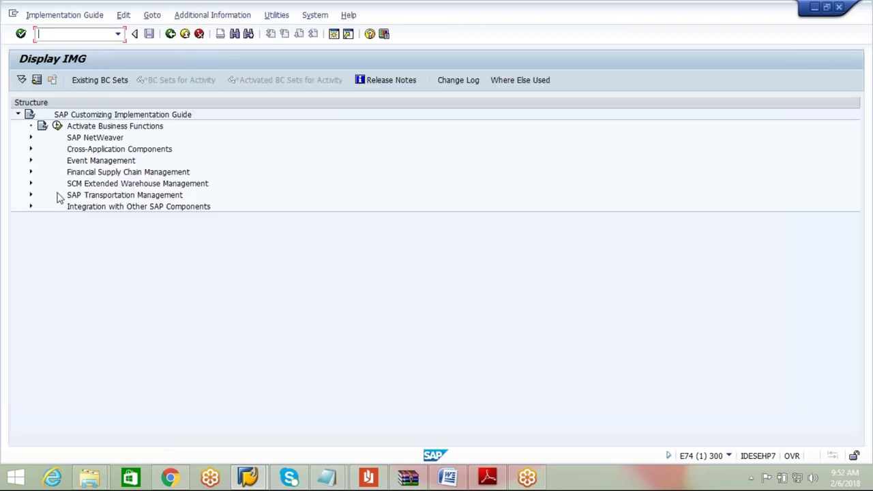
click(30, 183)
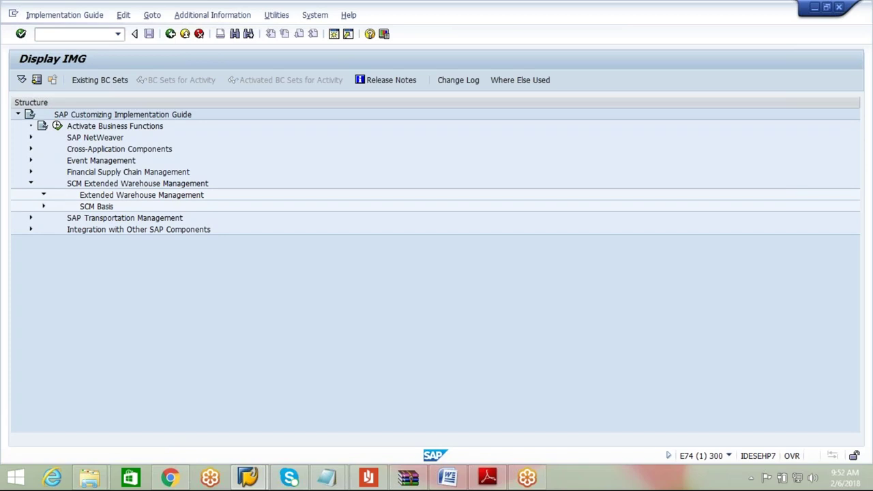
click(43, 196)
click(57, 207)
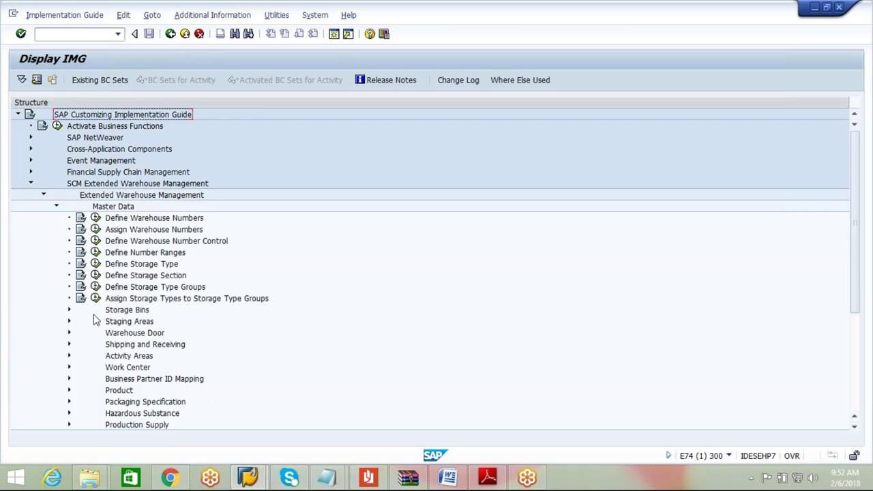
click(69, 310)
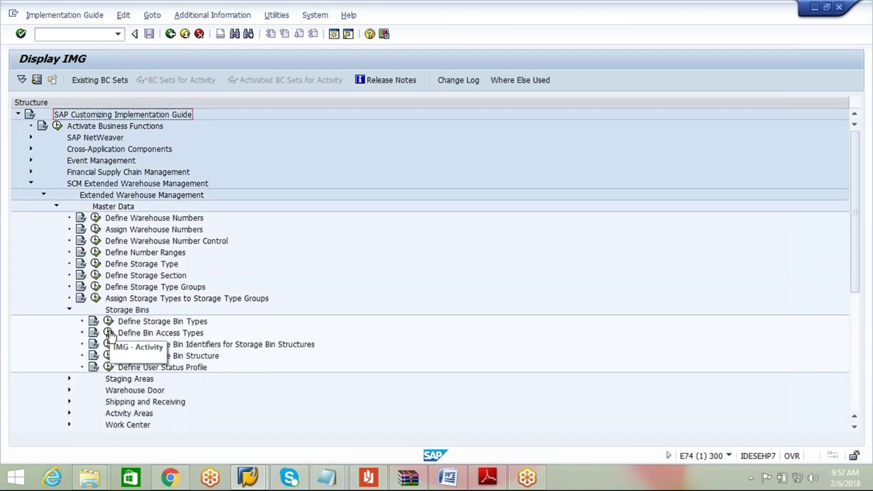
click(109, 322)
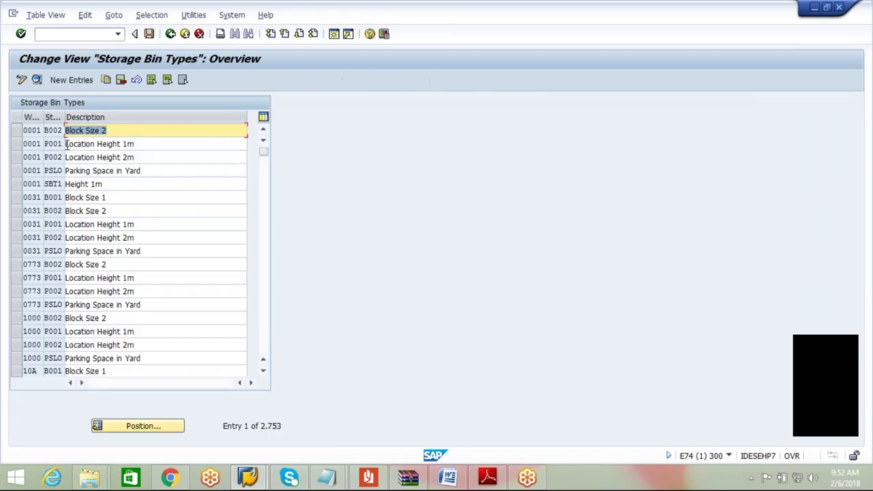
click(71, 79)
click(92, 102)
click(94, 115)
click(93, 116)
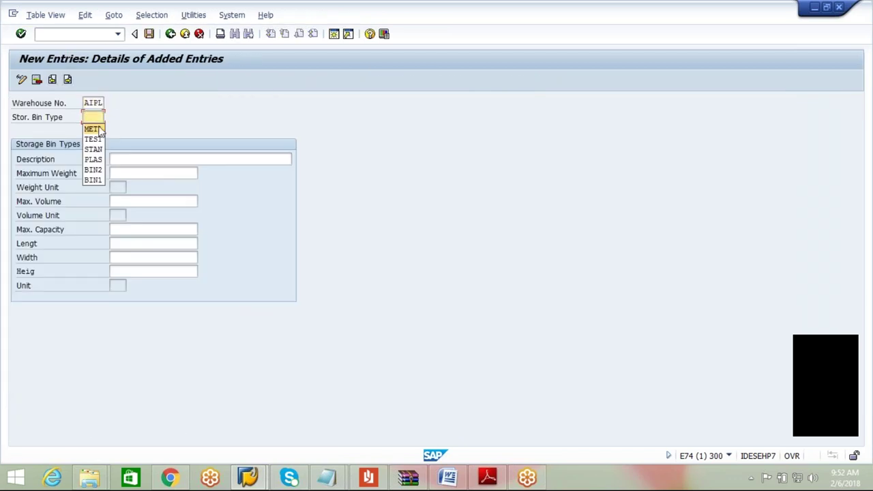
click(99, 130)
click(133, 158)
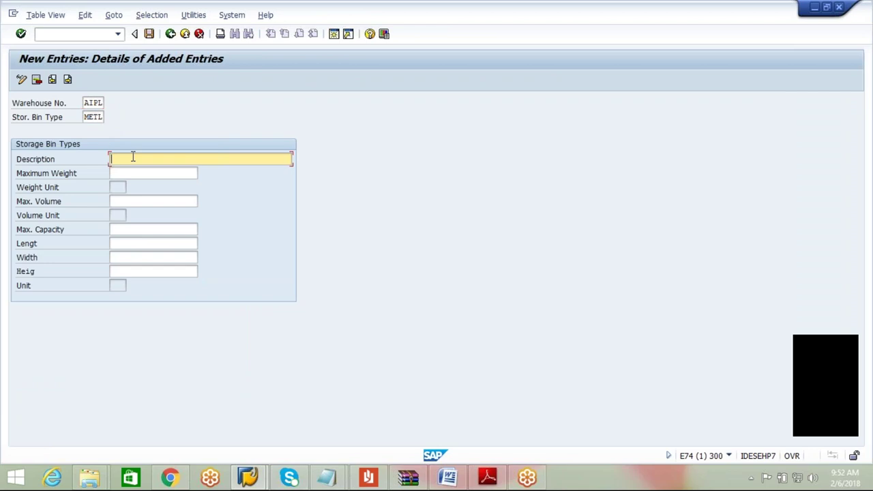
click(135, 170)
click(116, 174)
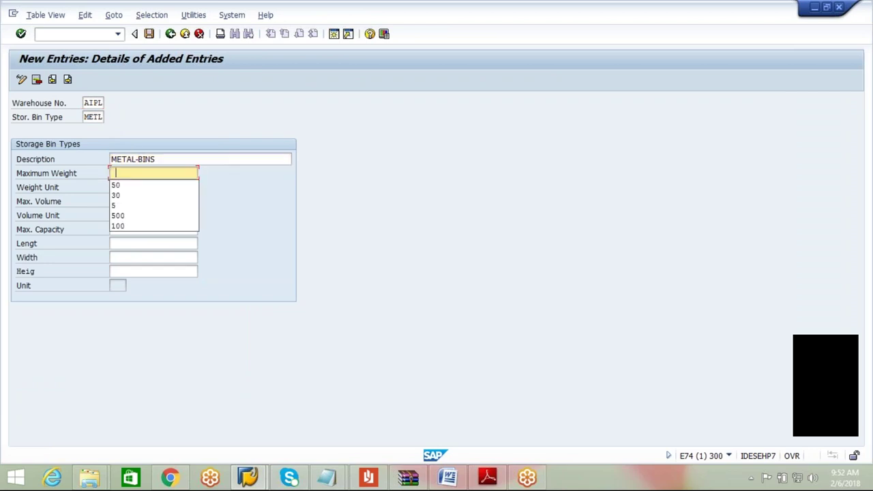
click(130, 185)
key(Return)
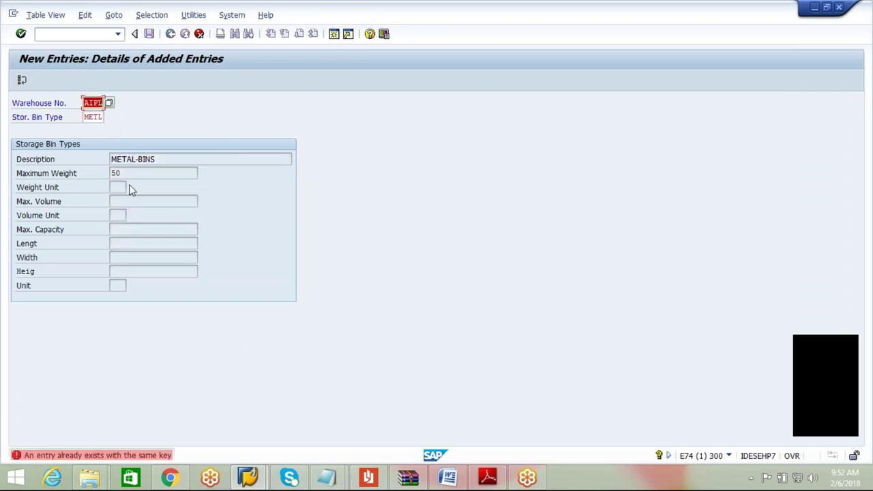
click(198, 34)
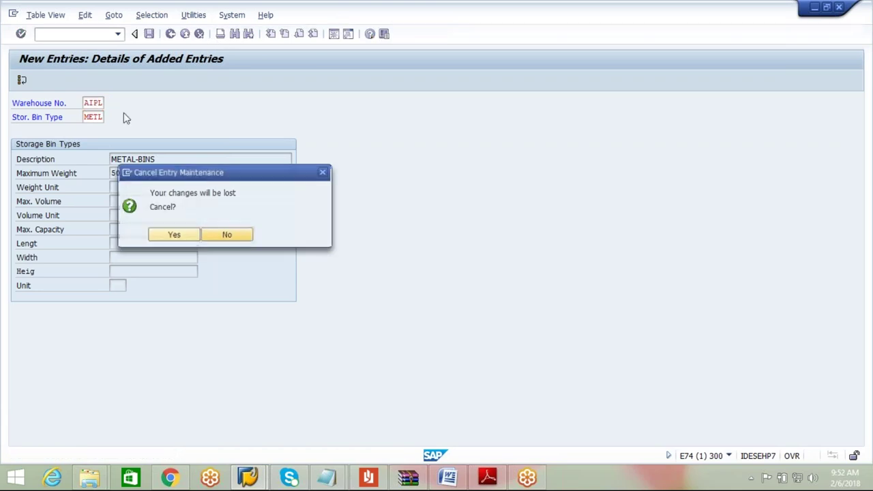
click(182, 238)
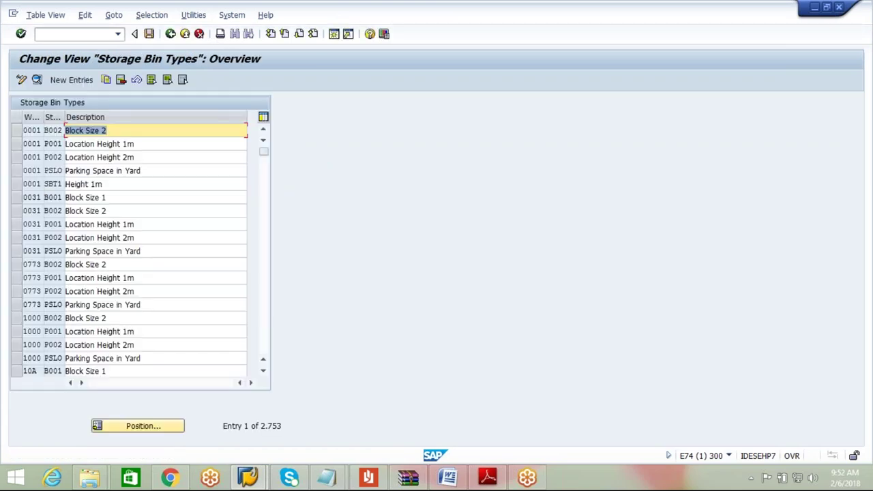
Step: Find storage bin type METL of warehouse AIPL, delete the entry and save the deletion
click(143, 425)
click(135, 179)
click(137, 192)
click(137, 193)
text(METL)
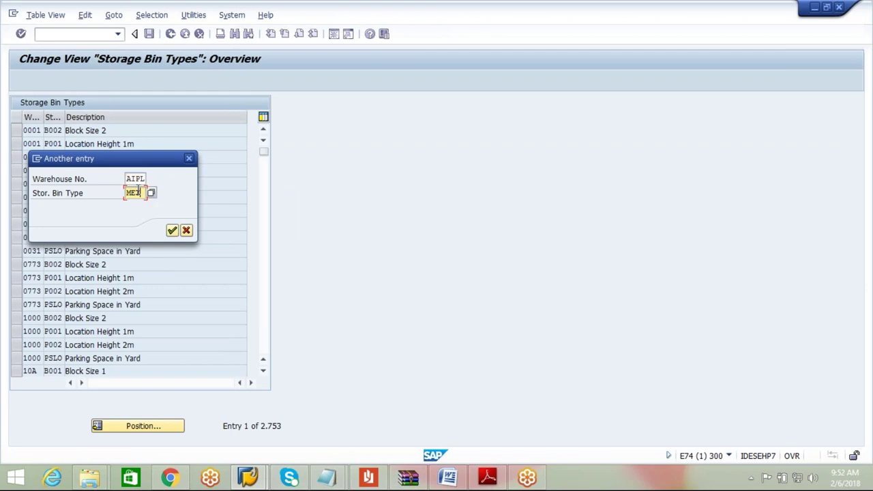
click(173, 232)
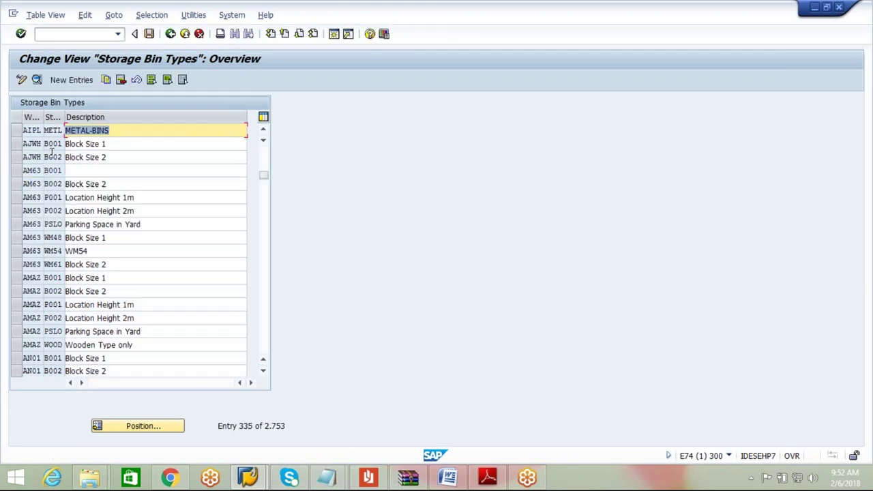
click(17, 131)
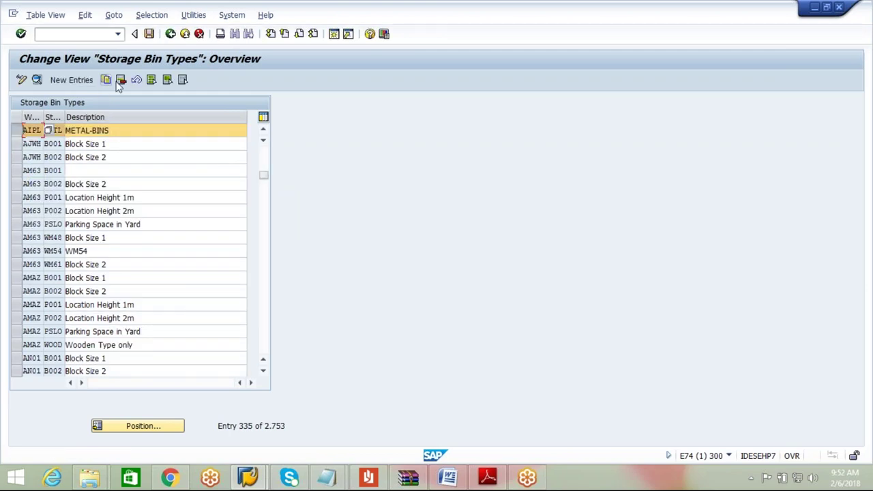
click(121, 80)
click(148, 34)
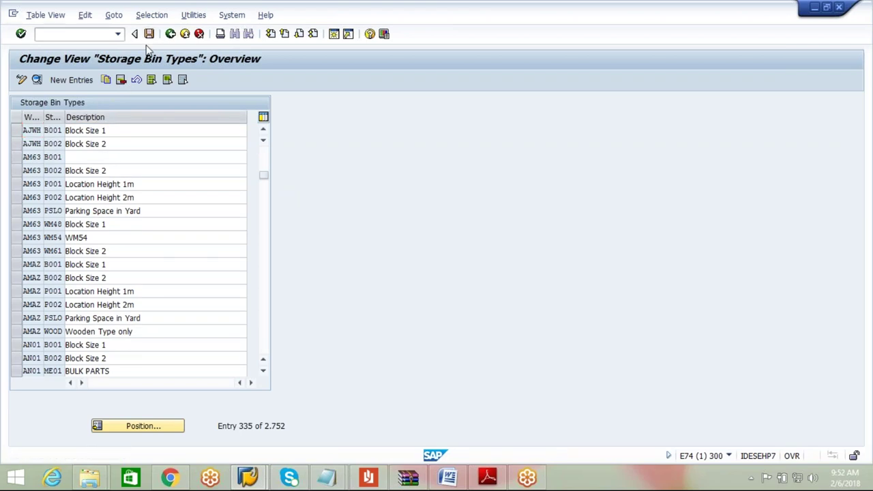
click(188, 216)
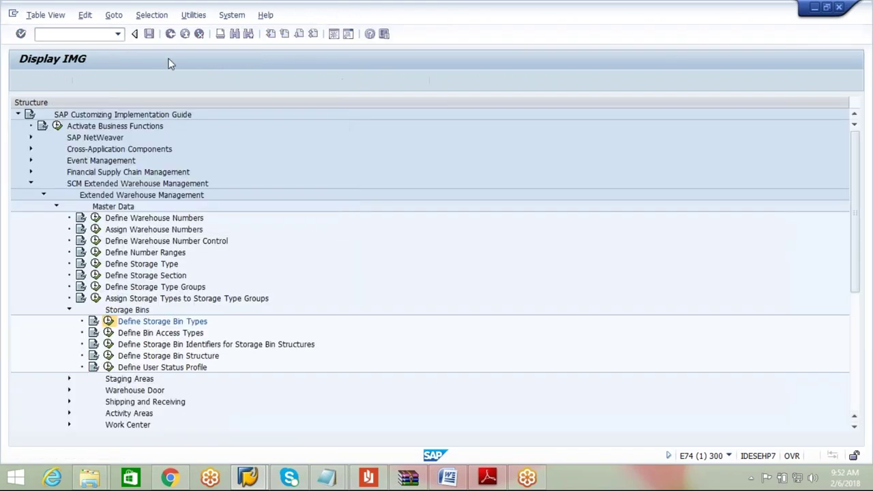
click(171, 34)
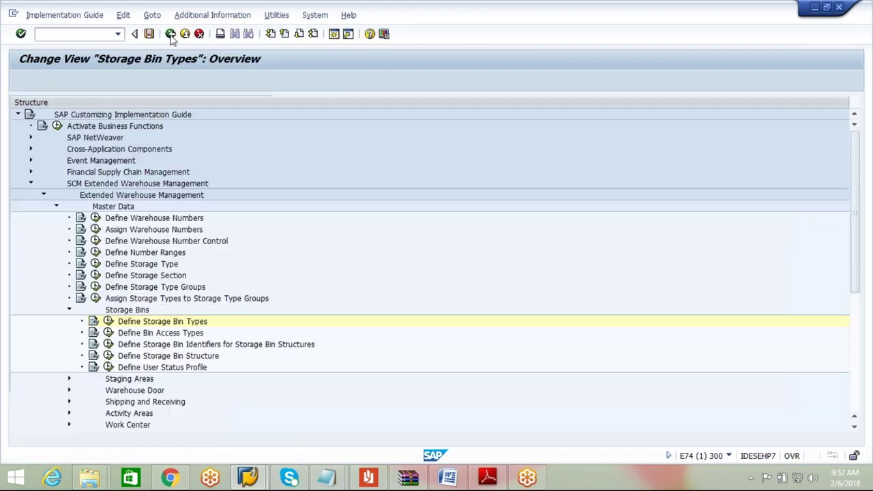
Step: Reopen the storage bin type definitions and add type METL for warehouse AIPL as METAL-BINS with maximum weight 50
click(108, 321)
click(71, 80)
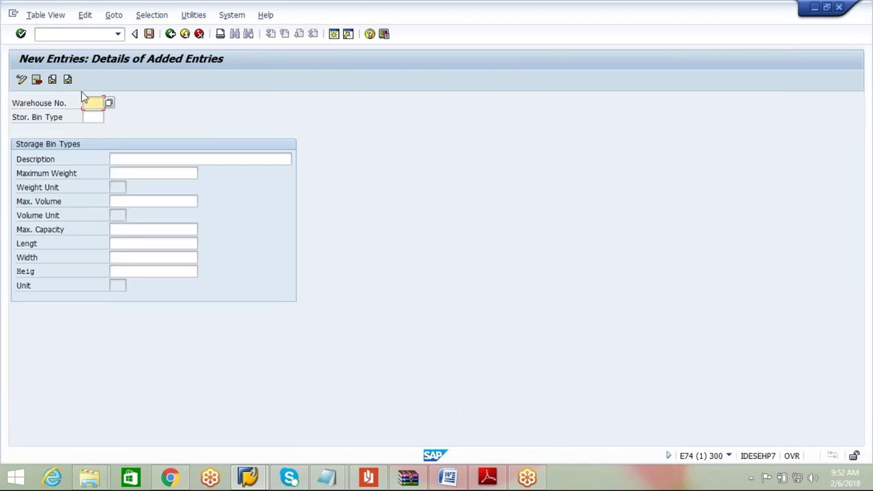
click(89, 102)
click(93, 115)
click(93, 117)
click(93, 129)
click(113, 159)
click(120, 171)
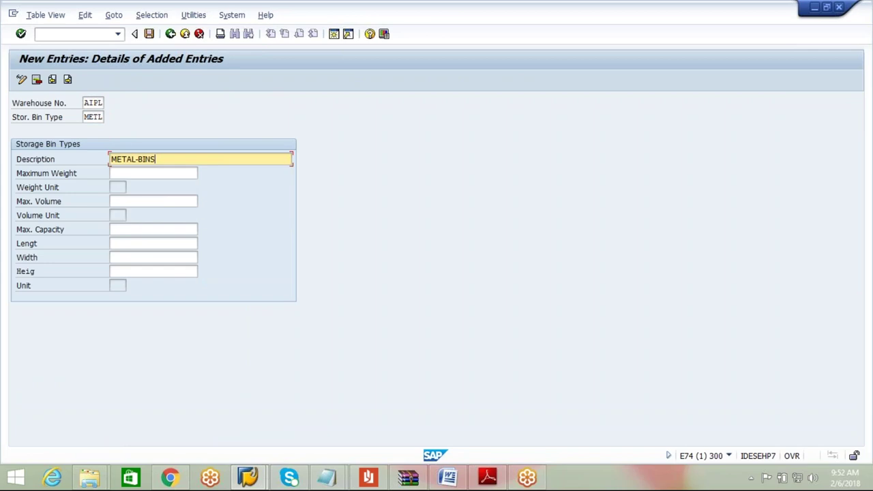
click(153, 174)
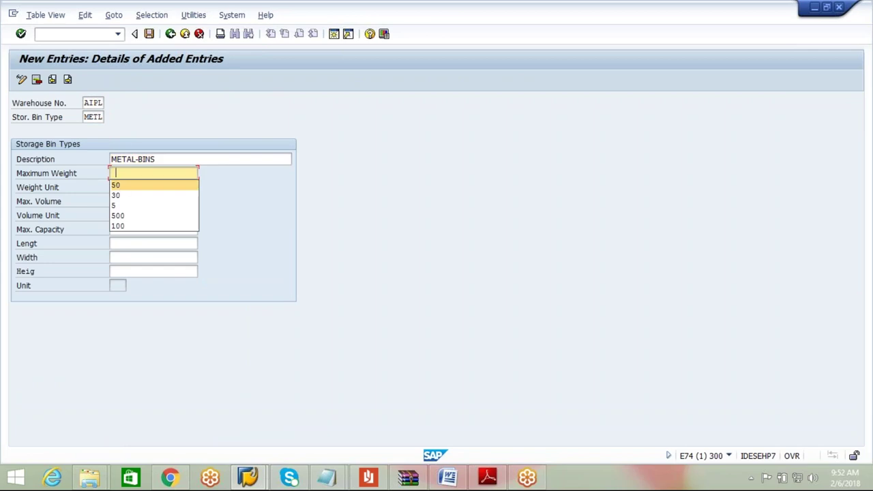
click(119, 183)
key(Return)
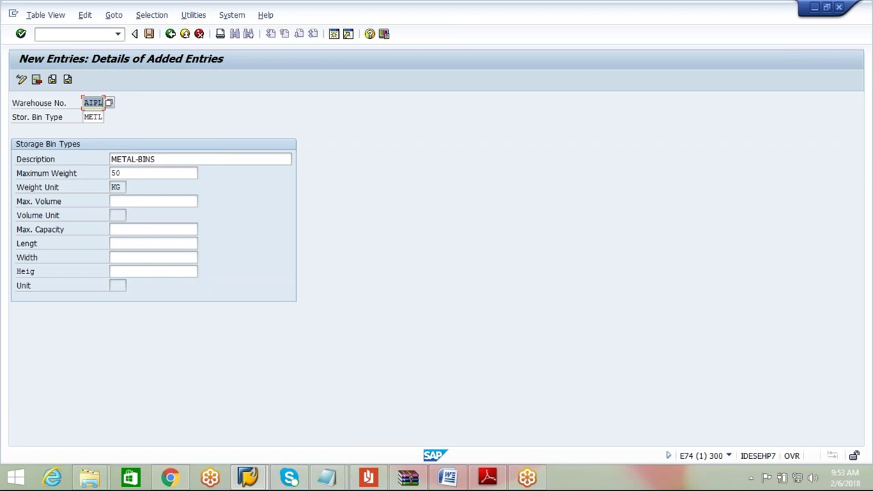
Step: Set the maximum volume of the METL storage bin type to 1
click(93, 117)
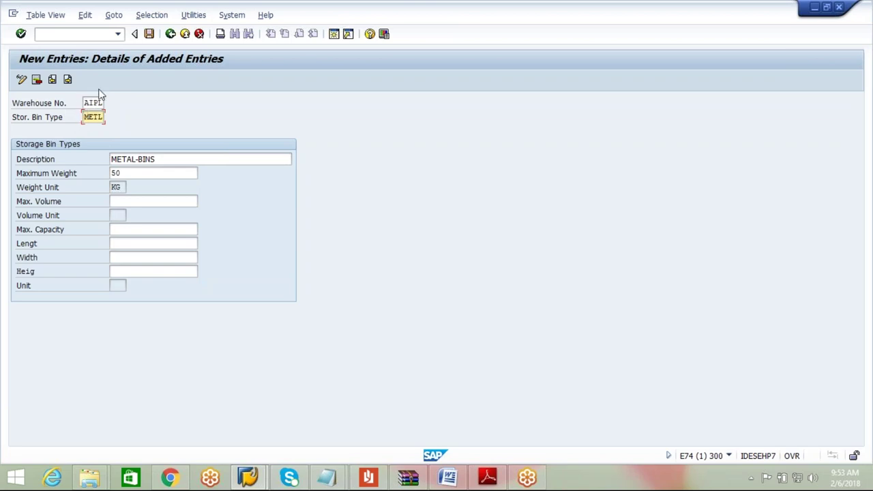
click(126, 201)
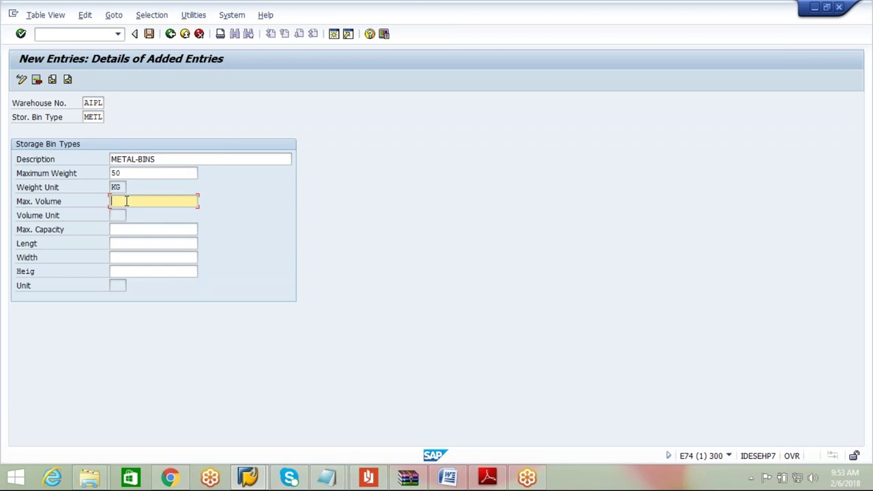
text(1)
key(Return)
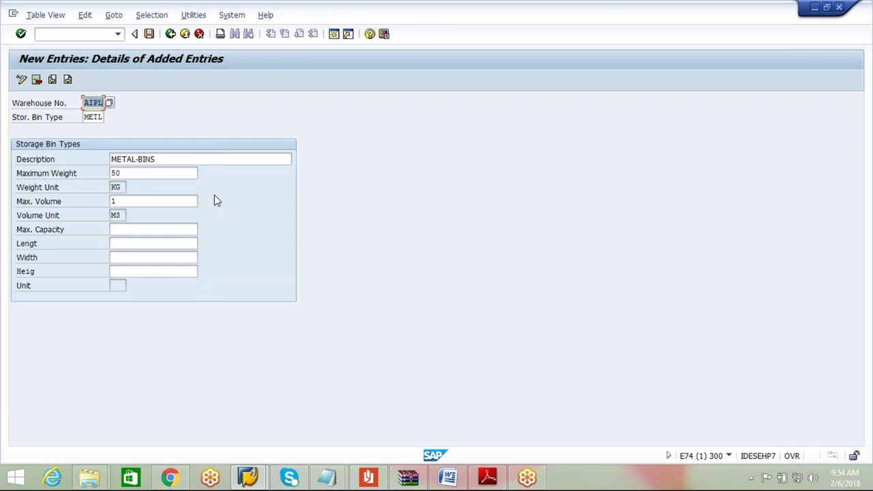
Step: Read the field help for the maximum capacity of the storage bin type and close it
click(196, 159)
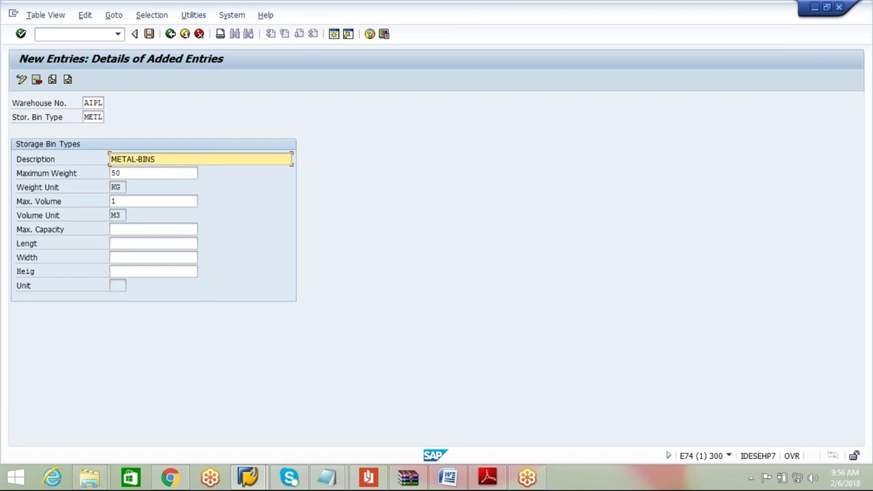
click(129, 230)
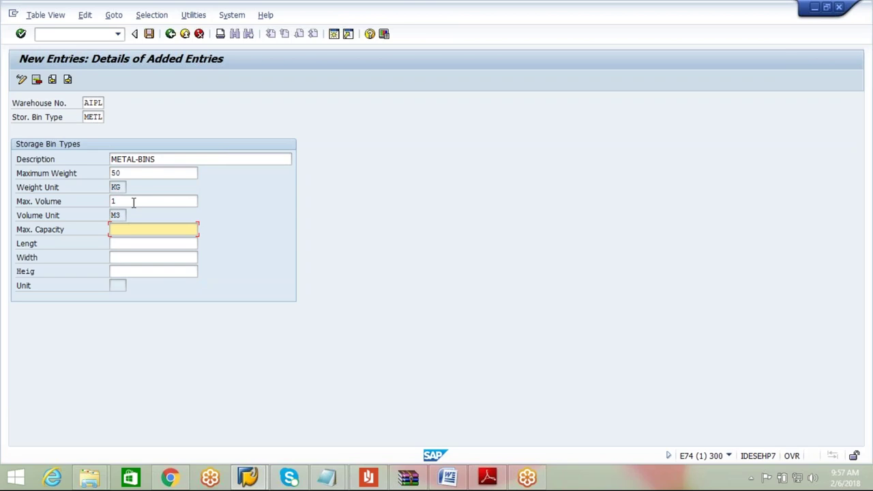
click(134, 203)
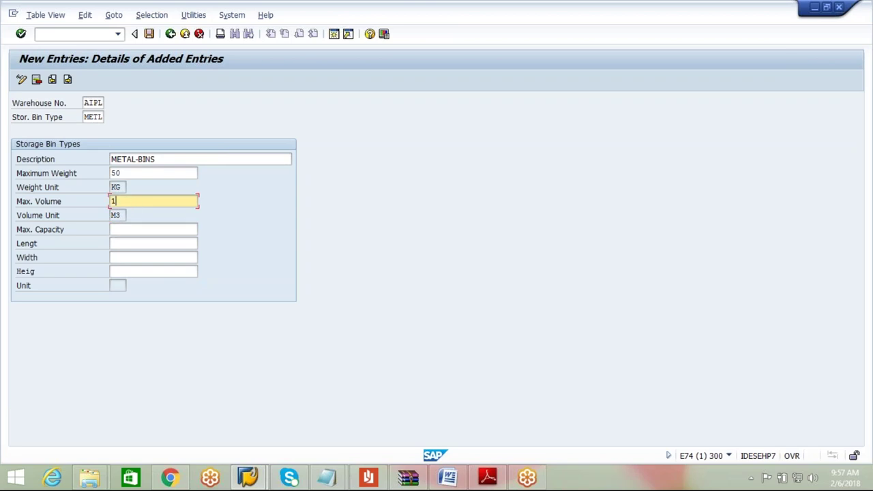
key(Tab)
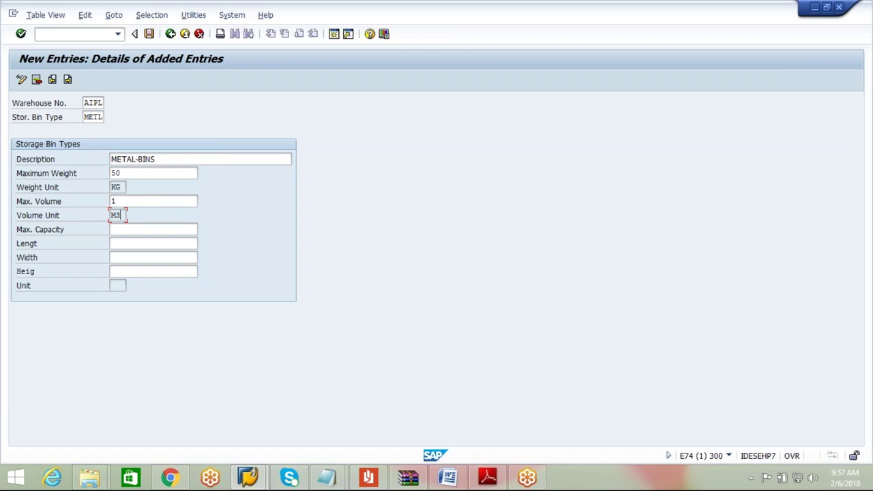
click(136, 230)
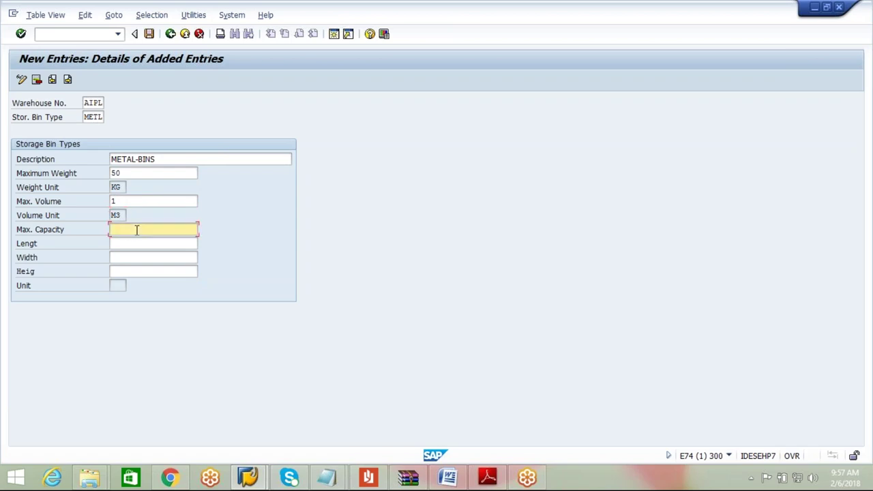
key(F1)
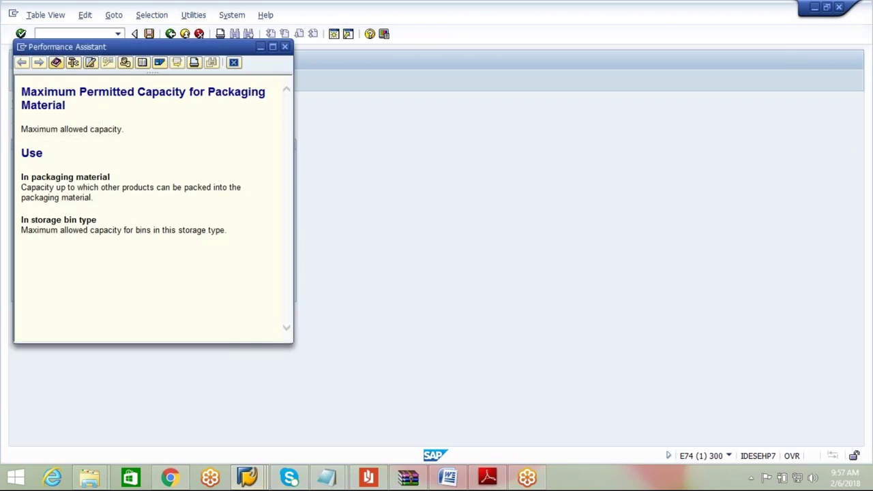
drag(178, 52, 454, 70)
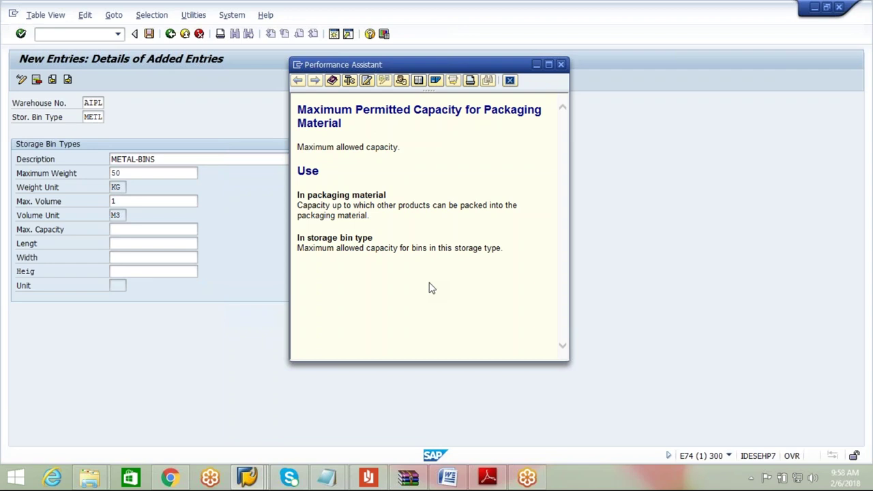
click(561, 65)
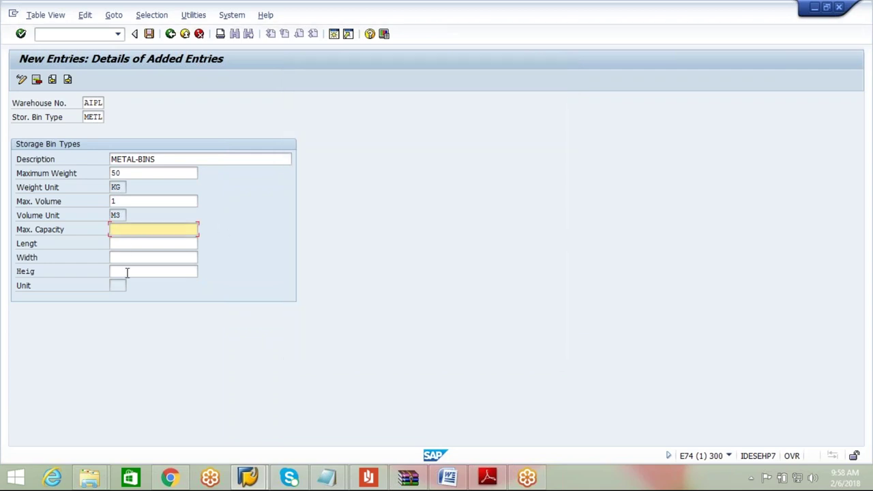
Step: Set the length, width and height of the METL storage bin type to 1 each, with unit M
click(127, 272)
click(128, 254)
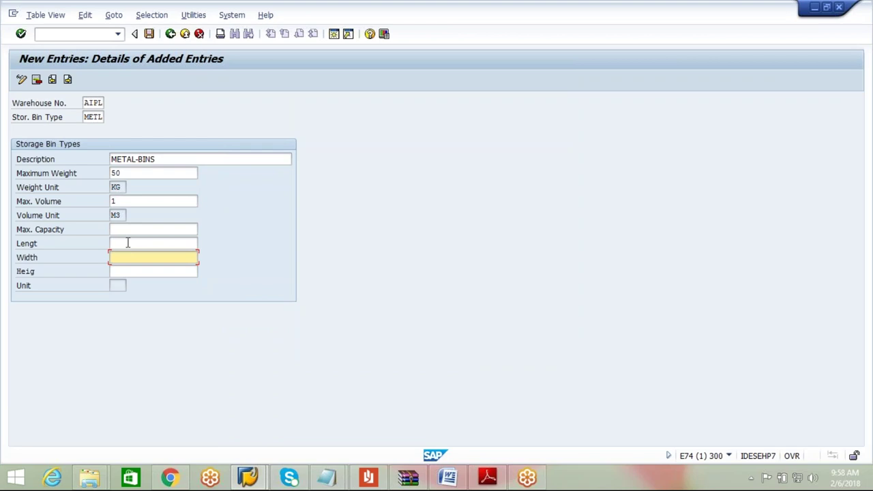
click(128, 243)
text(1)
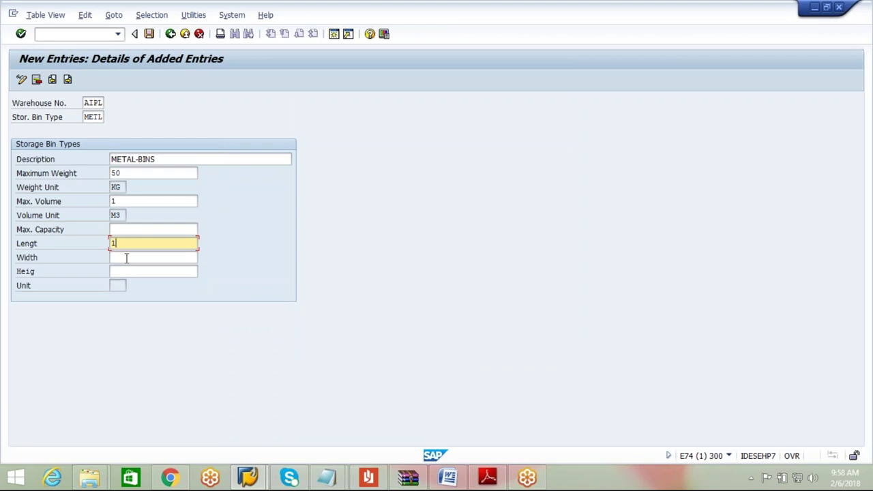
click(126, 258)
text(1)
click(124, 270)
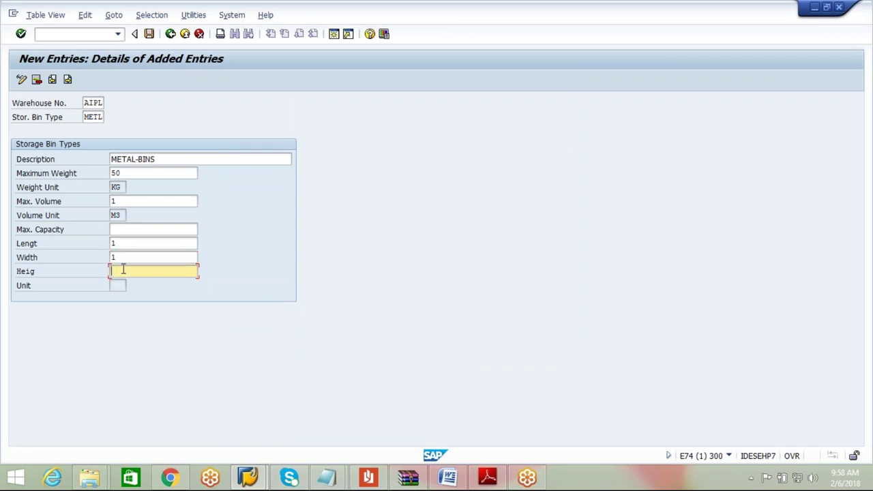
text(1)
key(Tab)
text(M)
key(Return)
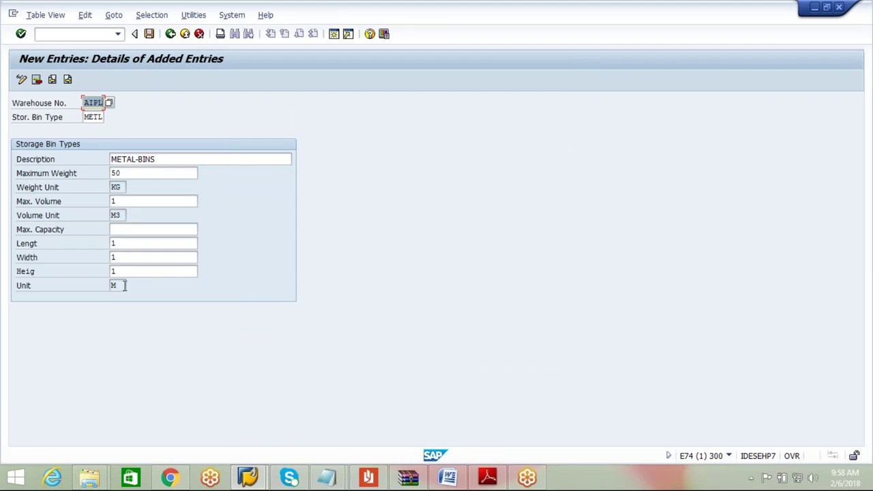
click(117, 286)
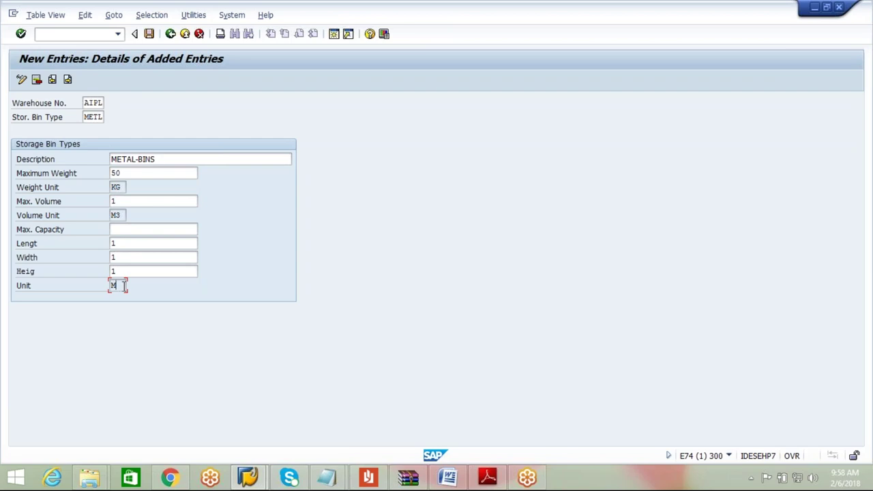
Step: Switch to the blank Notepad document and write the notes "capacity at weight and volume only" and "not with sizes"
mouse_move(326, 478)
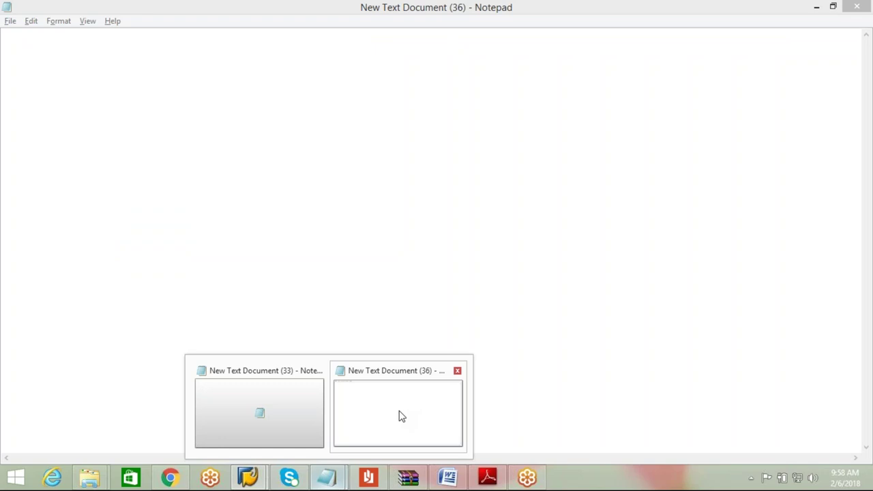
click(401, 416)
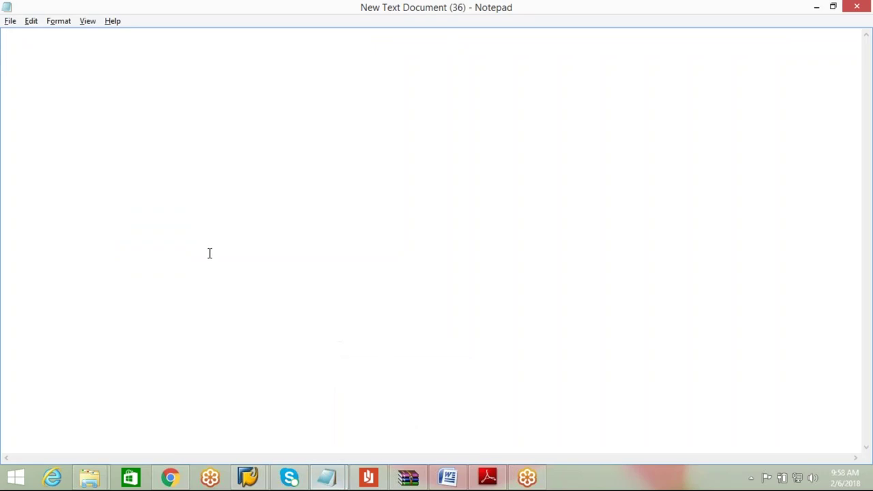
text(capacity at )
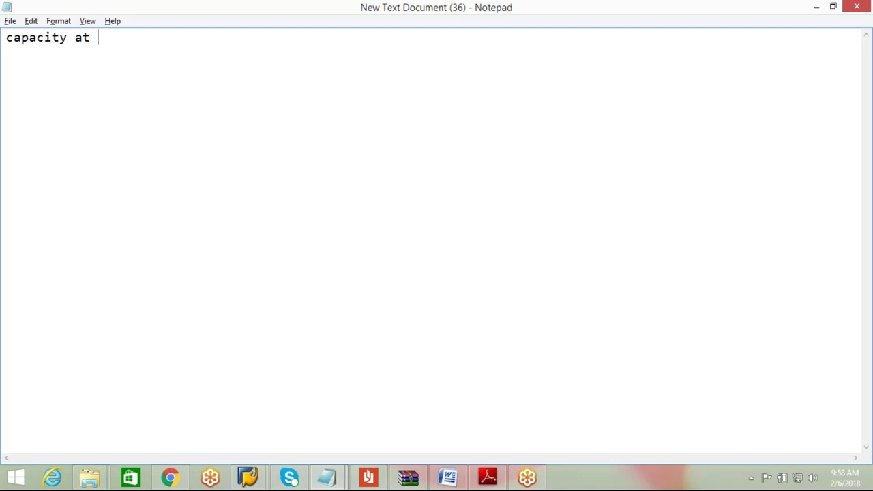
text(weight and volume only)
key(Return)
key(Return)
text(not w)
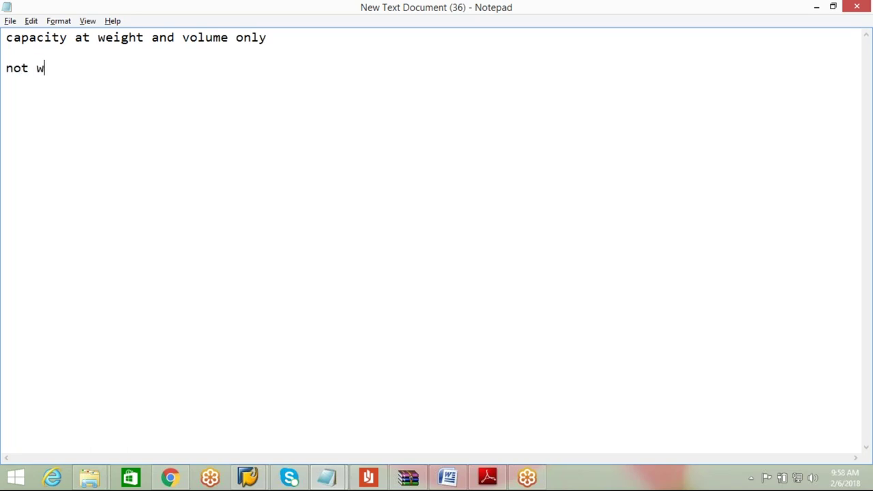
text(ith sizes)
key(Return)
key(Return)
Step: Add the bin dimensions L: 1, B:1 and H :1 to the note, followed by the volume line "V3 : 1 M3"
text(L)
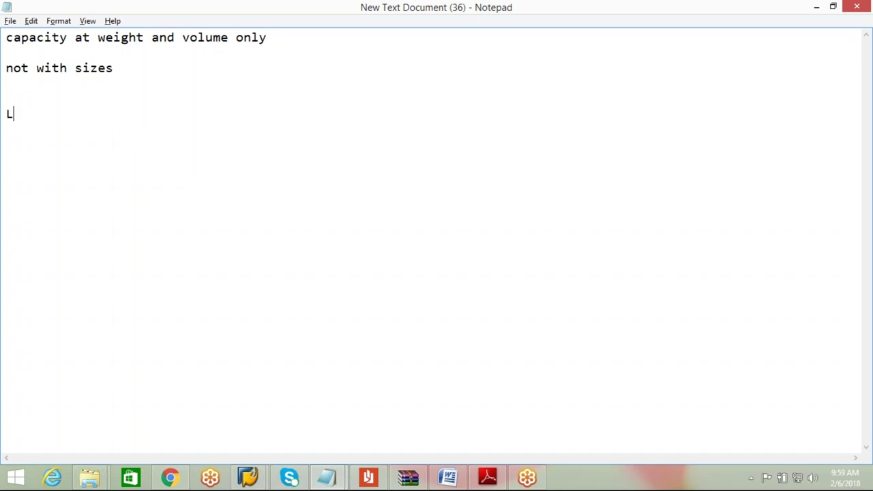
text(: 1)
key(Return)
text(B:1)
key(Return)
text(H :1)
key(Return)
key(Return)
text(V3)
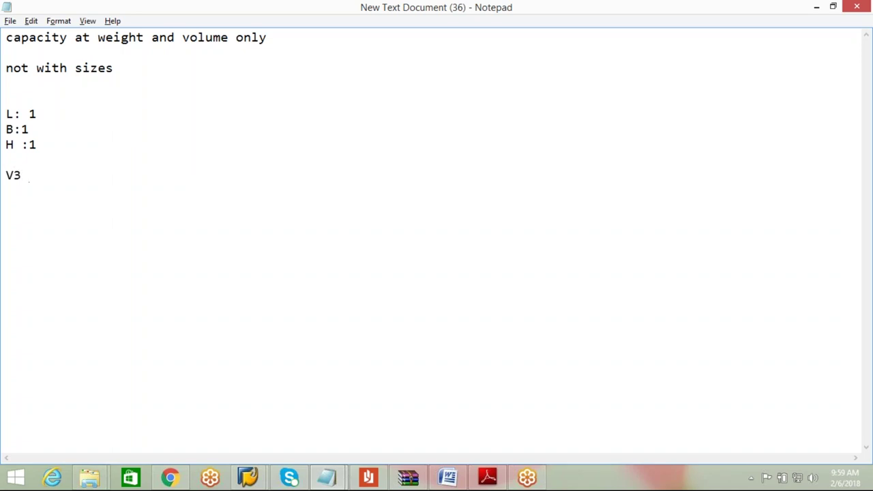
text( : 1 M3)
Step: Add a second set of example dimensions below the volume, written as "L: 1.1, H : 08, B : 1"
key(Return)
key(Return)
key(Return)
text(L: 1.1, H : 08, B : 1)
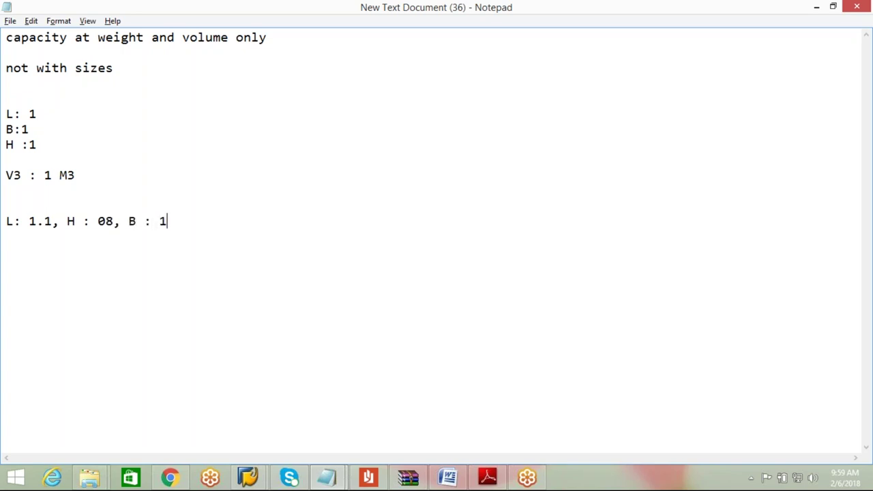
key(Return)
key(Return)
Step: Search the computer for the calculator, open it and close the duplicate calculator window
mouse_move(96, 483)
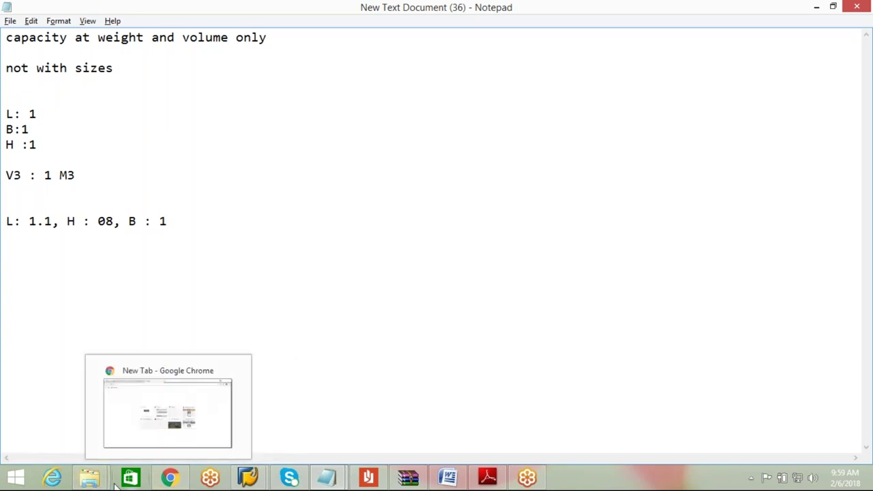
click(30, 482)
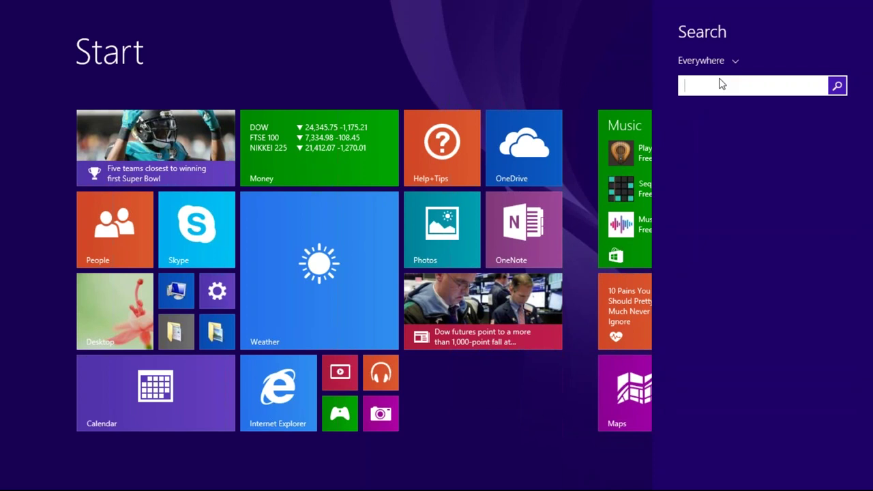
text(vca)
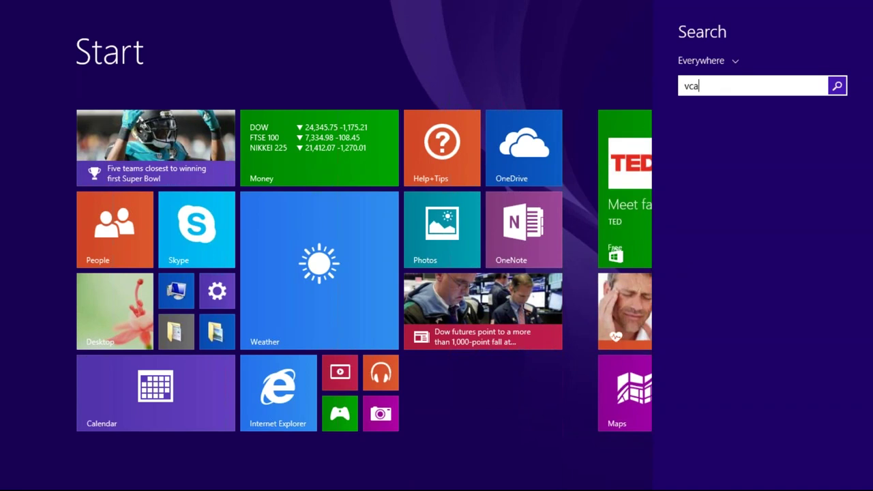
key(BackSpace)
text(ca)
key(BackSpace)
key(BackSpace)
key(BackSpace)
key(BackSpace)
text(calc)
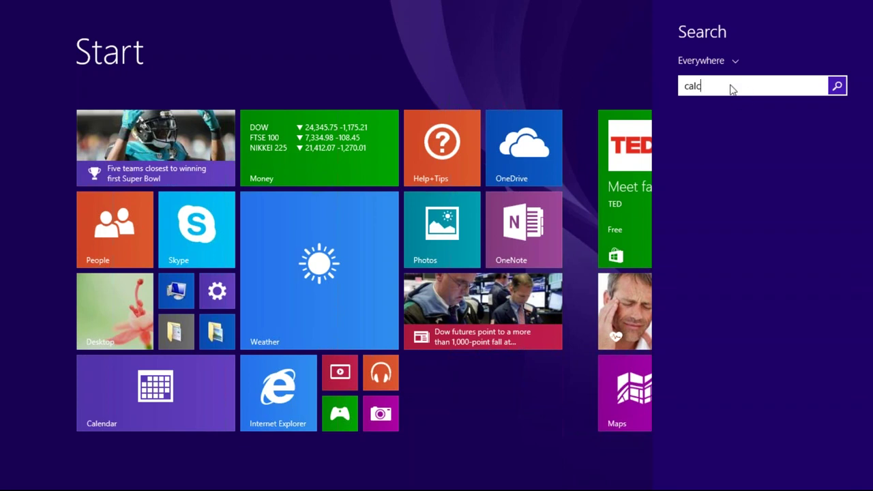
text(u)
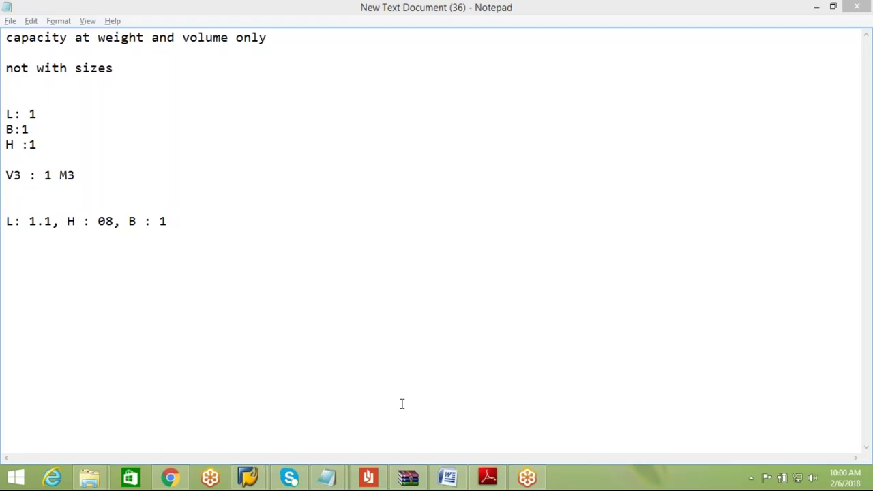
key(XF86Calculator)
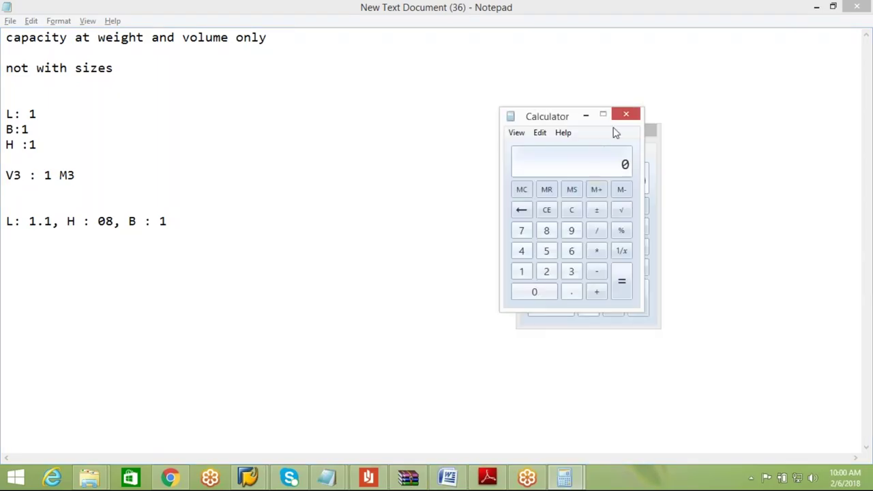
click(651, 132)
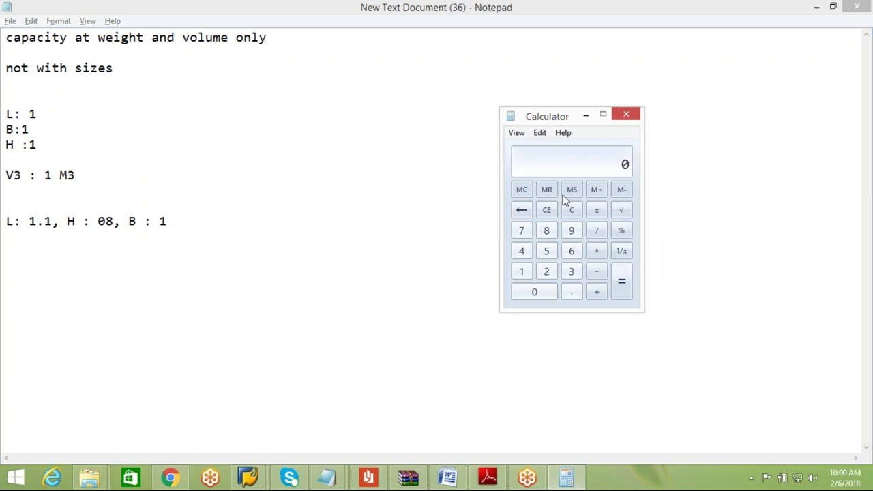
Step: Calculate the second example's volume by multiplying 1.1 by 0.8 by 1
click(523, 274)
click(566, 296)
click(527, 274)
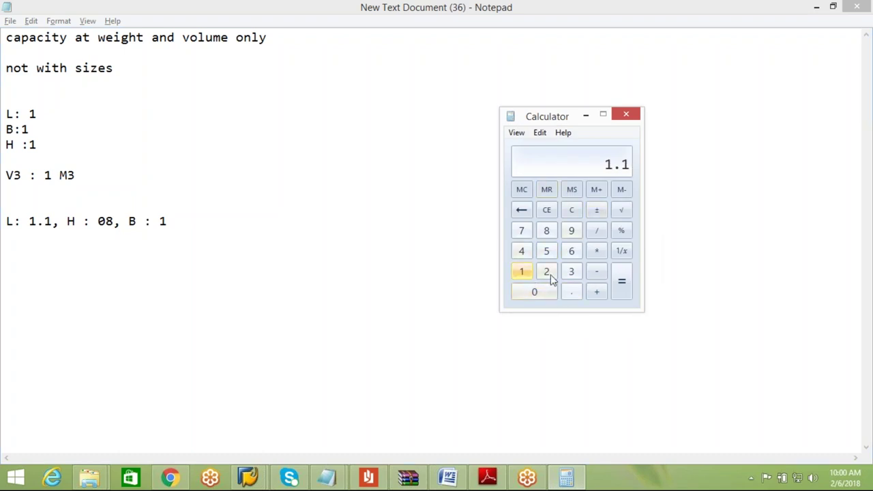
click(595, 254)
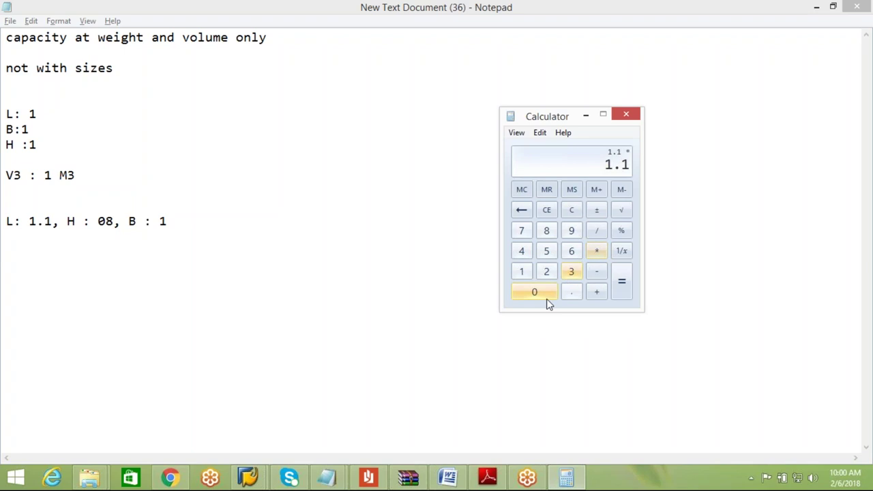
click(550, 299)
click(571, 295)
click(549, 233)
click(595, 252)
click(523, 272)
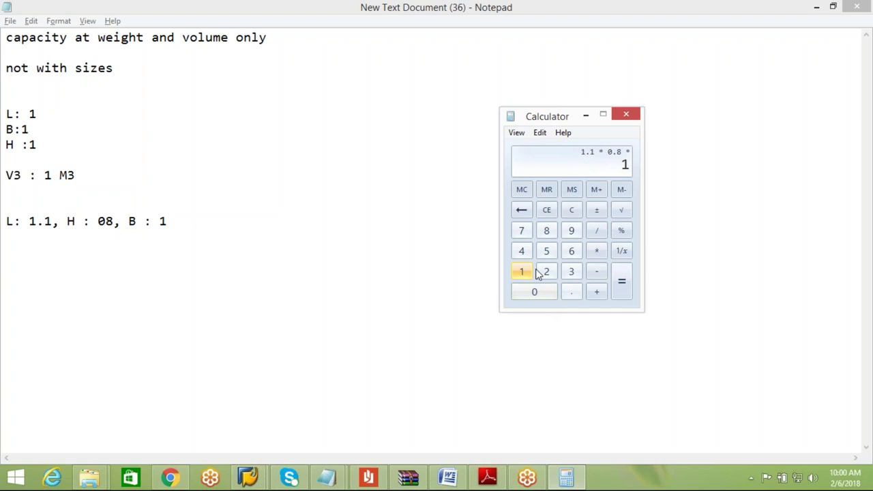
click(622, 290)
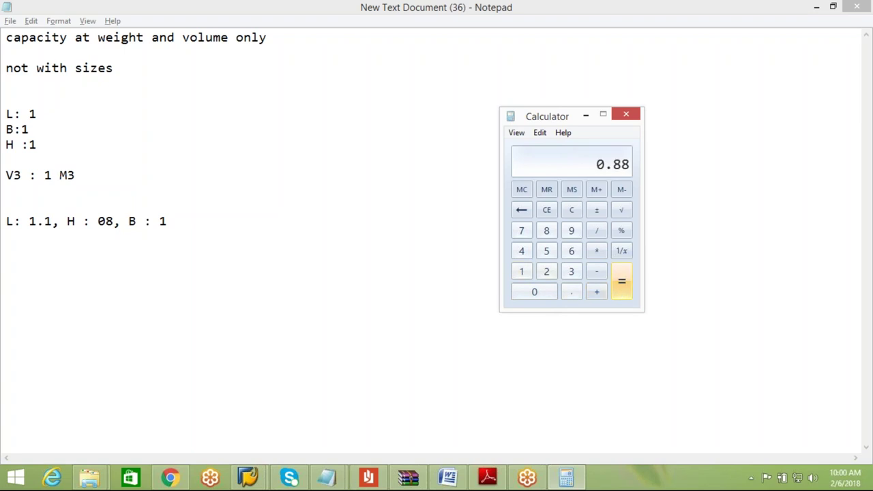
Step: Record the calculated volume in the note as "V : 0.88" below the second set of dimensions
click(126, 252)
text(V : 0.88)
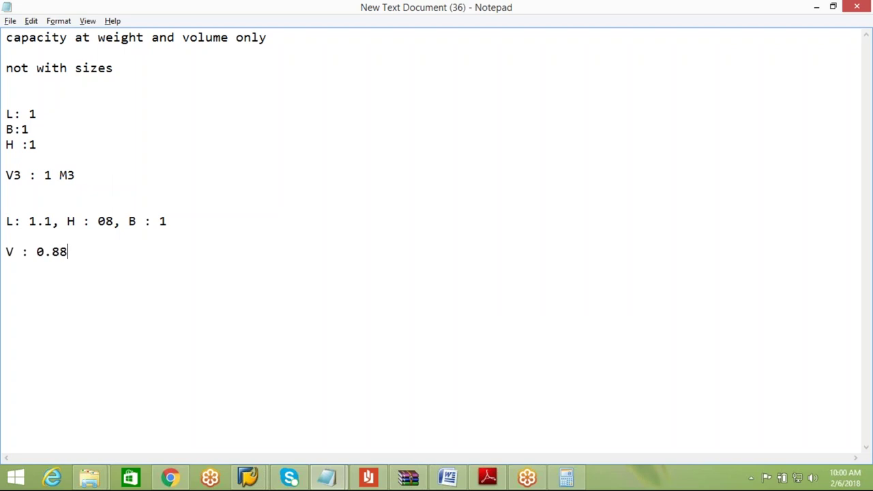
key(Return)
Step: Examine the note, comparing the lengths and volumes of the two dimension sets with the weight and volume capacity rule
drag(151, 38, 104, 40)
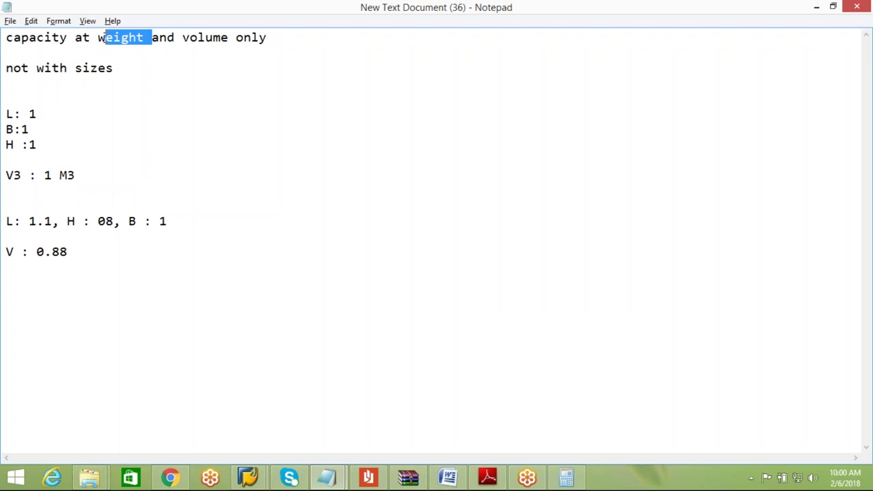
click(252, 39)
click(17, 273)
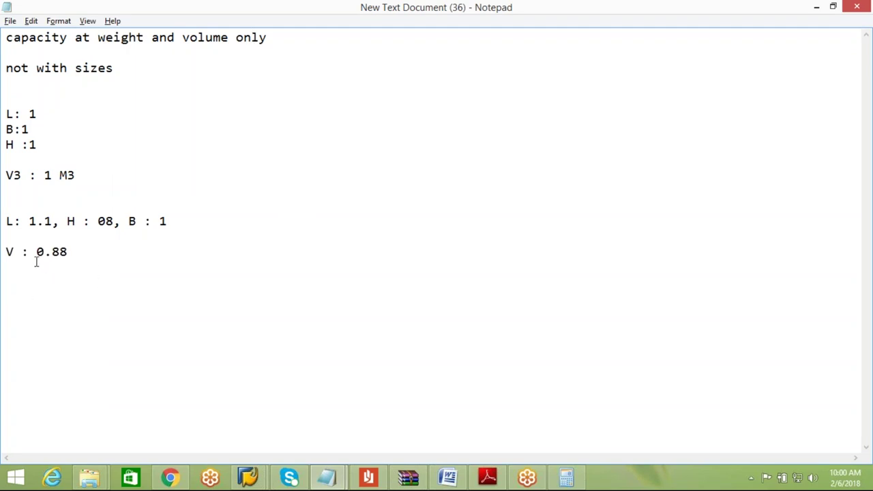
drag(36, 253, 69, 252)
click(14, 143)
drag(39, 111, 8, 114)
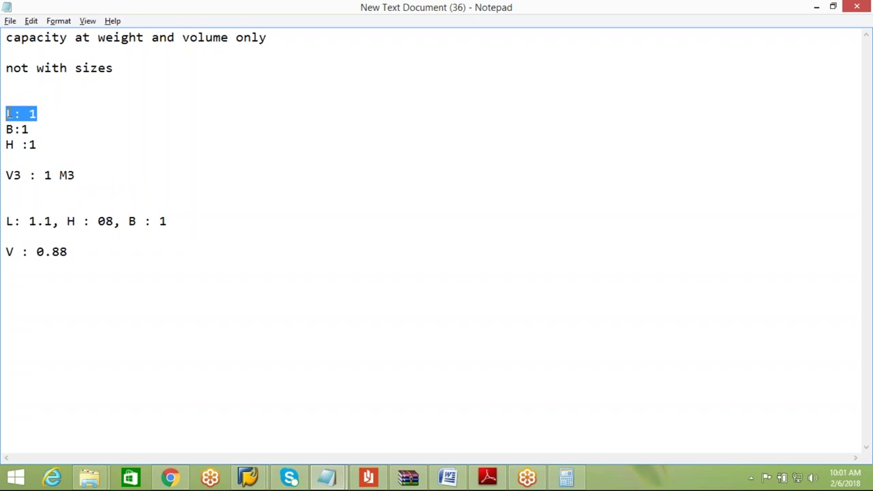
click(42, 114)
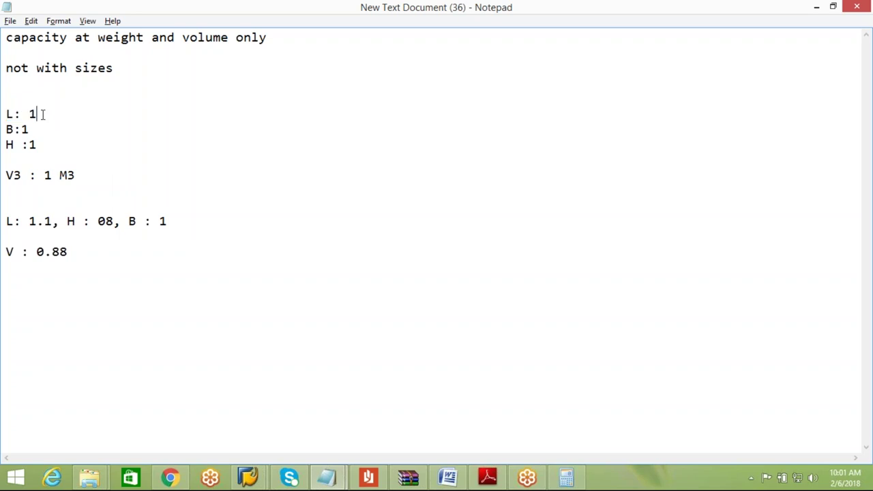
click(70, 253)
click(38, 114)
click(54, 219)
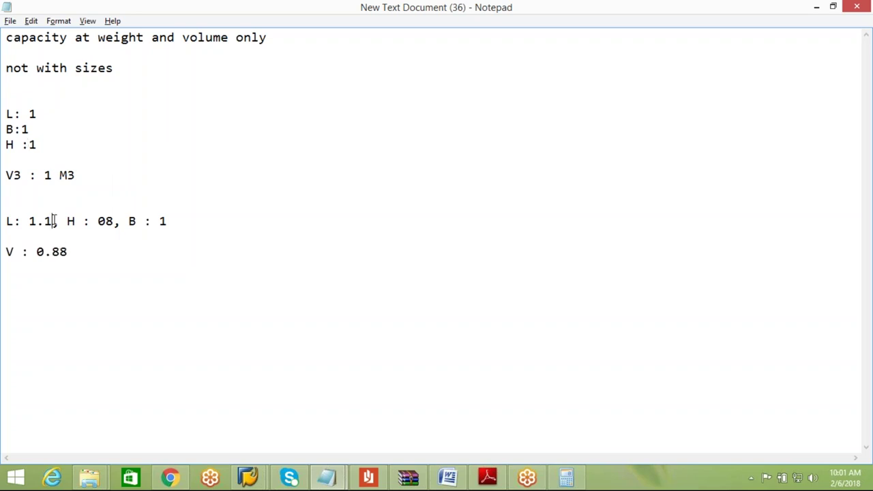
click(36, 114)
Step: Switch back to SAP and save the METL storage bin type to the proposed customizing request
mouse_move(254, 477)
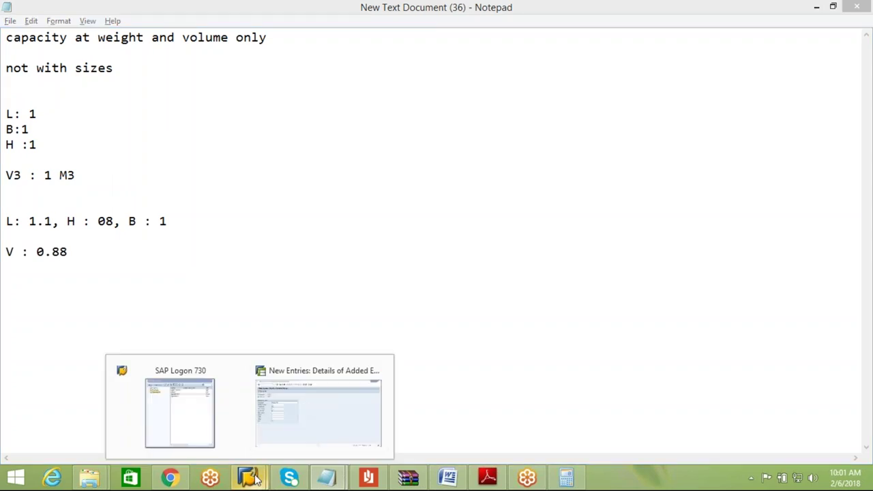
click(311, 405)
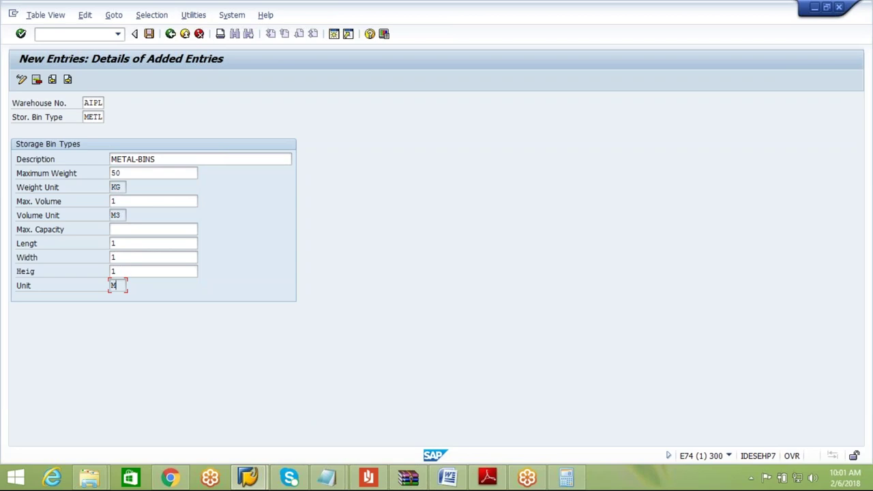
click(150, 35)
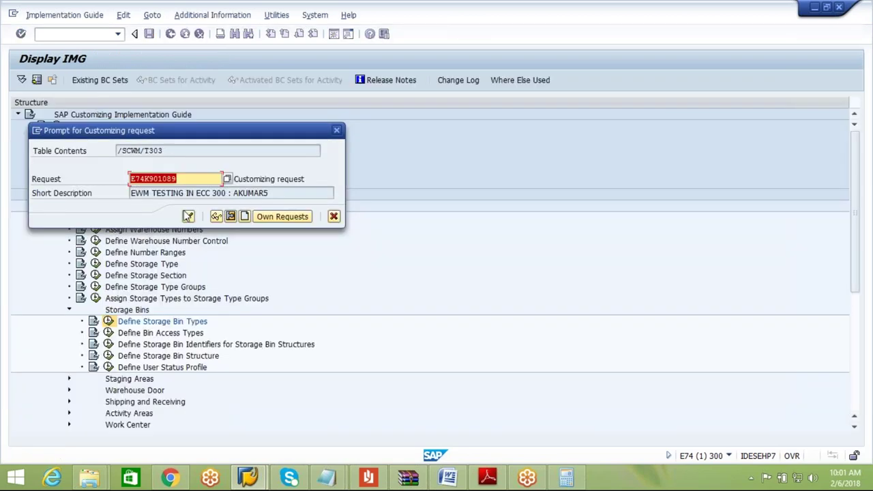
click(190, 216)
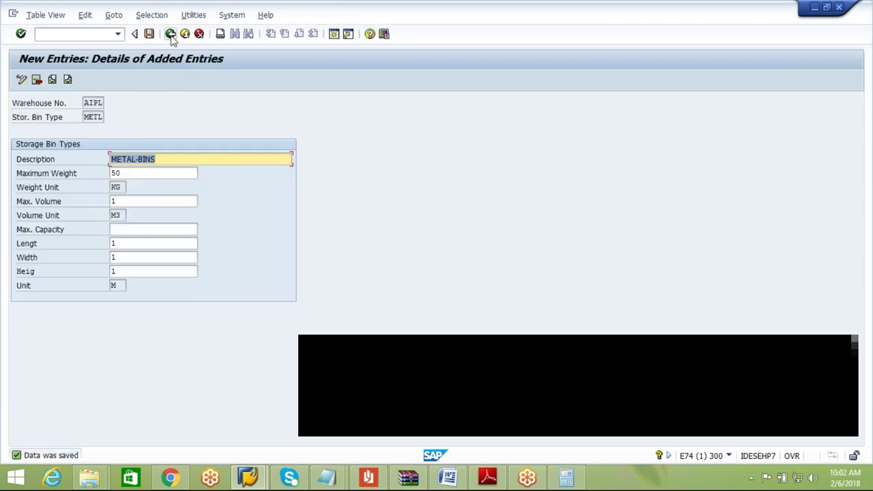
Step: Start another storage bin type entry for warehouse AIPL with the bin type PLAS
click(67, 80)
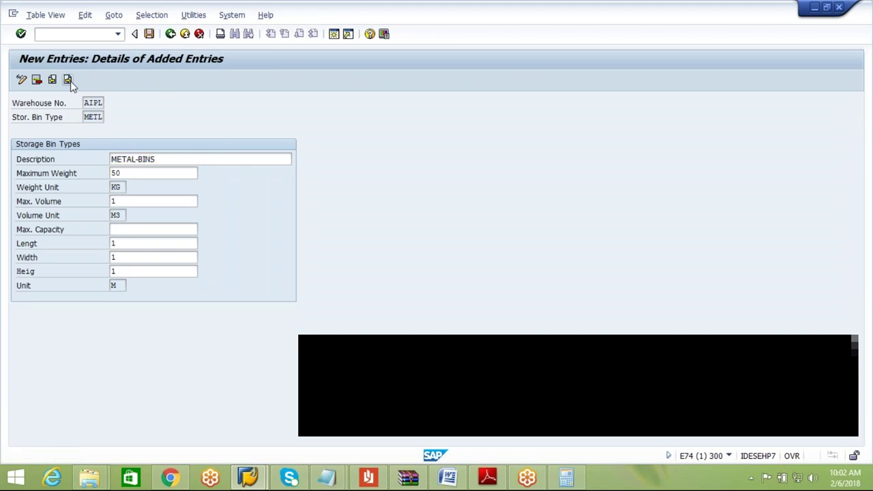
text(A)
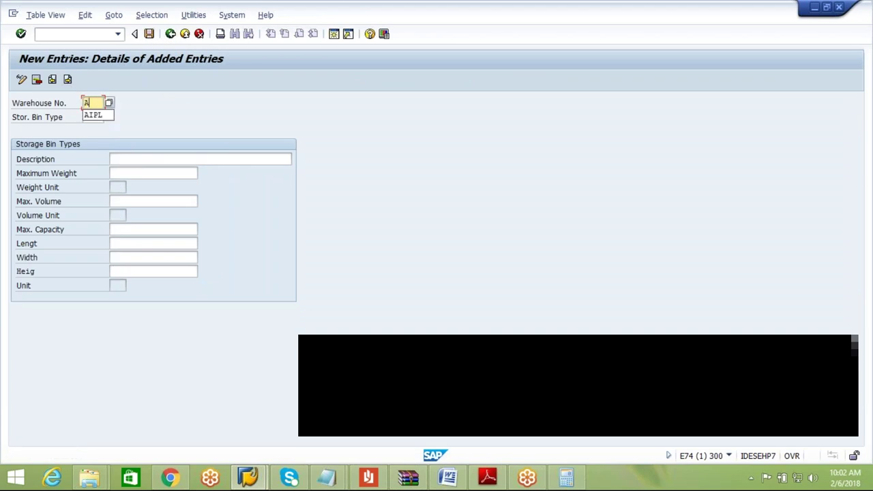
text(IPL)
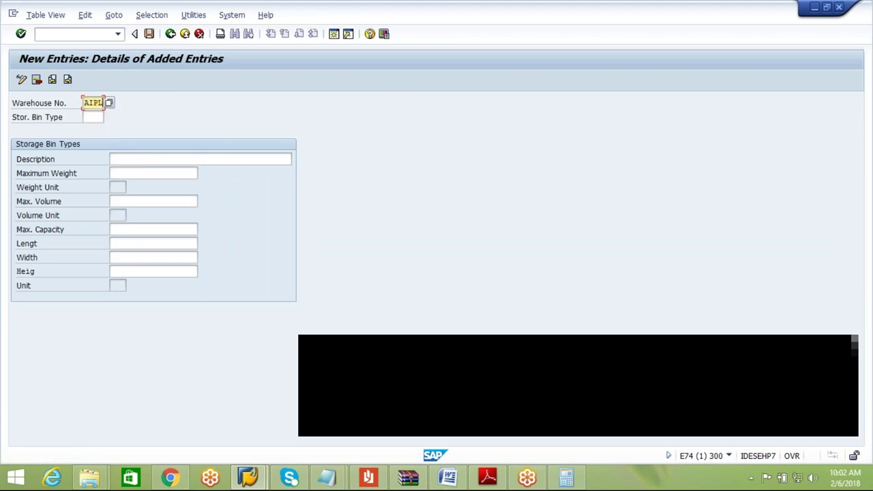
click(94, 117)
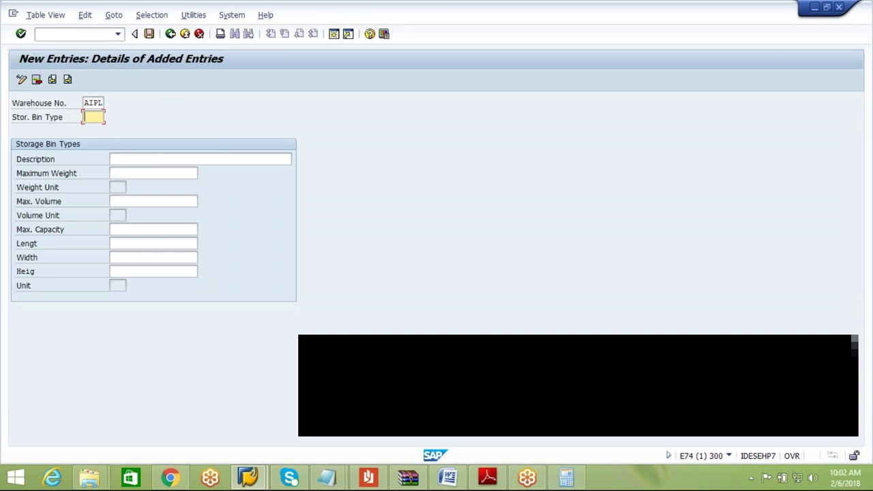
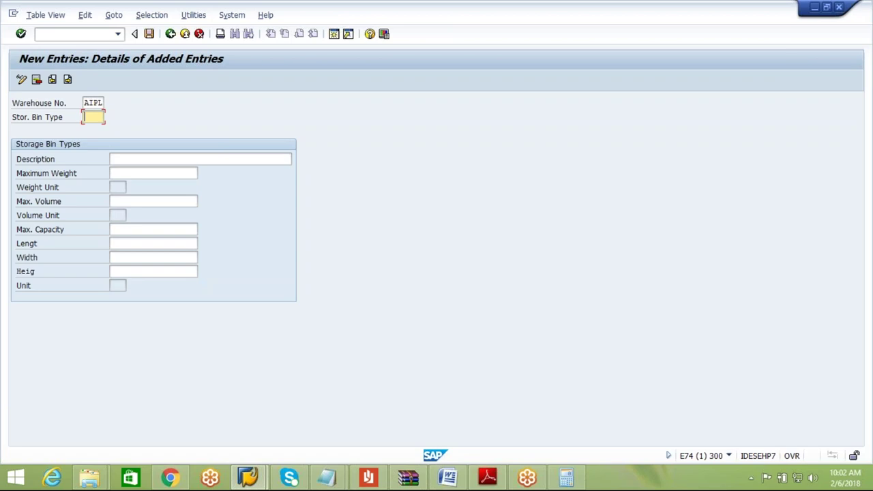
text(PLAS)
Step: Describe the PLAS bin type as PLASTIC BINS and set its maximum weight to 10
click(131, 169)
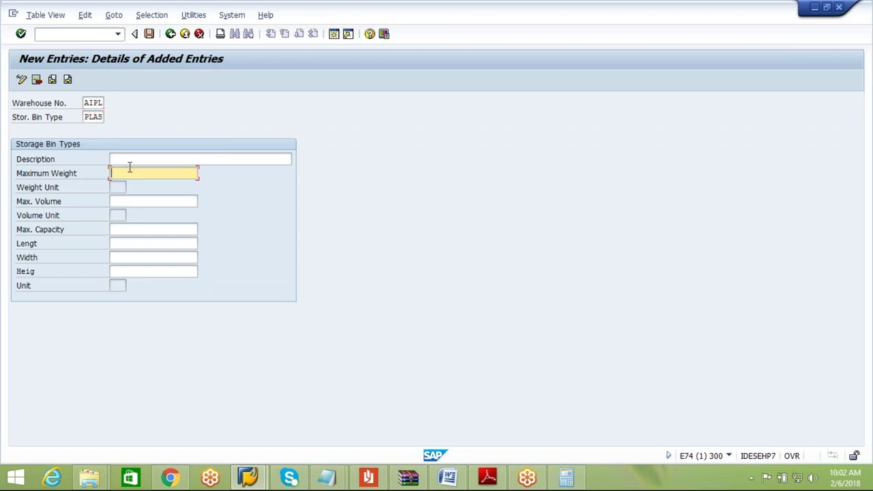
click(135, 164)
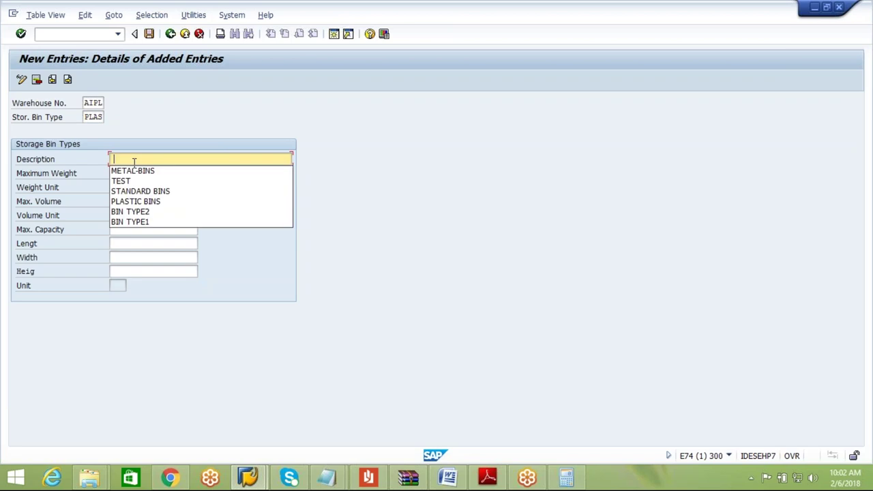
click(135, 201)
key(Tab)
text(10)
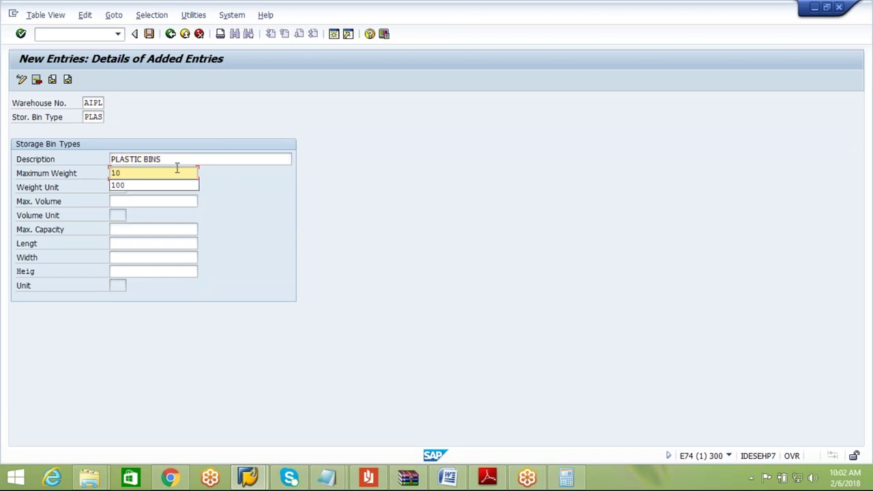
click(253, 189)
key(Return)
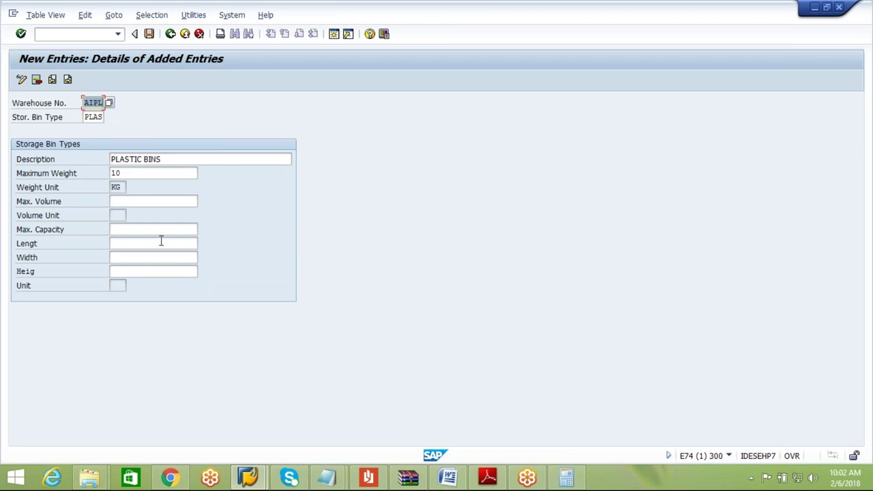
Step: Set the maximum volume of the PLAS bin type to 0,5
click(141, 199)
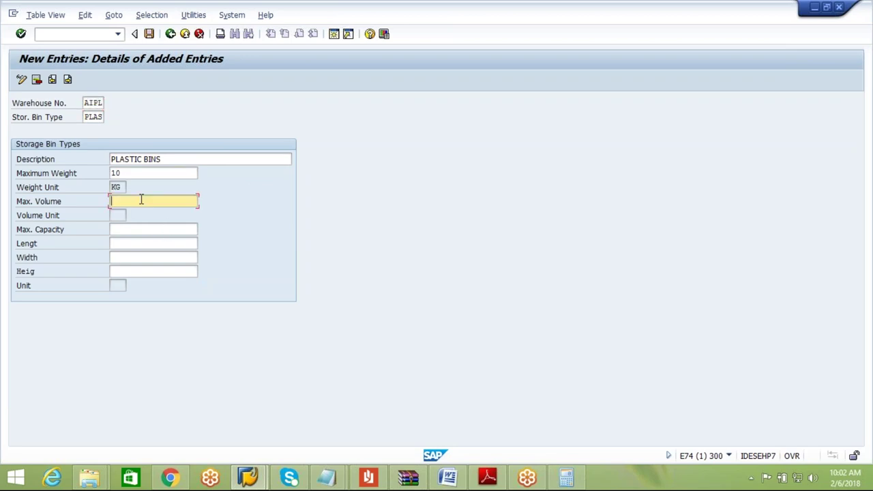
text(0.5)
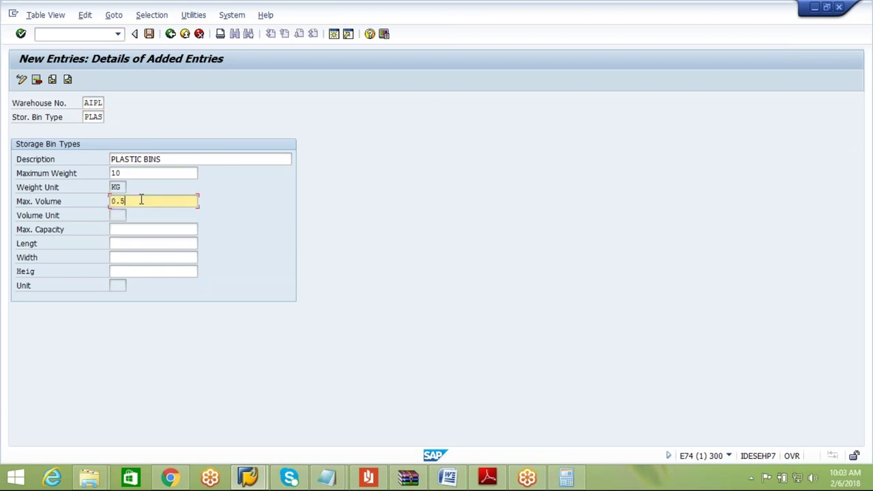
key(Return)
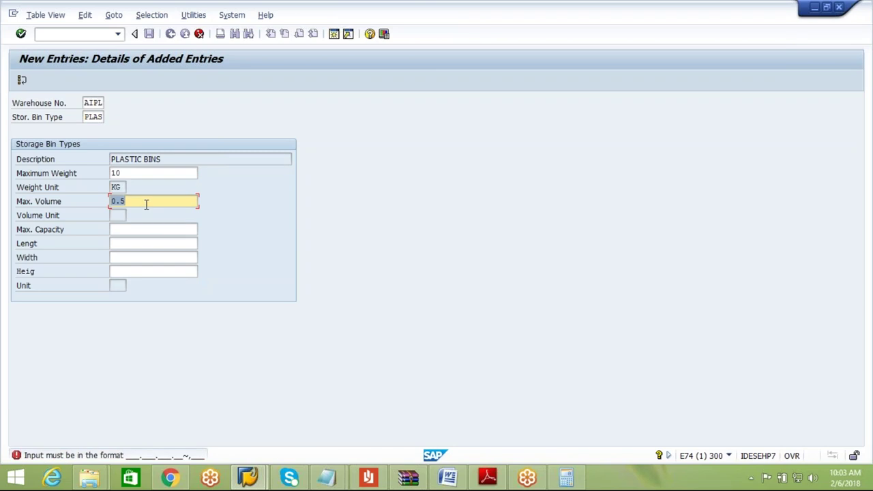
text(0,5)
key(Return)
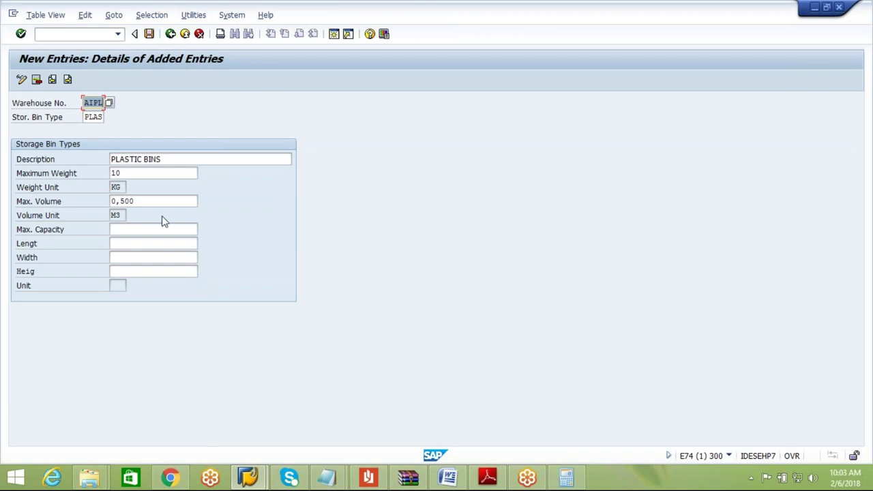
Step: Save the PLAS storage bin type and return to the implementation guide structure
click(154, 36)
click(171, 38)
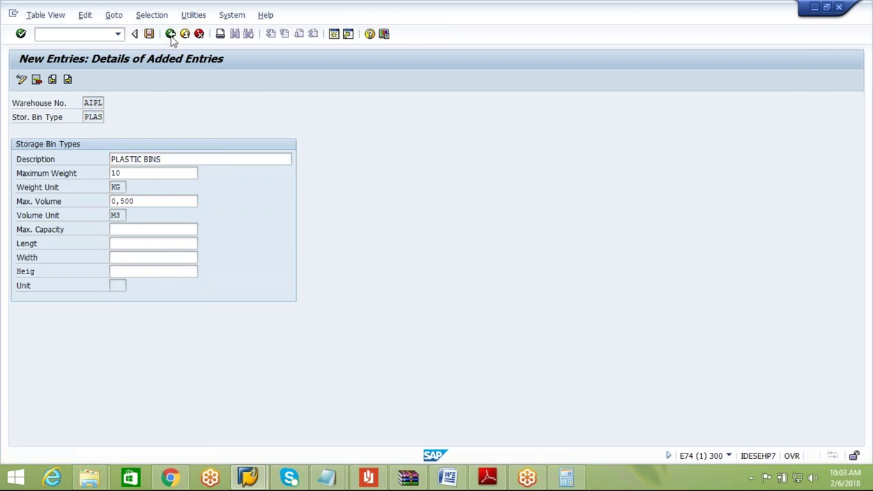
click(148, 143)
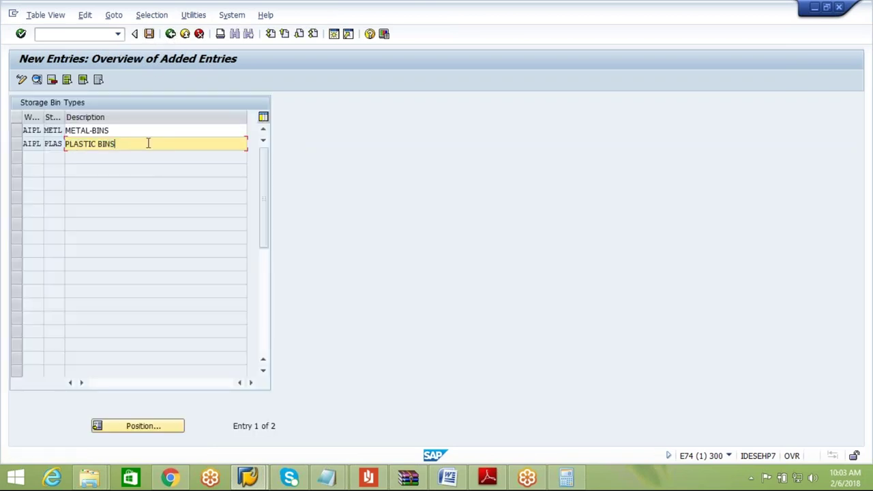
click(152, 35)
click(168, 36)
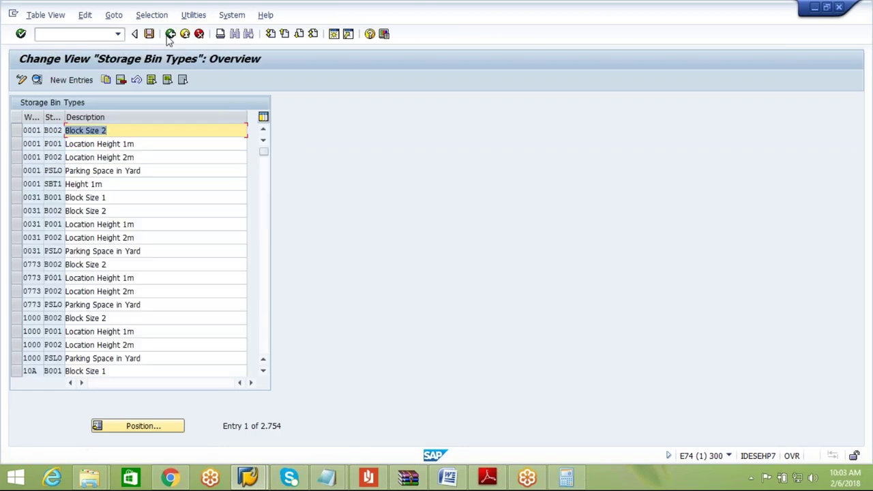
click(170, 36)
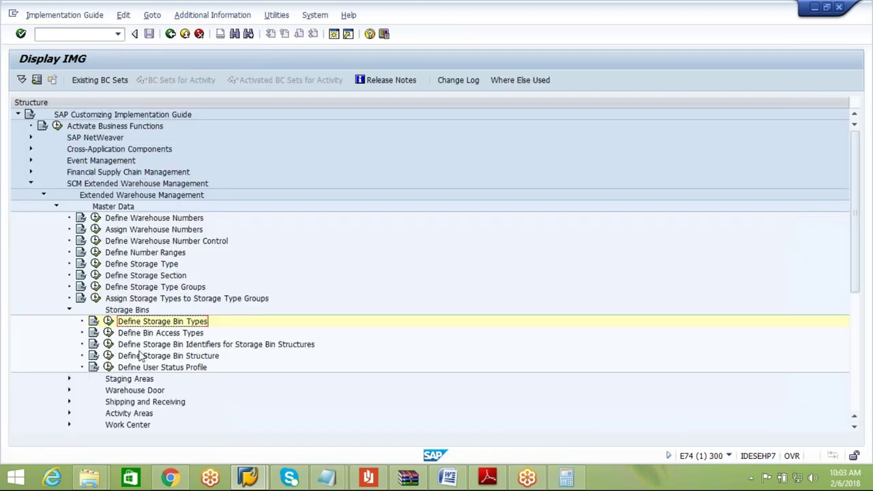
Step: Open the Define Bin Access Types activity and filter its entries by contents for warehouse number AIPL
click(174, 333)
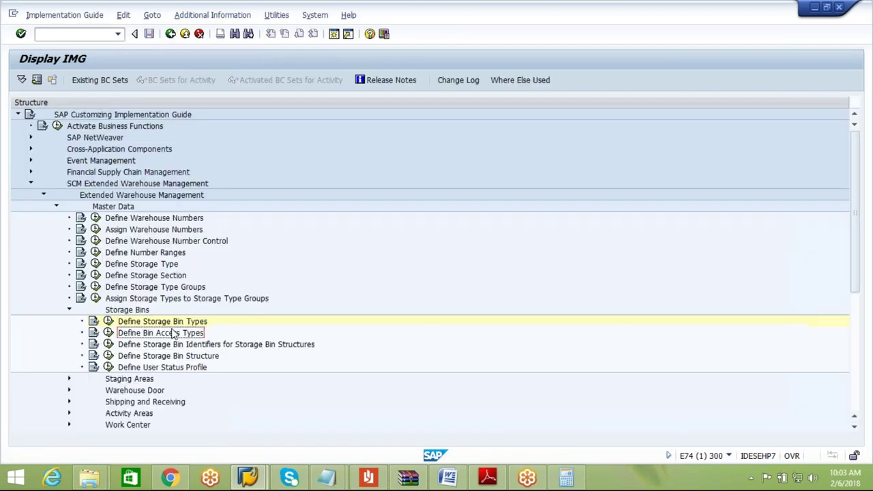
click(108, 333)
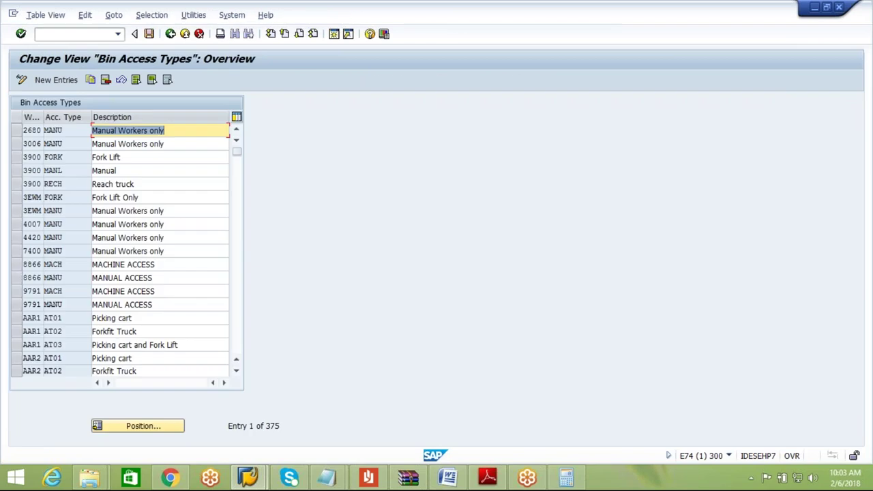
click(171, 13)
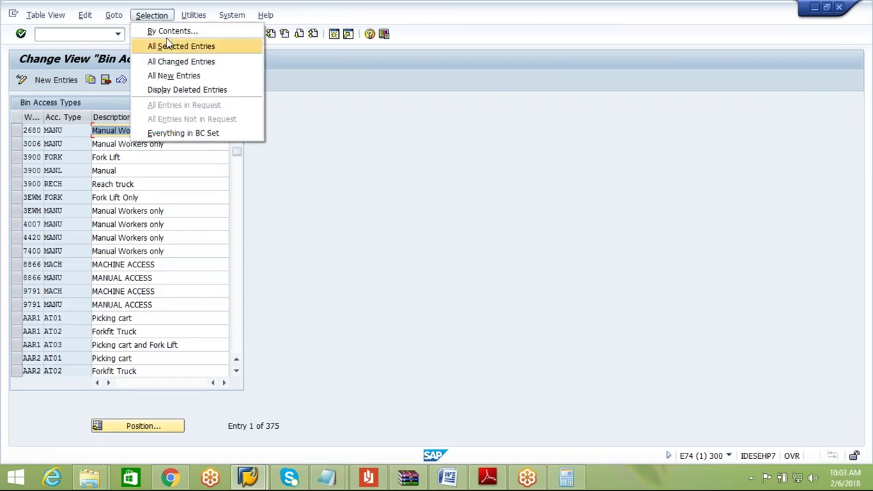
click(167, 44)
click(151, 14)
click(158, 31)
click(35, 195)
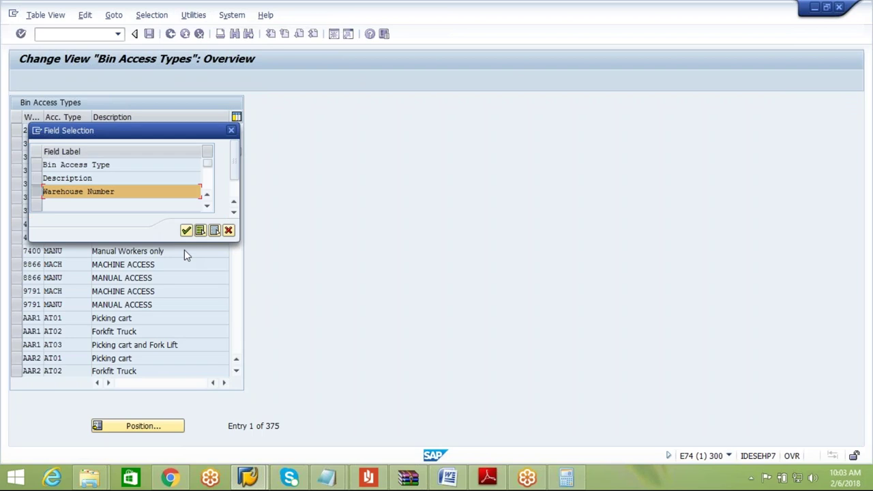
click(186, 230)
click(225, 166)
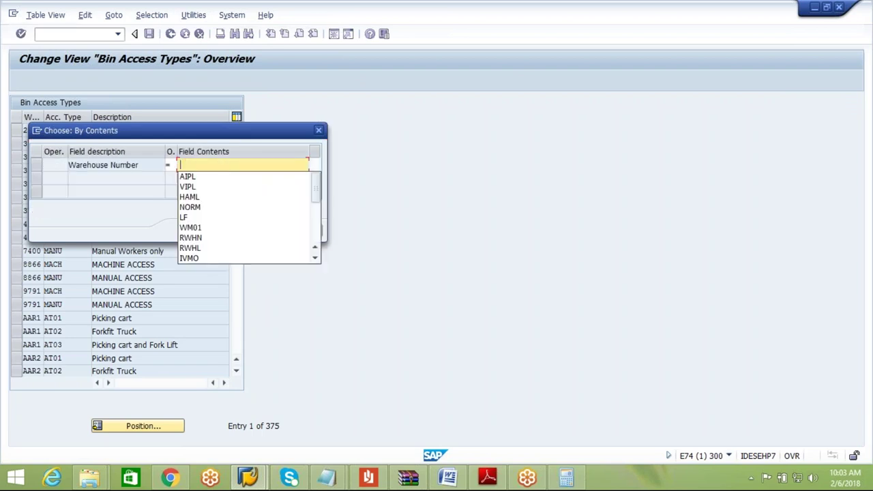
click(221, 177)
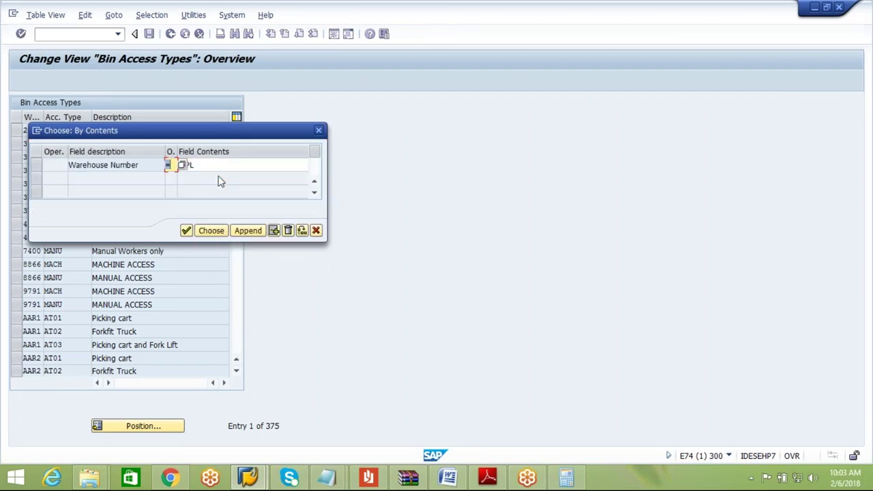
click(209, 233)
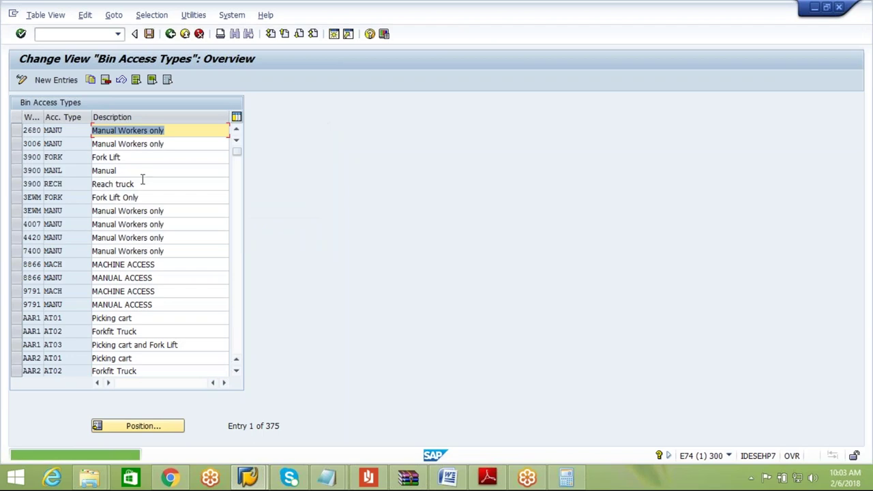
click(171, 34)
Step: Switch to Chrome and load the Google home page at google.co.in
click(170, 477)
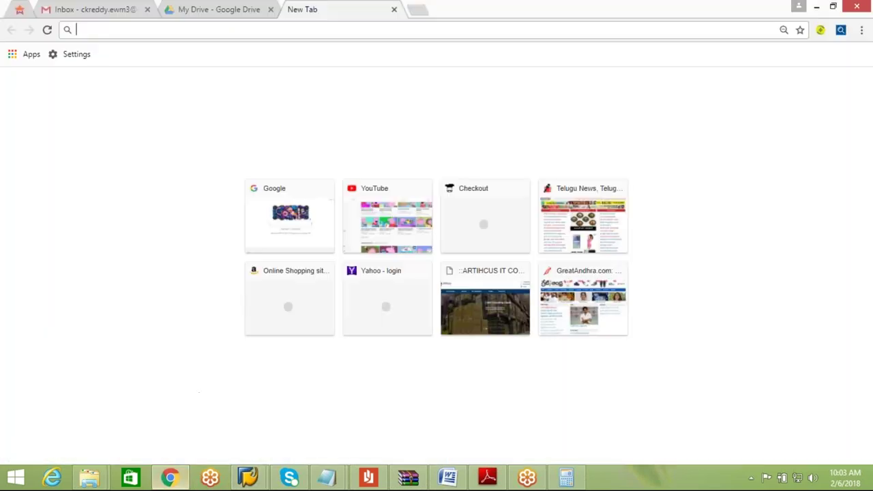
text(goo)
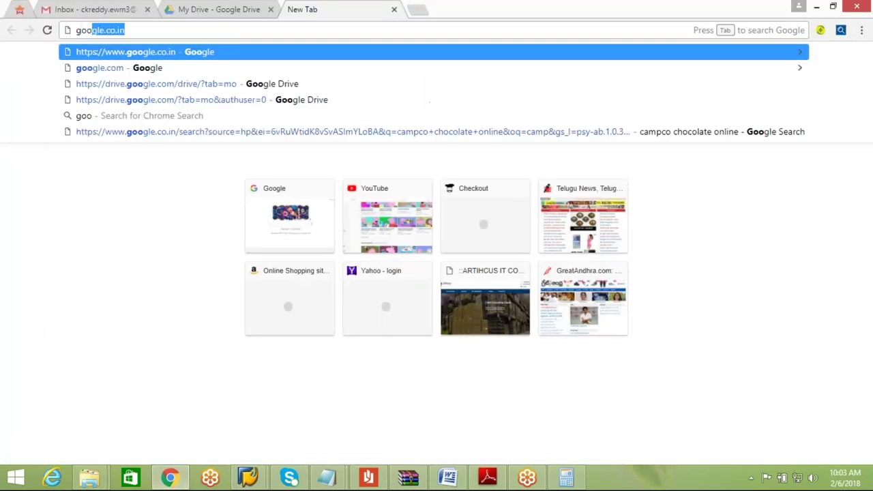
key(Return)
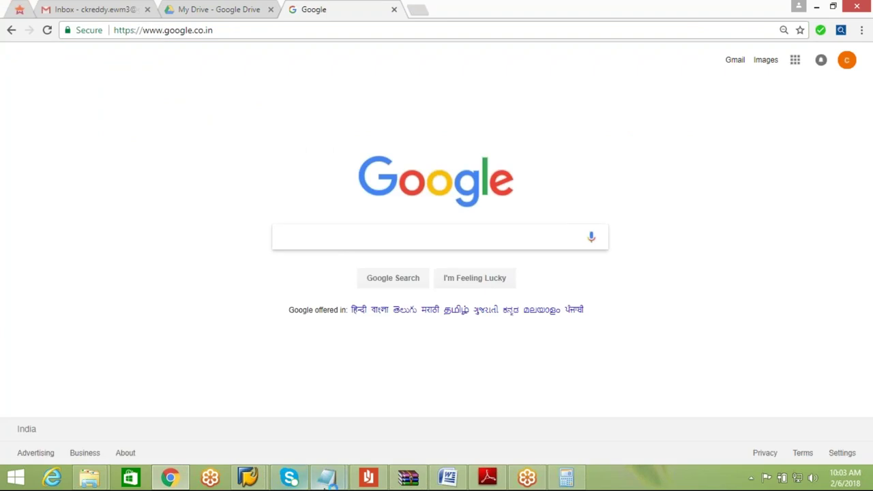
Step: Switch to the Notepad note and add the lines "in my WH" and "human workers ( resources )" below the calculated volume
mouse_move(326, 477)
click(403, 413)
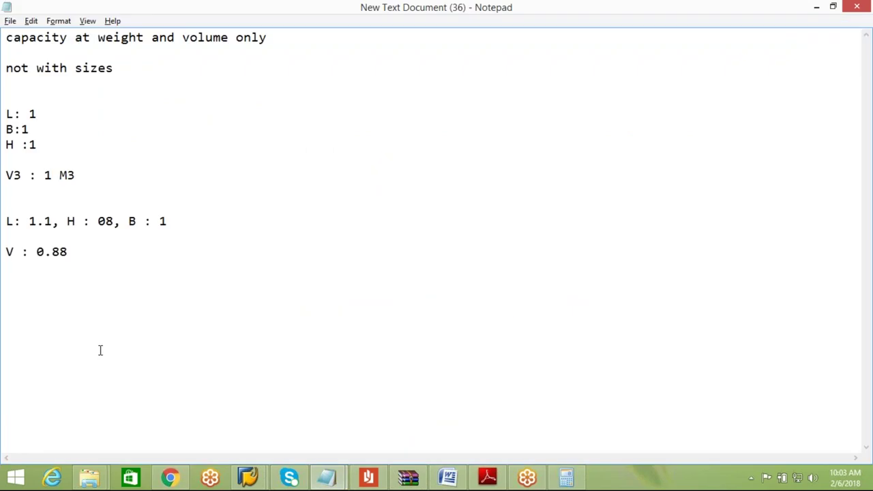
click(61, 280)
text(in my WH)
key(Return)
key(Return)
text(huma)
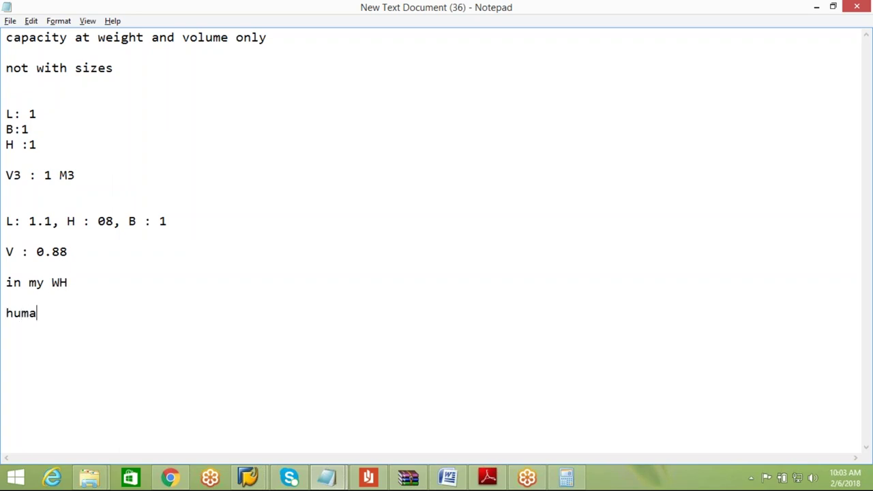
text(n workers ( )
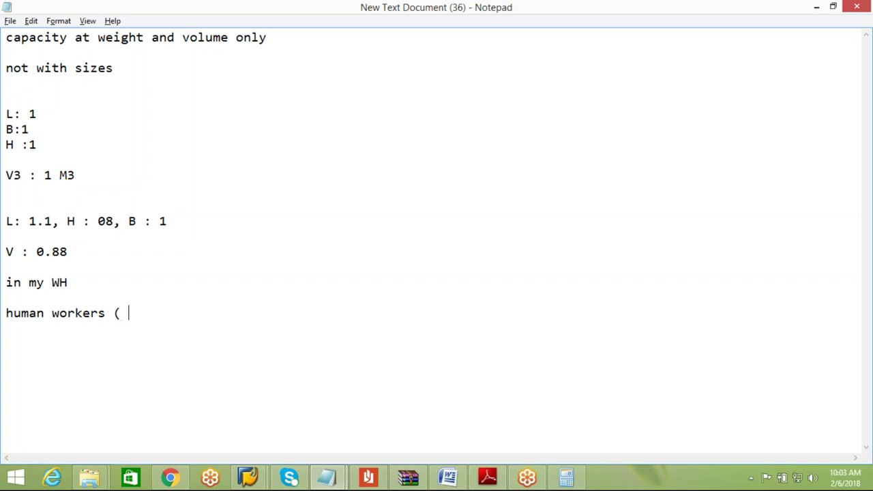
text(resources ))
key(Return)
key(Return)
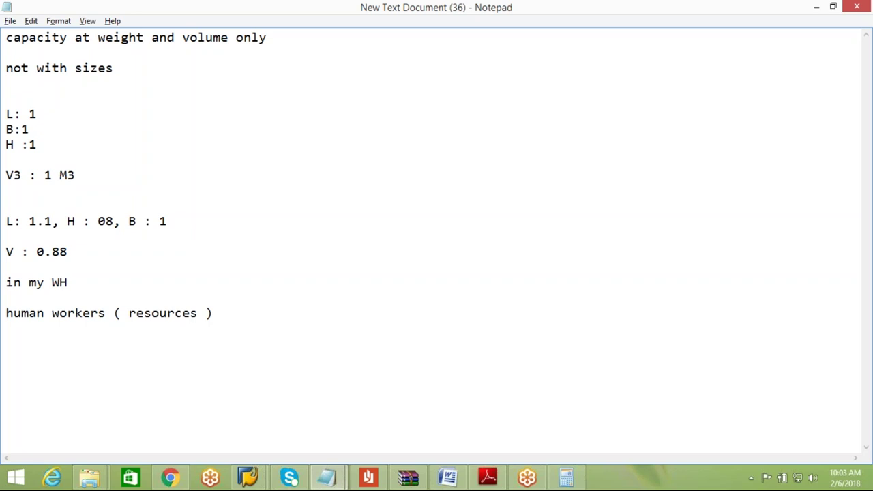
Step: Add the line "forklifts ( resources )" below the human workers line in the note
text(forklifts ( resources 0)
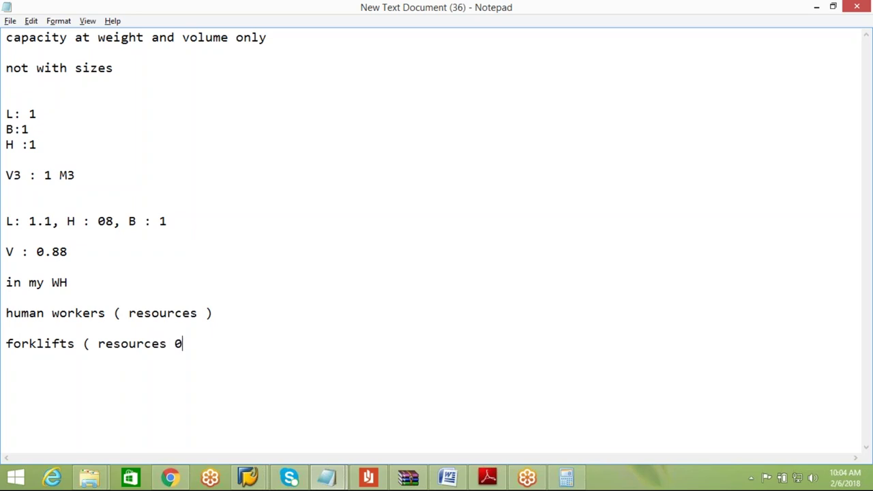
key(BackSpace)
text())
key(Return)
Step: Switch to Chrome and search Google Images for "warehouse bins"
key(alt+Tab)
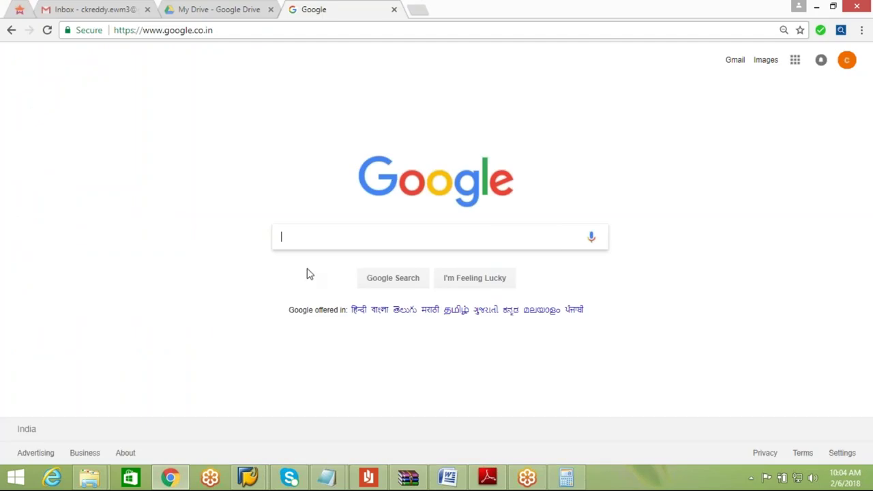
text(wareh)
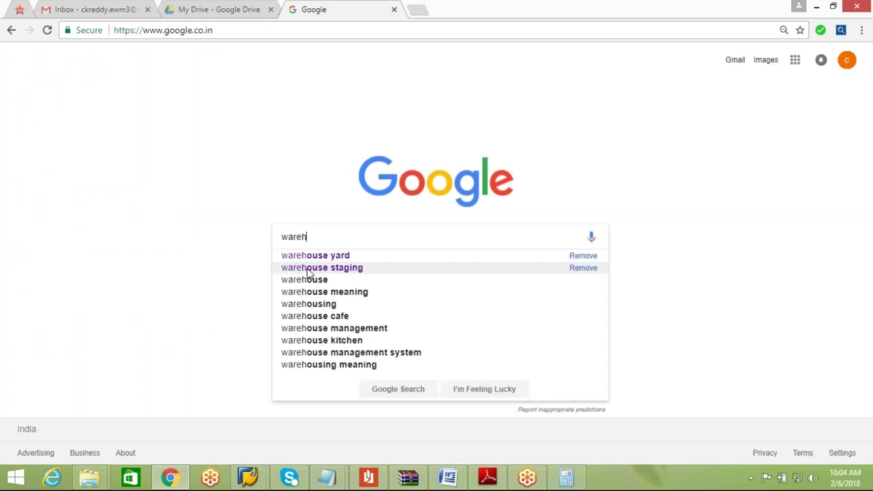
text(ouse)
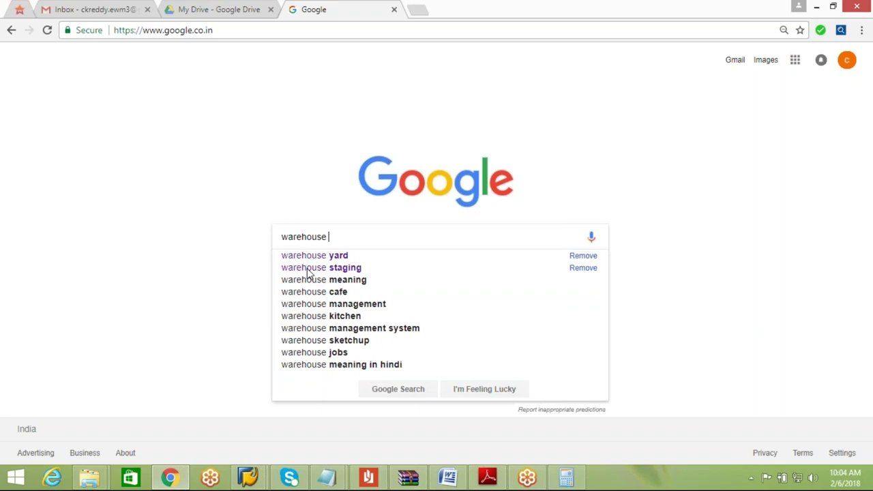
text( bins)
key(Return)
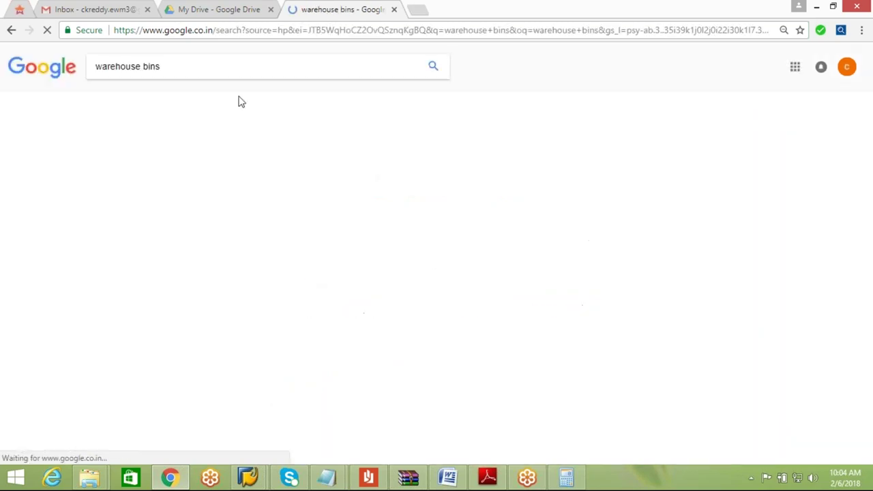
click(142, 101)
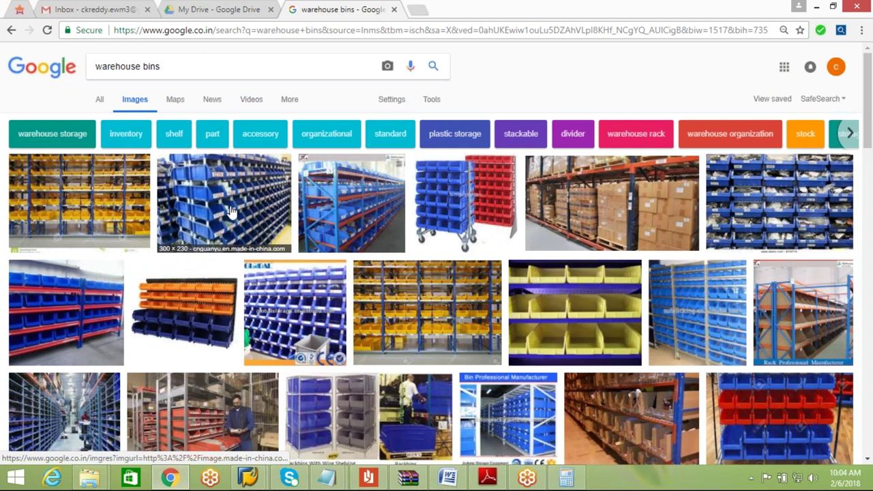
Step: Compare enlarged image results of small blue plastic bin racks with the pallet racks holding stacked cartons
click(230, 212)
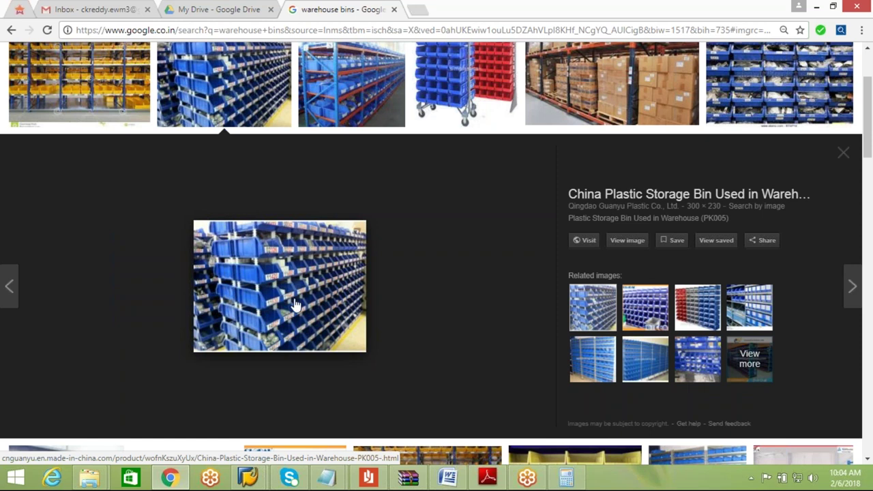
click(651, 103)
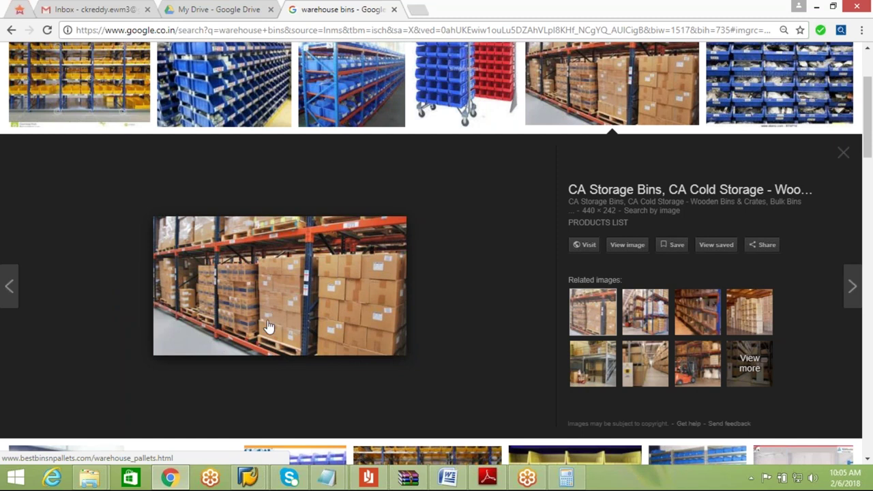
click(339, 100)
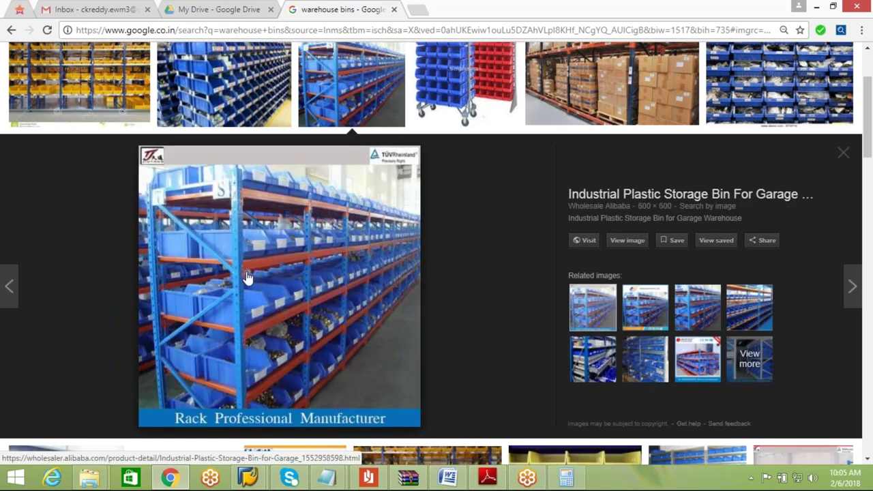
click(222, 116)
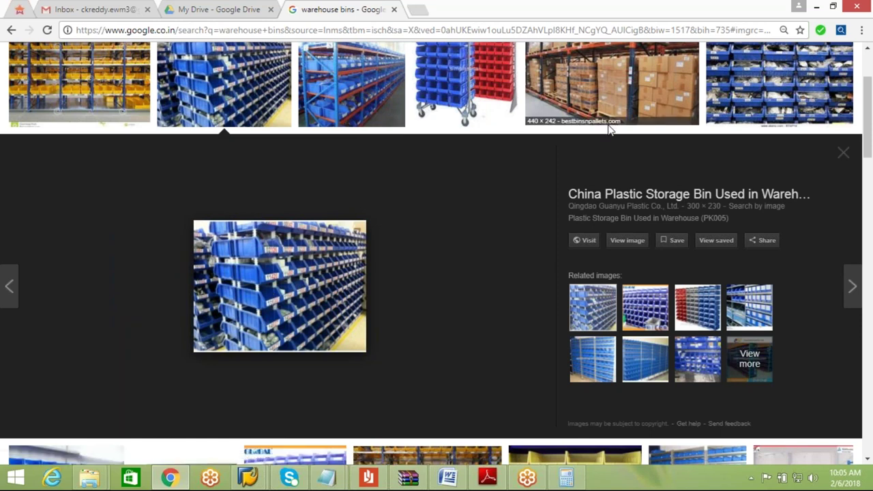
click(612, 83)
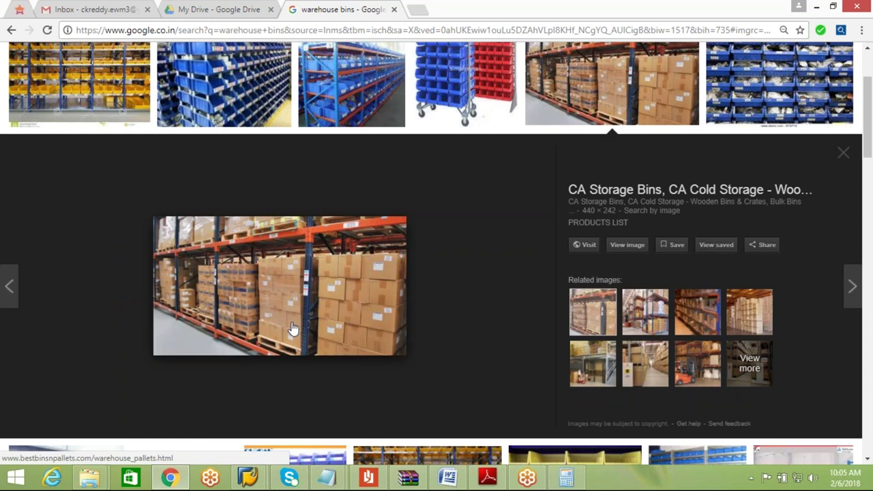
click(204, 104)
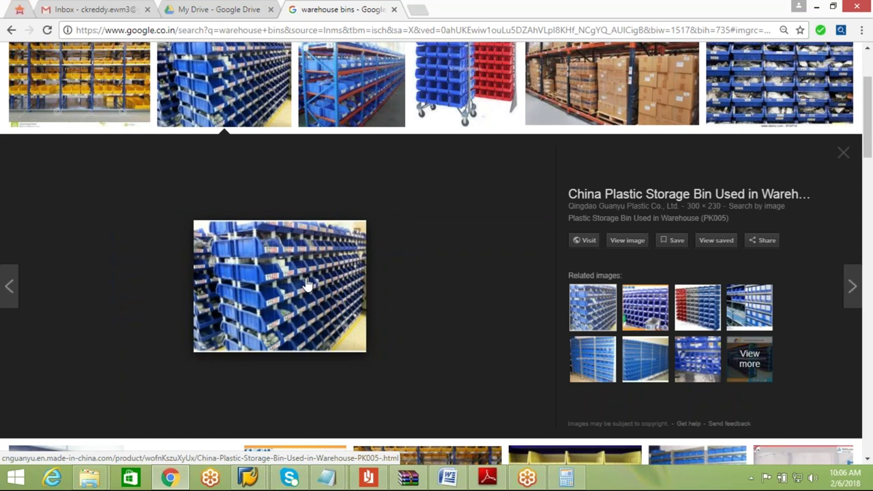
click(572, 103)
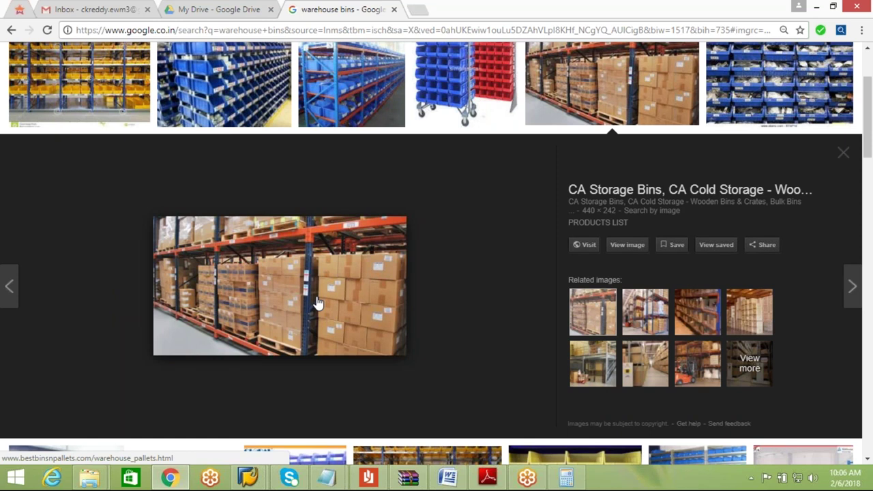
Step: Switch back to the SAP Display IMG window and start new entries in the Define Bin Access Types activity
mouse_move(251, 479)
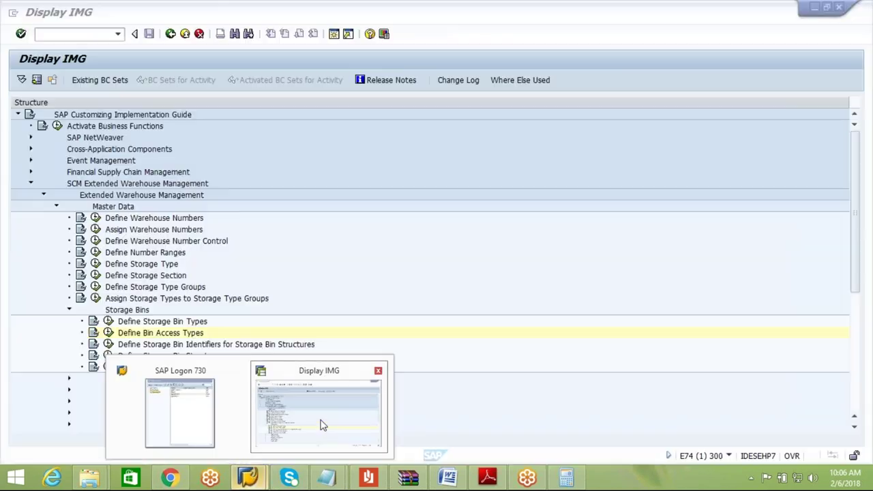
click(322, 426)
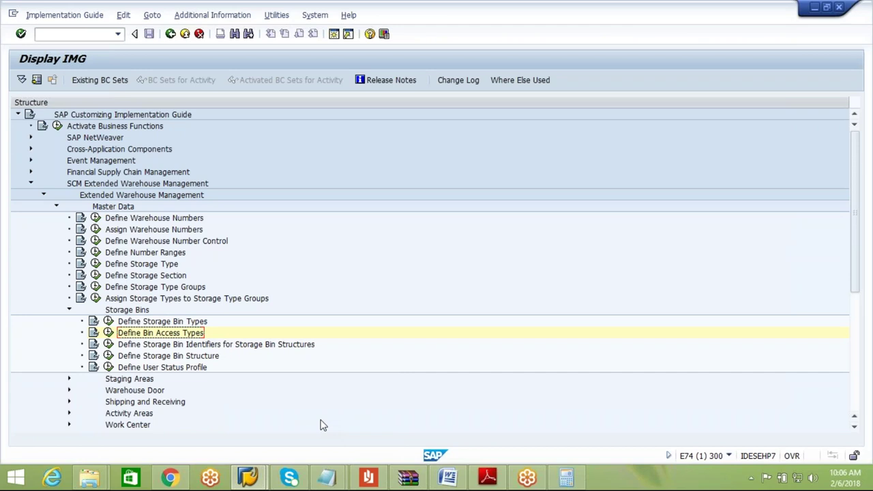
click(108, 333)
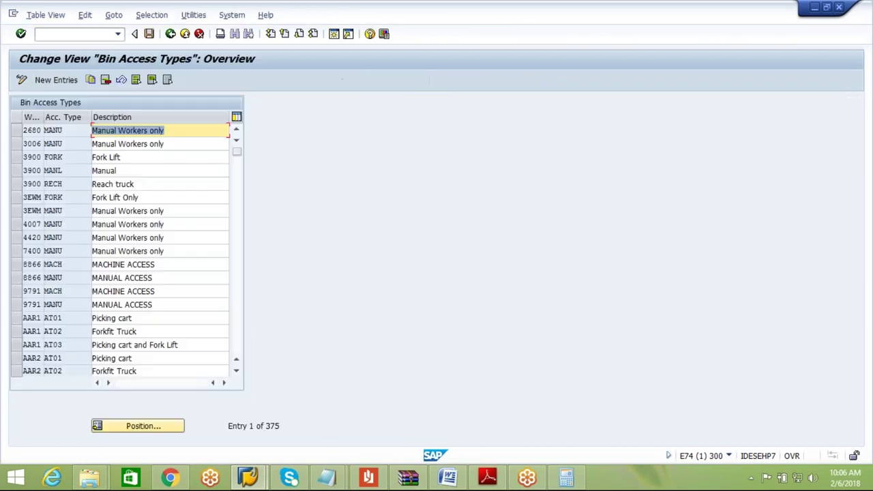
click(58, 81)
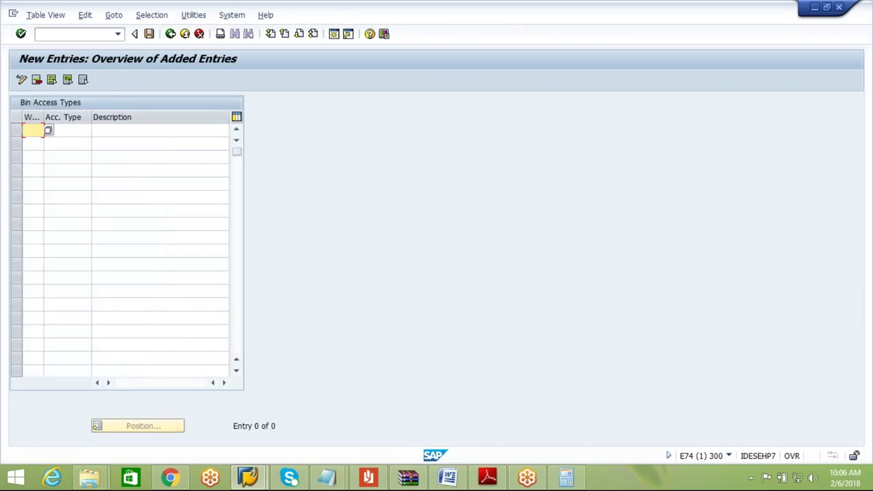
Step: Enter bin access type MANU for warehouse AIPL with the description MANUAL ACCESS
text(AIPL)
click(66, 131)
text(MA)
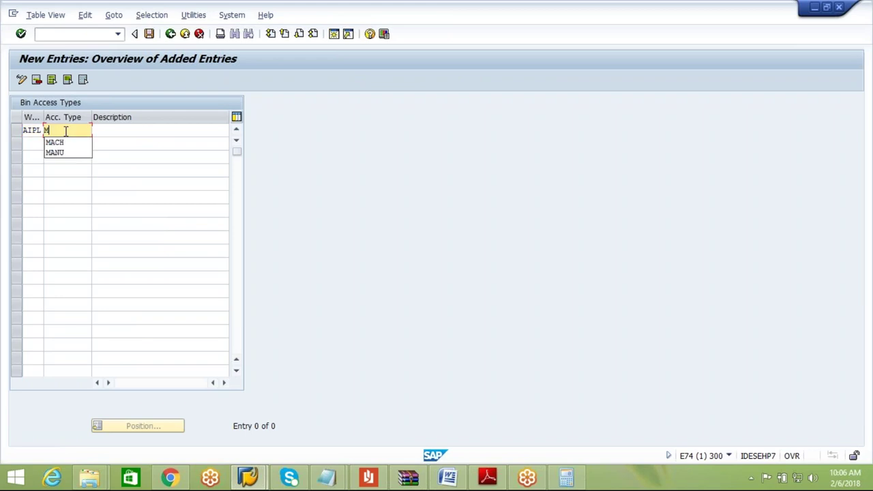
click(64, 151)
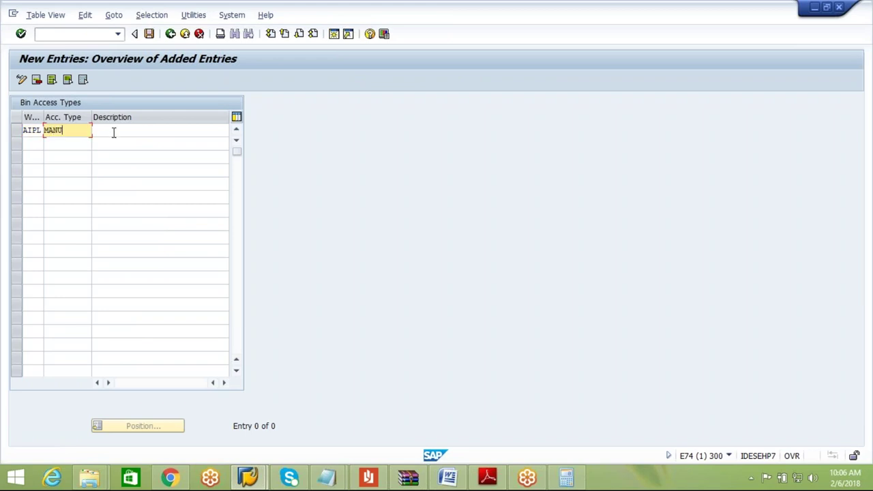
click(113, 131)
click(123, 152)
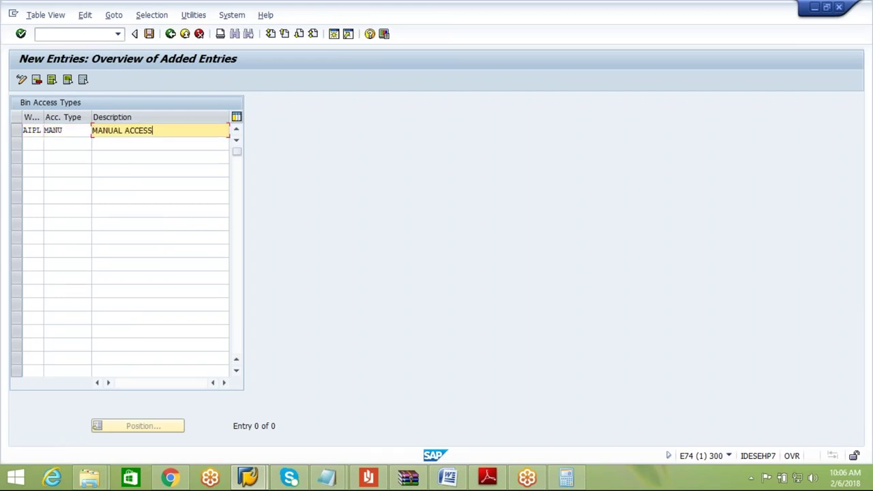
Step: Add a second entry for warehouse AIPL with access type MACH and the description MACHINE ACCESS
click(33, 144)
text(AIPL)
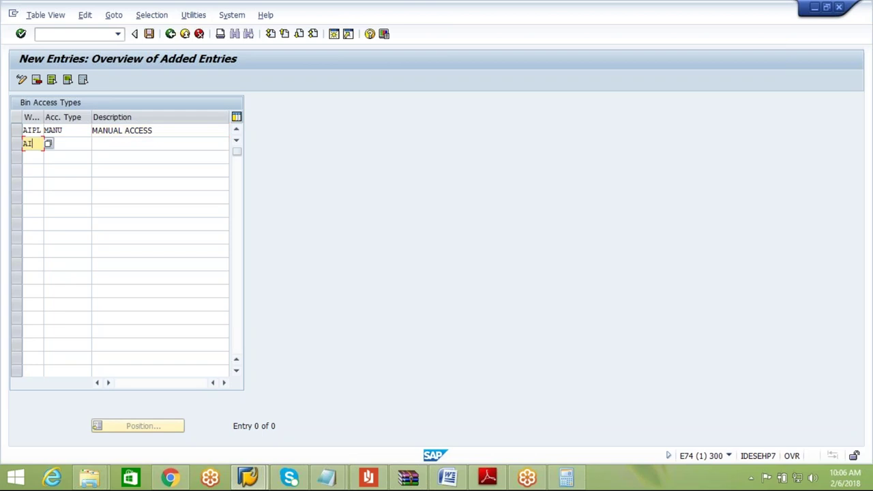
click(81, 145)
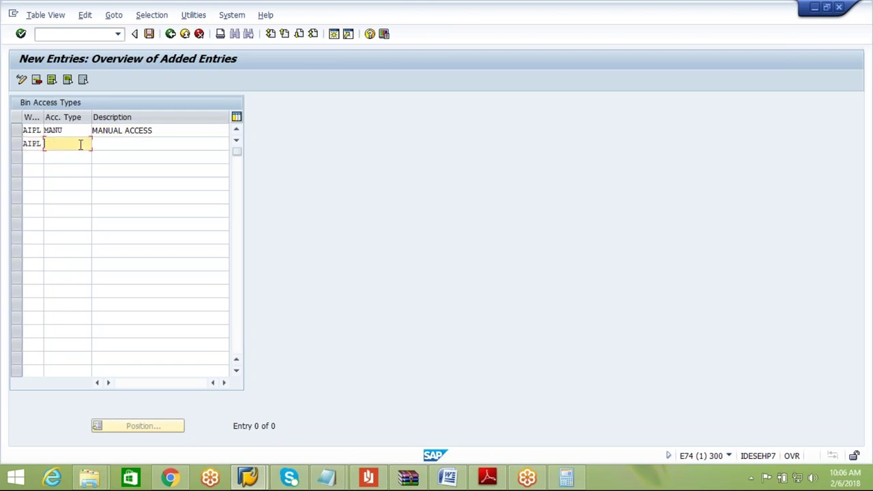
text(MAC)
click(78, 155)
click(114, 152)
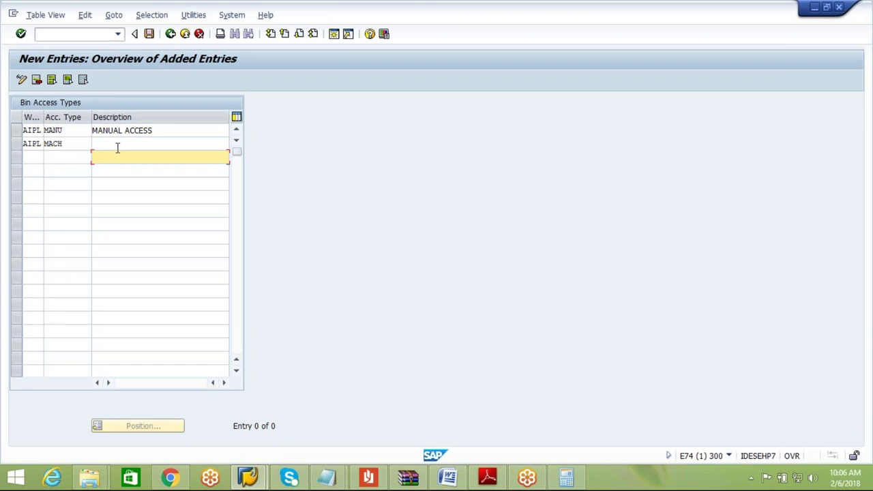
click(117, 144)
text(M)
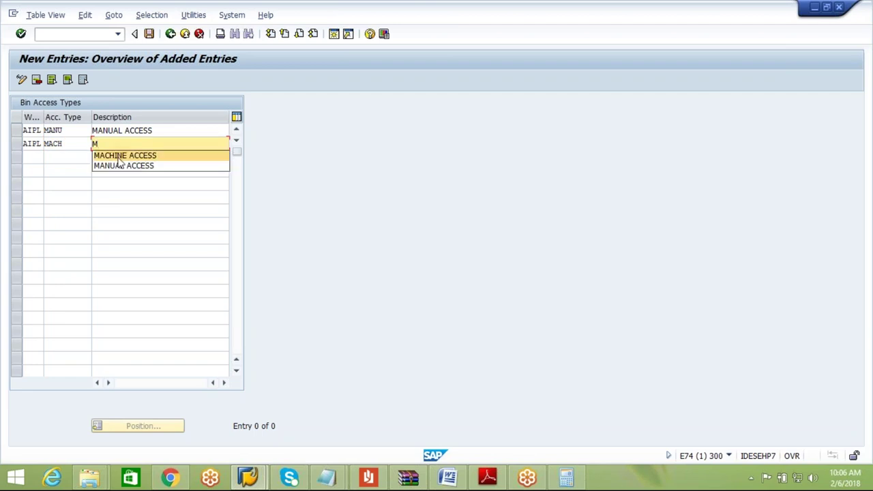
click(119, 157)
key(Return)
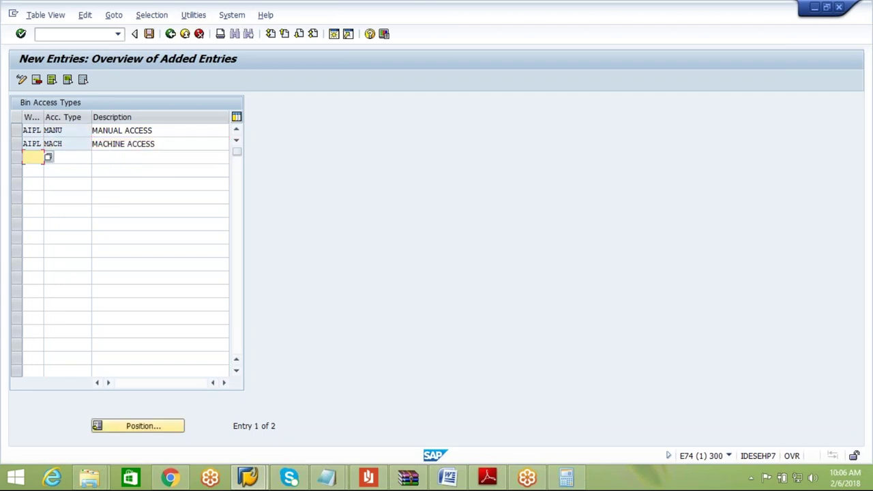
Step: Save the new bin access types to the proposed customizing request and return to the IMG structure
click(149, 33)
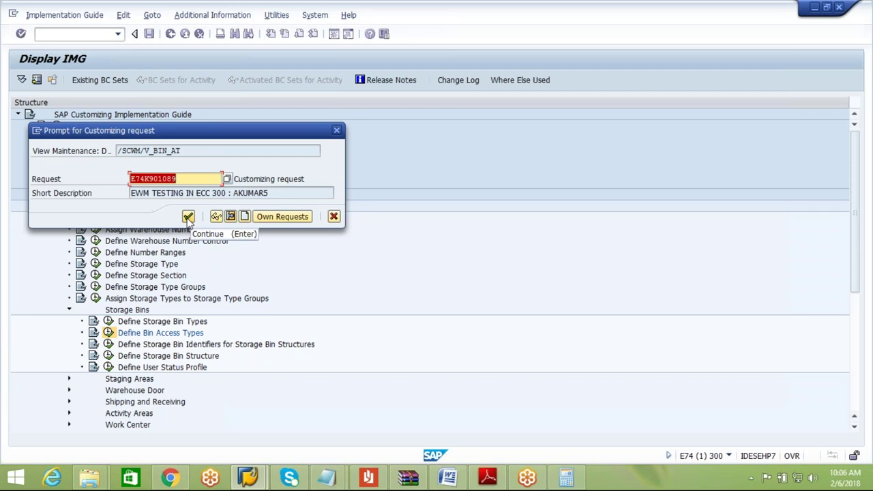
click(188, 217)
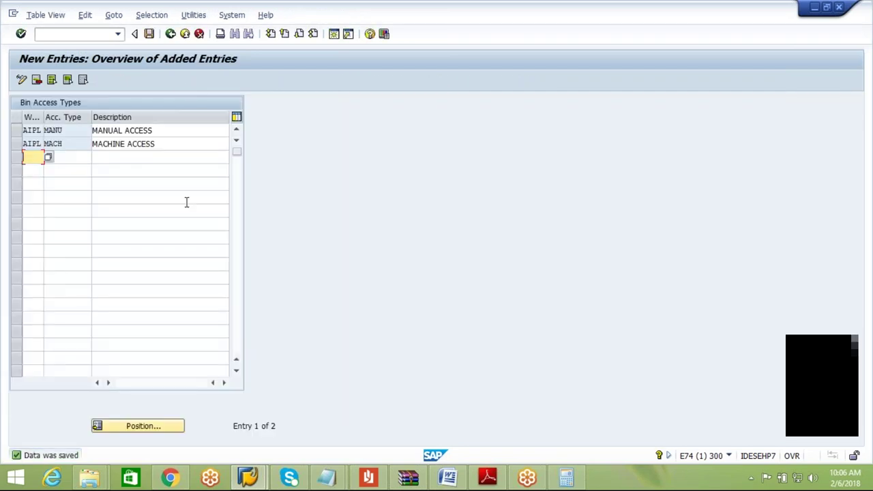
click(172, 34)
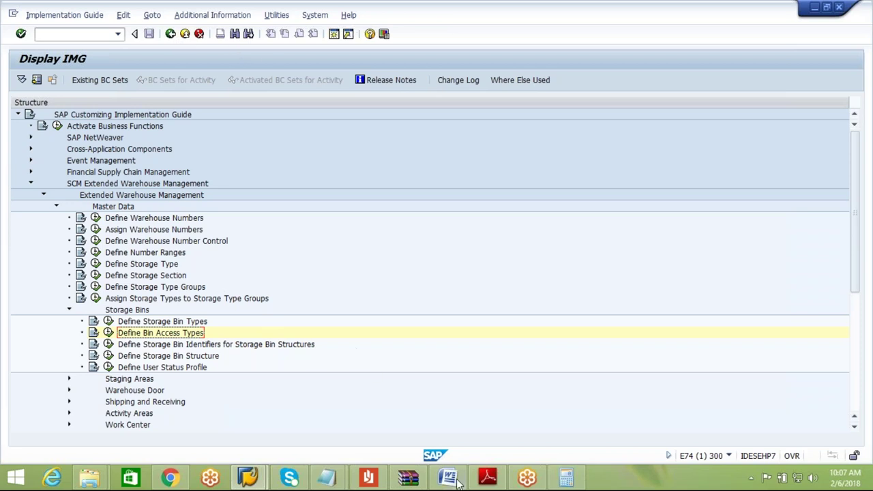
Step: Switch to Chrome and replace the warehouse bins results with the Google home page at google.co.in
mouse_move(248, 478)
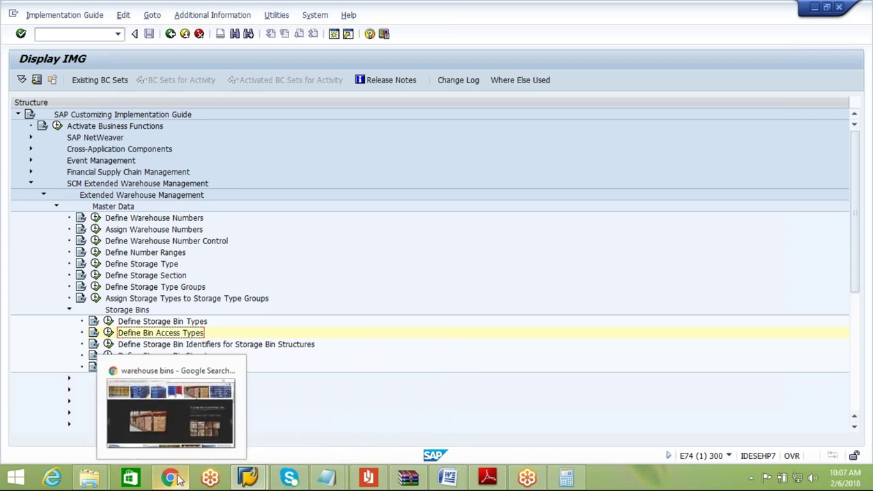
click(196, 394)
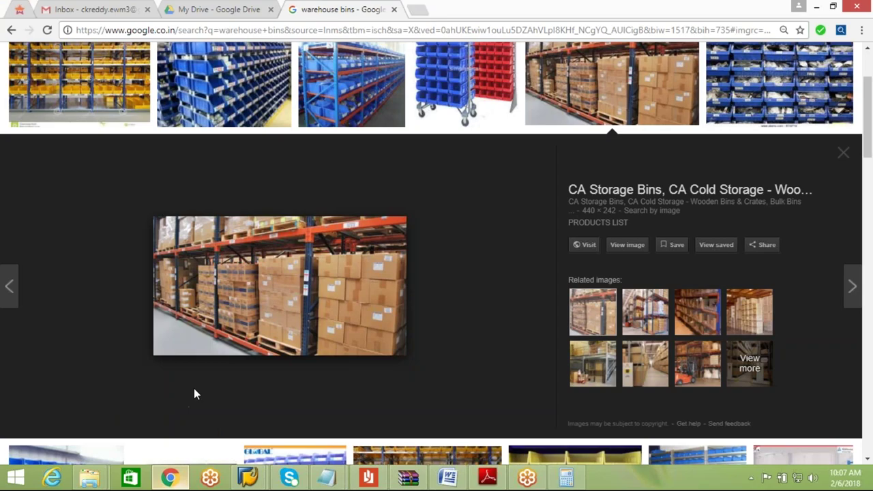
click(288, 30)
text(google.co.in)
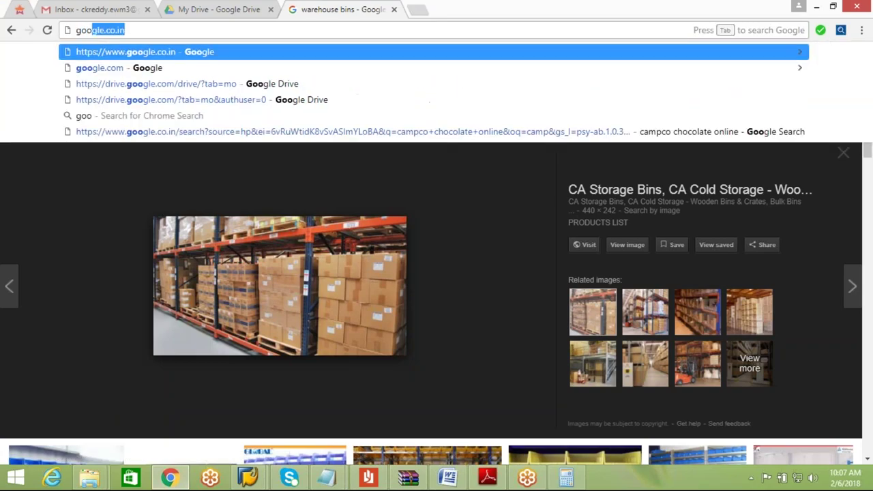
key(Return)
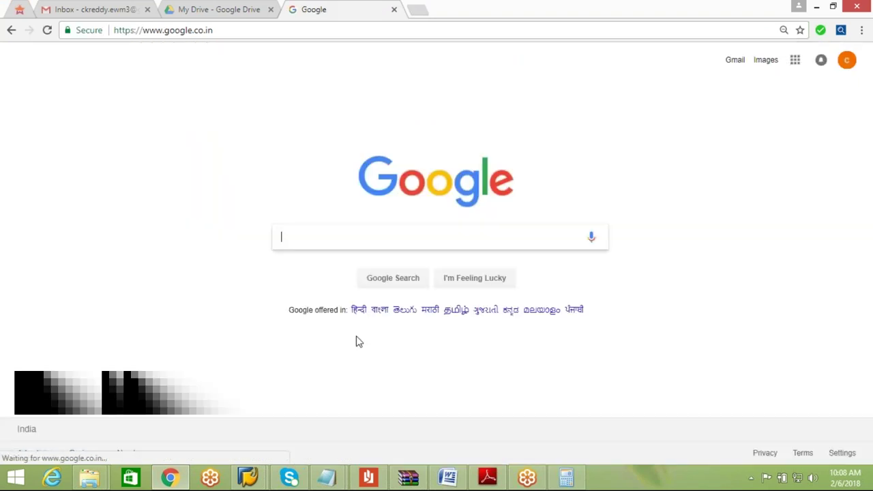
Step: Search Google for "housing society layout"
key(Down)
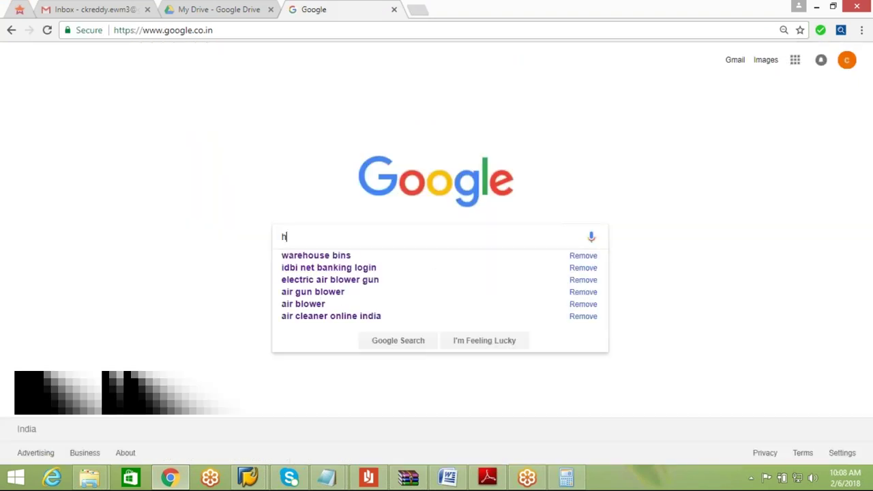
text(hou)
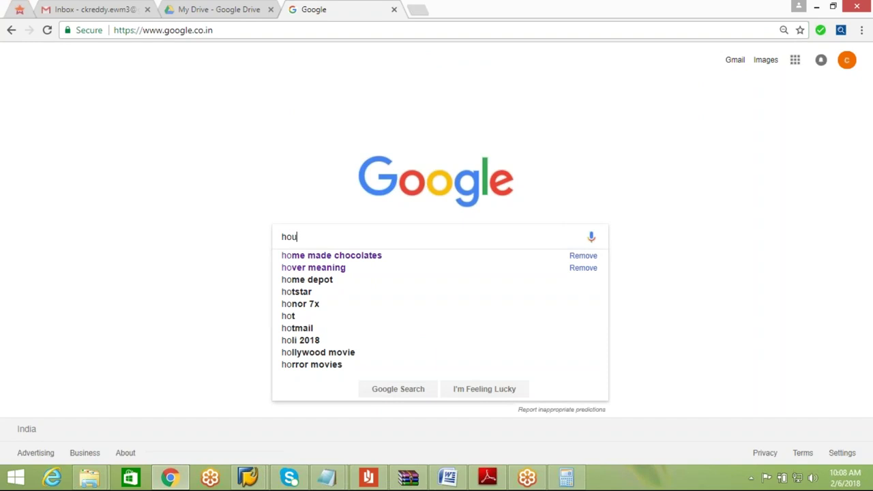
text(sing )
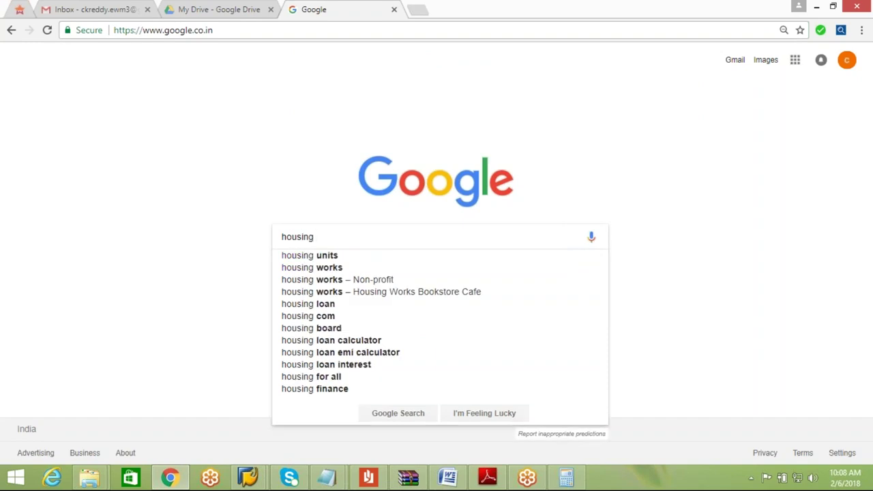
text(socity)
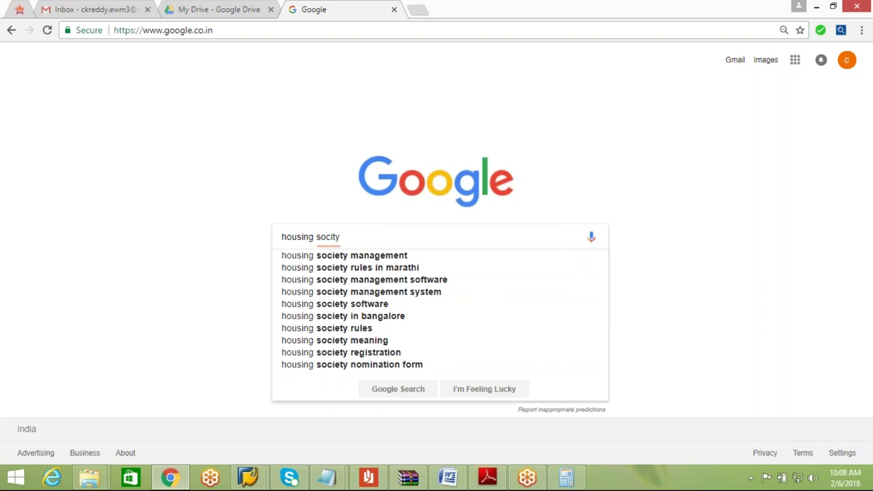
key(BackSpace)
key(BackSpace)
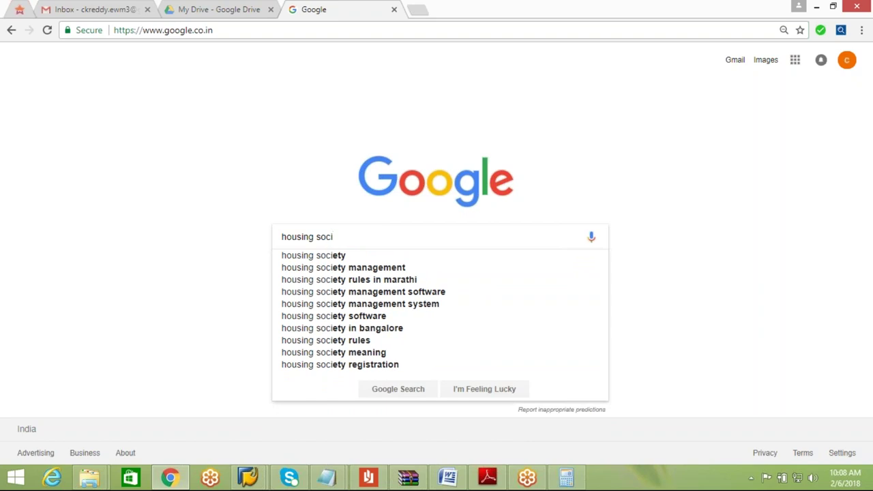
text(ety )
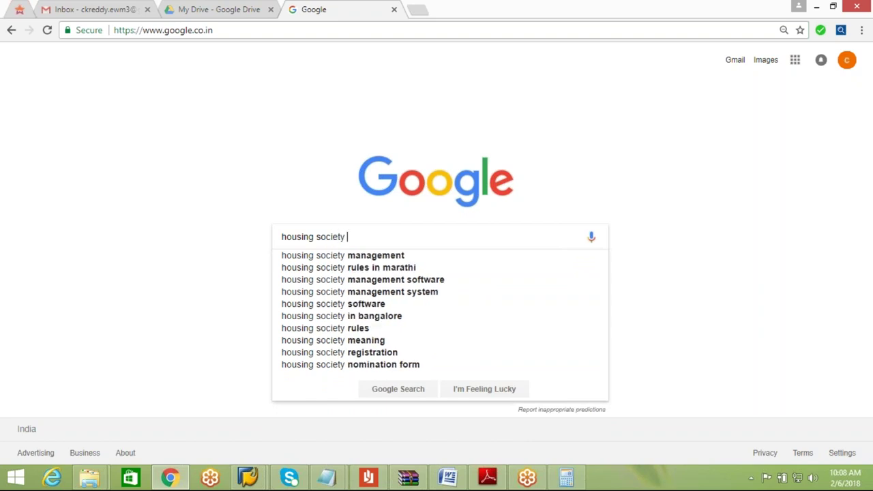
text(p)
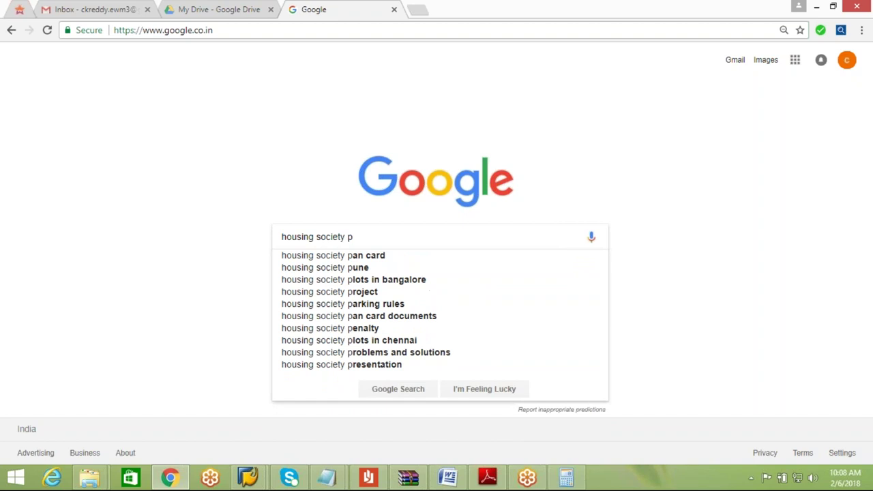
key(BackSpace)
text(layou)
text(t)
key(Return)
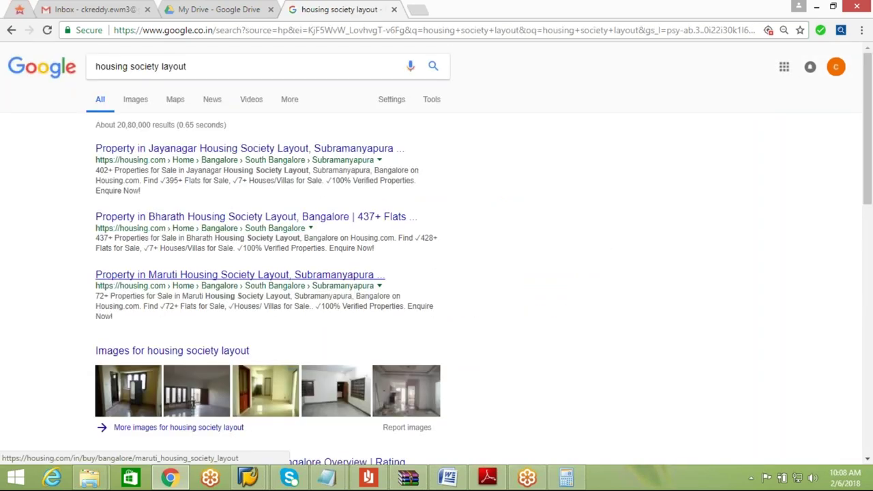
Step: Show the image results for the housing society layout search and open the Margalla View Housing Society D17 plan at full size
click(176, 100)
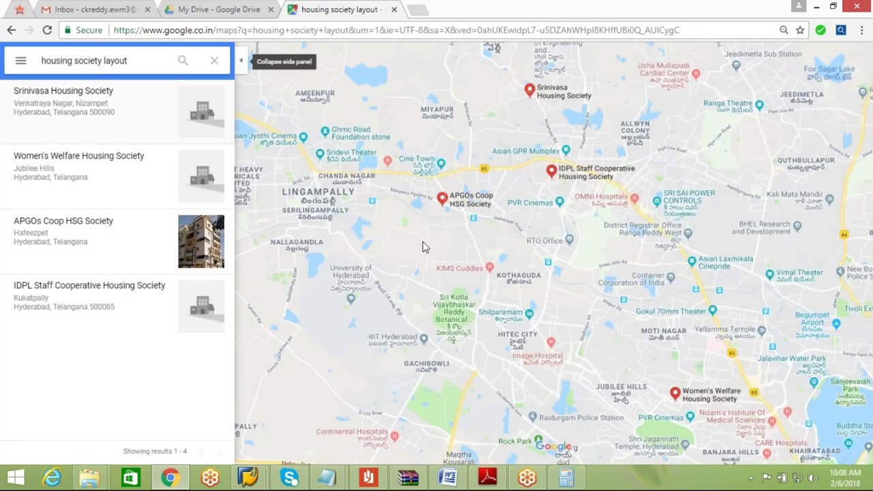
click(11, 30)
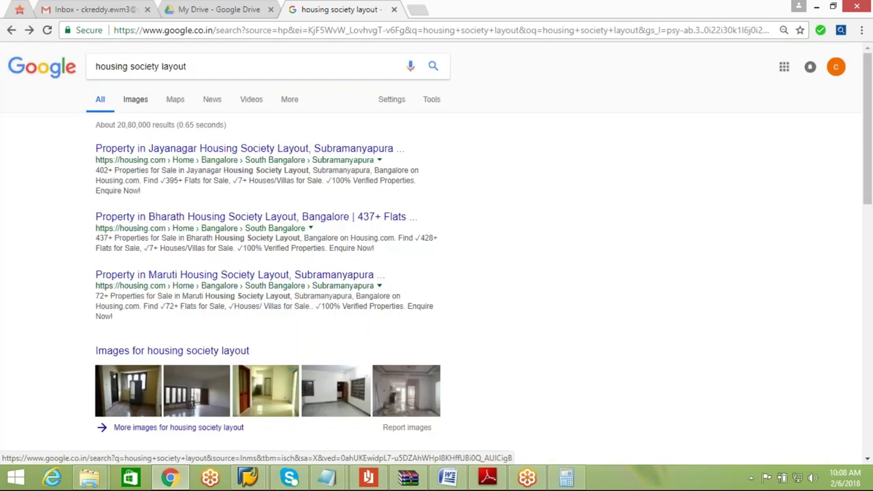
click(137, 100)
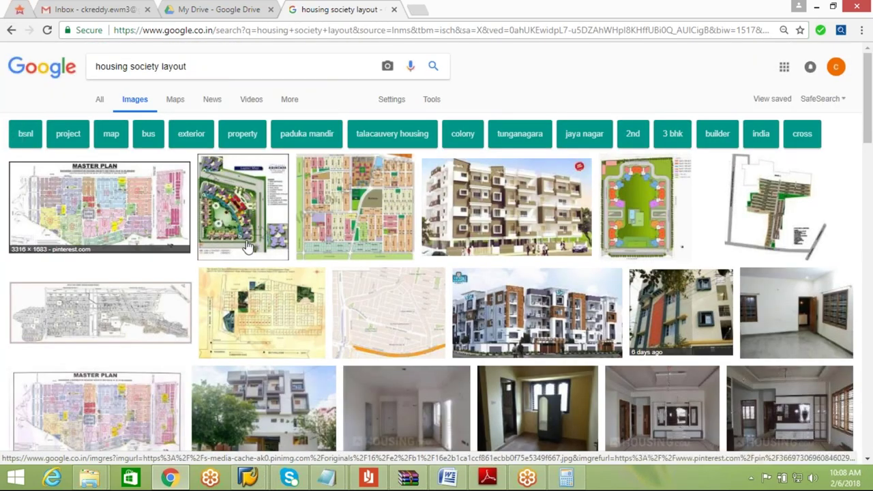
click(370, 212)
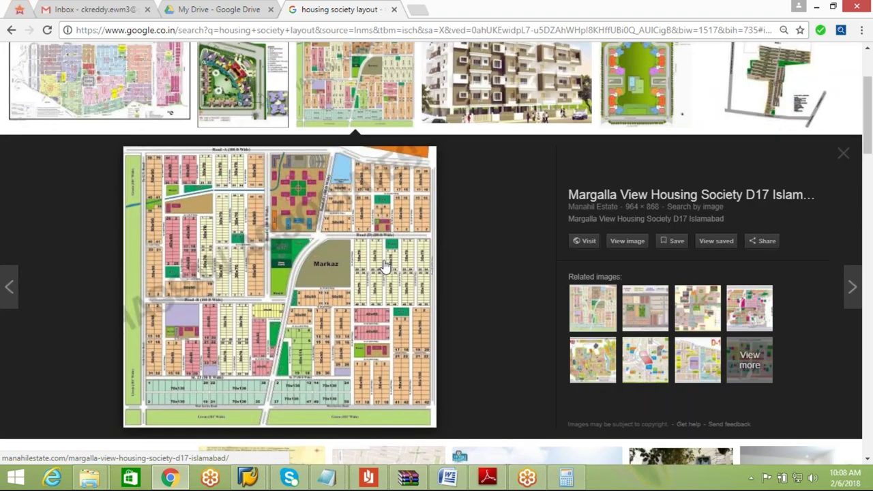
click(620, 243)
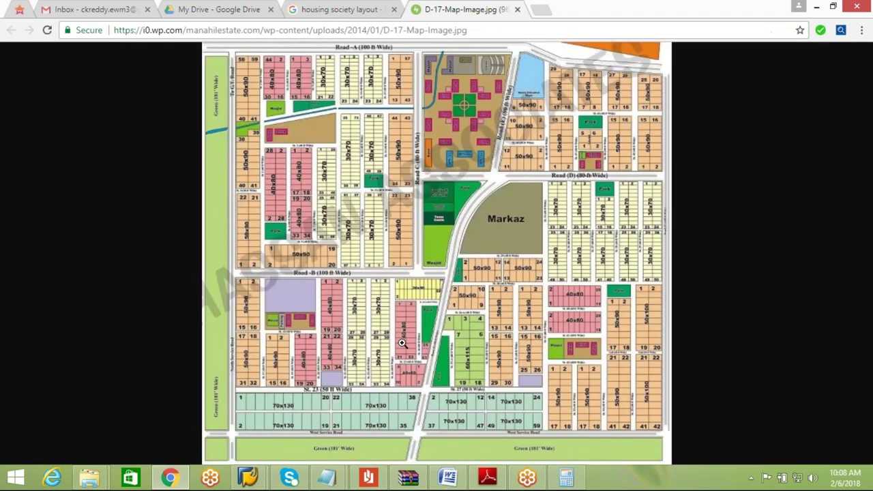